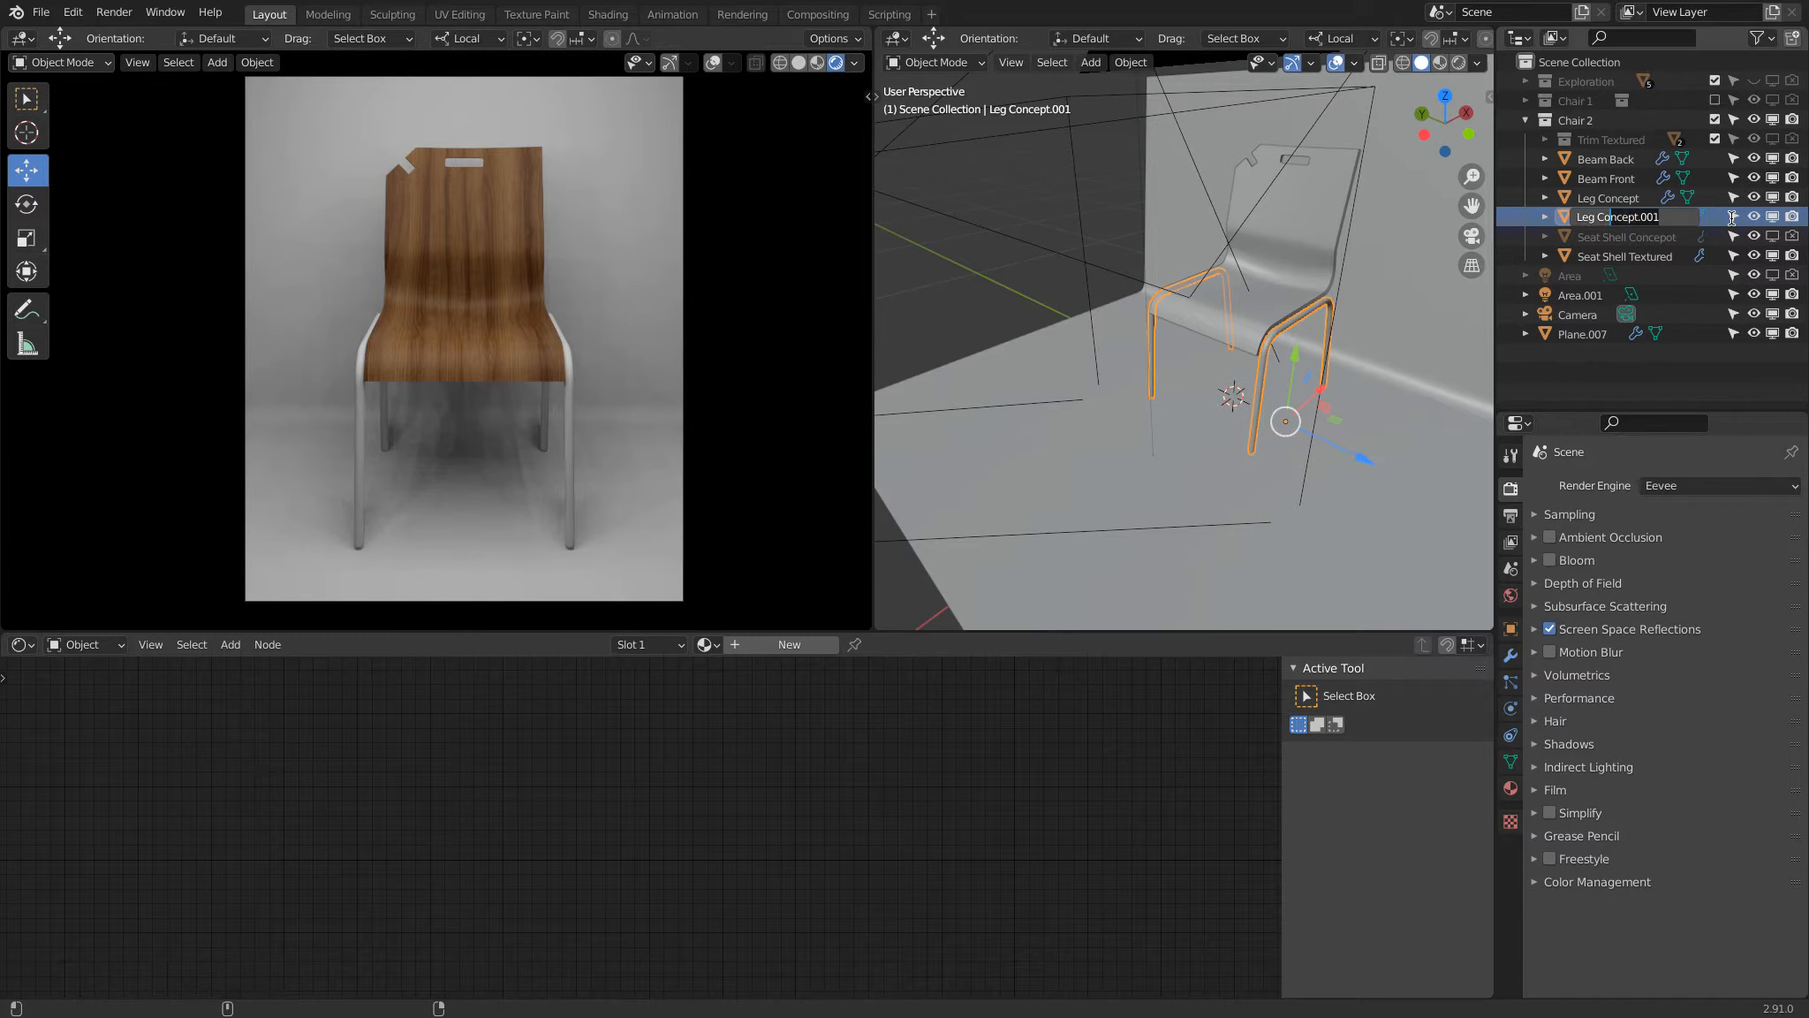
Step: Rename the duplicated leg object as Leg Baked and hide the original Leg Concept object
type("Baker")
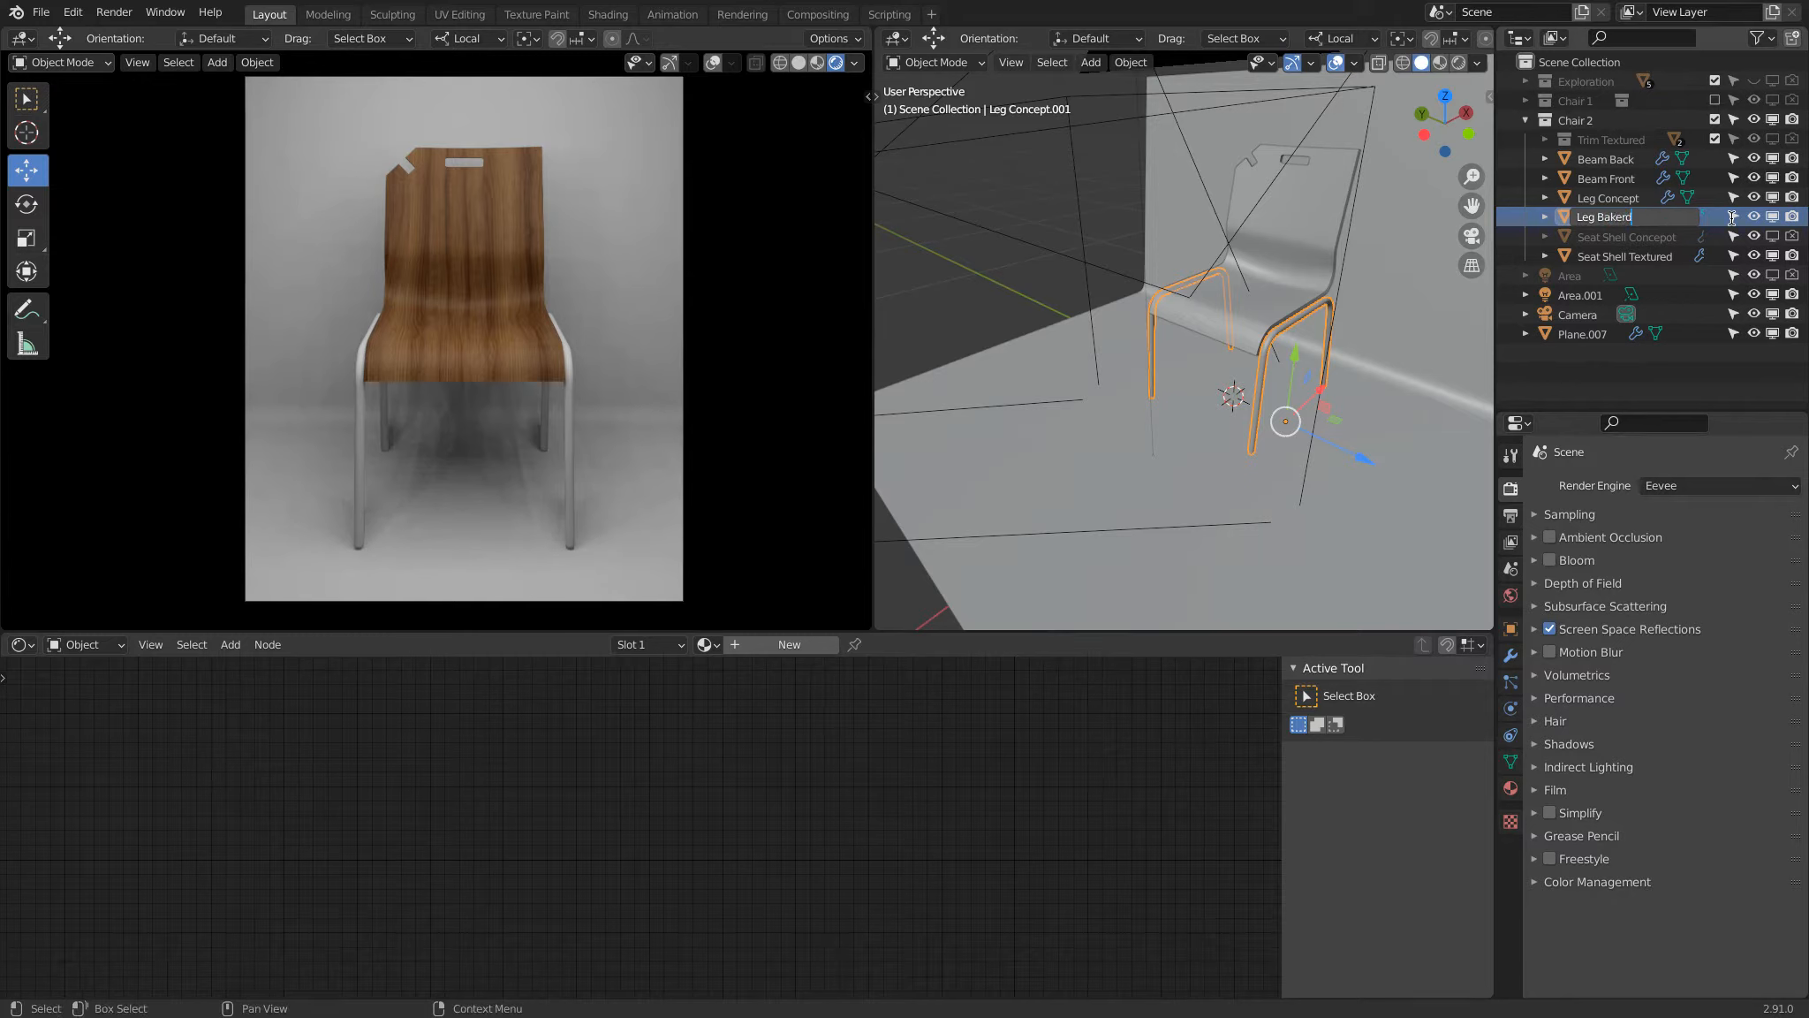
type("d")
key("Return")
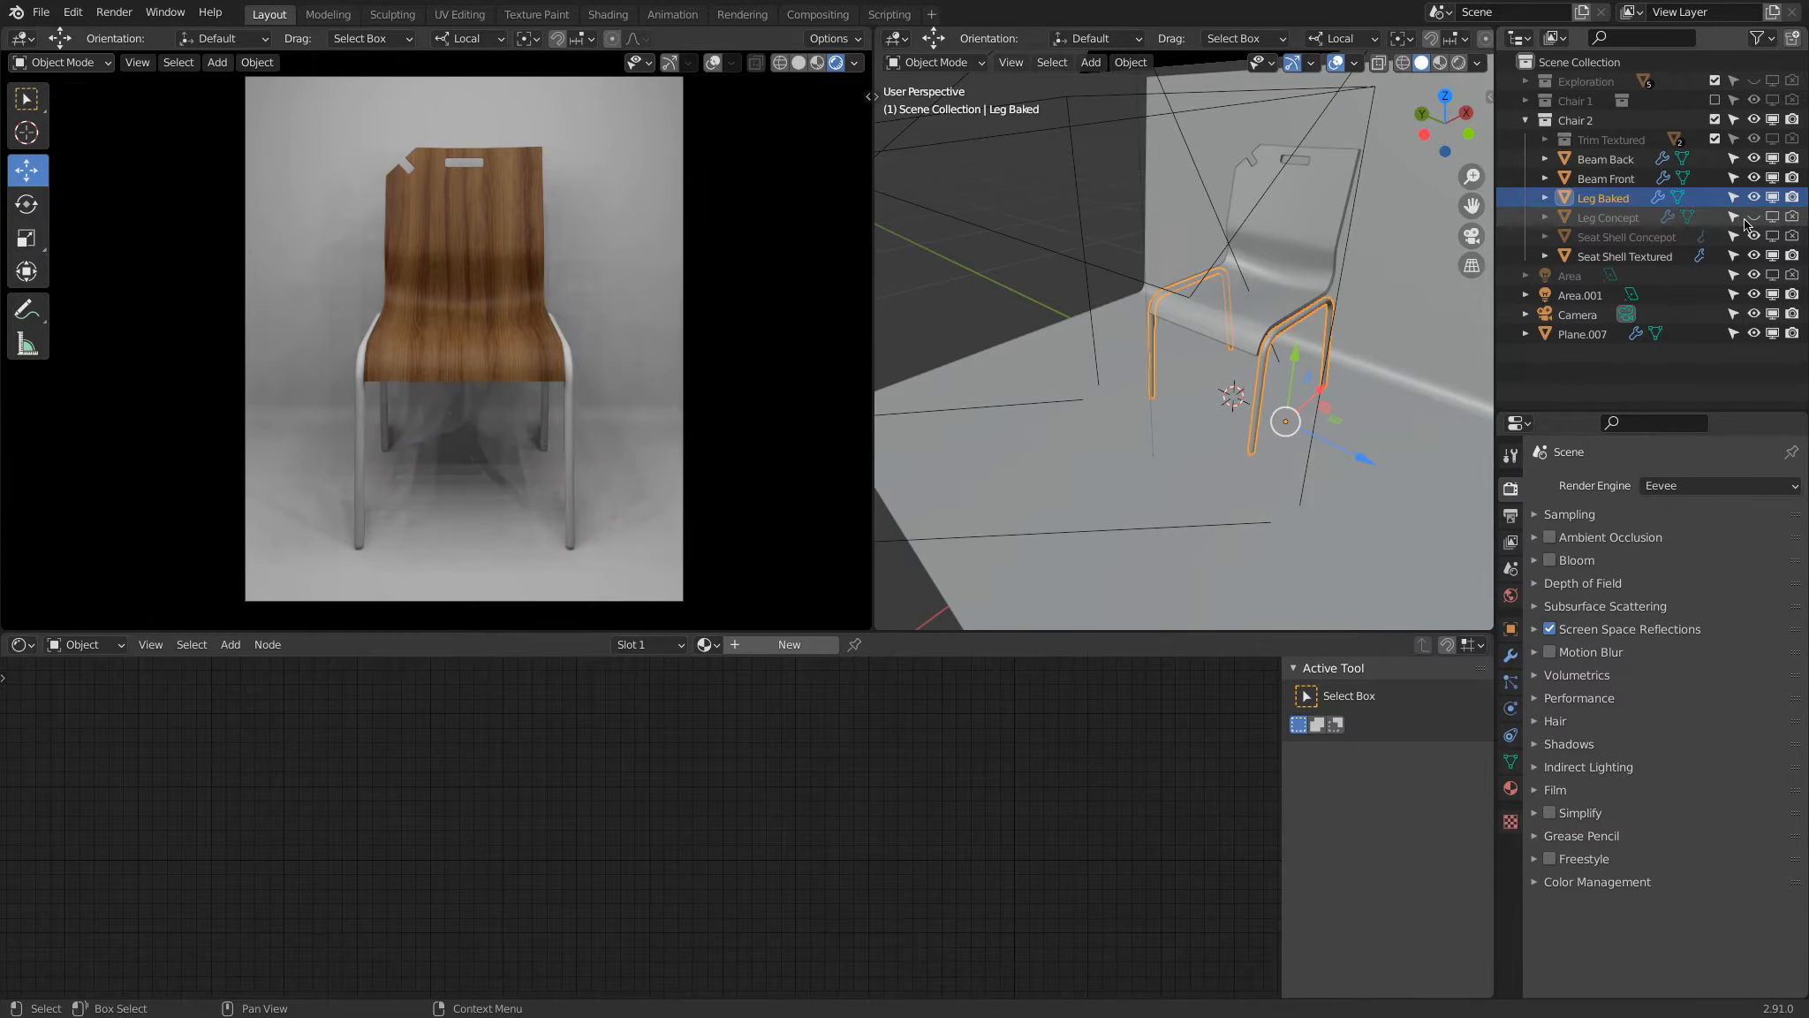
left_click(1755, 217)
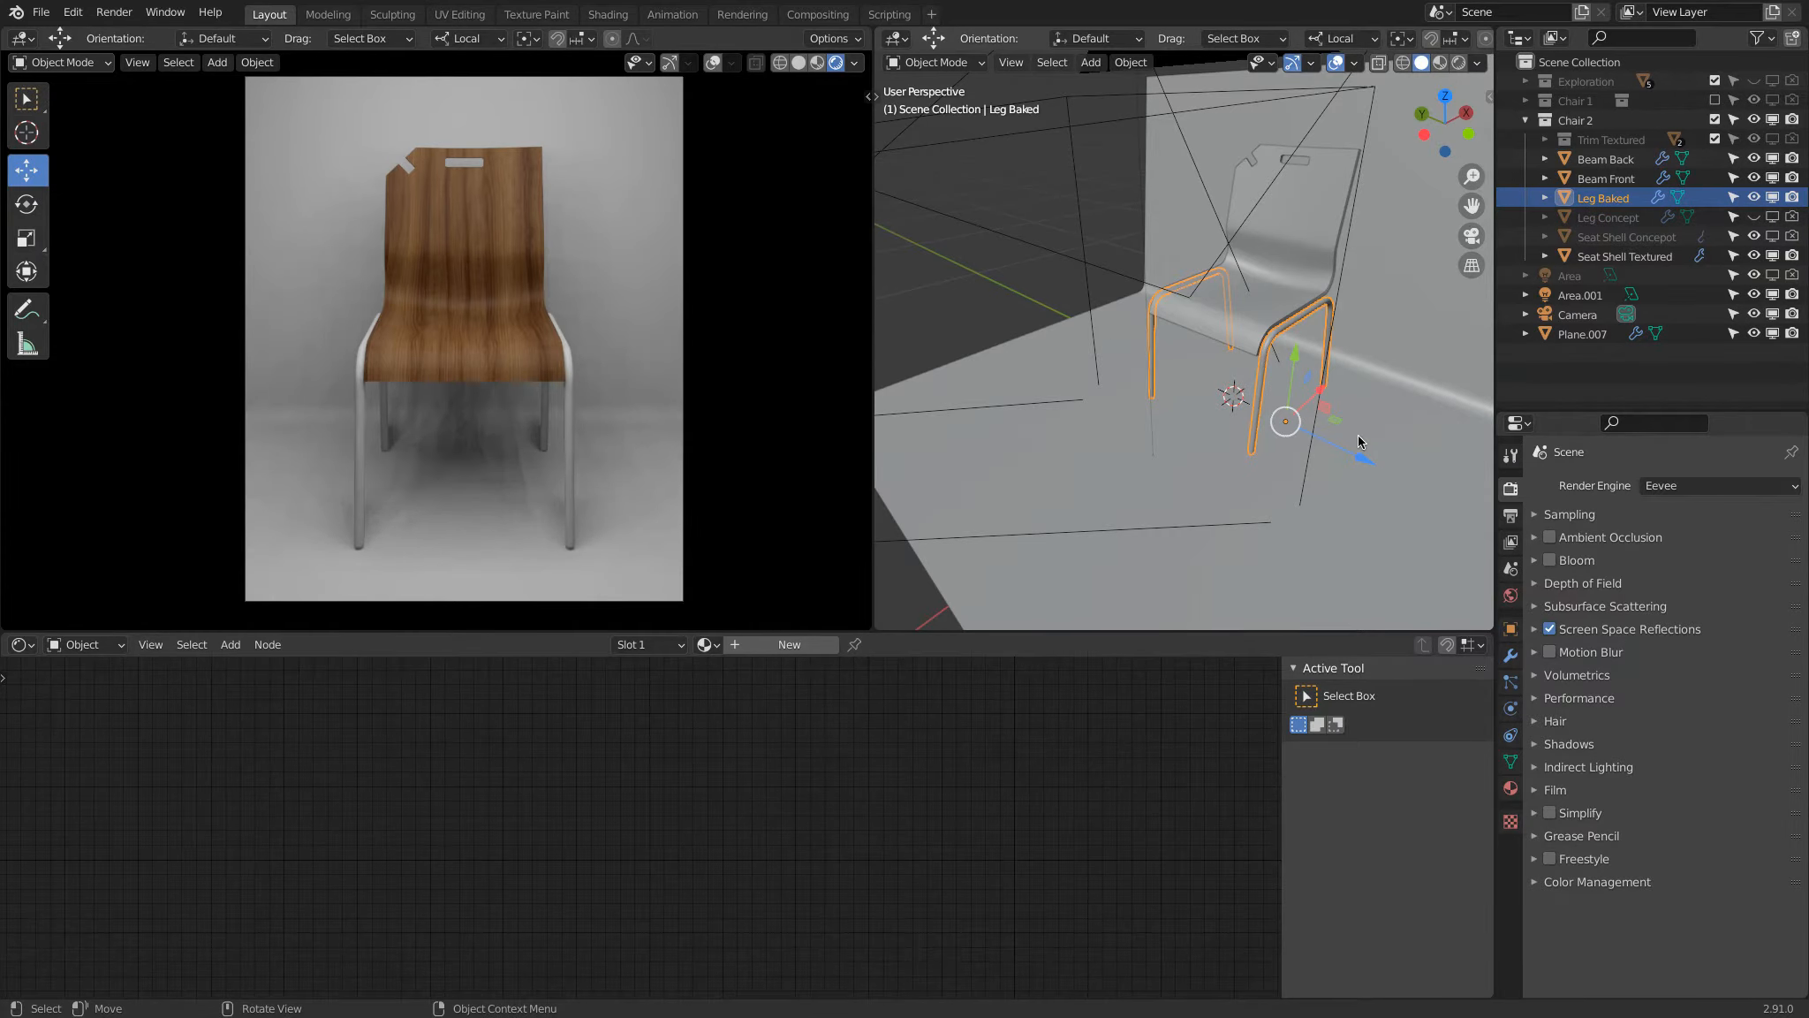
Step: Create a new material for the Leg Baked object and name it Brushed Metal
left_click(758, 642)
type("Br")
key("Delete")
type("r")
key("End")
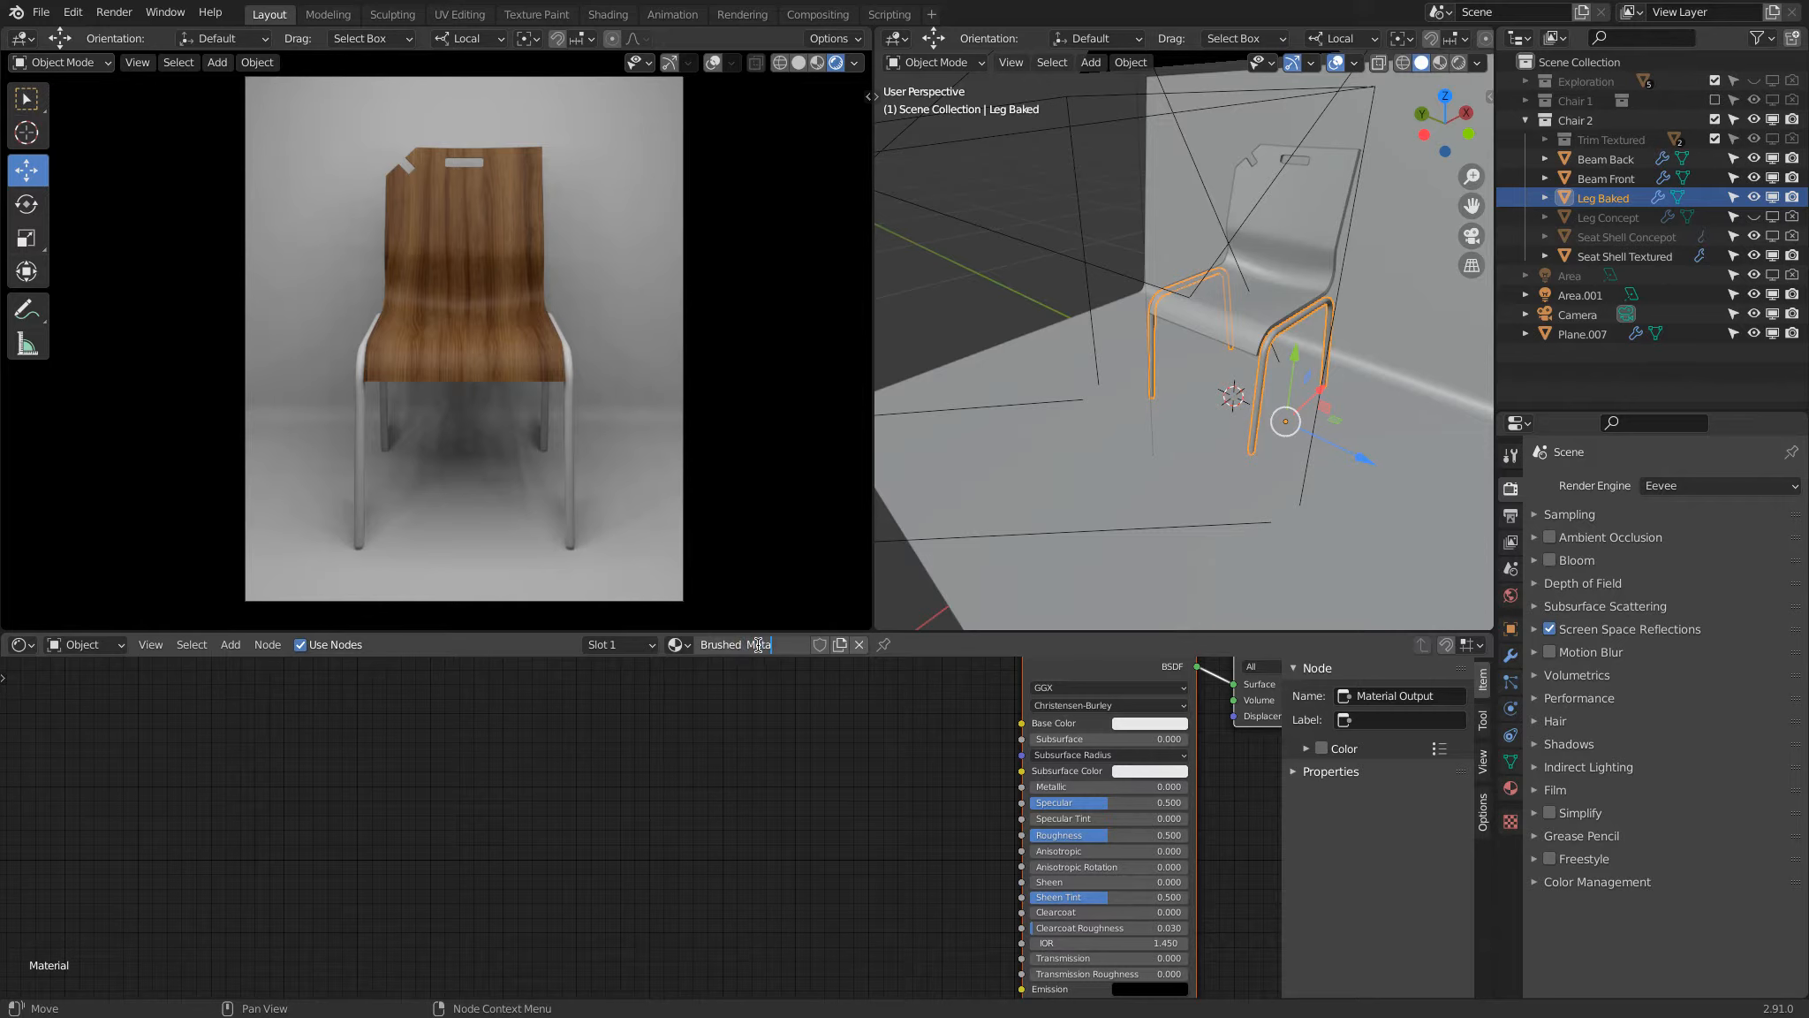
type("Metal")
key("Return")
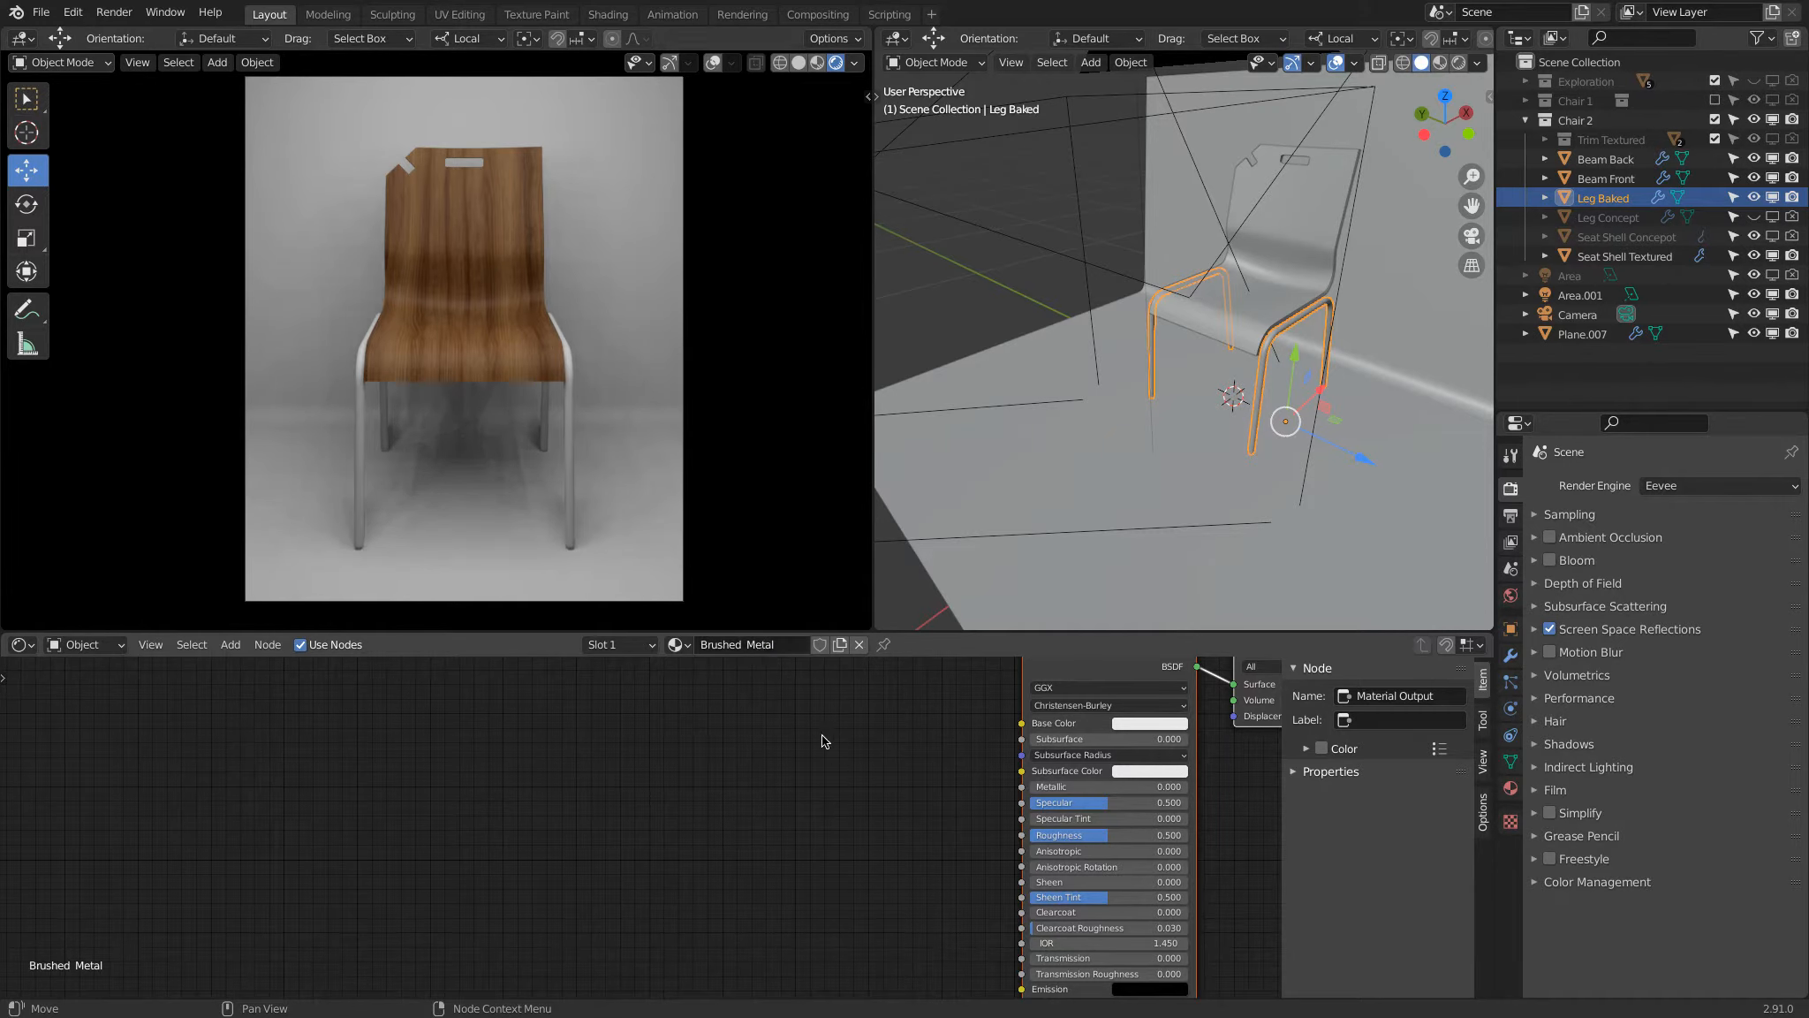
Step: Enlarge the node area and set the Principled BSDF's Metallic to 1 and Specular to 0
scroll(1228, 450, "up", 2)
middle_click_drag(546, 400, 500, 321)
scroll(496, 304, "up", 5)
left_click_drag(577, 631, 575, 481)
middle_click_drag(795, 646, 659, 630)
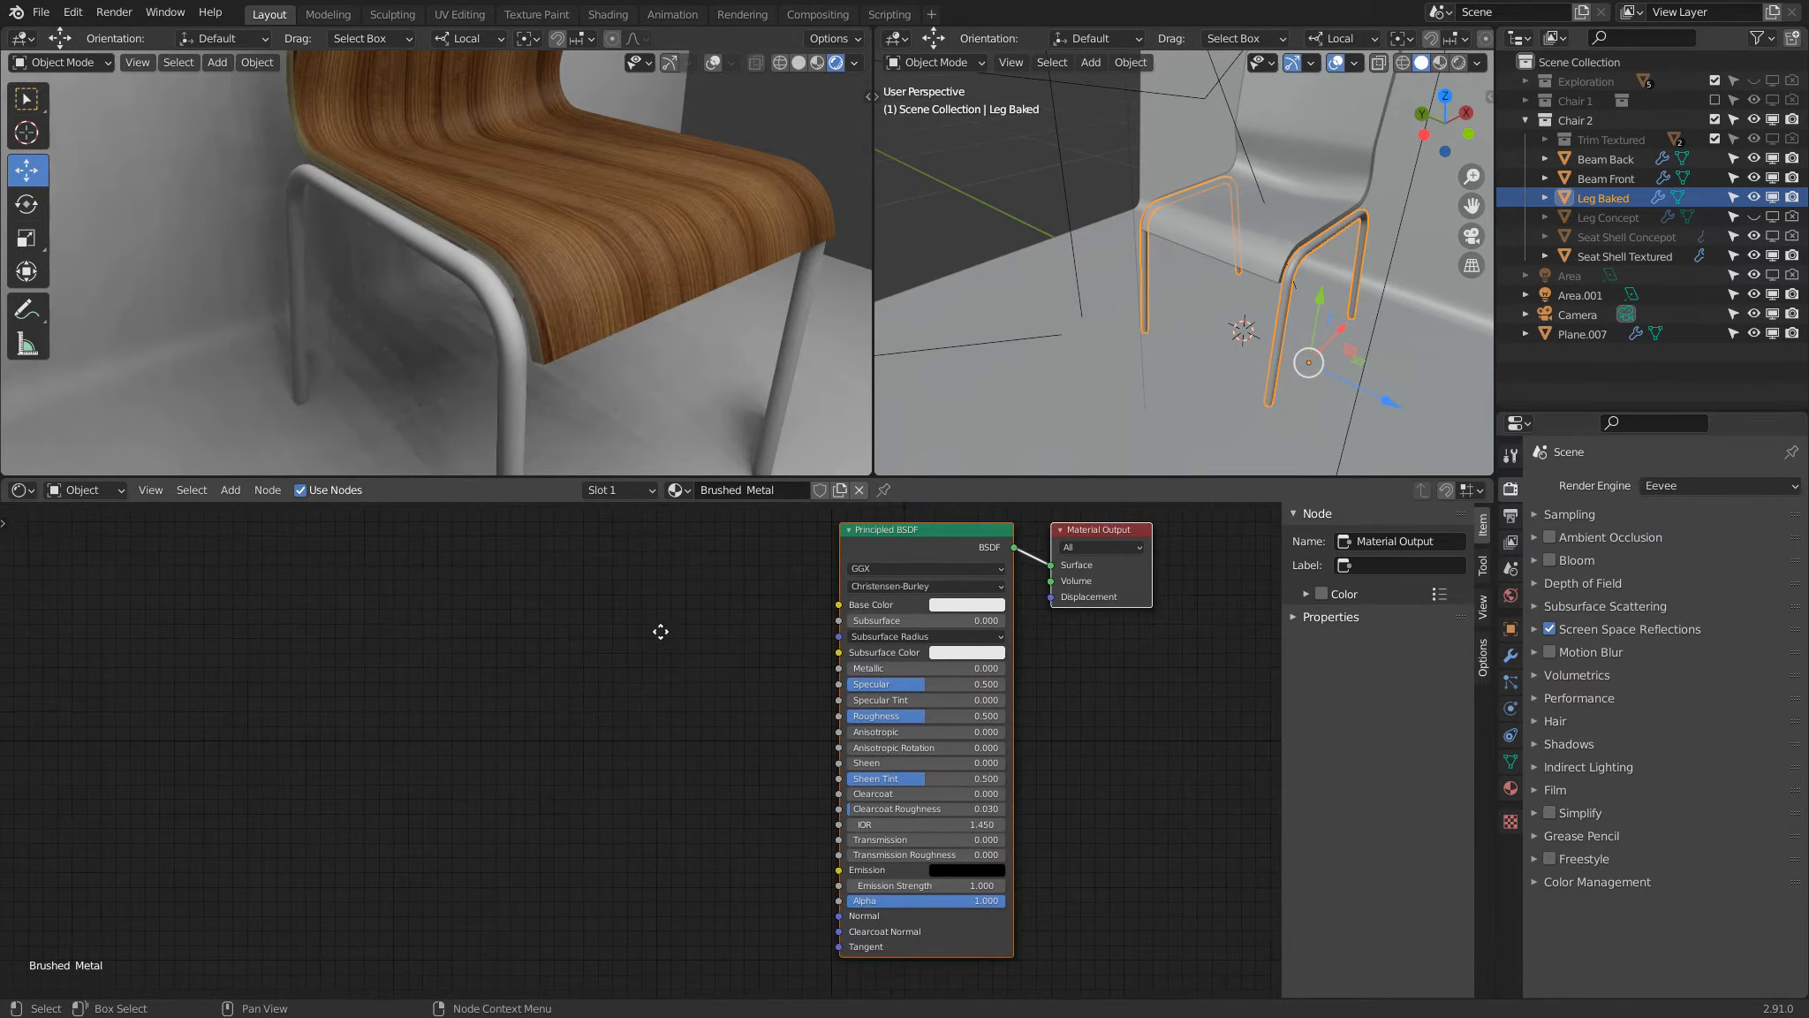
left_click_drag(908, 679, 1003, 673)
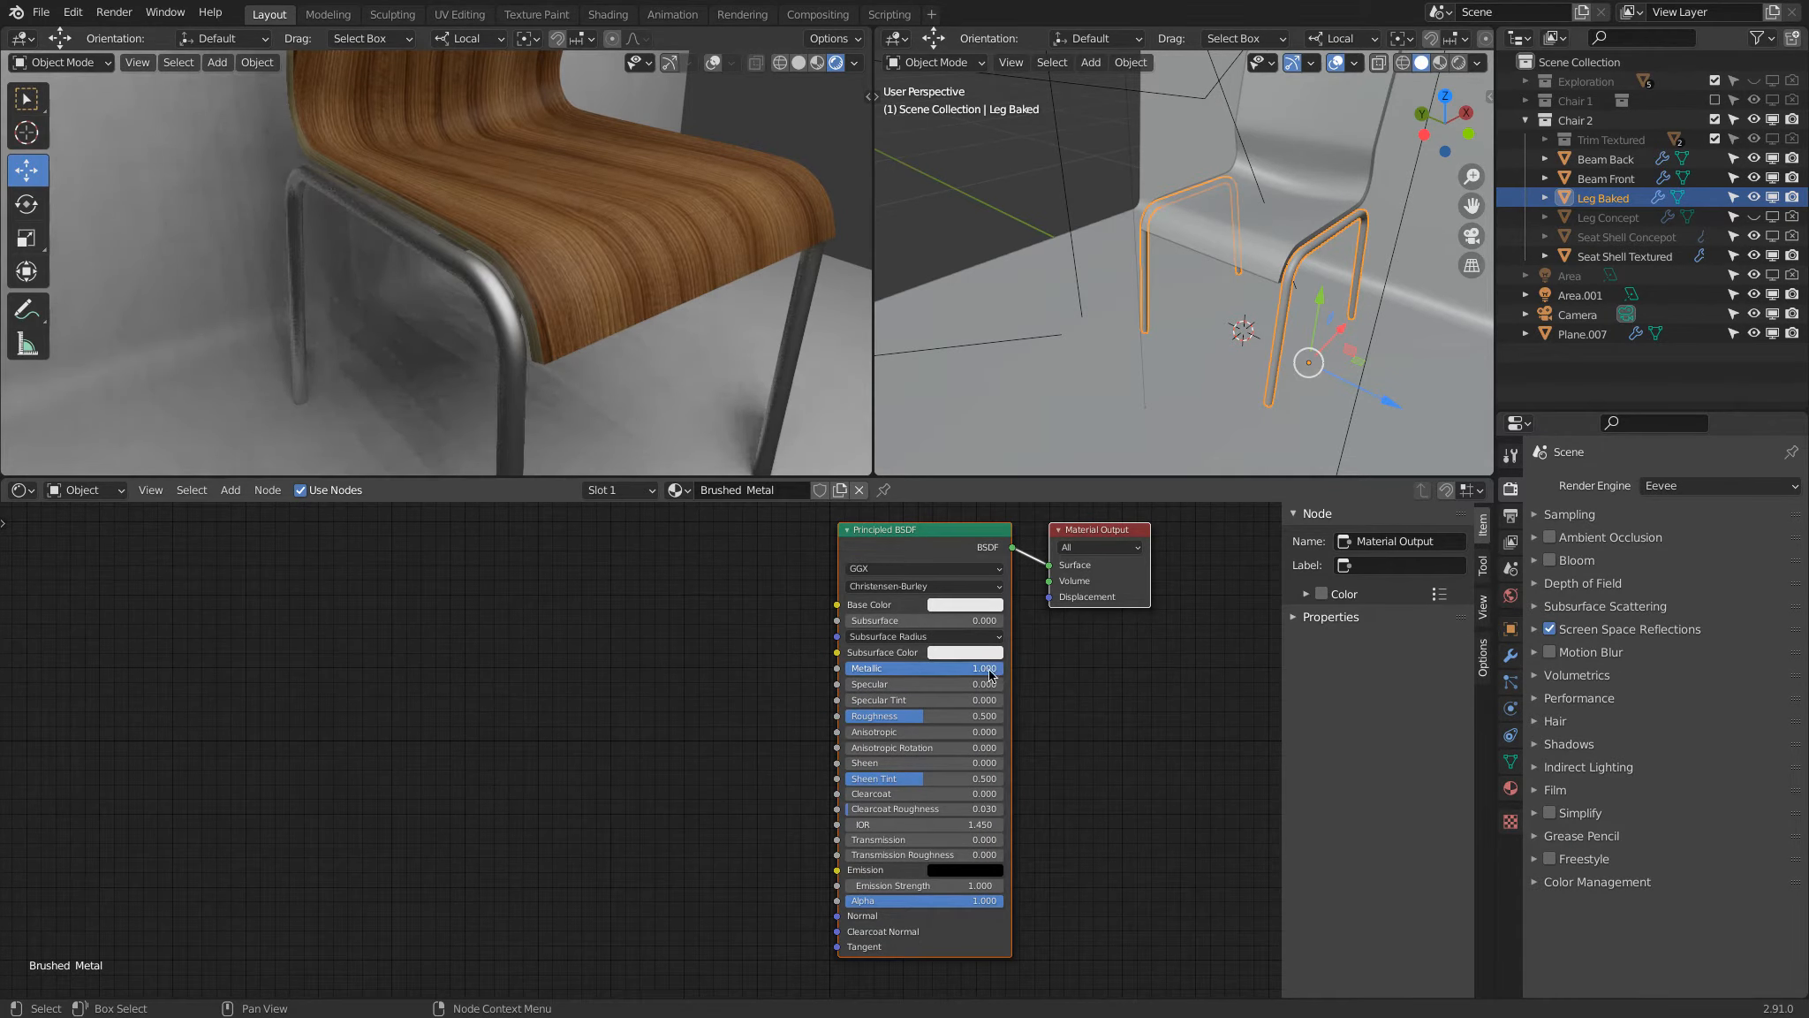
Step: Try several Roughness values on the Principled BSDF, including about 0.508 and 0.317, settling at about 0.417
left_click(927, 716)
type("0.4")
key("Return")
mouse_move(921, 720)
left_mouse_down()
mouse_move(884, 716)
mouse_move(948, 709)
mouse_move(909, 718)
mouse_move(935, 717)
left_mouse_up()
middle_click_drag(445, 225, 596, 365)
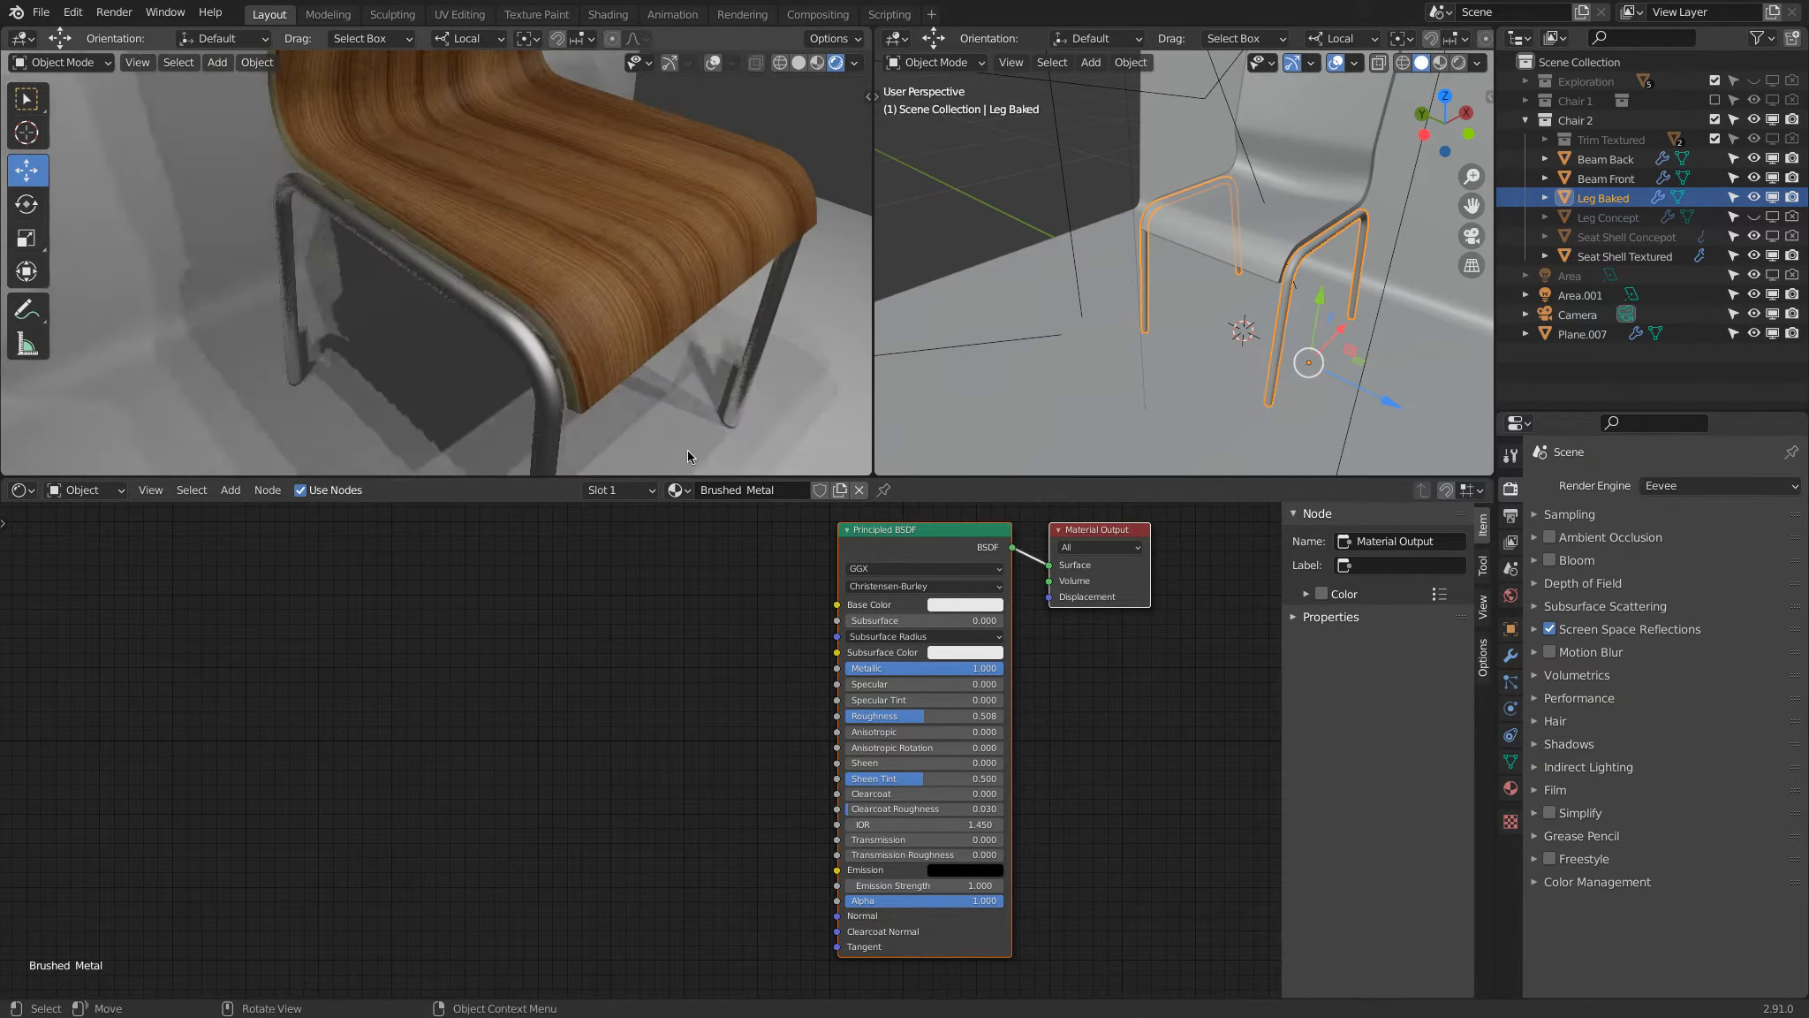
left_click_drag(940, 719, 910, 718)
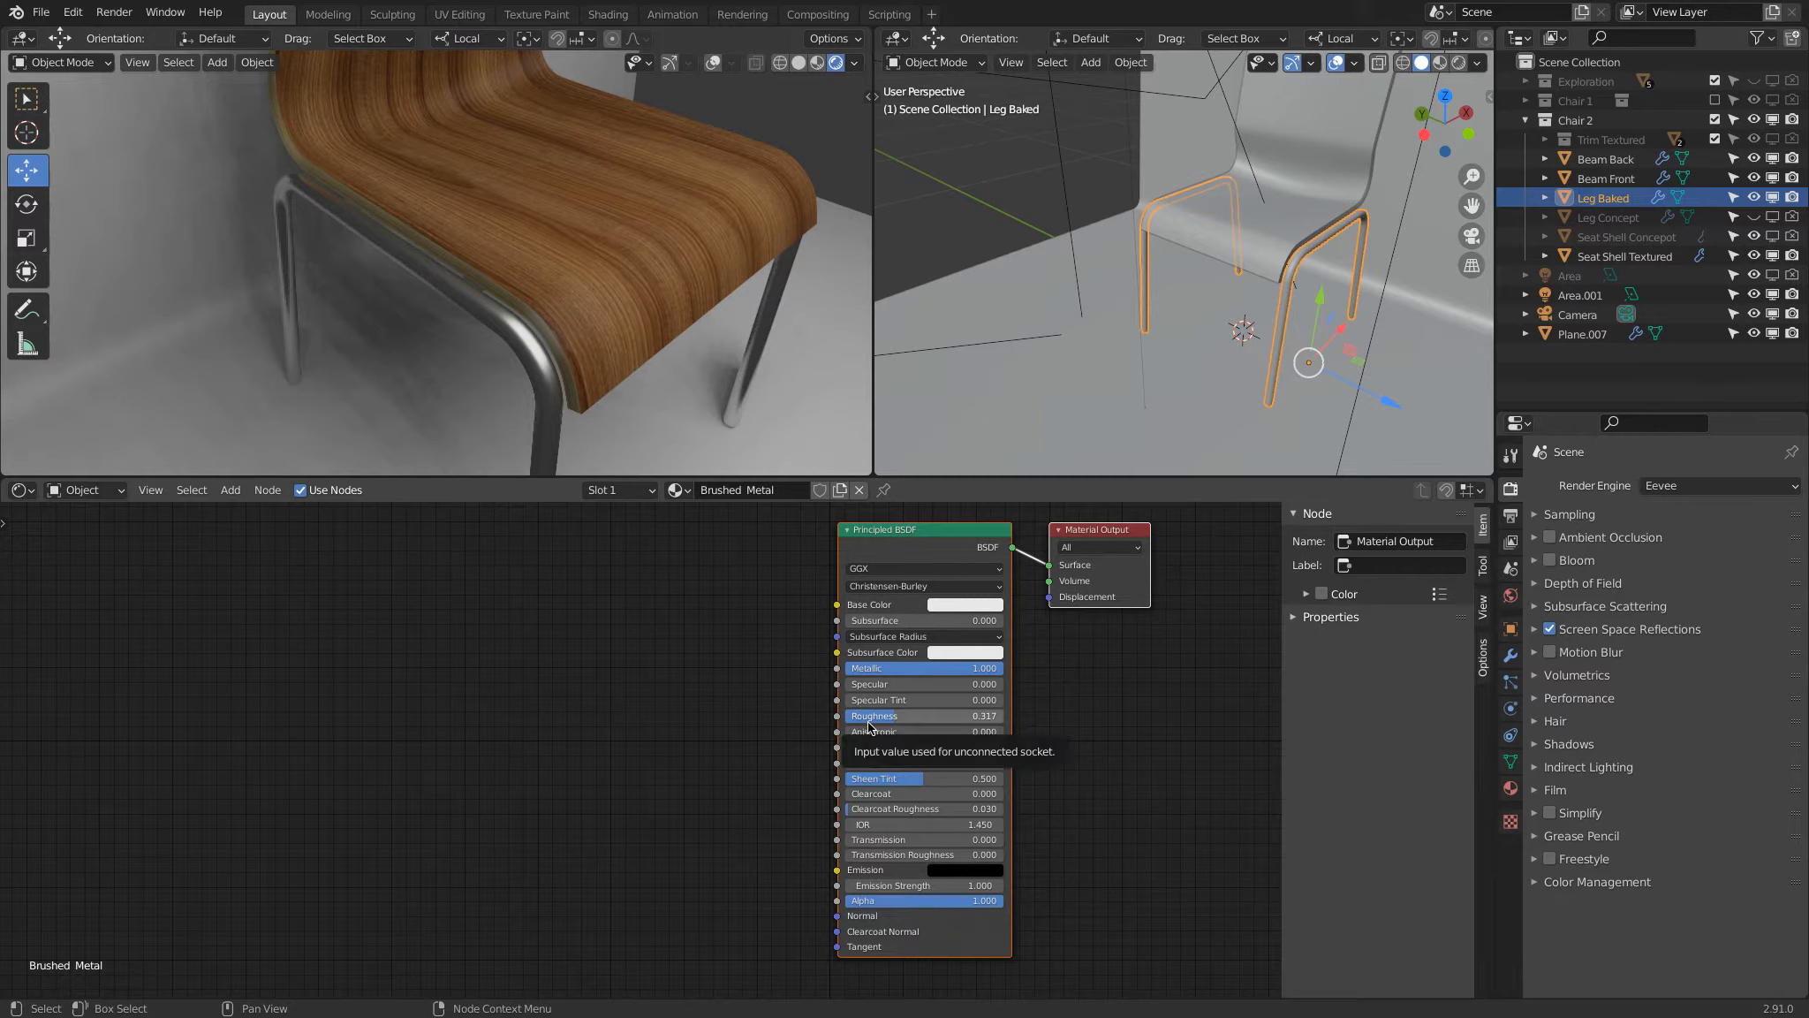
left_click_drag(871, 726, 891, 723)
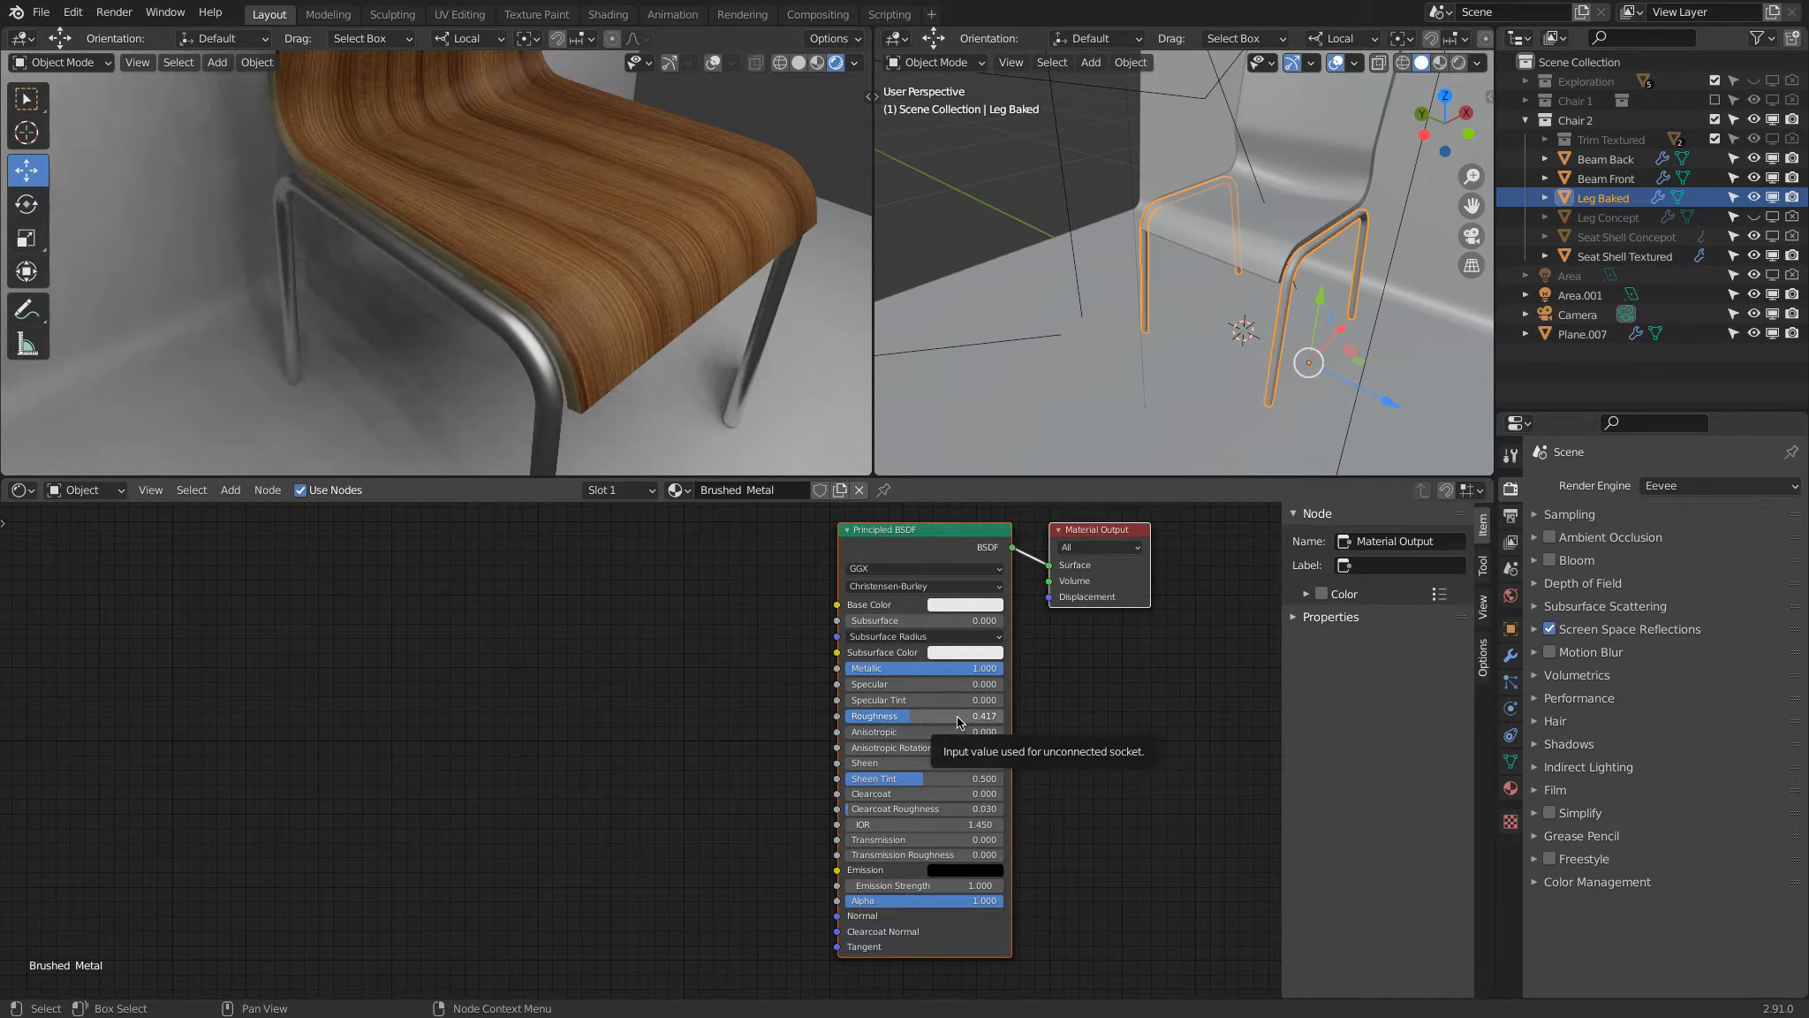
Step: Set the Brushed Metal material's Anisotropic value to 1 and switch the render engine to Cycles
left_click_drag(879, 733, 1143, 742)
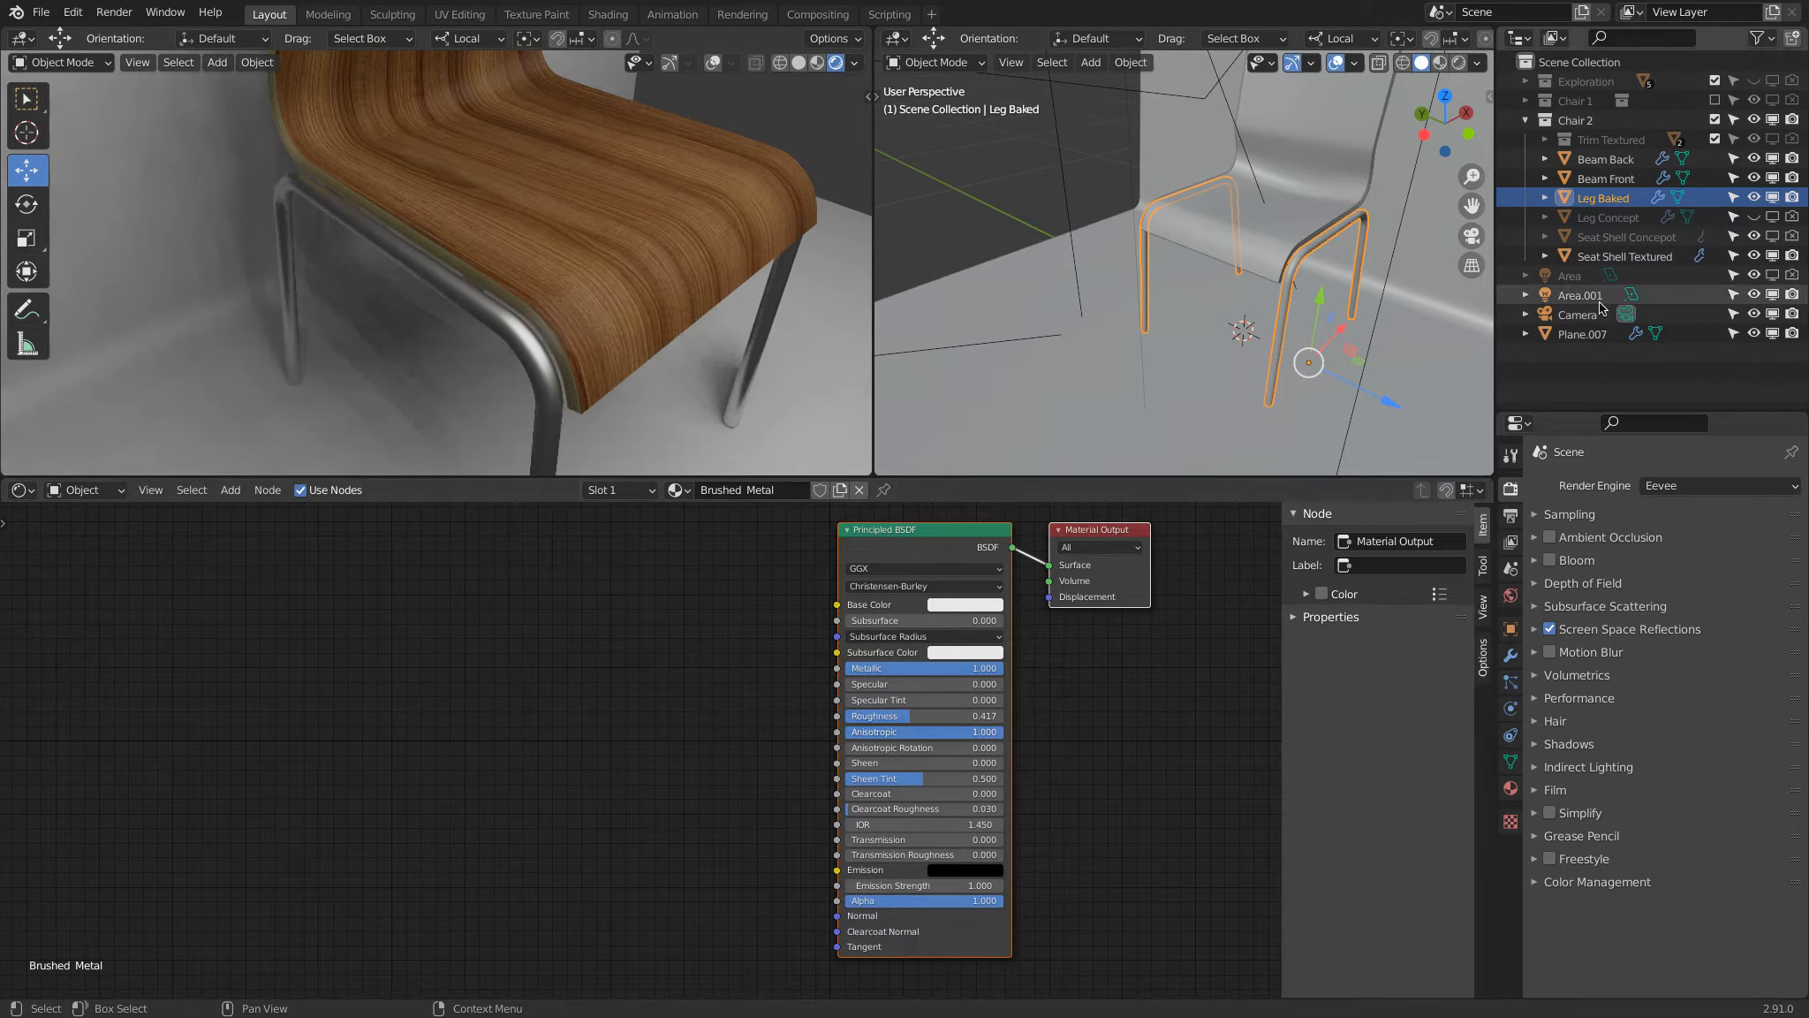
left_click(1684, 489)
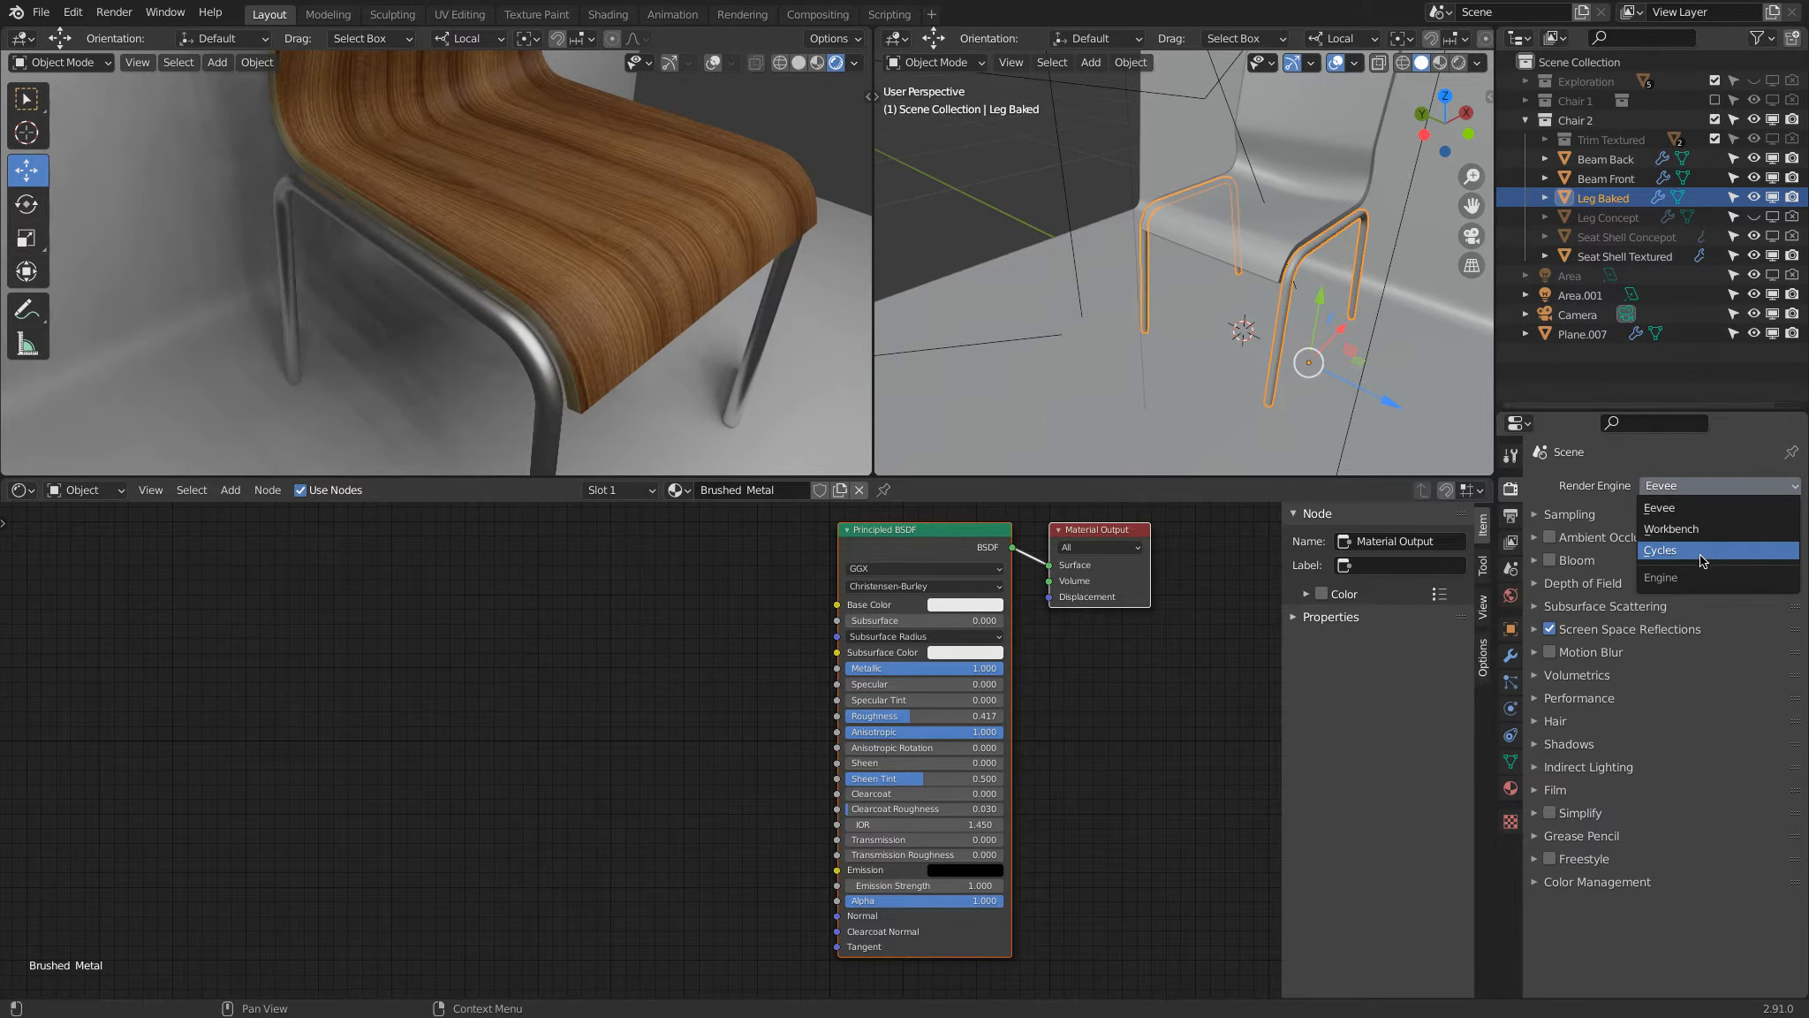
left_click(1693, 552)
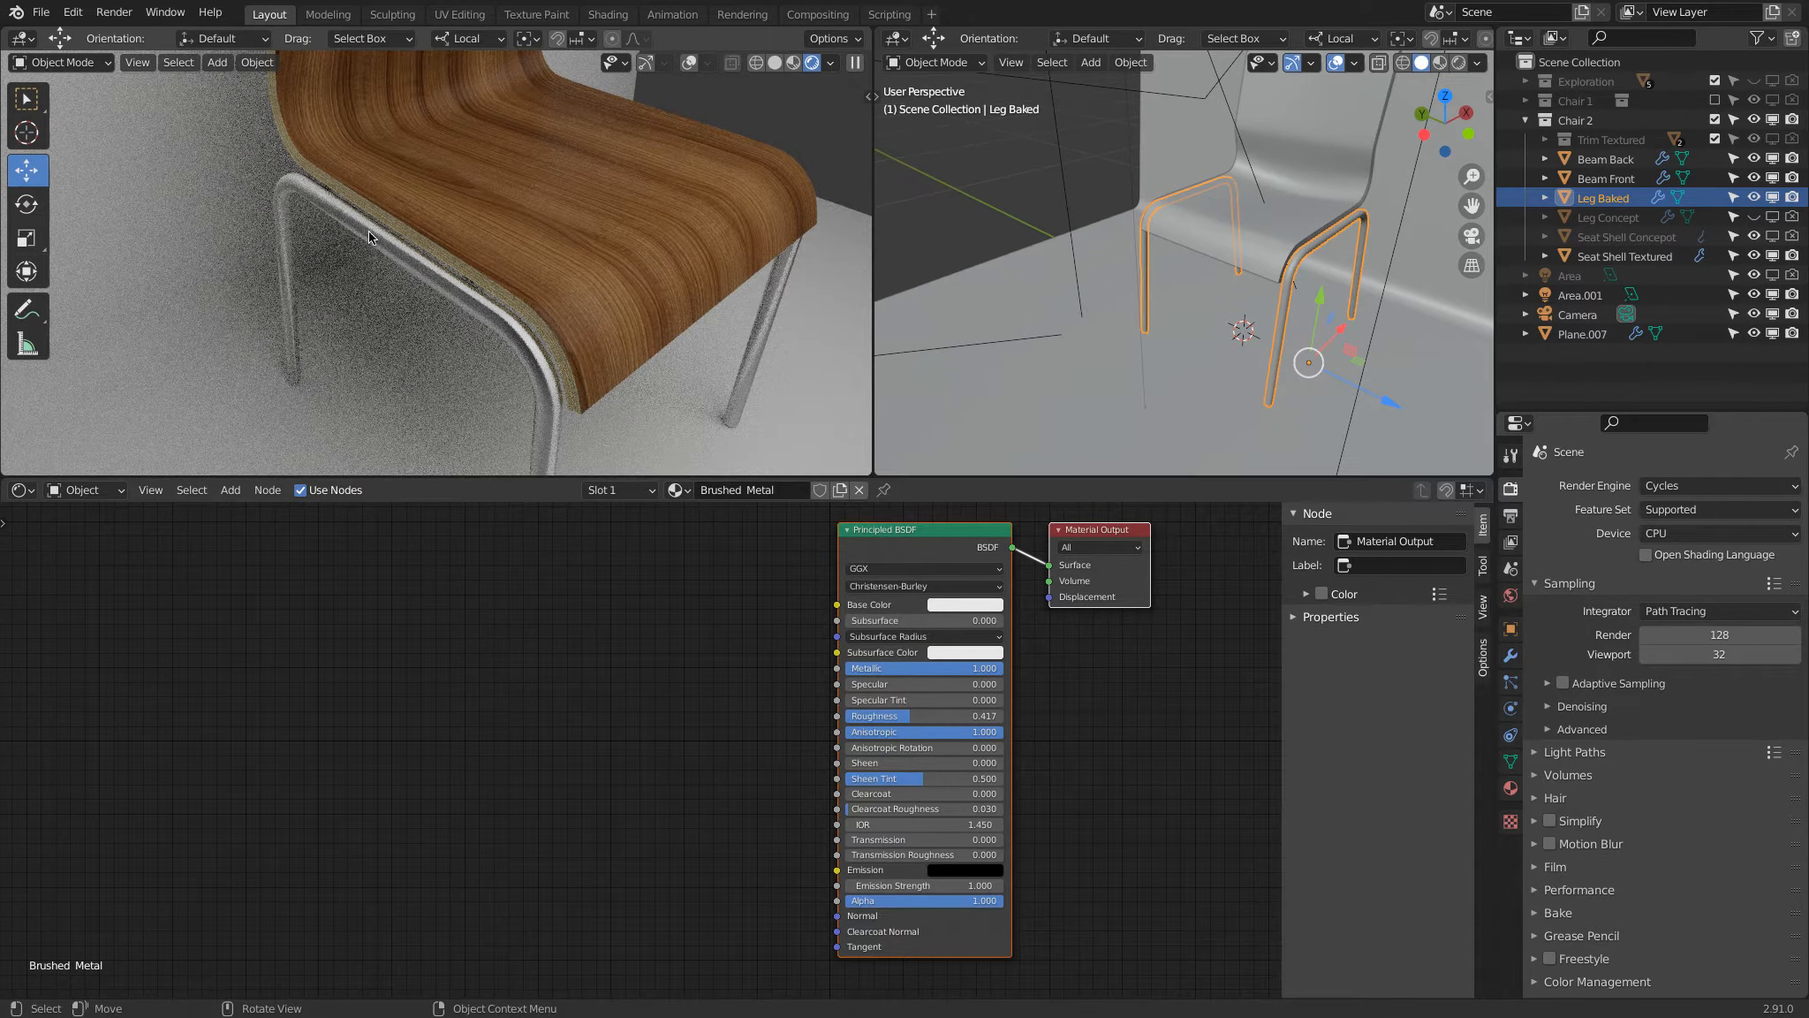
Step: Test the Anisotropic value on the leg material at 0, 0.25 and 0.5
left_click_drag(951, 733, 710, 718)
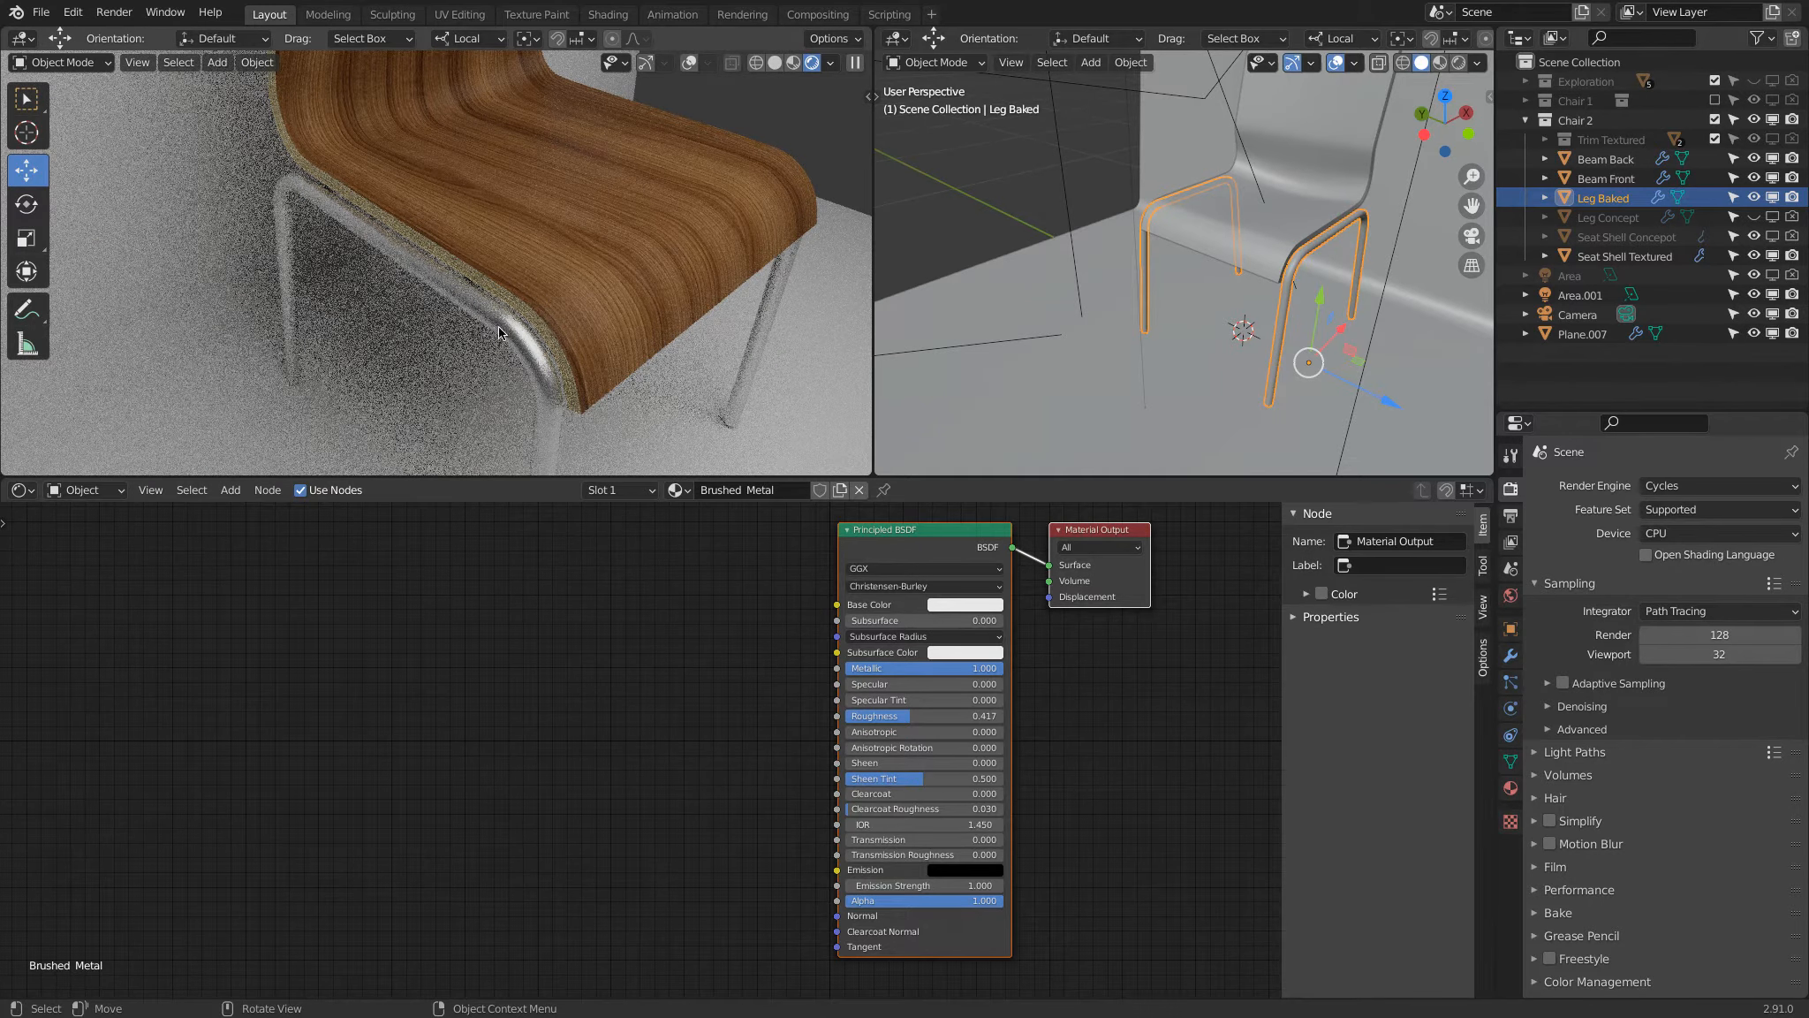
left_click(921, 736)
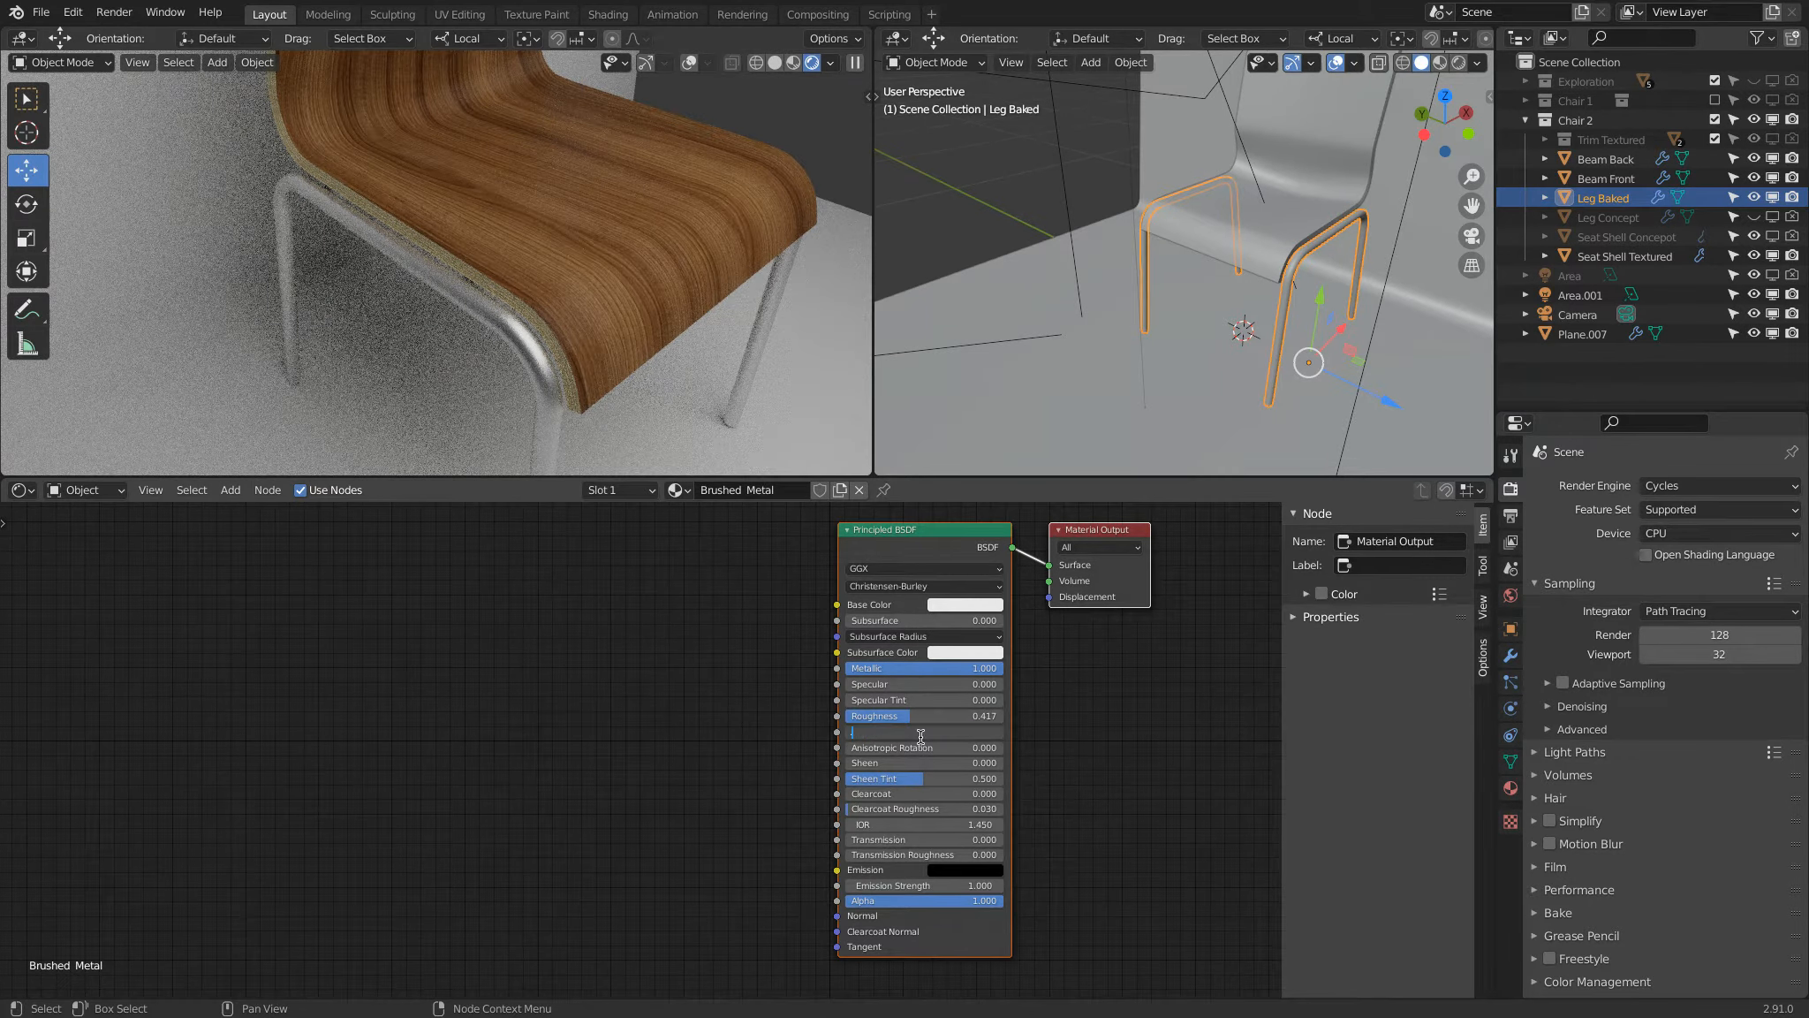
type(".25")
key("Return")
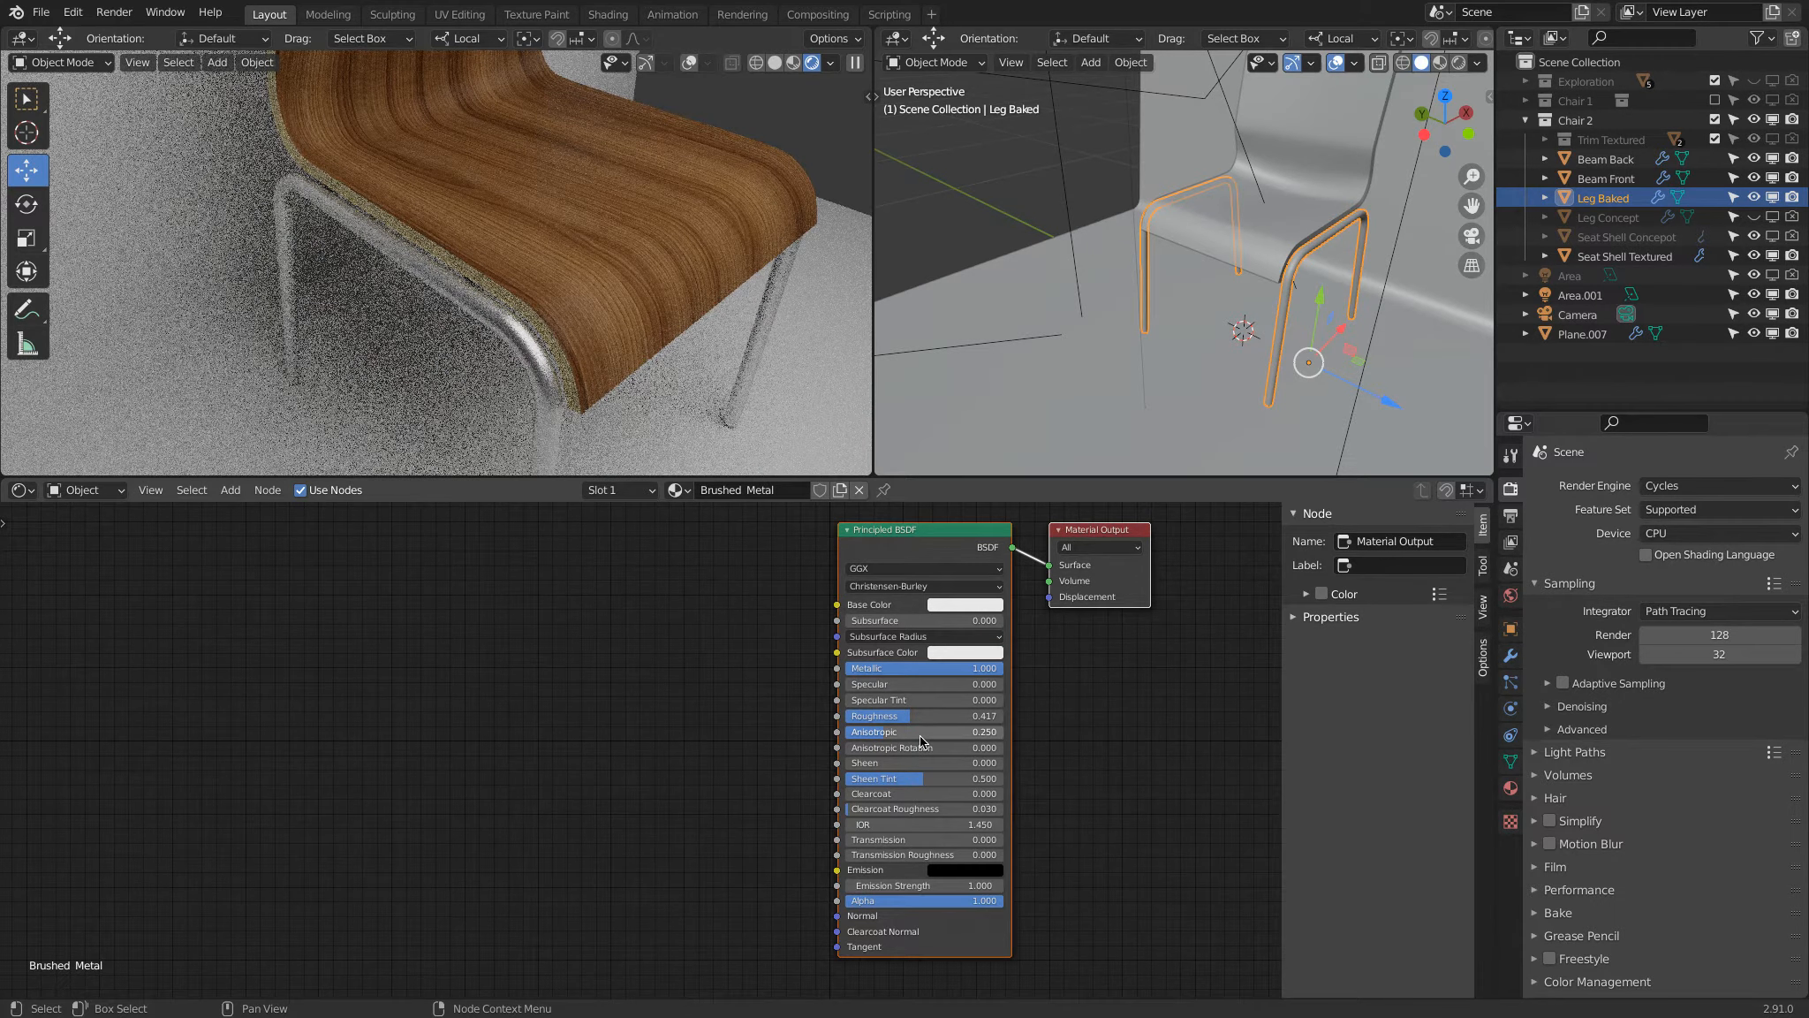
left_click(924, 737)
type(".5")
key("Return")
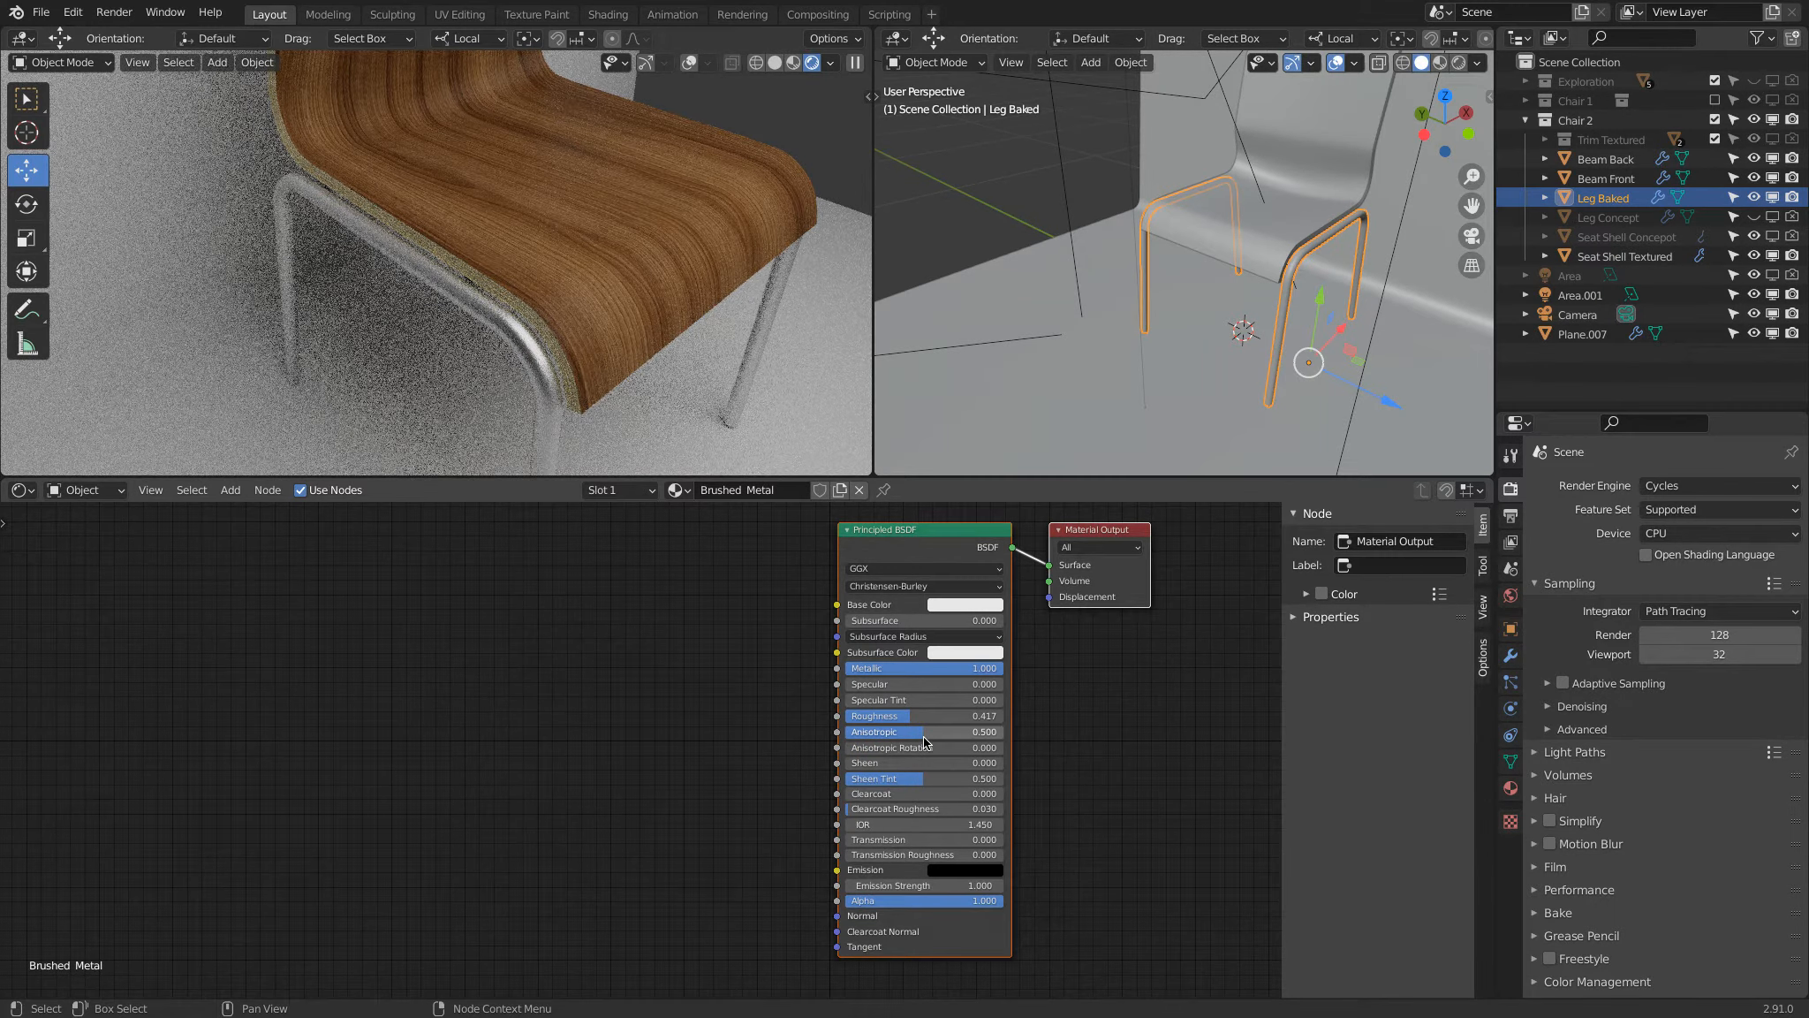
Step: Raise the Anisotropic value to 0.75 and on to 1
left_click(924, 738)
type(".7")
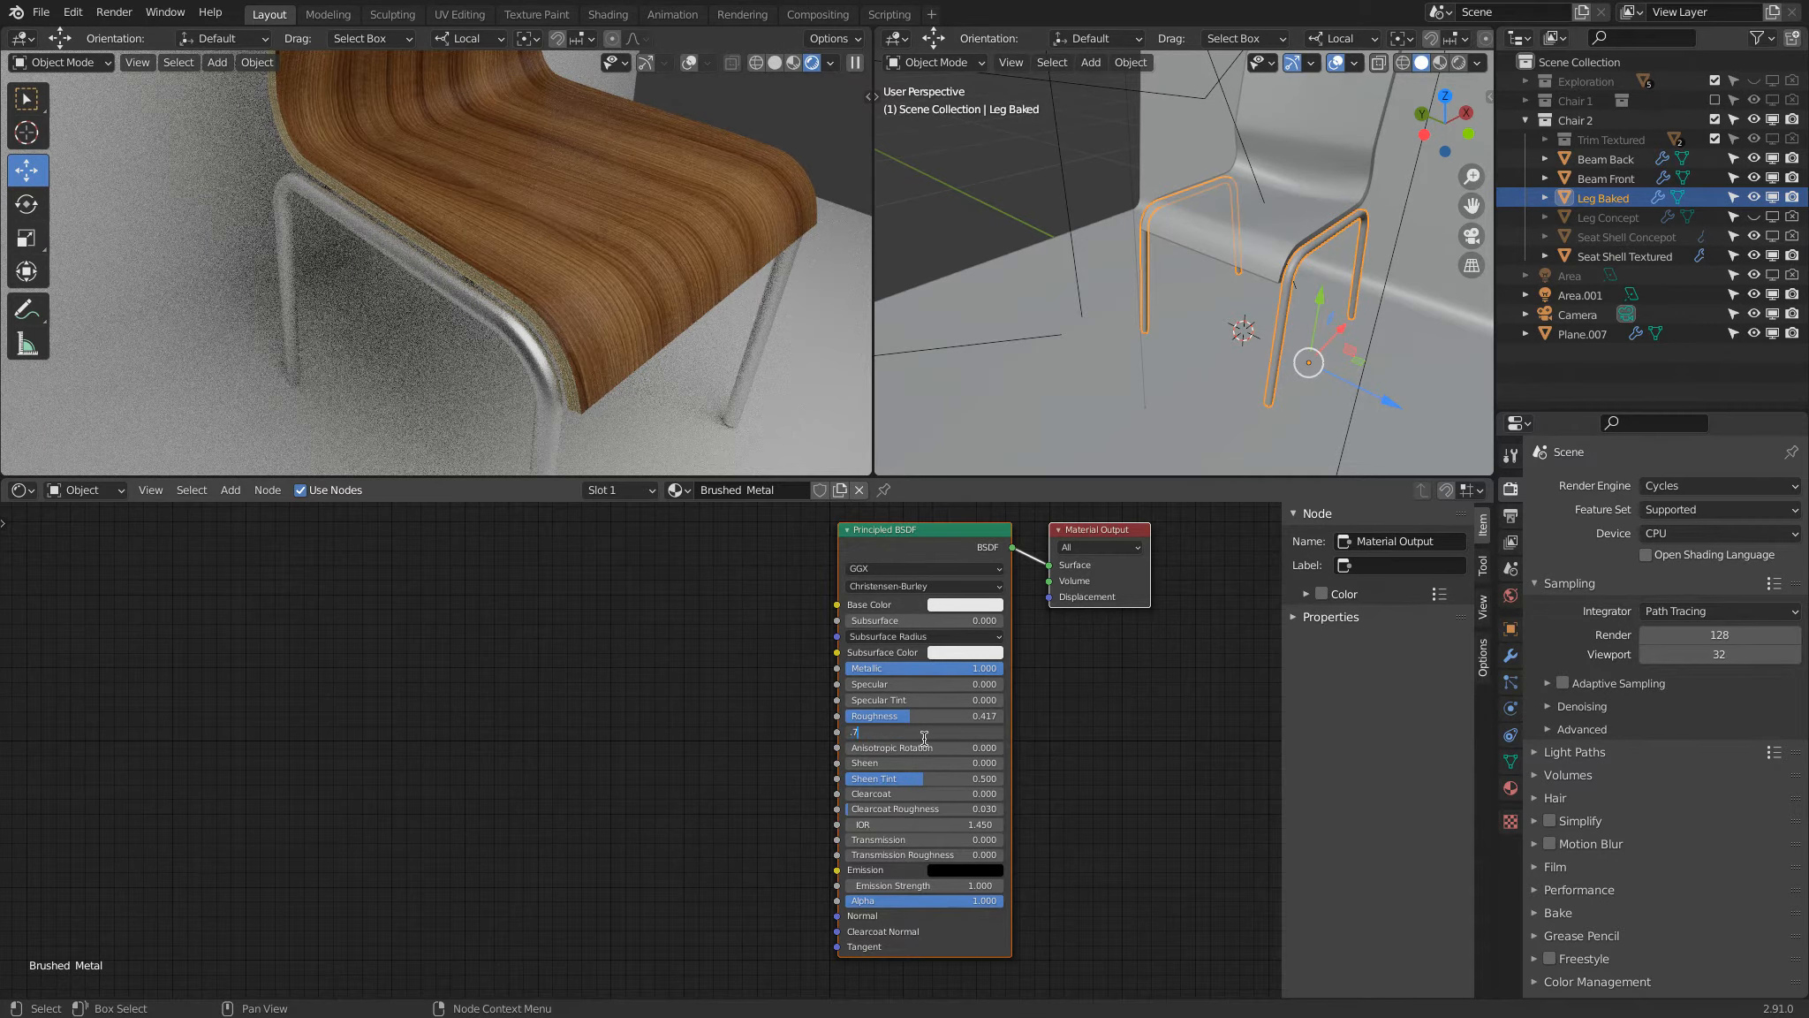
type("5")
key("Return")
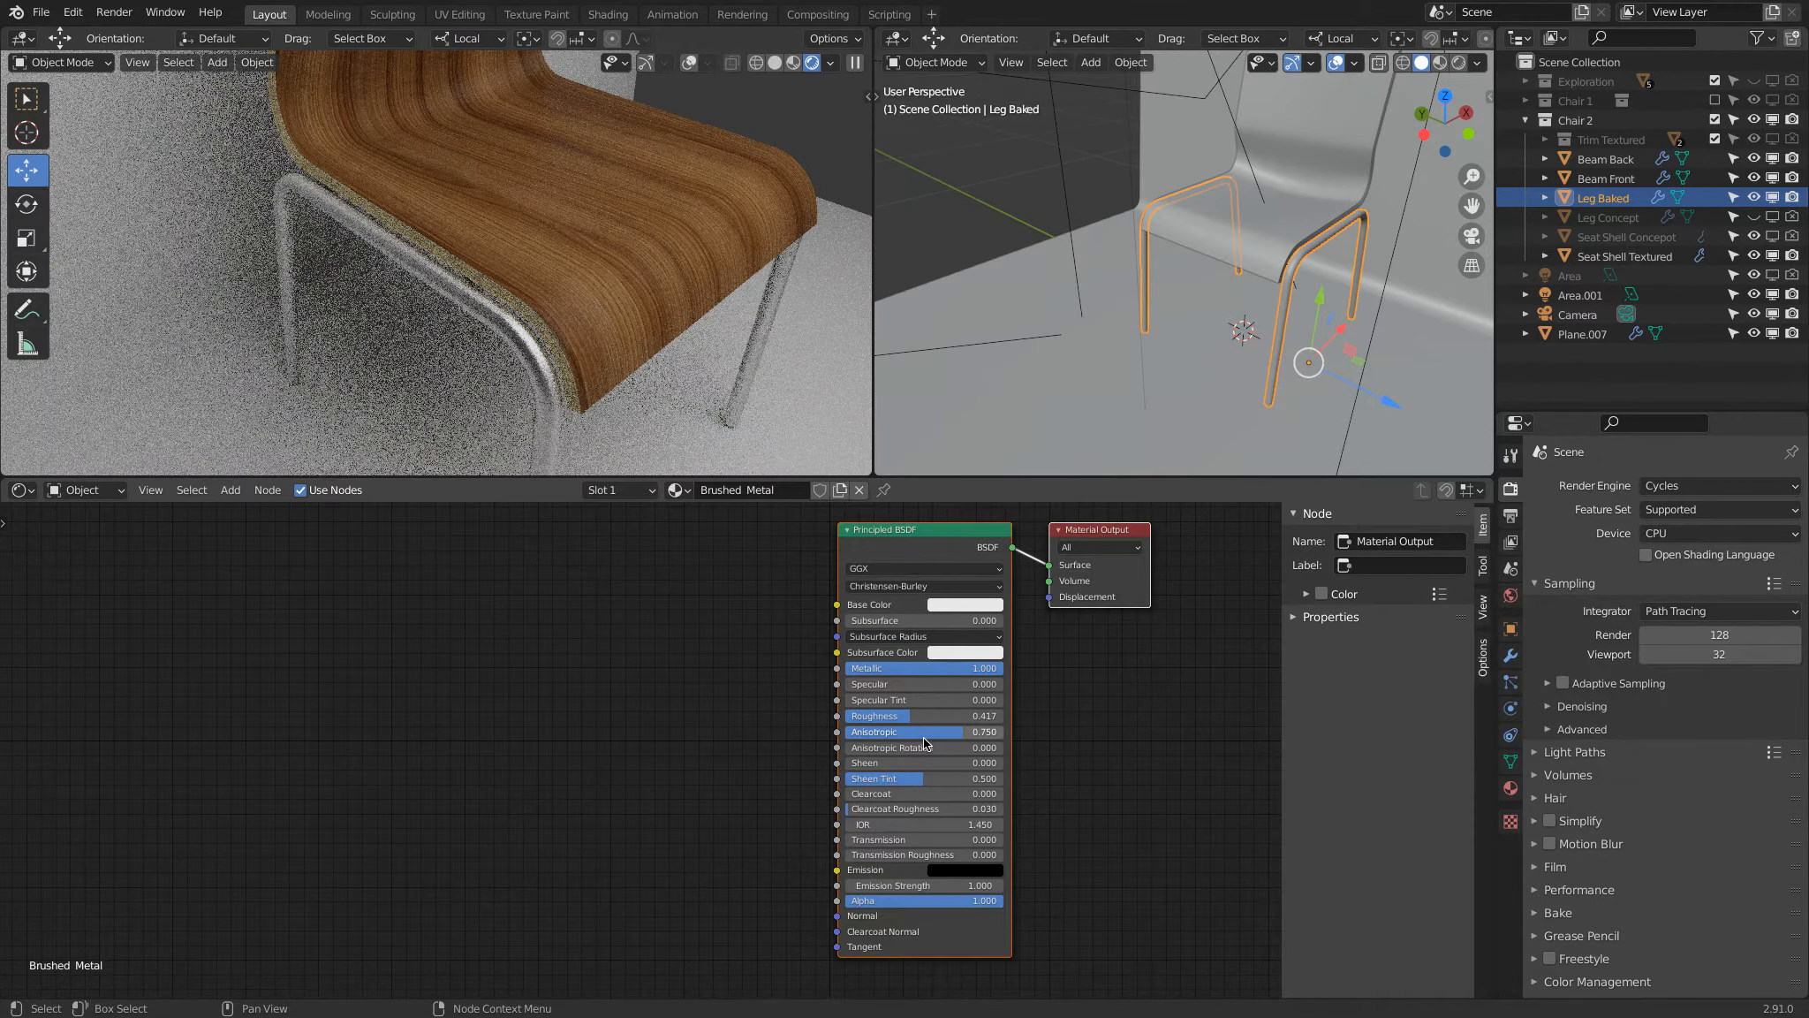
left_click(924, 738)
type("1")
key("Return")
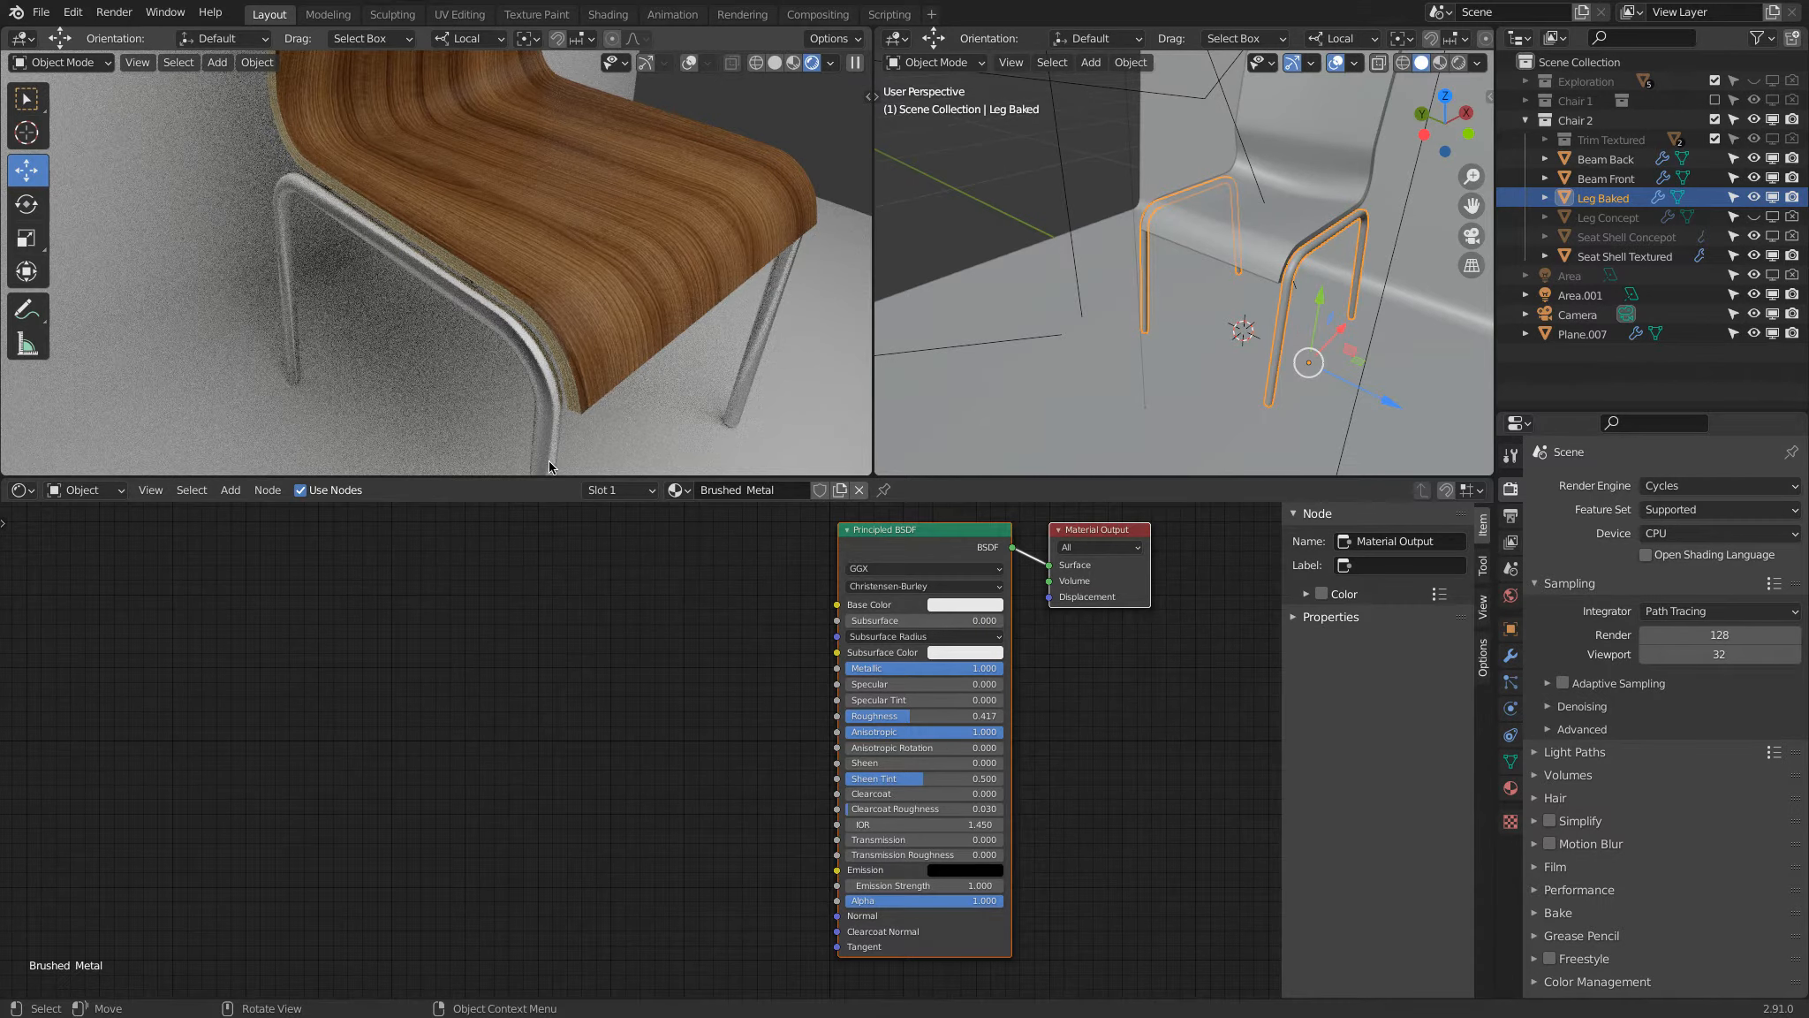
Step: Test the Anisotropic Rotation of the leg material at 1, 0 and 0.25
double_click(927, 749)
type("1")
key("Return")
left_click_drag(1538, 758, 866, 749)
left_click(878, 749)
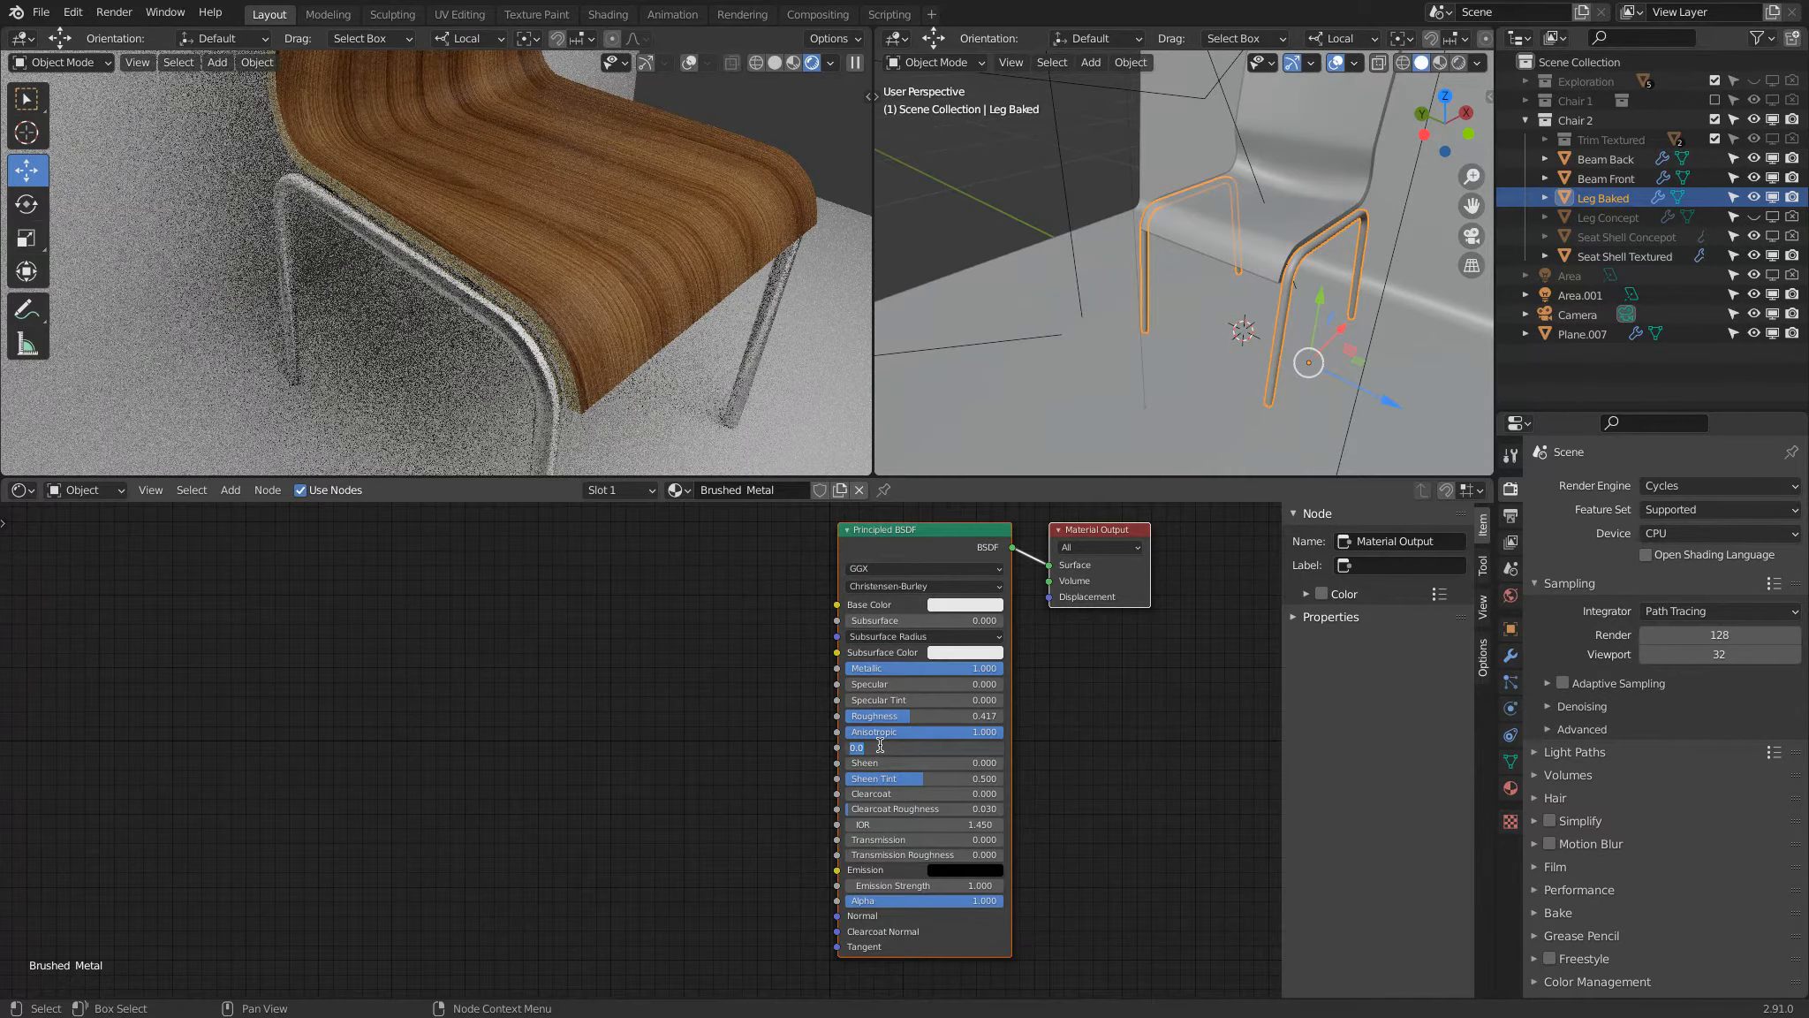
type(".25")
key("Return")
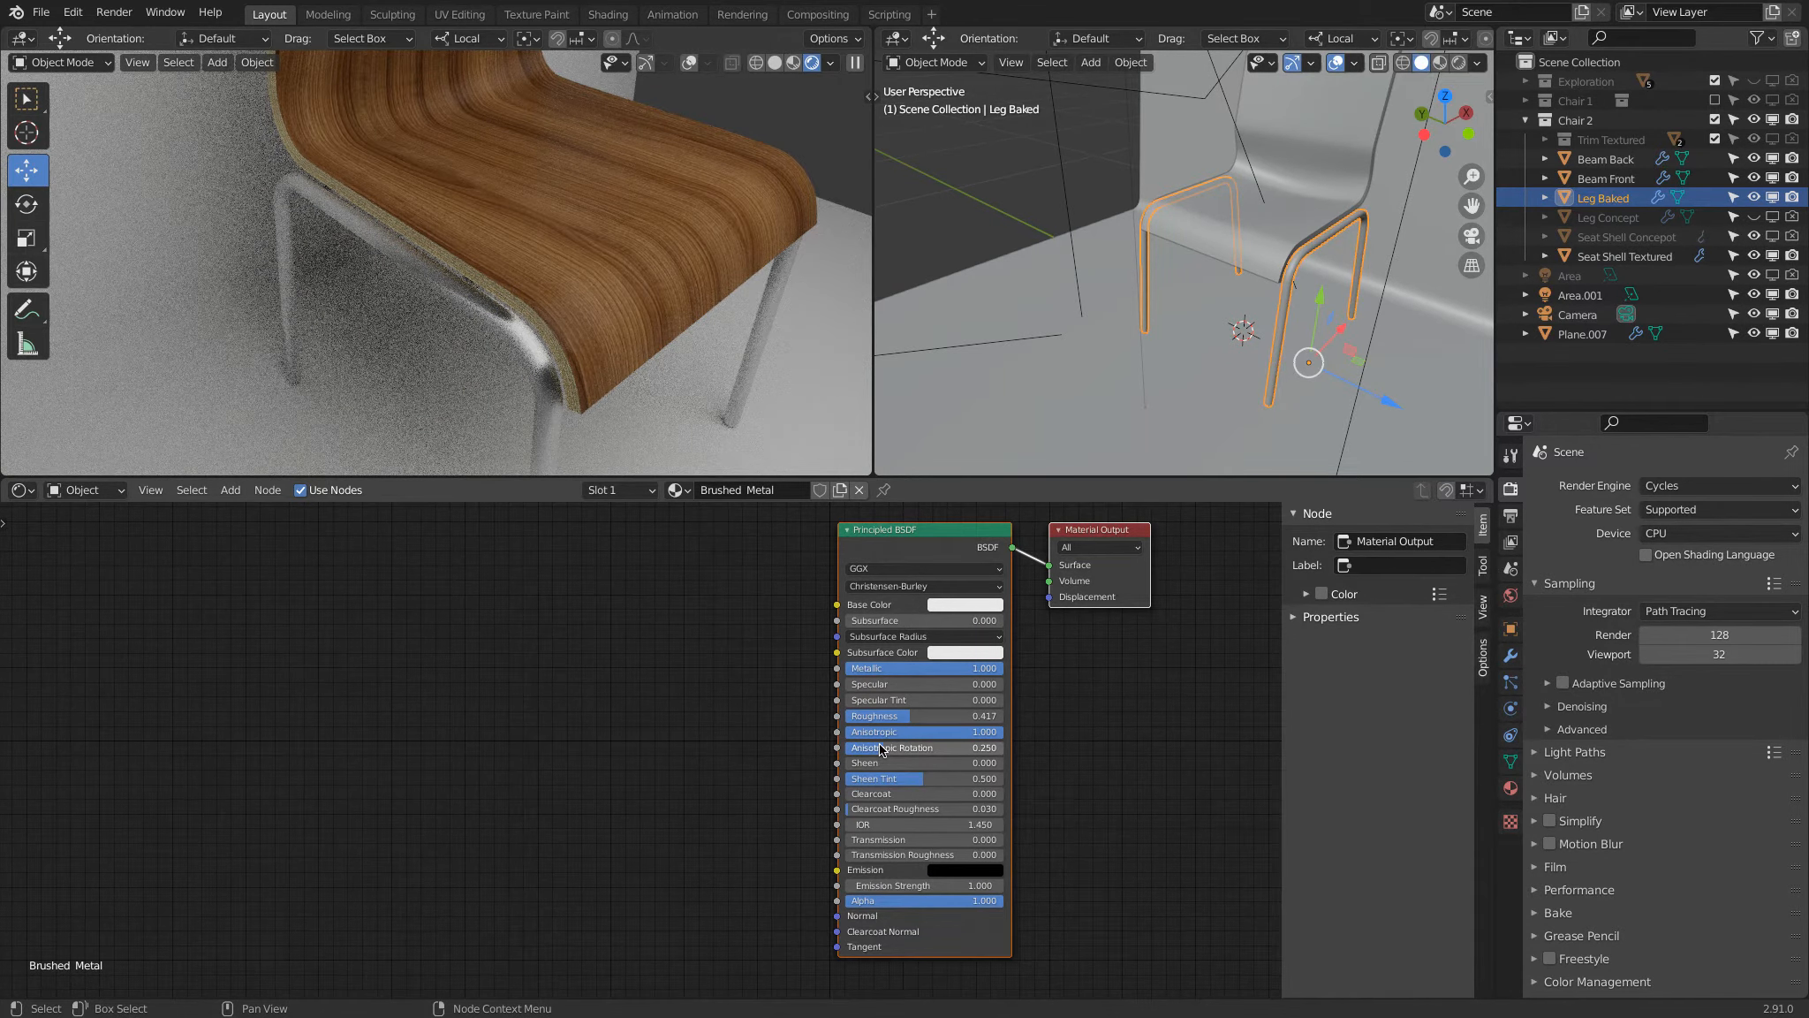
Step: Try an Anisotropic Rotation of 0.5 and return it to 0.25
left_click(880, 749)
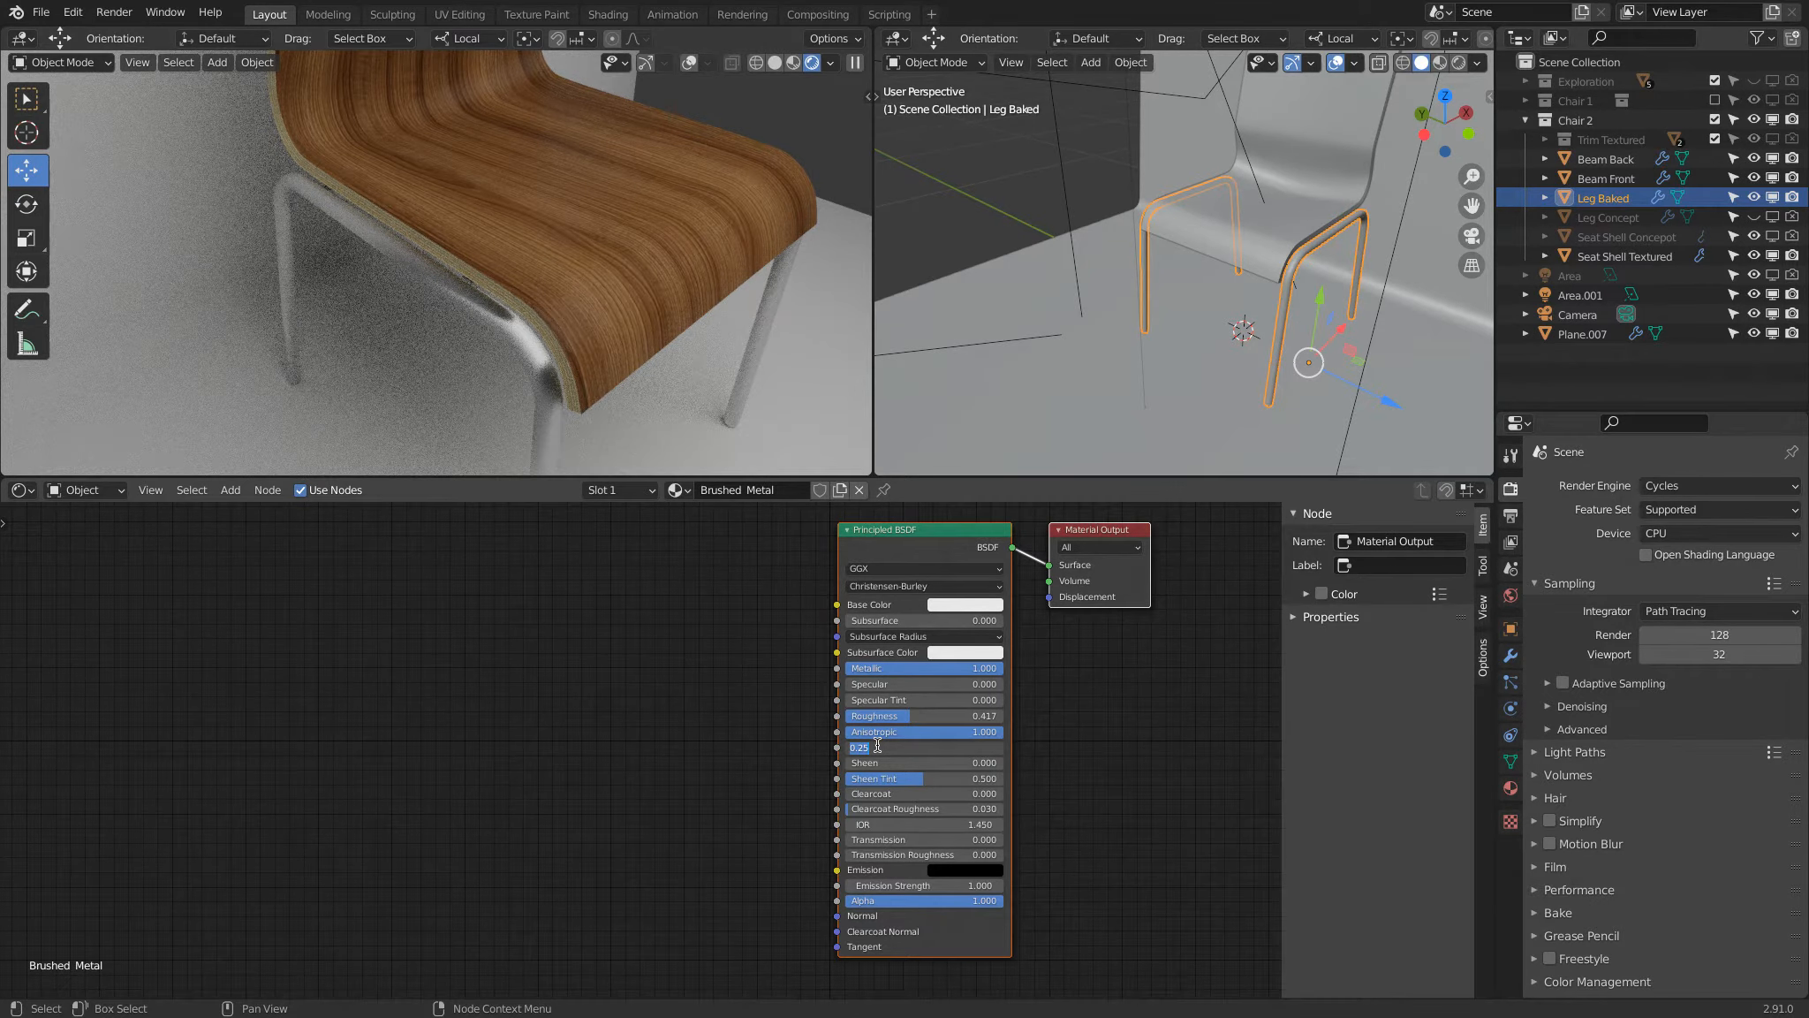
type(".5")
key("Return")
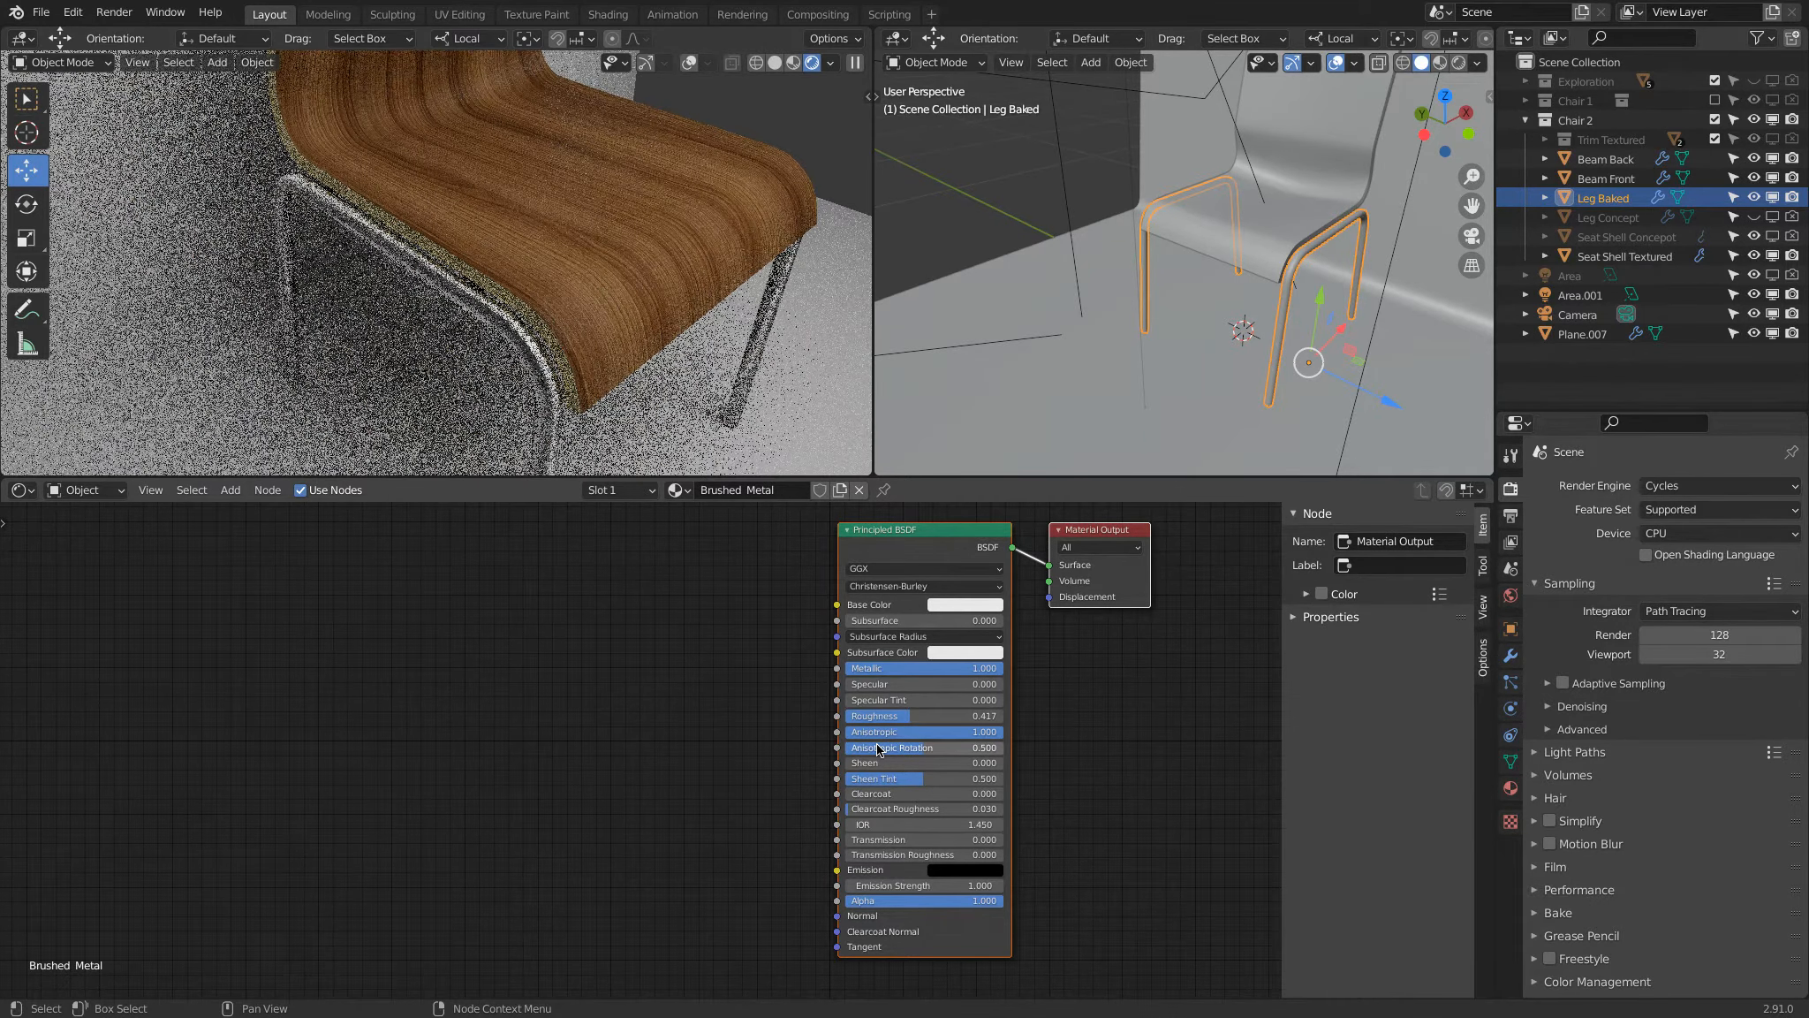
left_click(877, 748)
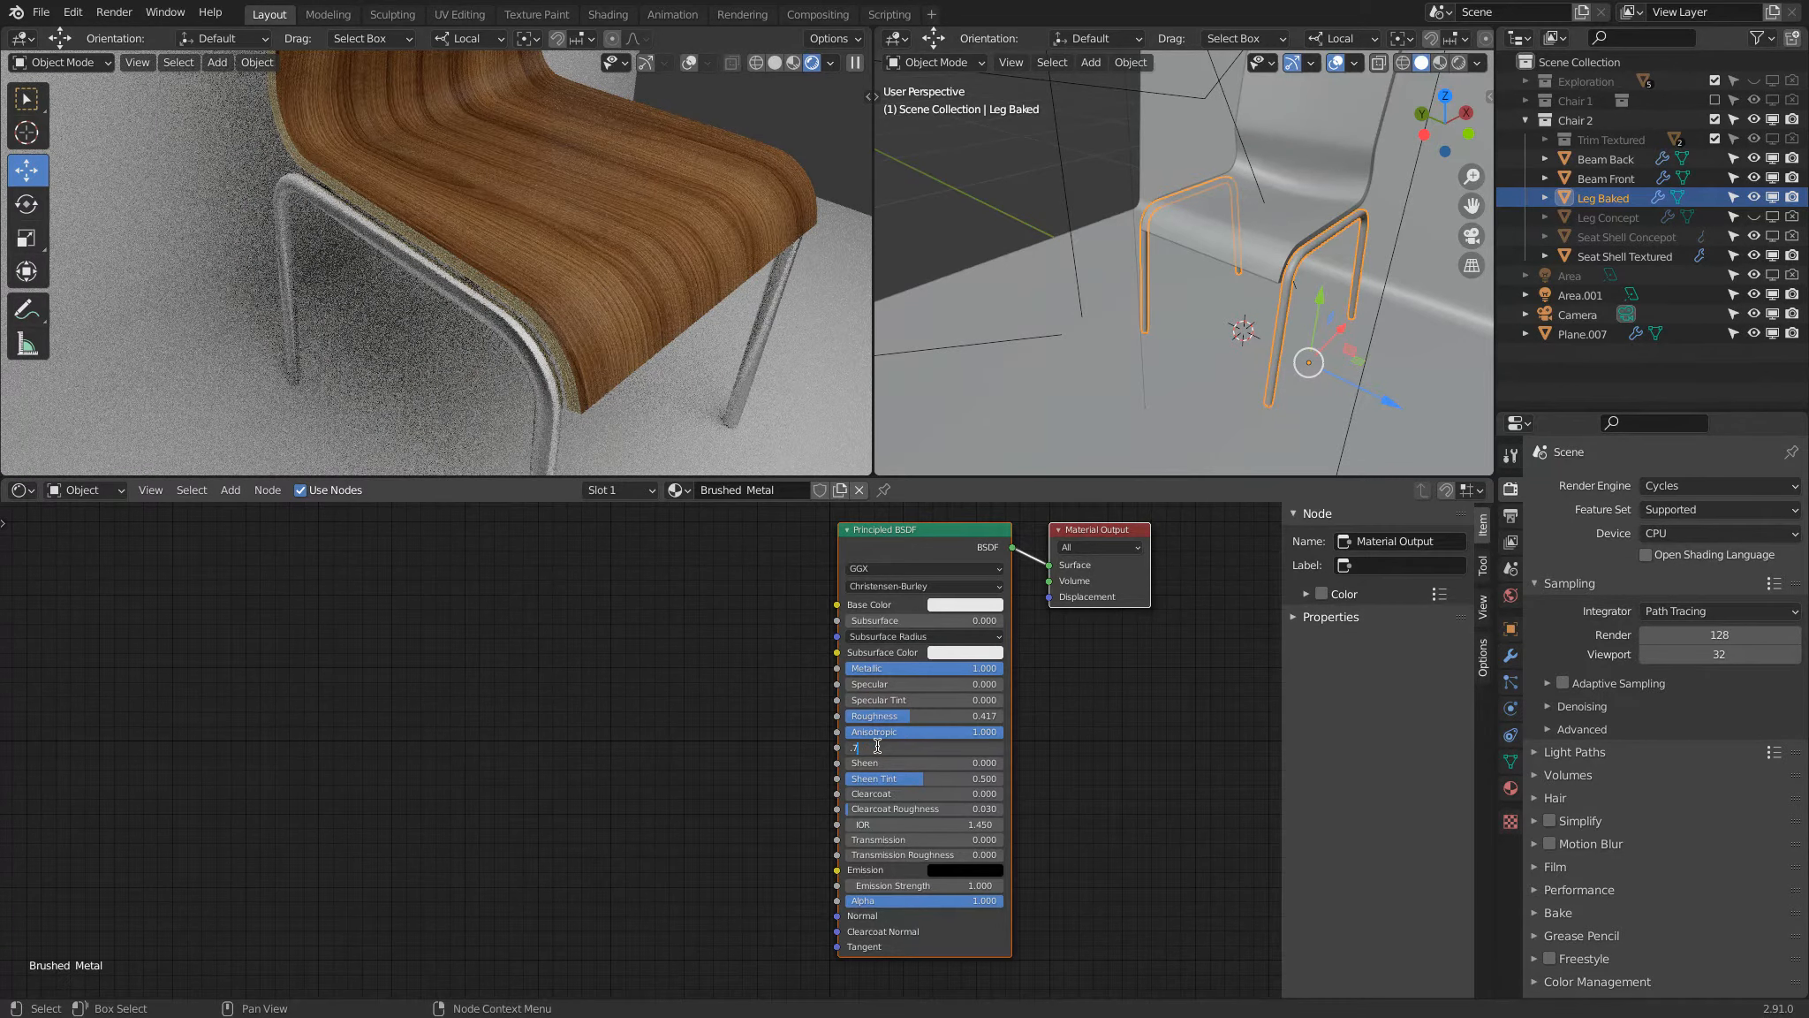
key("Escape")
left_click(940, 742)
type(".25")
key("Return")
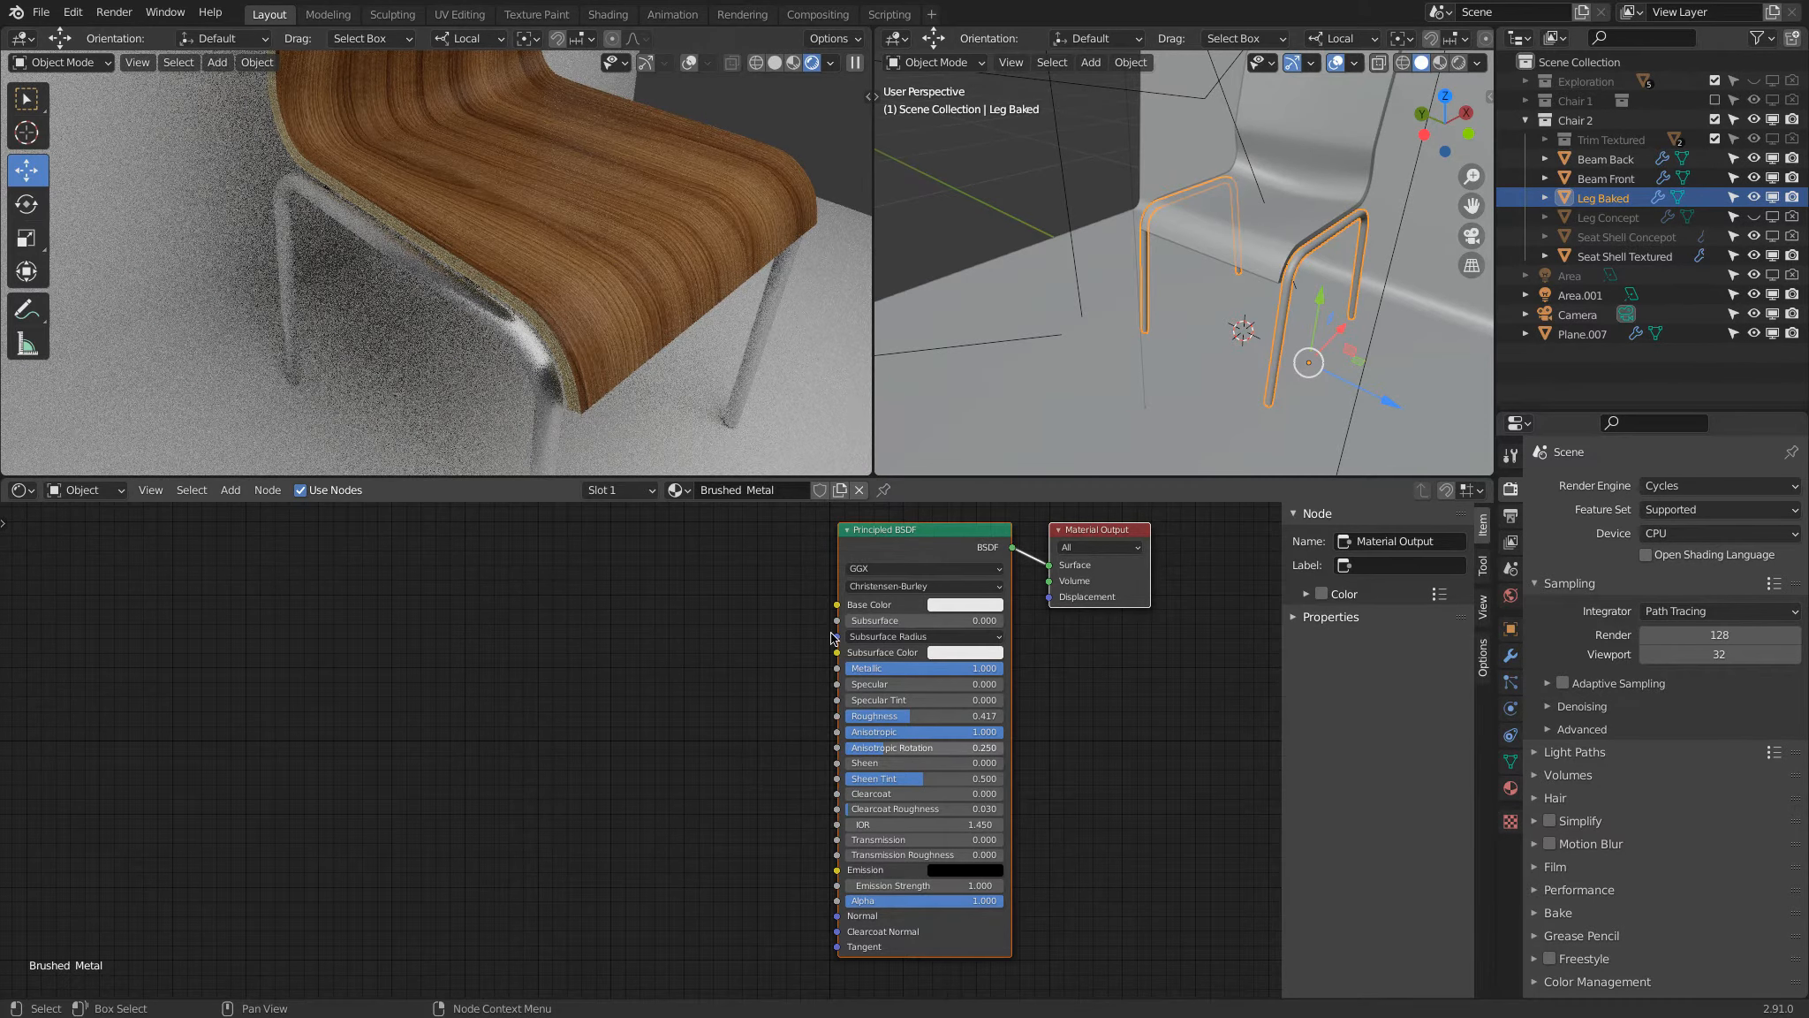
Step: Inspect the leg's highlight from a lower angle and set the Anisotropic Rotation to 0
middle_click_drag(523, 338, 633, 214)
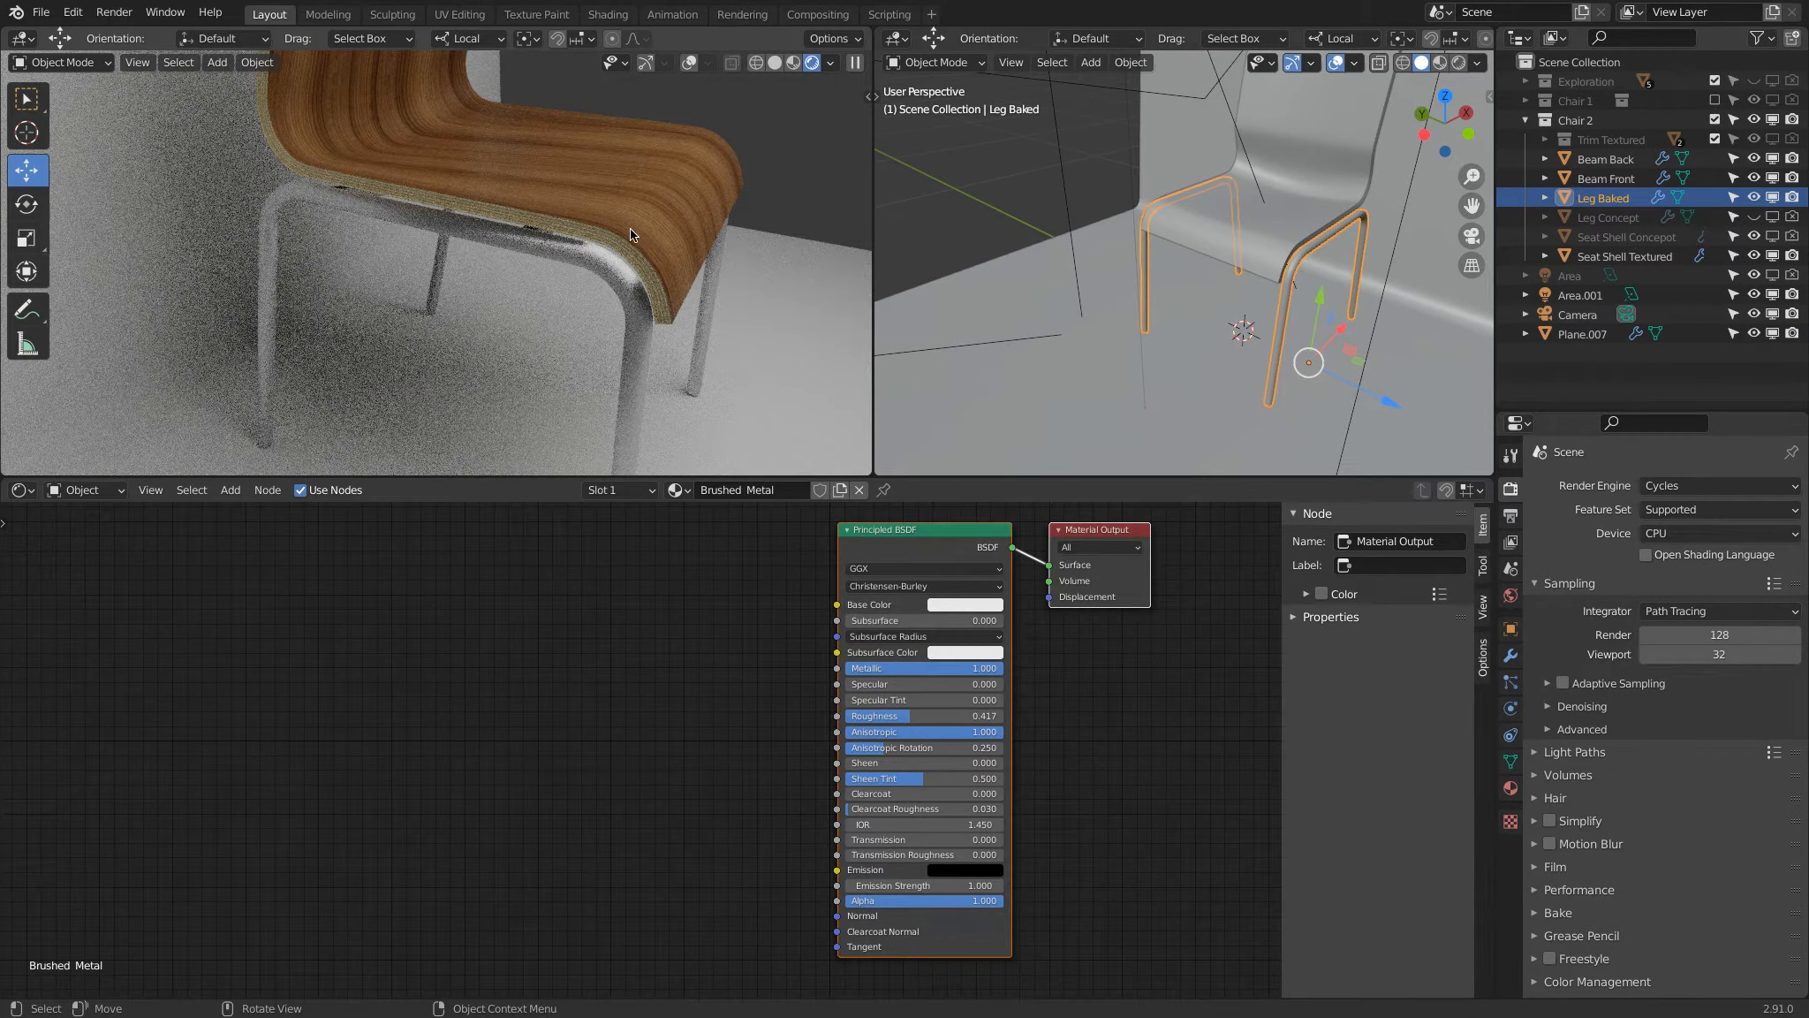
left_click(897, 748)
type("0")
key("Return")
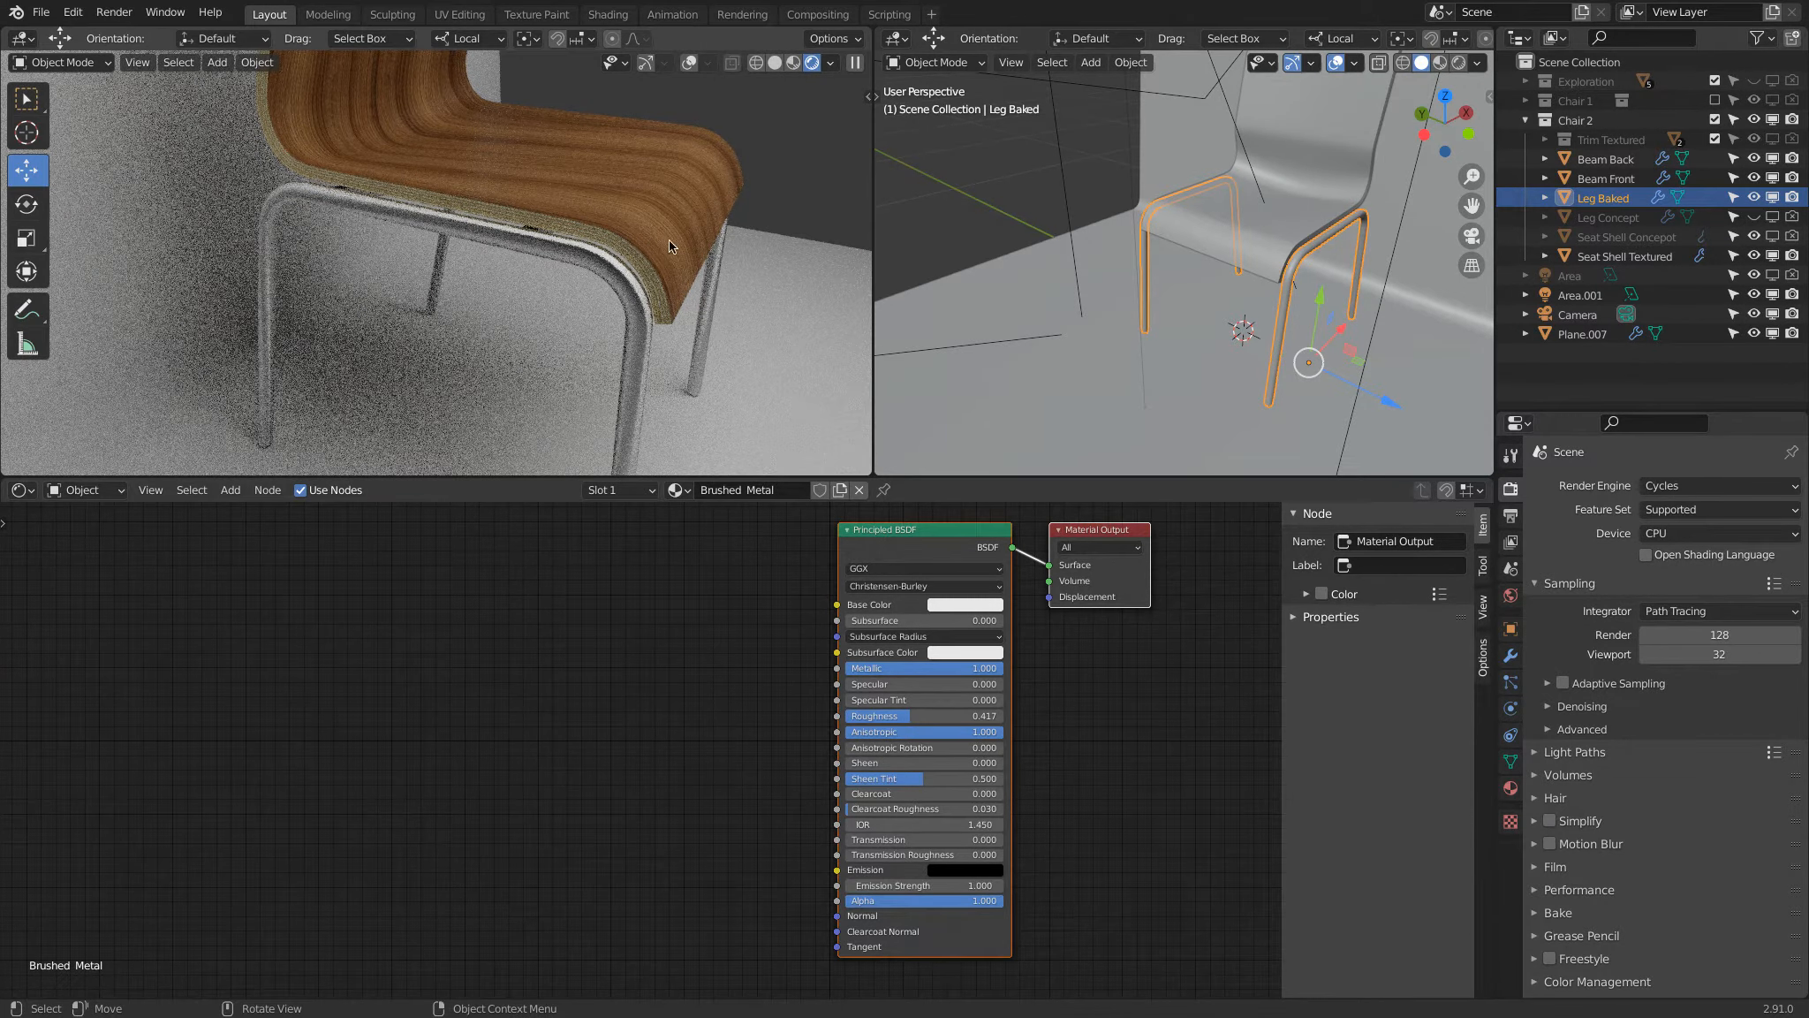
Step: Test Roughness at 0 and about 0.22 in a close-up of the leg, switching Anisotropic to 0 and back to 1
middle_click_drag(712, 181, 459, 389)
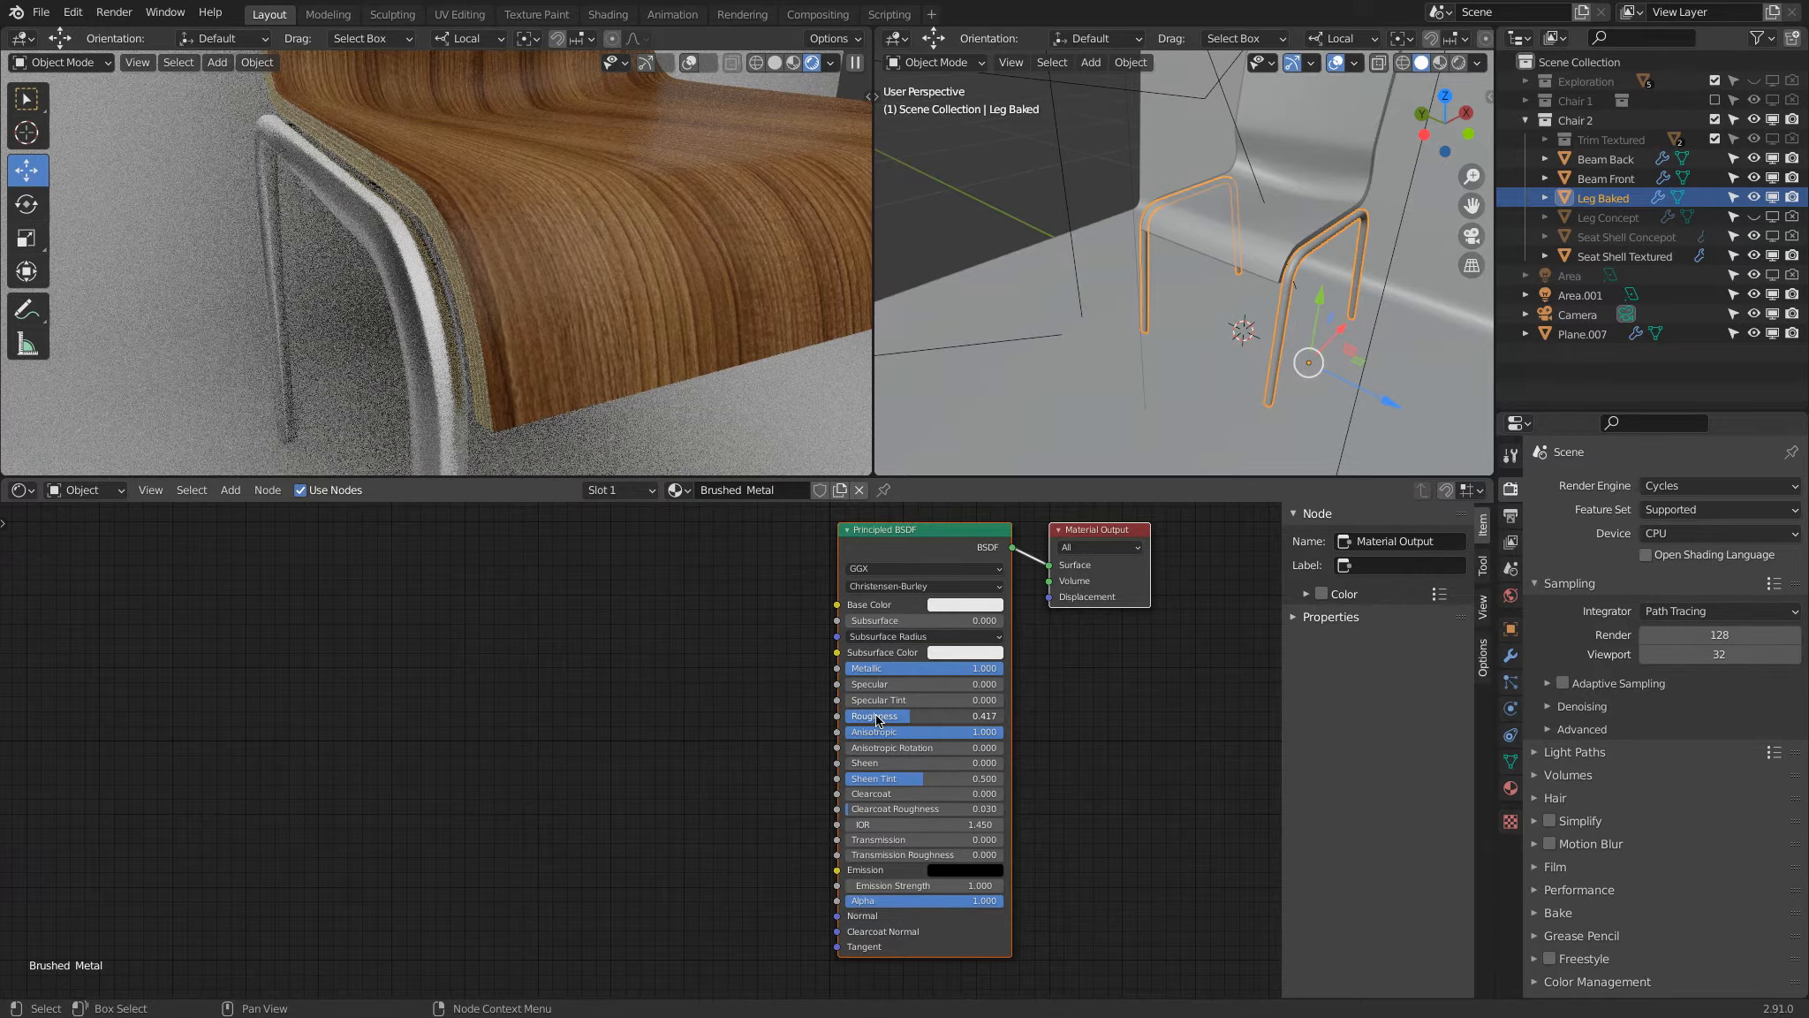
left_click_drag(872, 718, 779, 727)
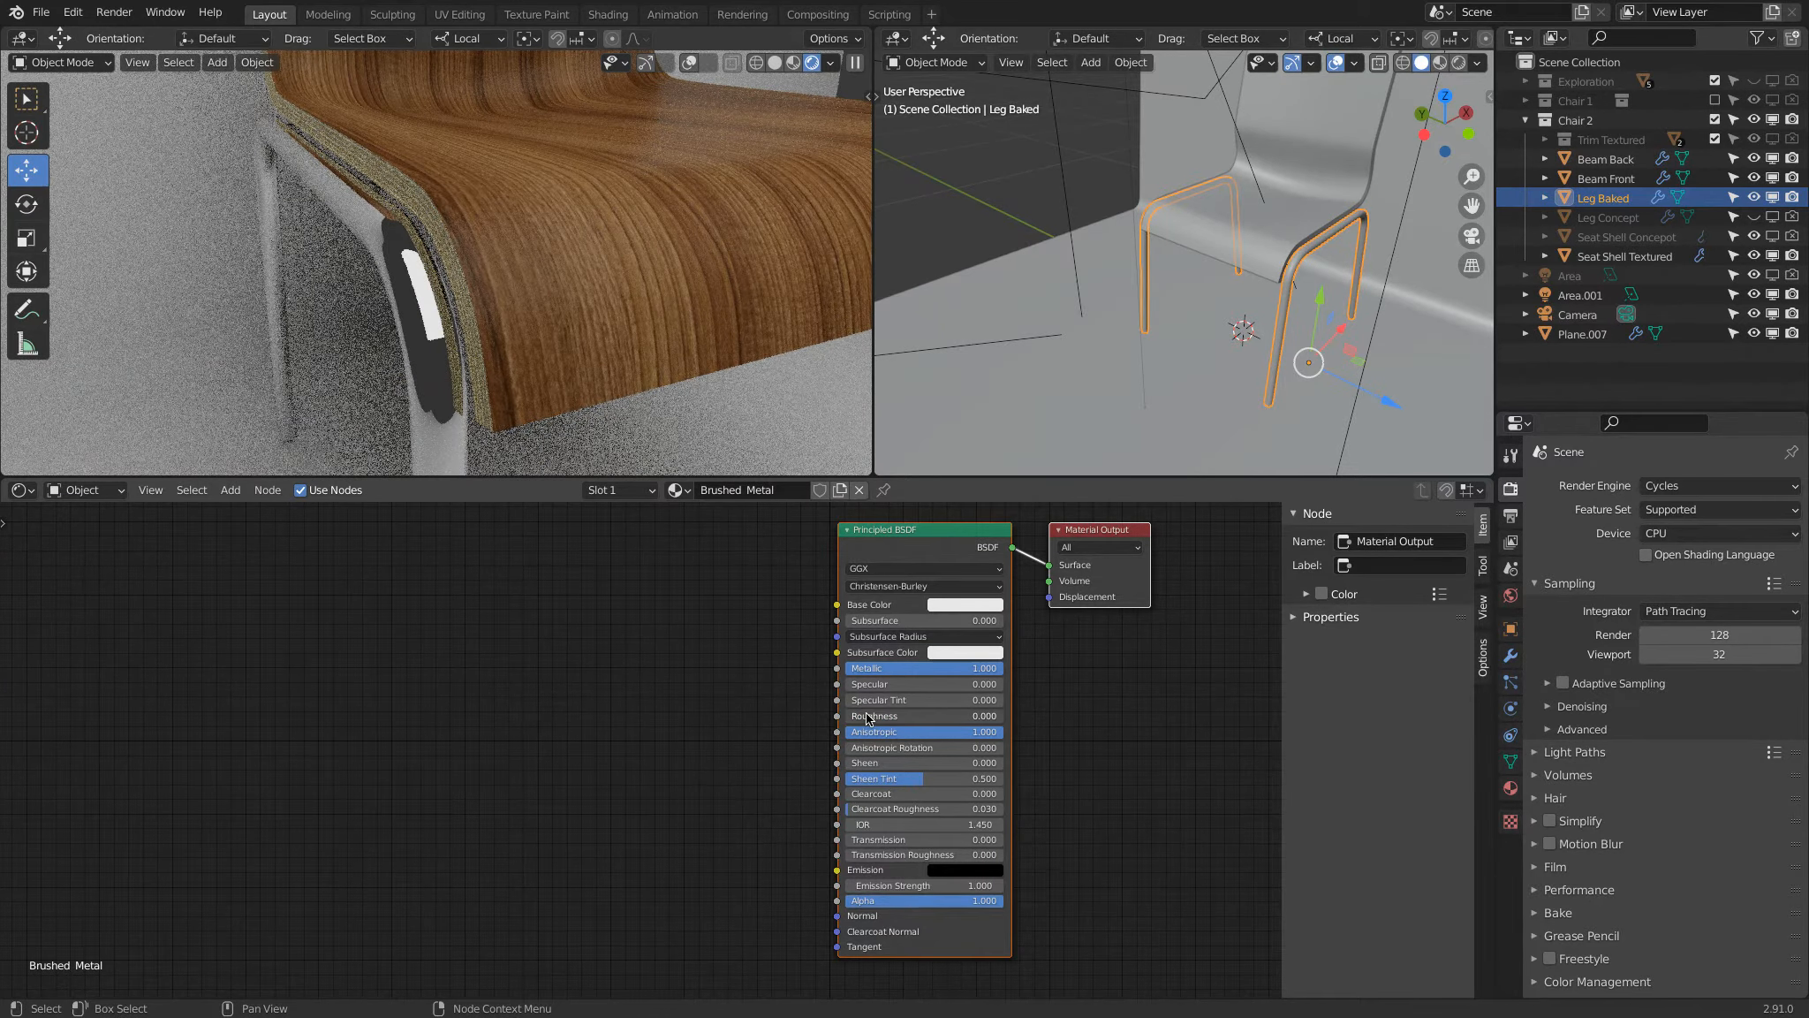
left_click_drag(868, 718, 907, 707)
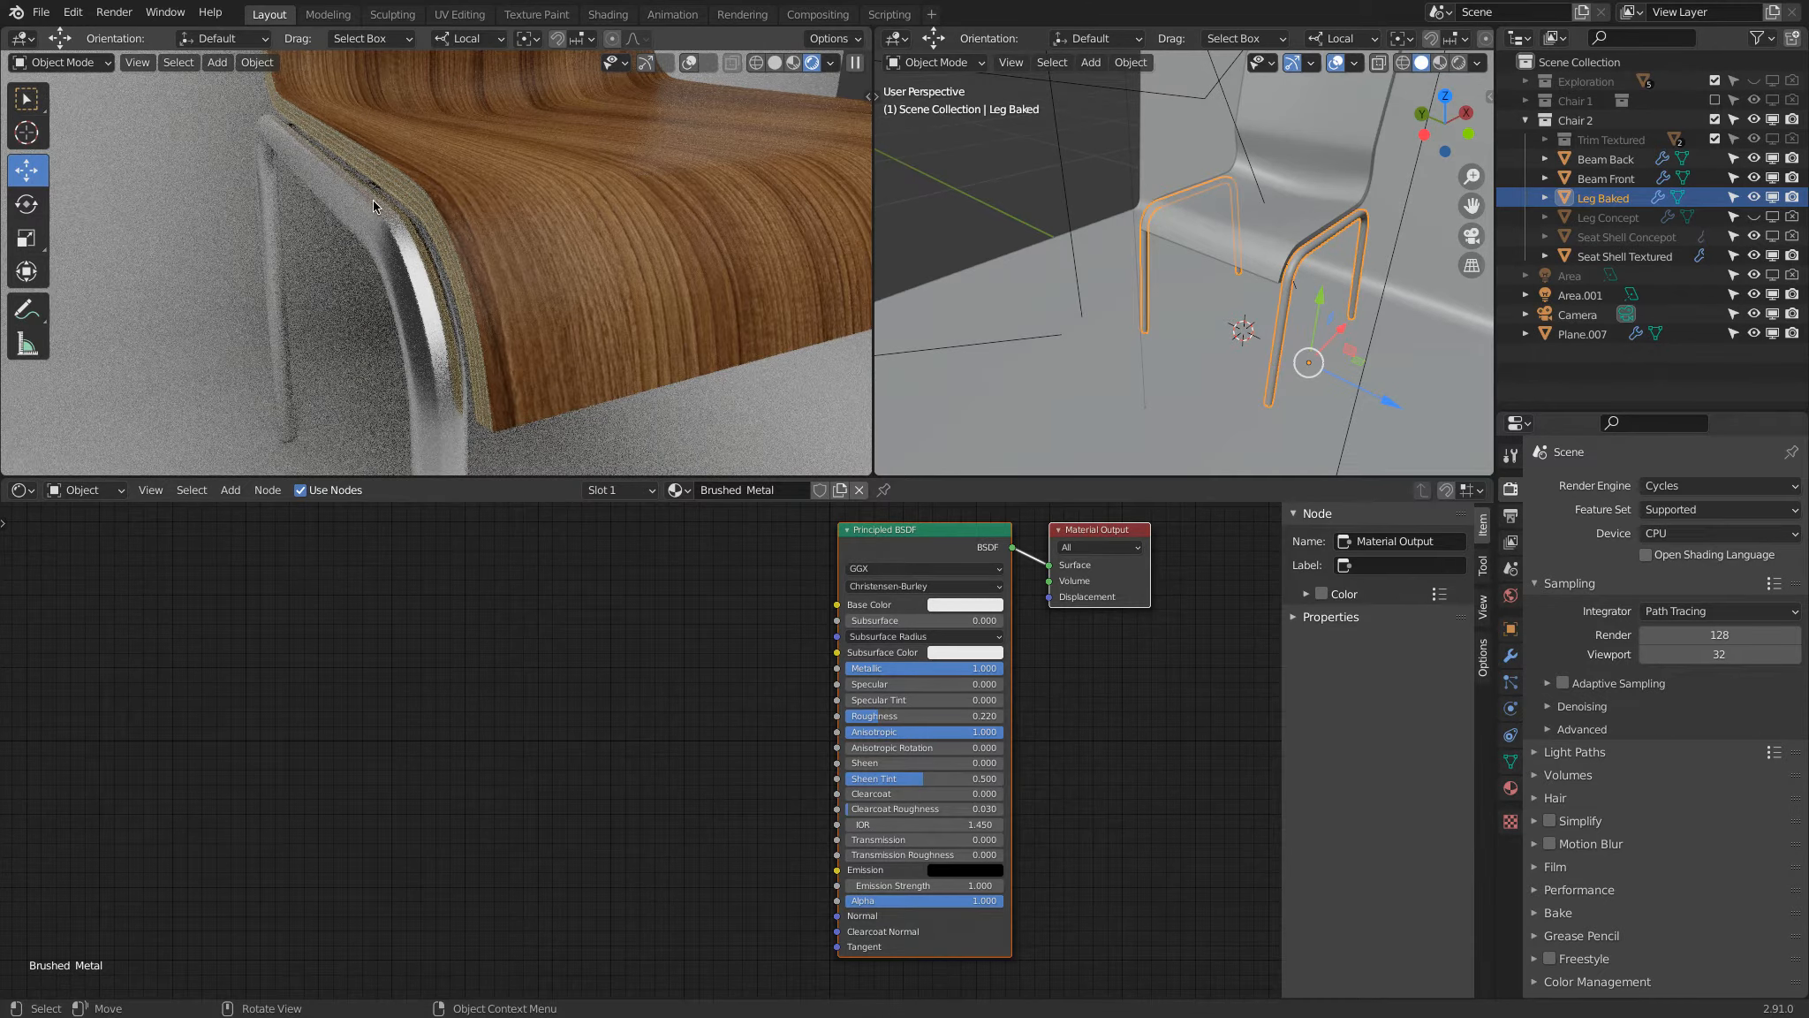
left_click_drag(973, 732, 657, 723)
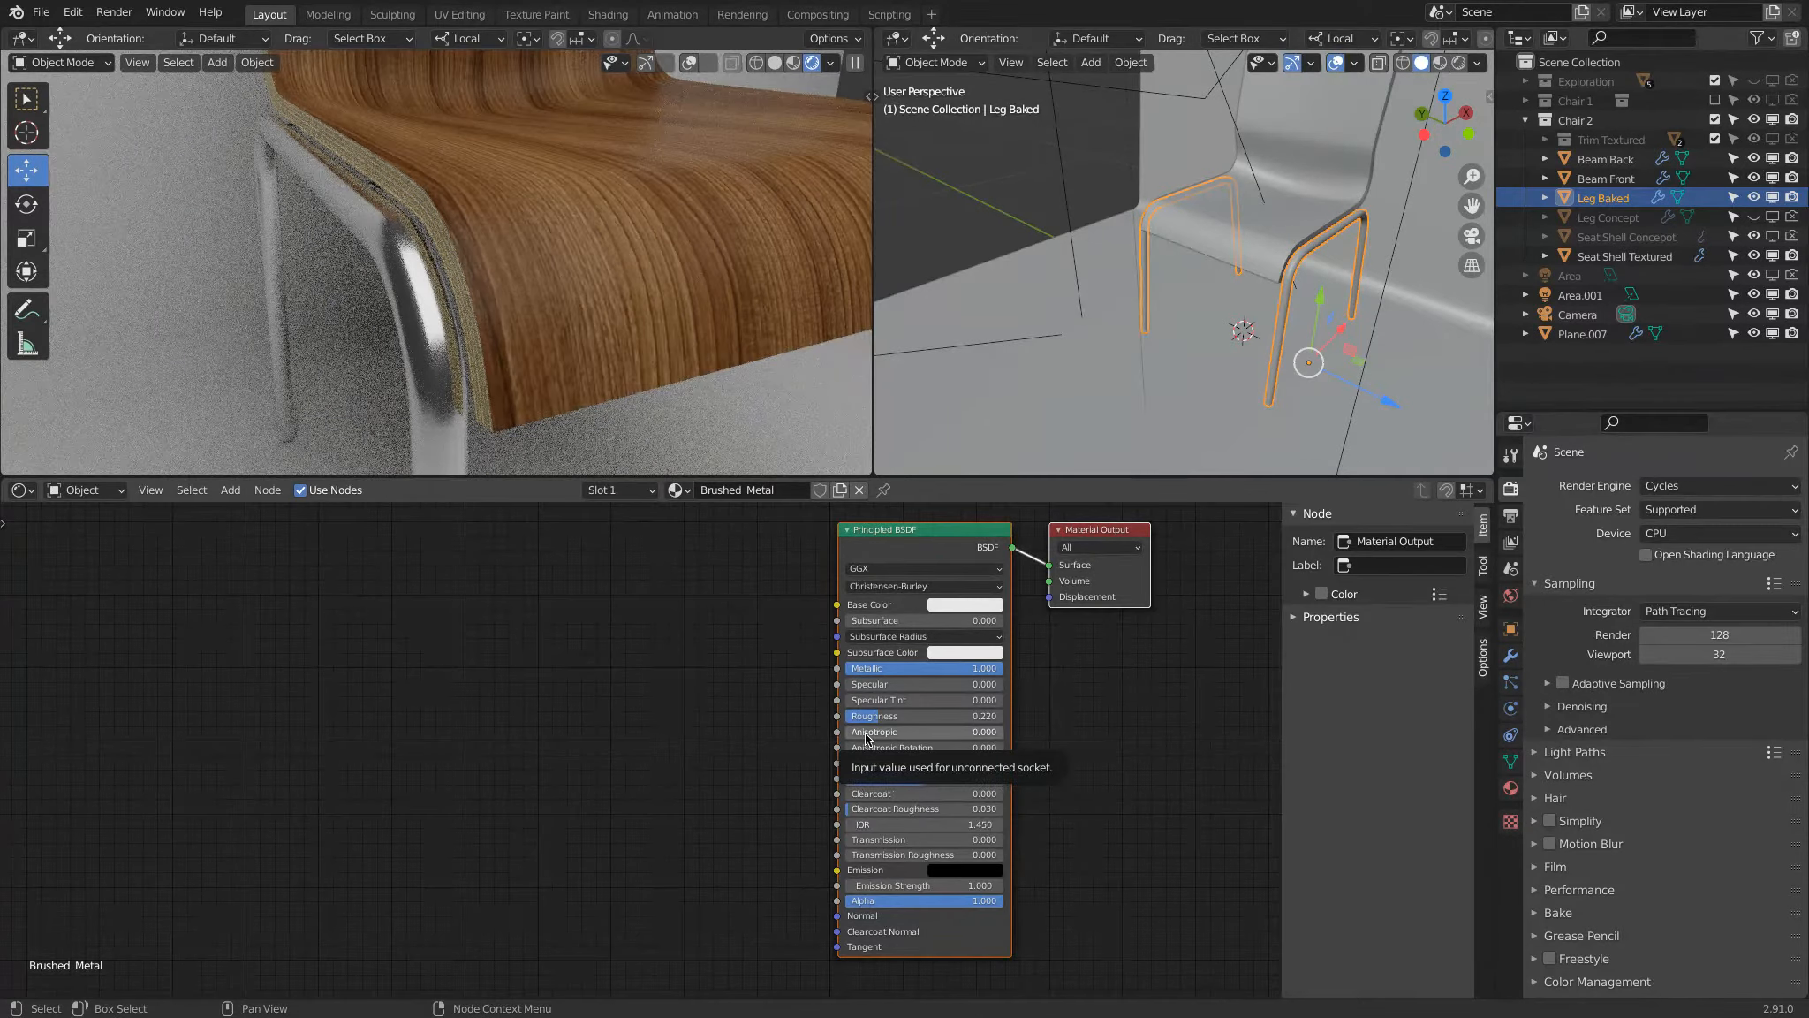
left_click_drag(865, 740, 1259, 742)
Step: Set the Brushed Metal material's Roughness to 0.4
left_click(901, 714)
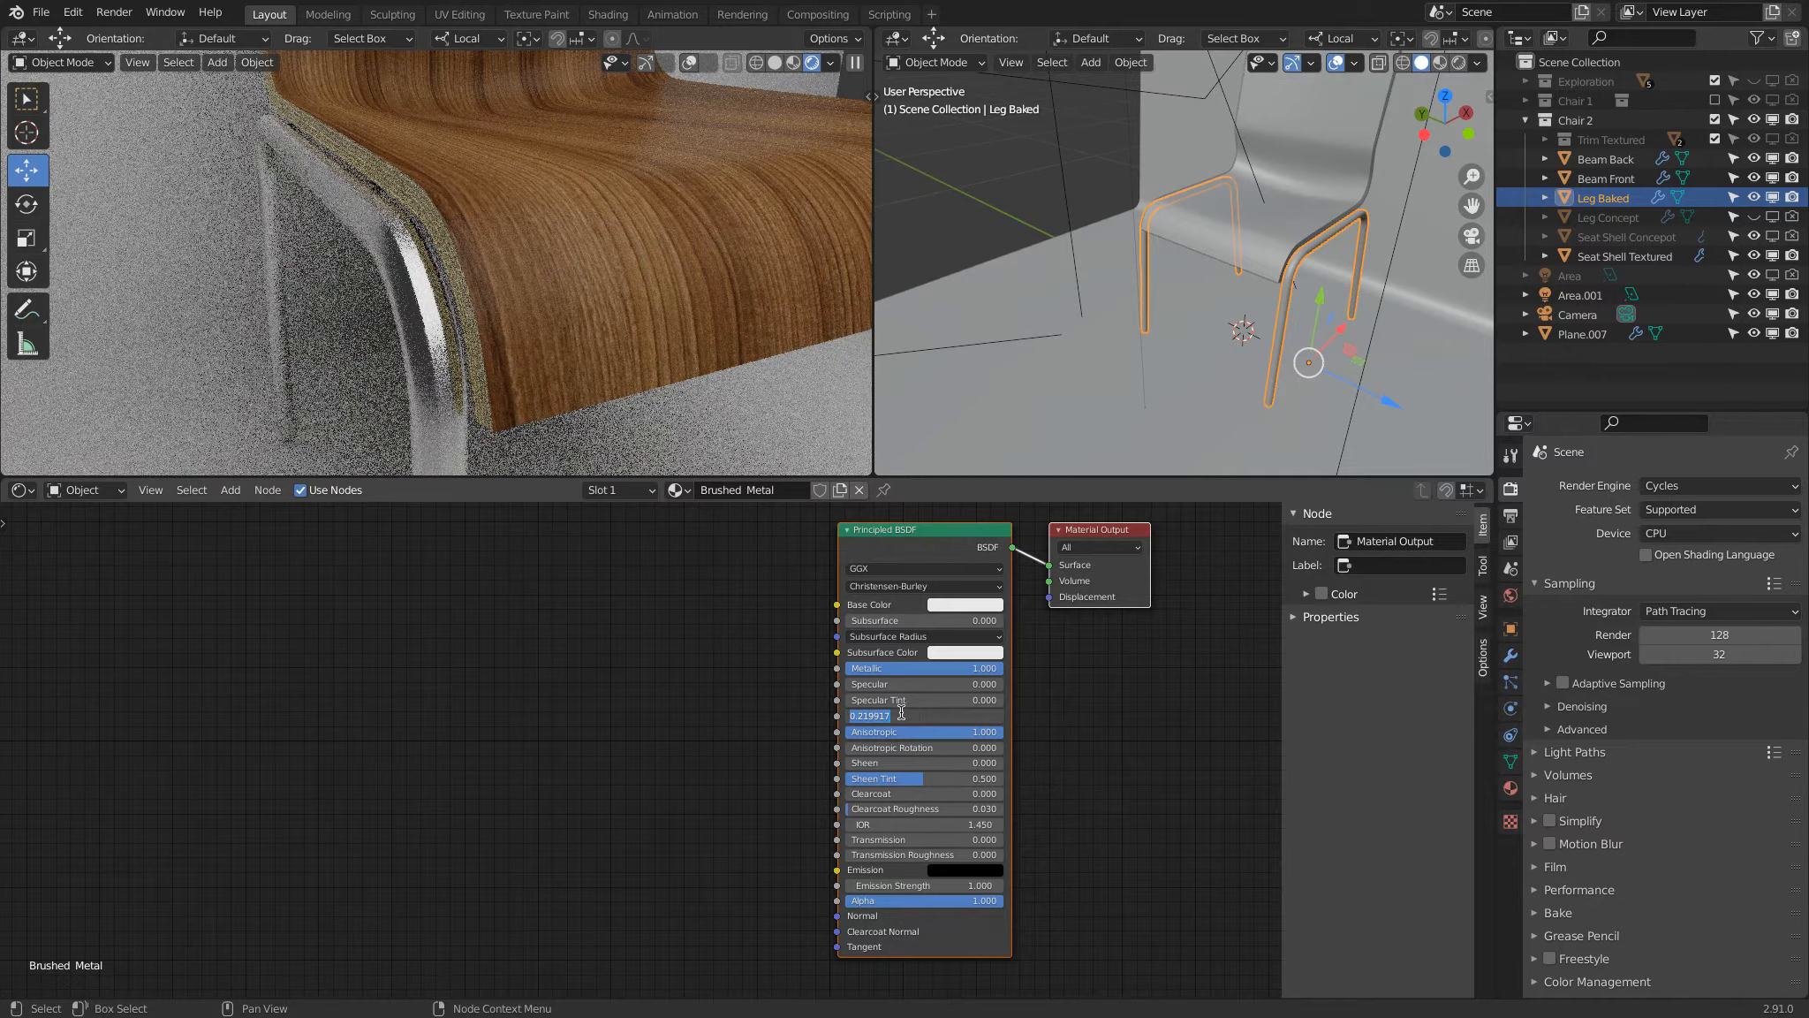
type("0.4")
key("Return")
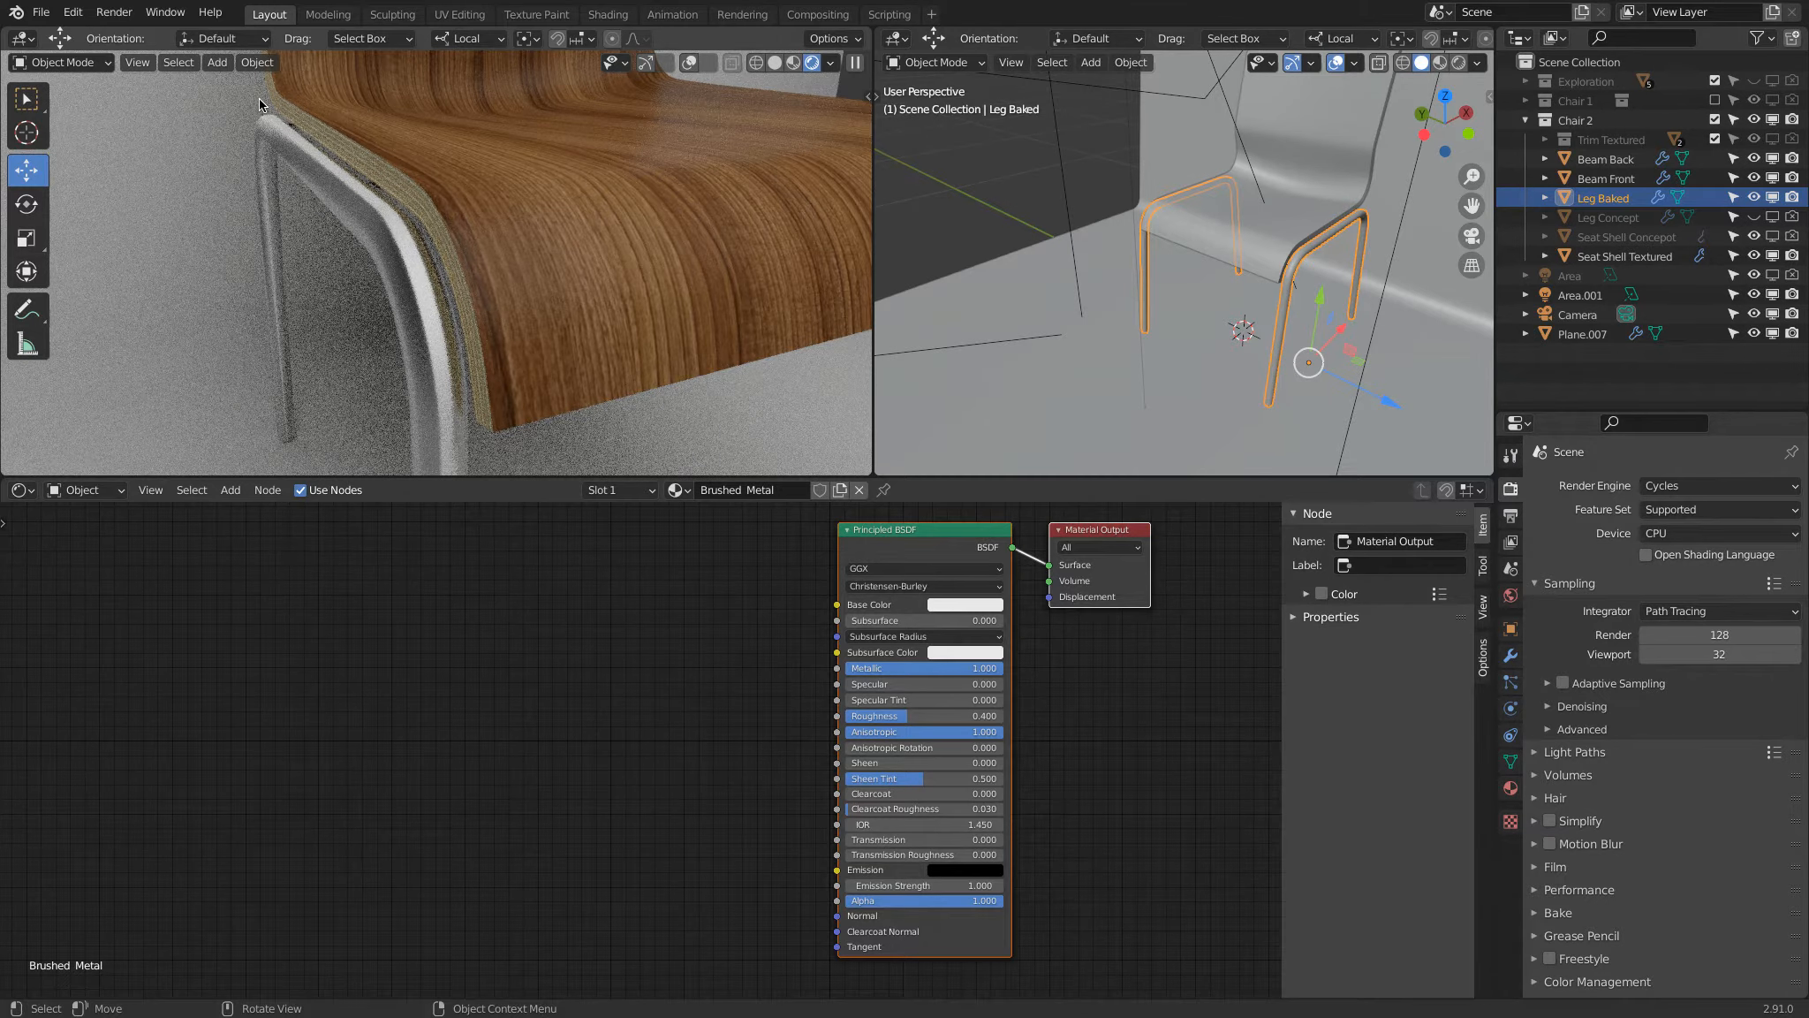
Step: Try a Roughness of 0.2 on the Brushed Metal material, settle on 0.3 and check the leg from farther away
left_click(922, 715)
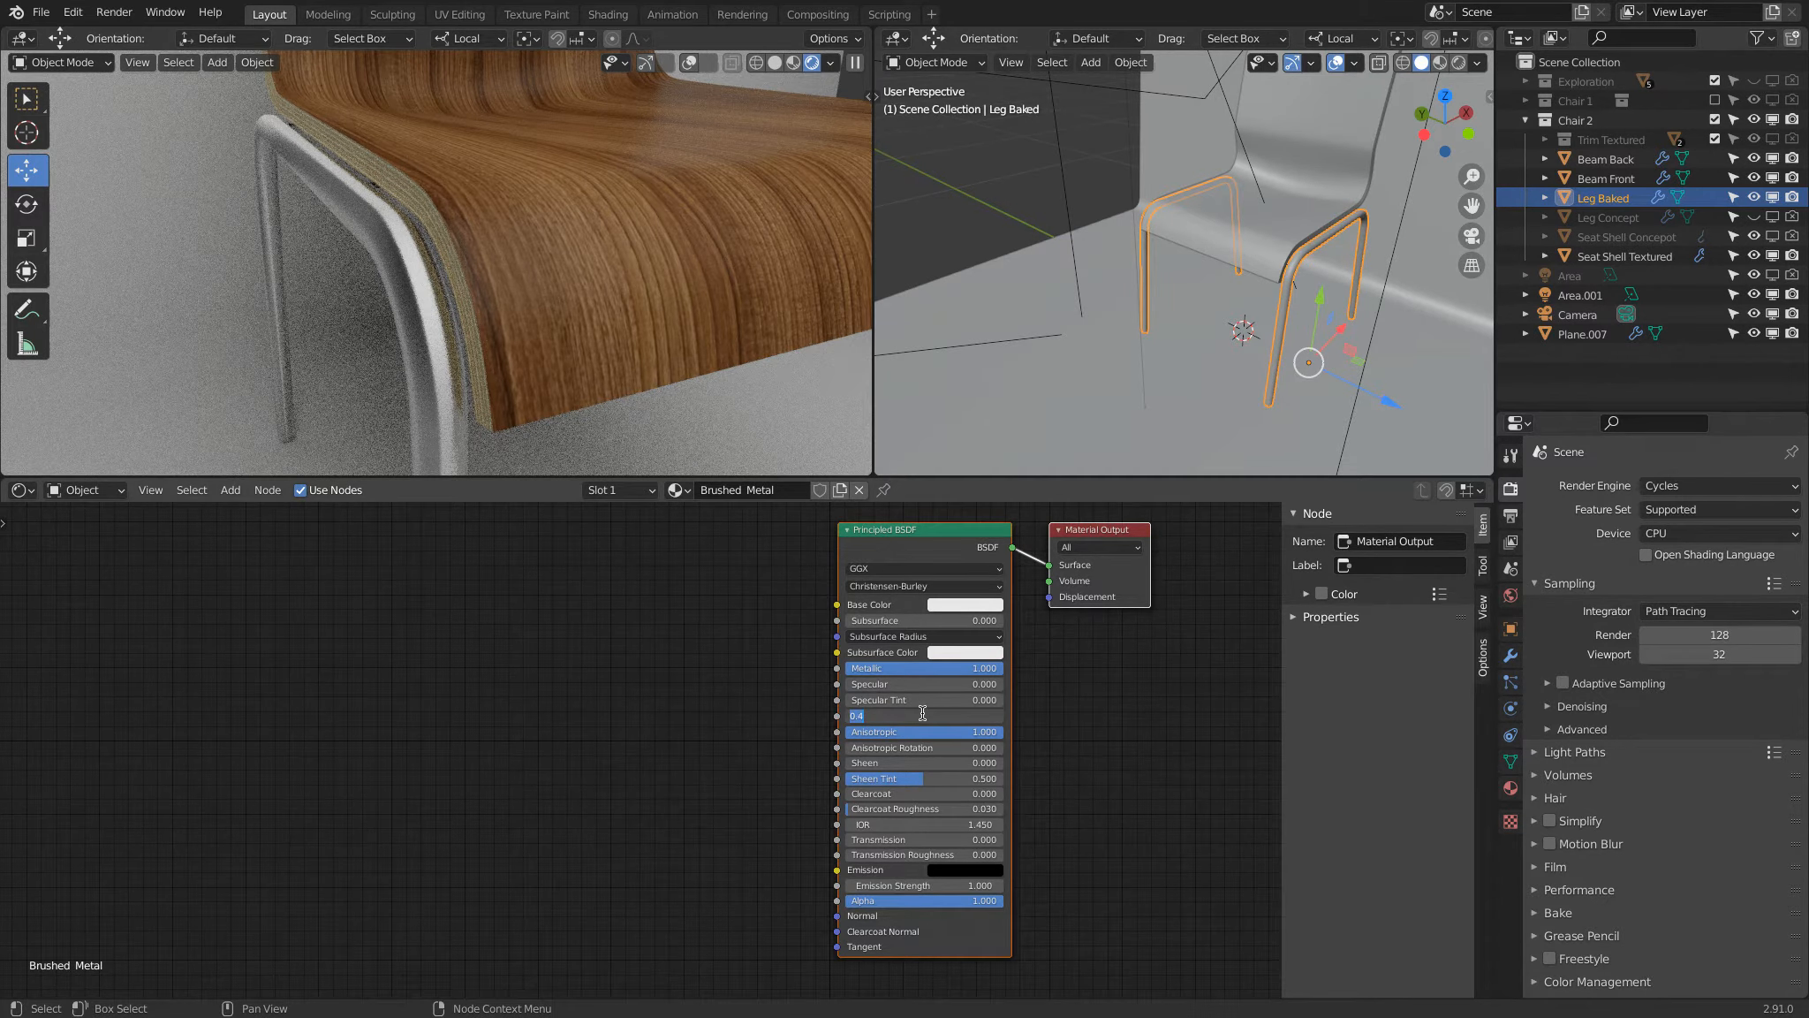
type(".2")
key("Return")
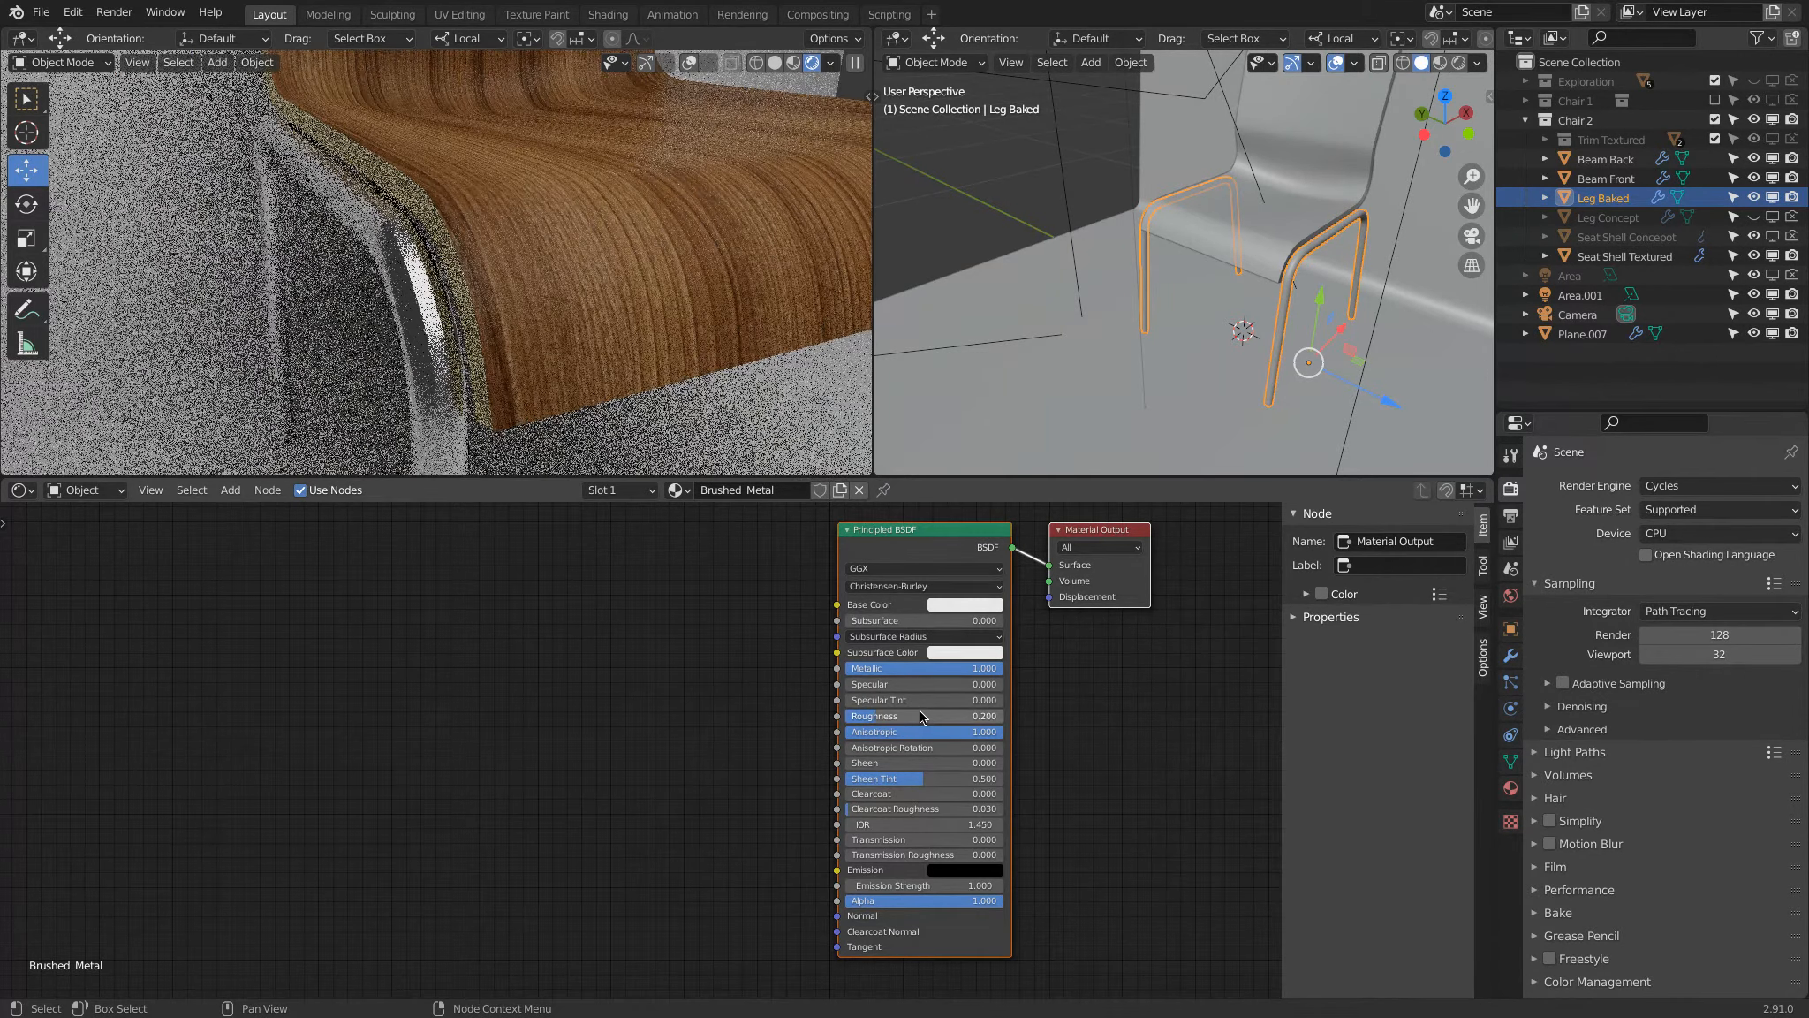
left_click(921, 716)
type(".3")
key("Return")
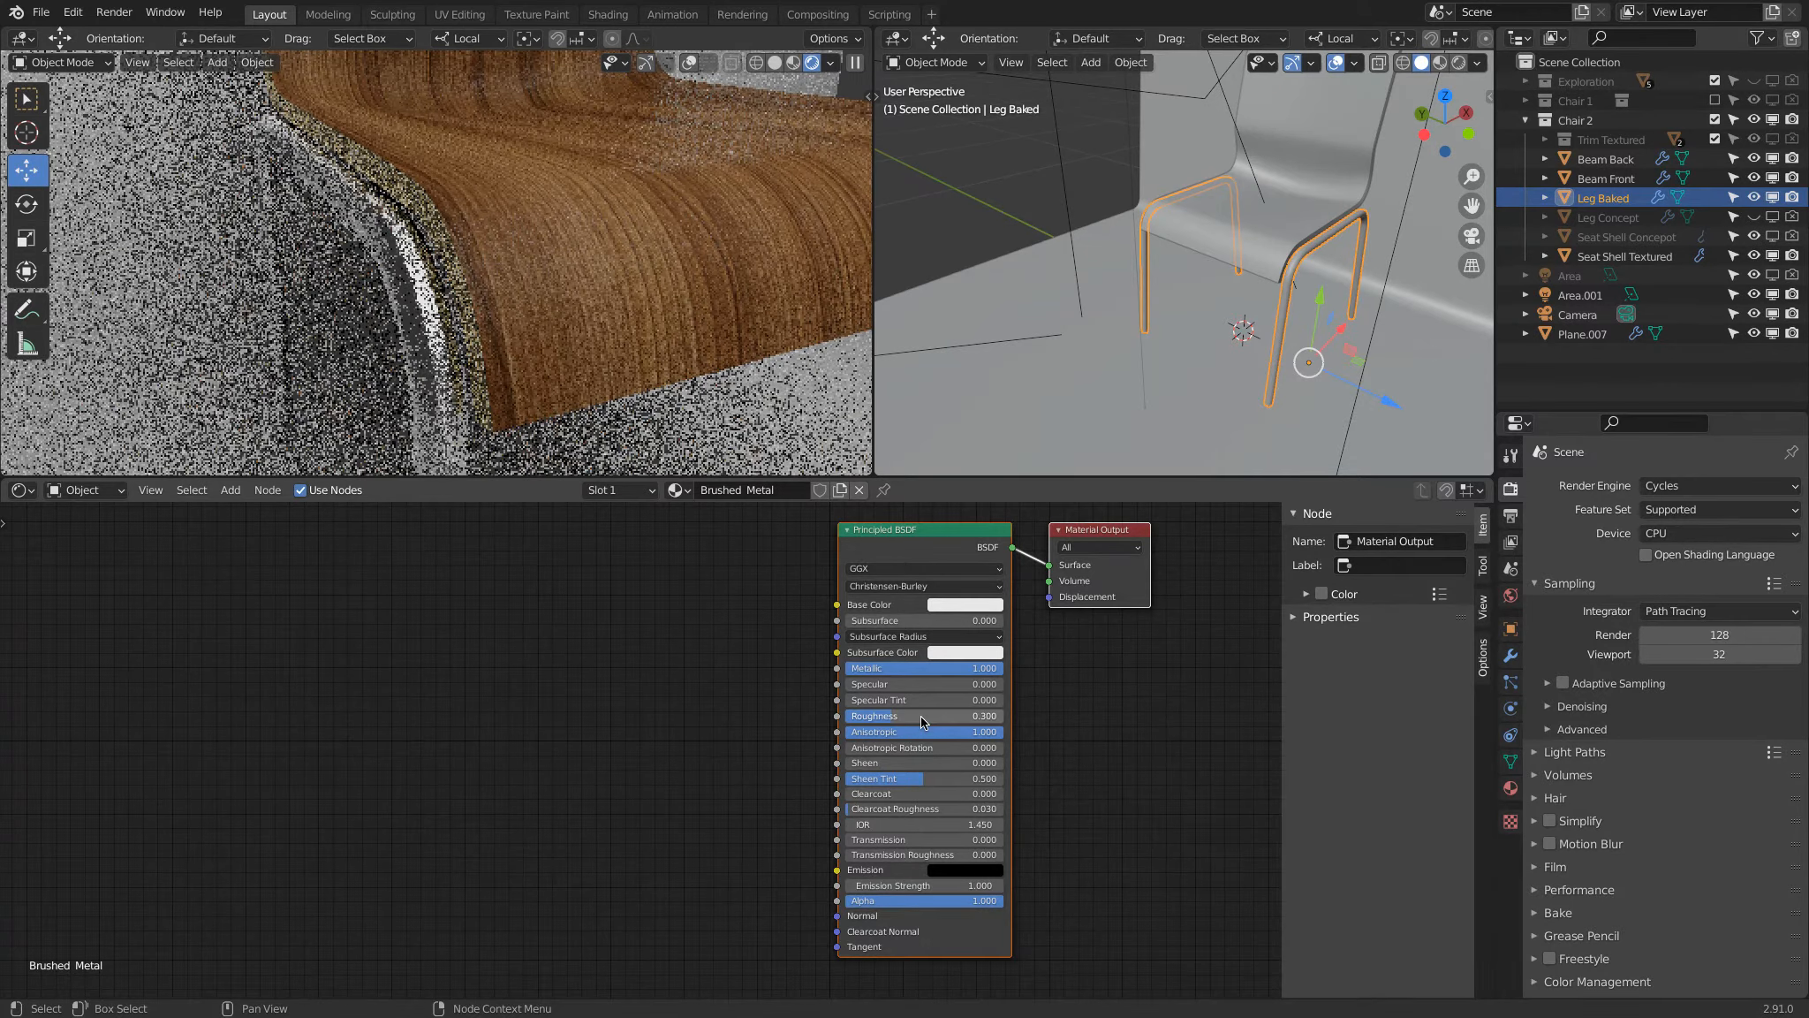
mouse_move(493, 228)
middle_mouse_down()
mouse_move(605, 295)
mouse_move(520, 242)
middle_mouse_up()
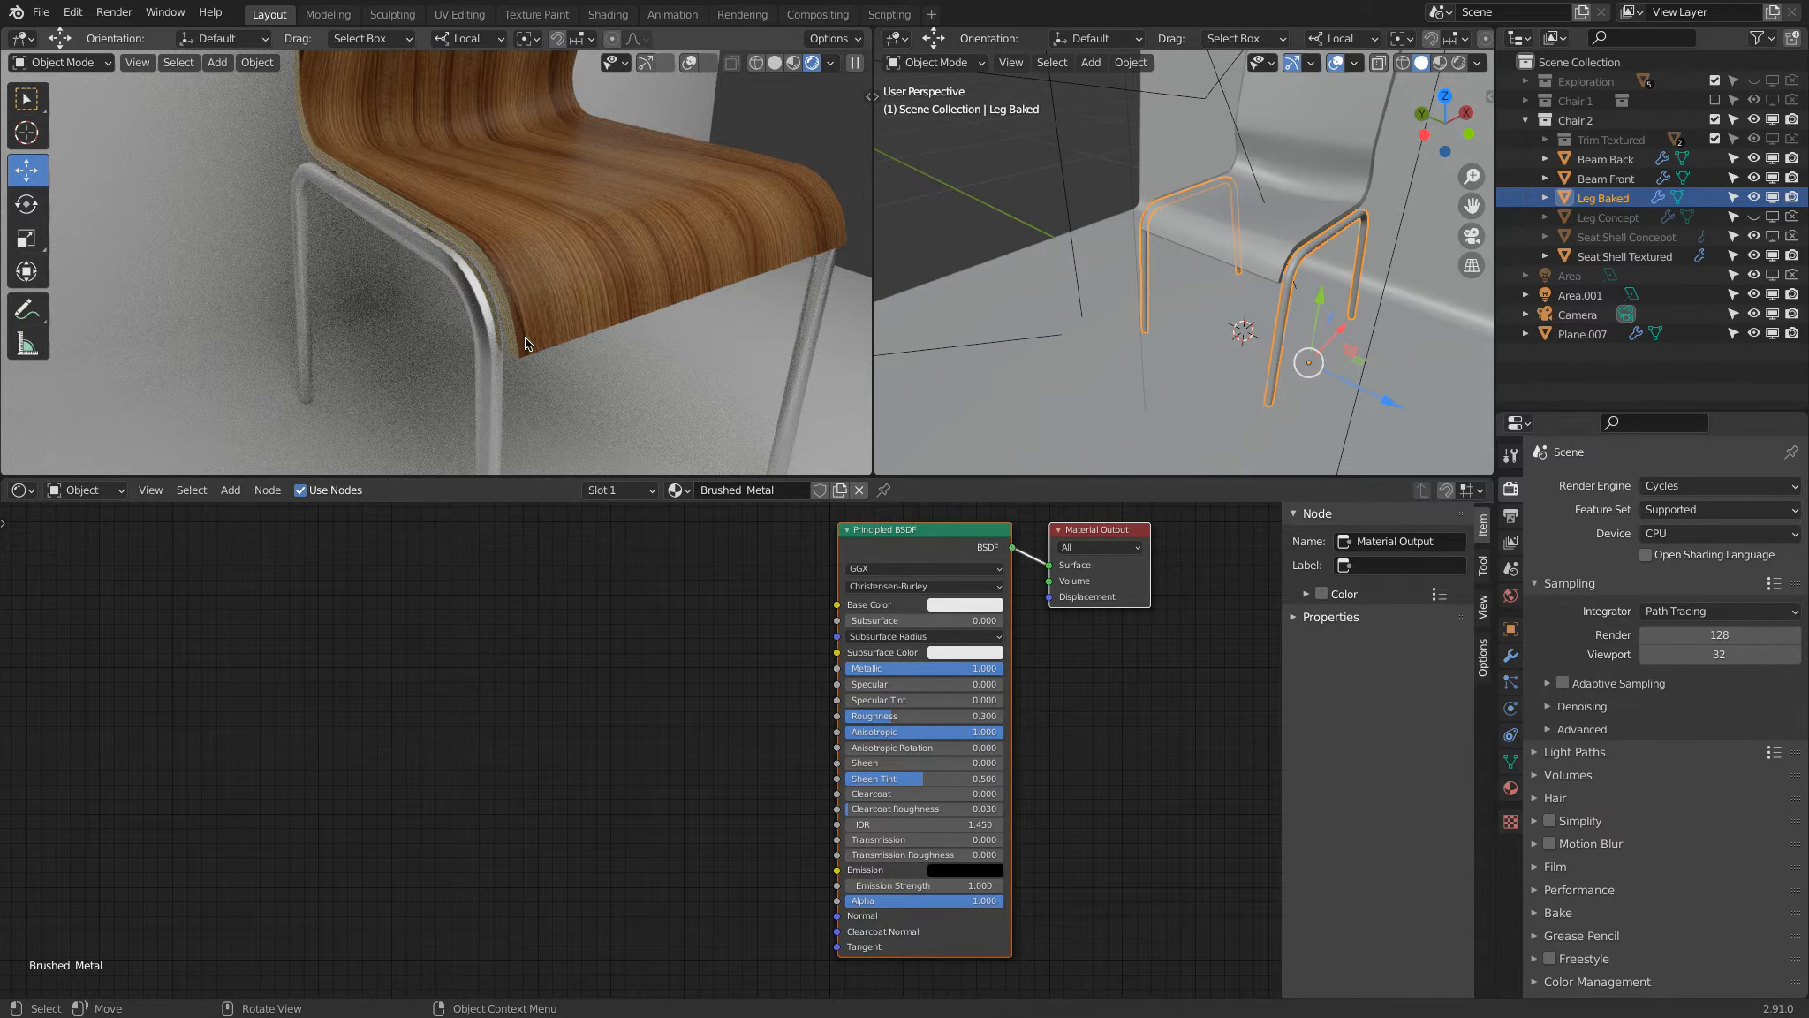
Step: Switch the chair view to solid shading and place a Texture Coordinate node well before the Principled BSDF
key("z")
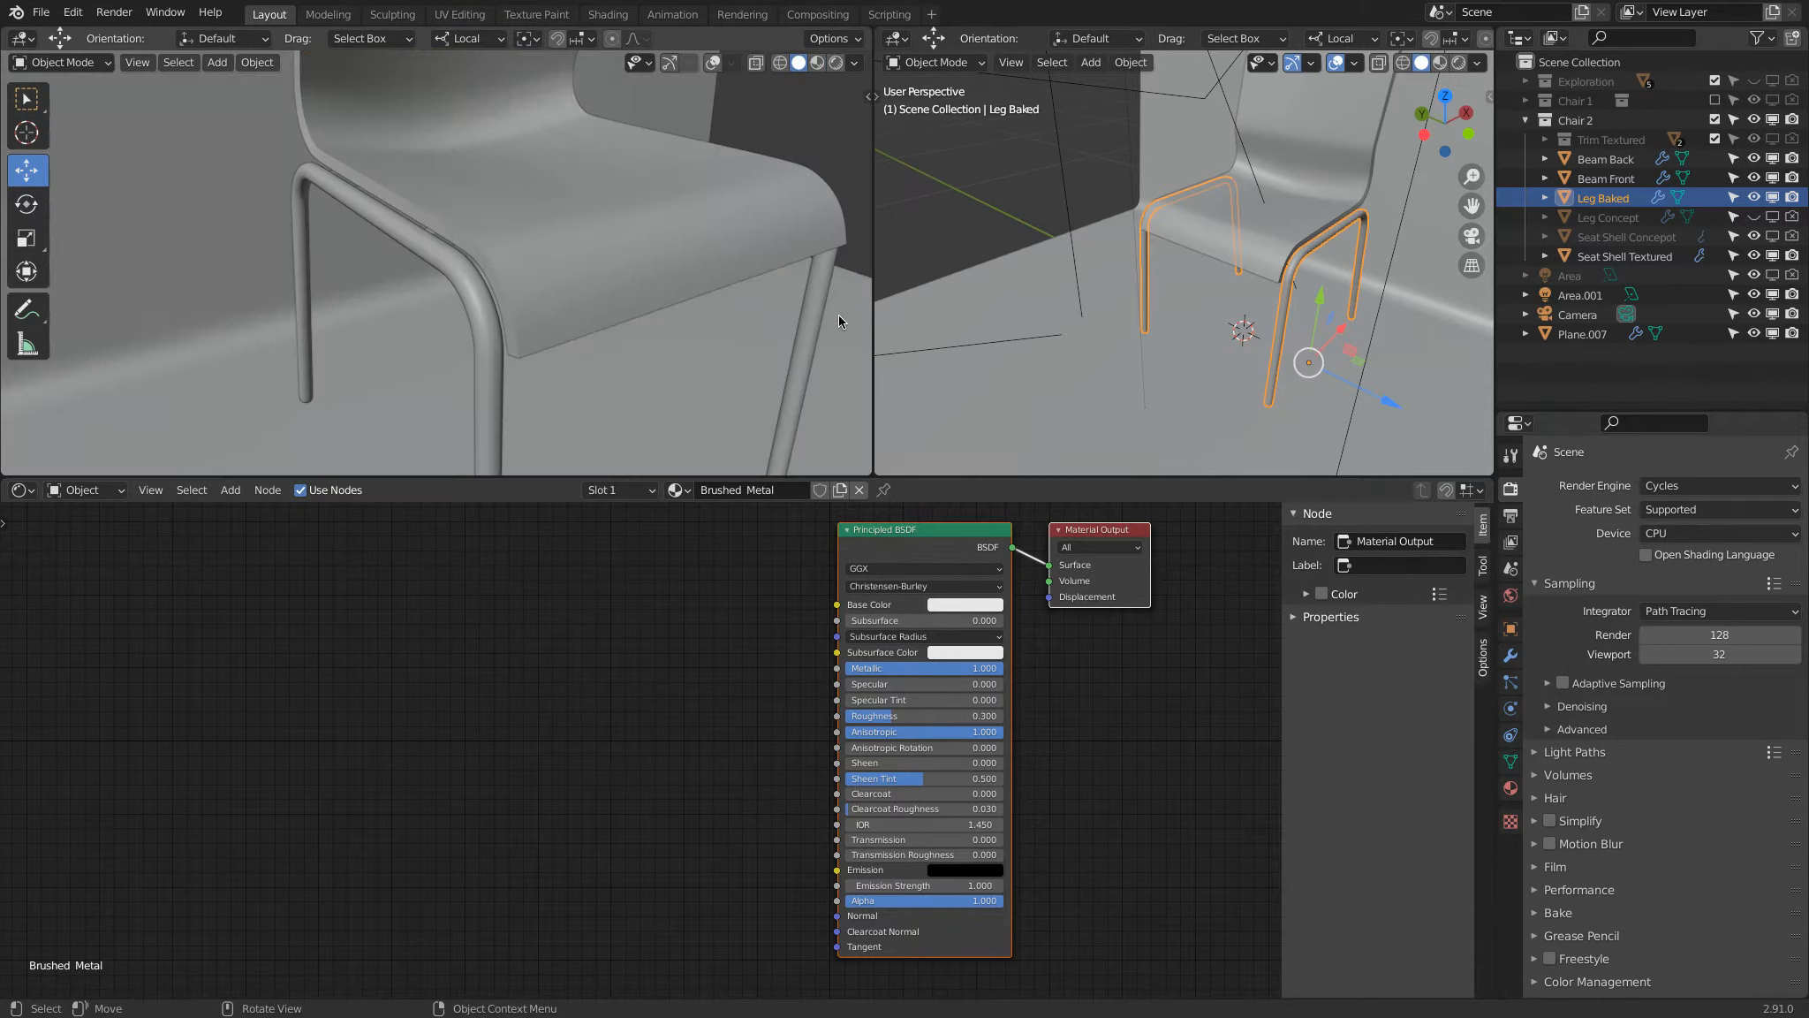
scroll(454, 548, "down", 2)
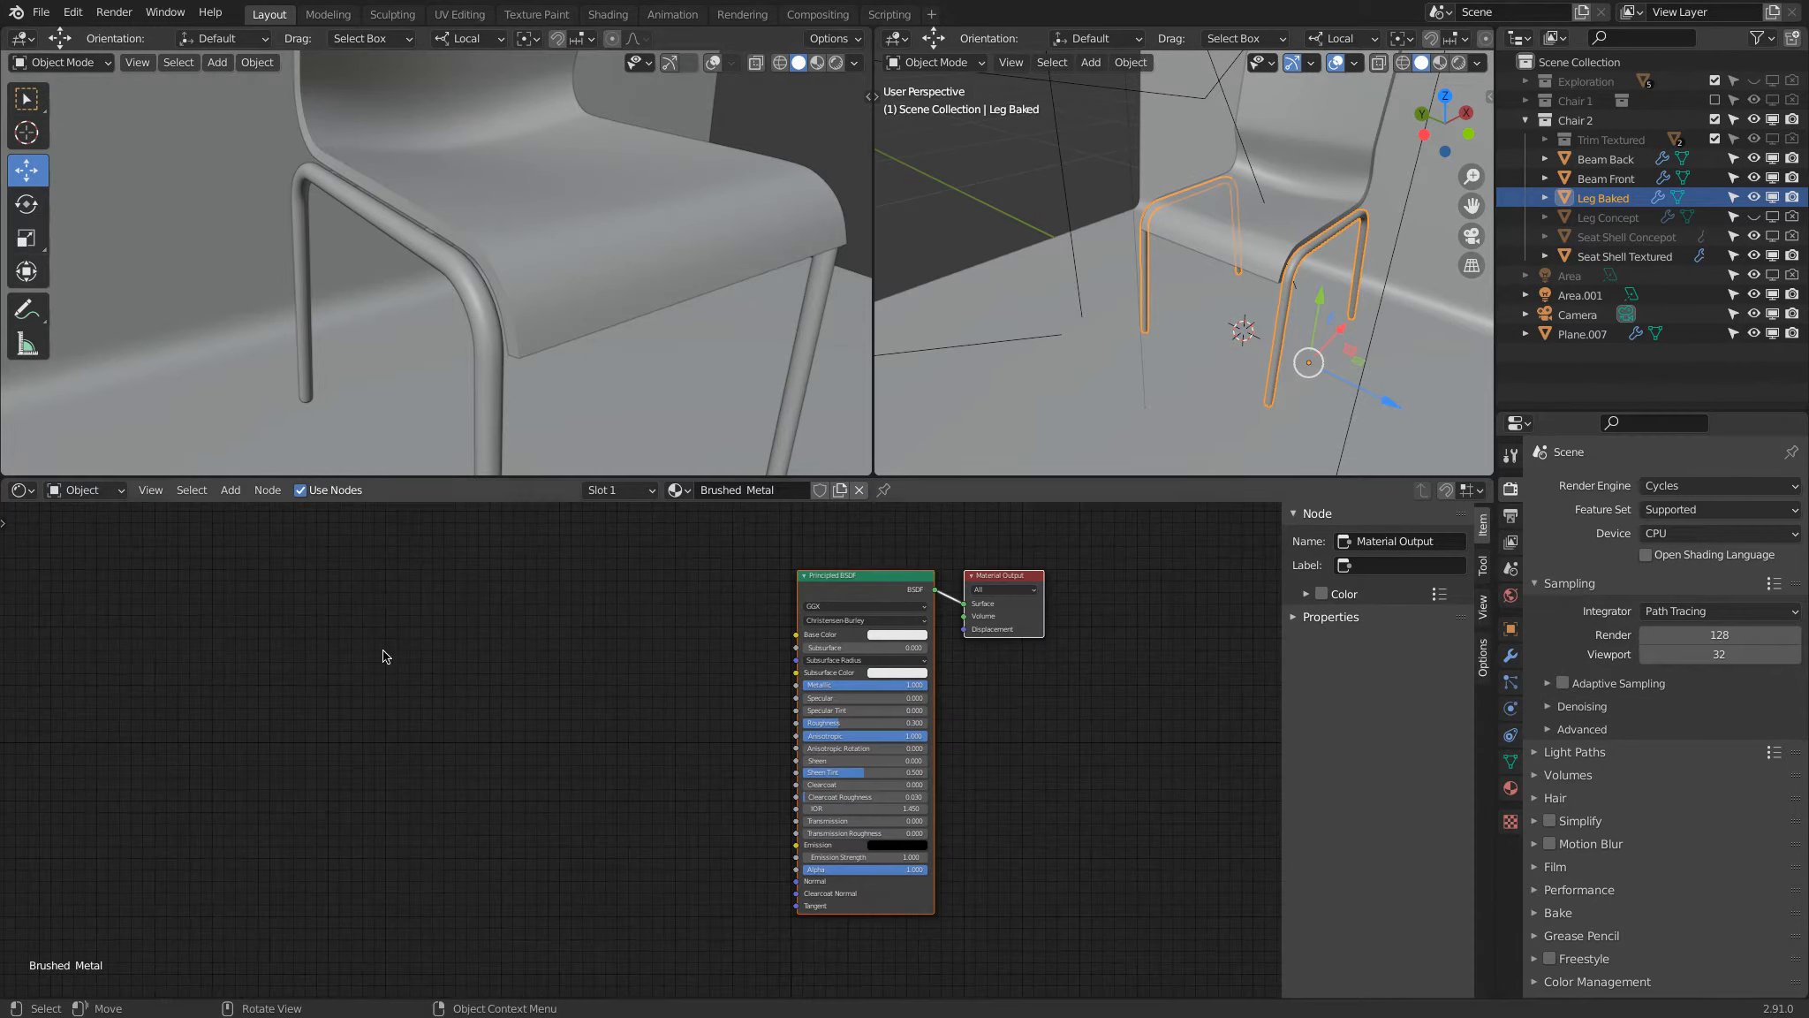
middle_click_drag(385, 689, 577, 660)
scroll(539, 669, "up", 2)
key("shift+a")
mouse_move(396, 564)
left_click(530, 834)
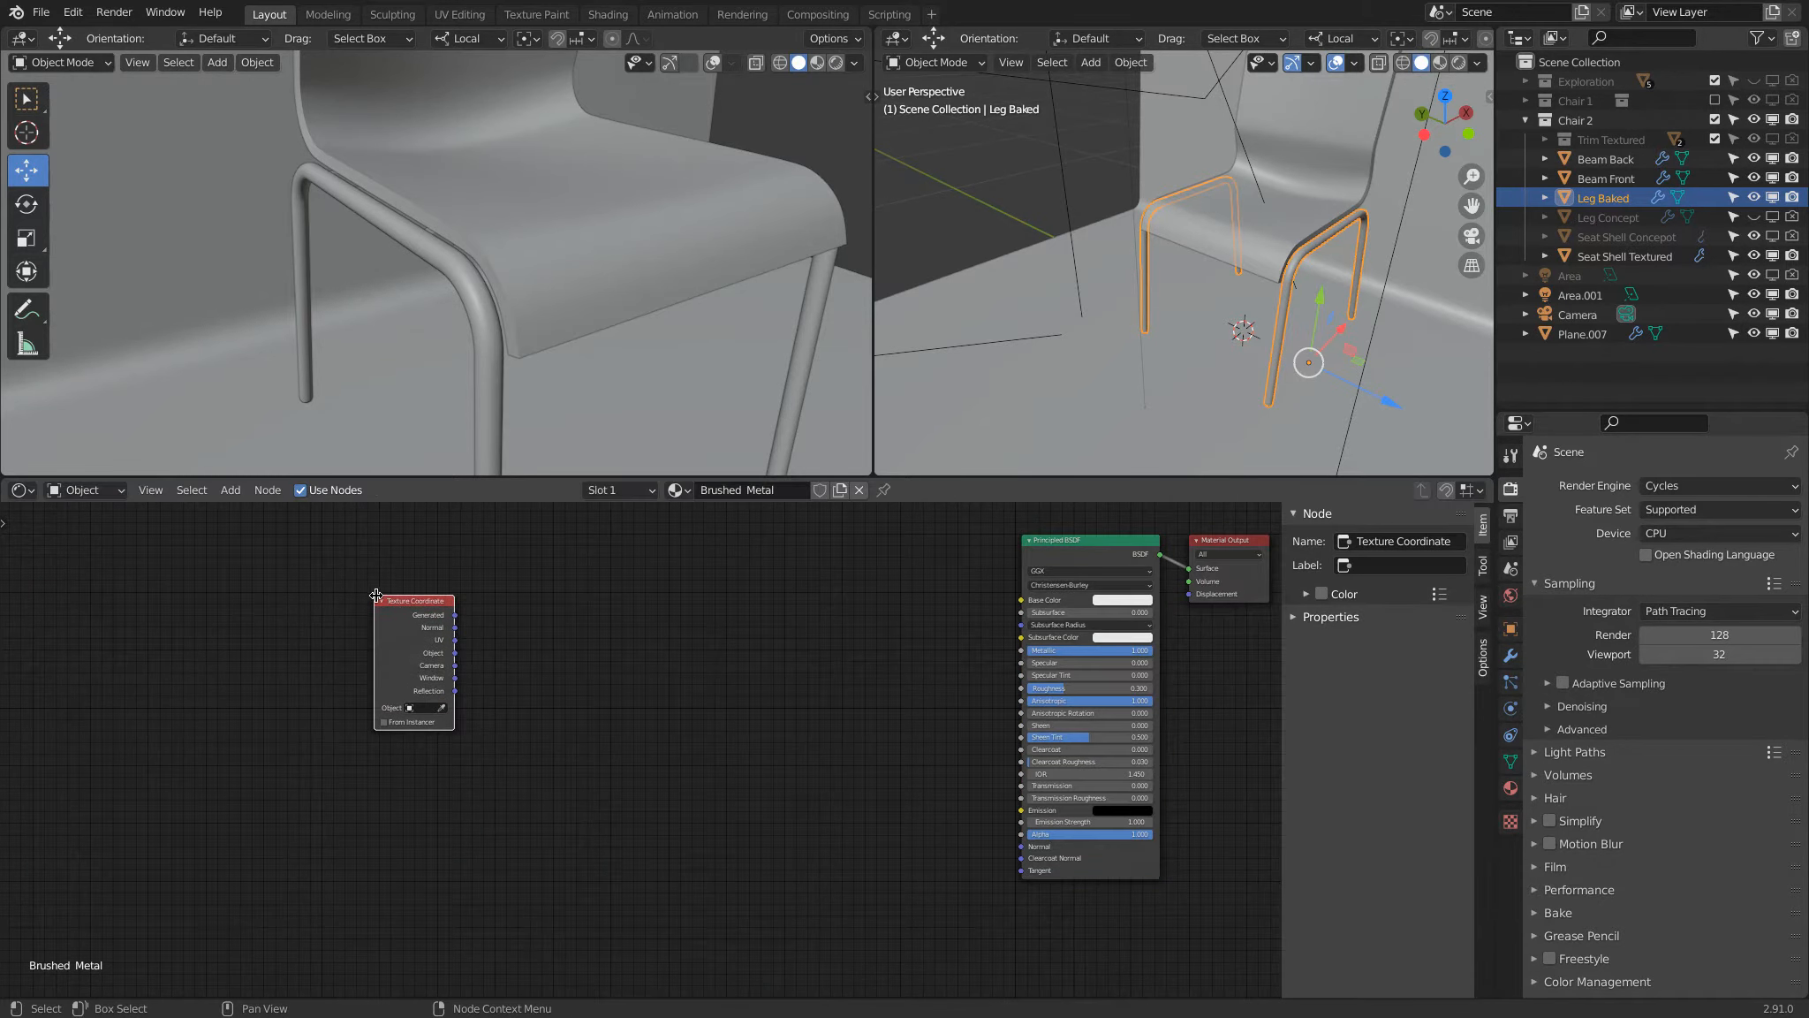
left_click(369, 590)
scroll(419, 604, "up", 2)
scroll(420, 604, "down", 1)
left_click_drag(393, 579, 439, 592)
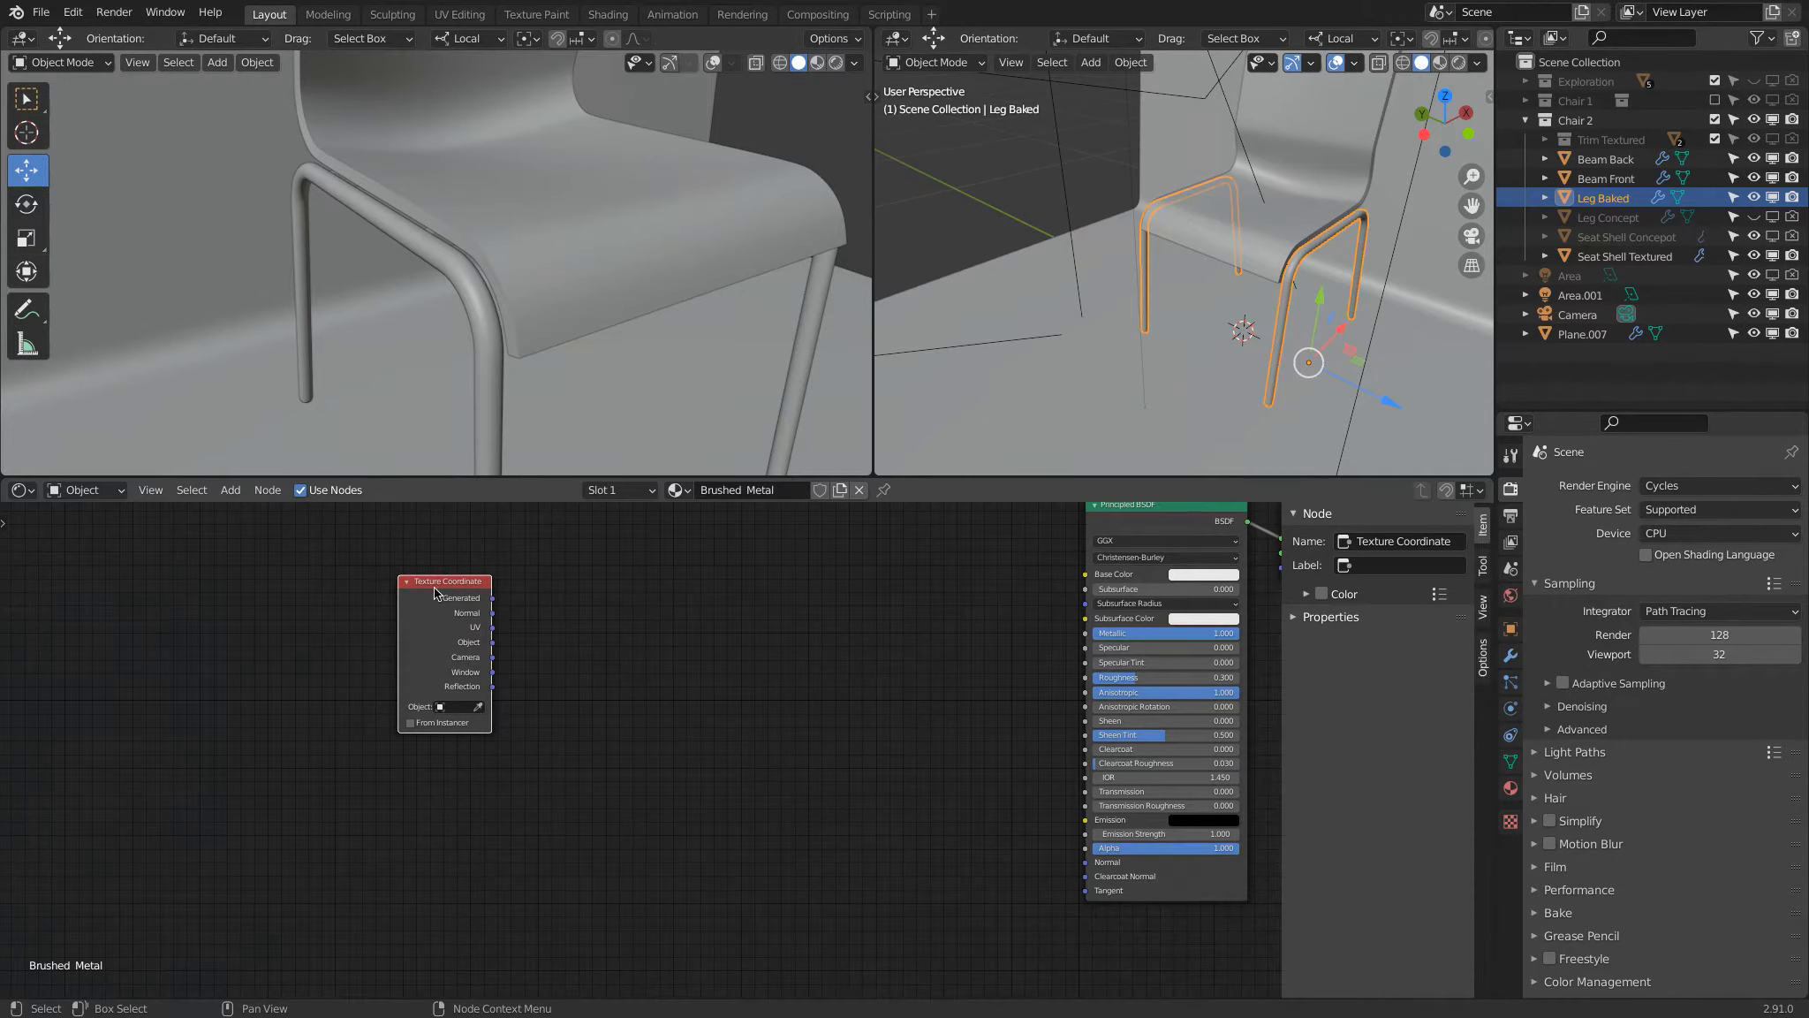
Step: Add a Musgrave Texture driven by Object coordinates and connect its Height to the shader's Base Color
key("shift+a")
mouse_move(676, 651)
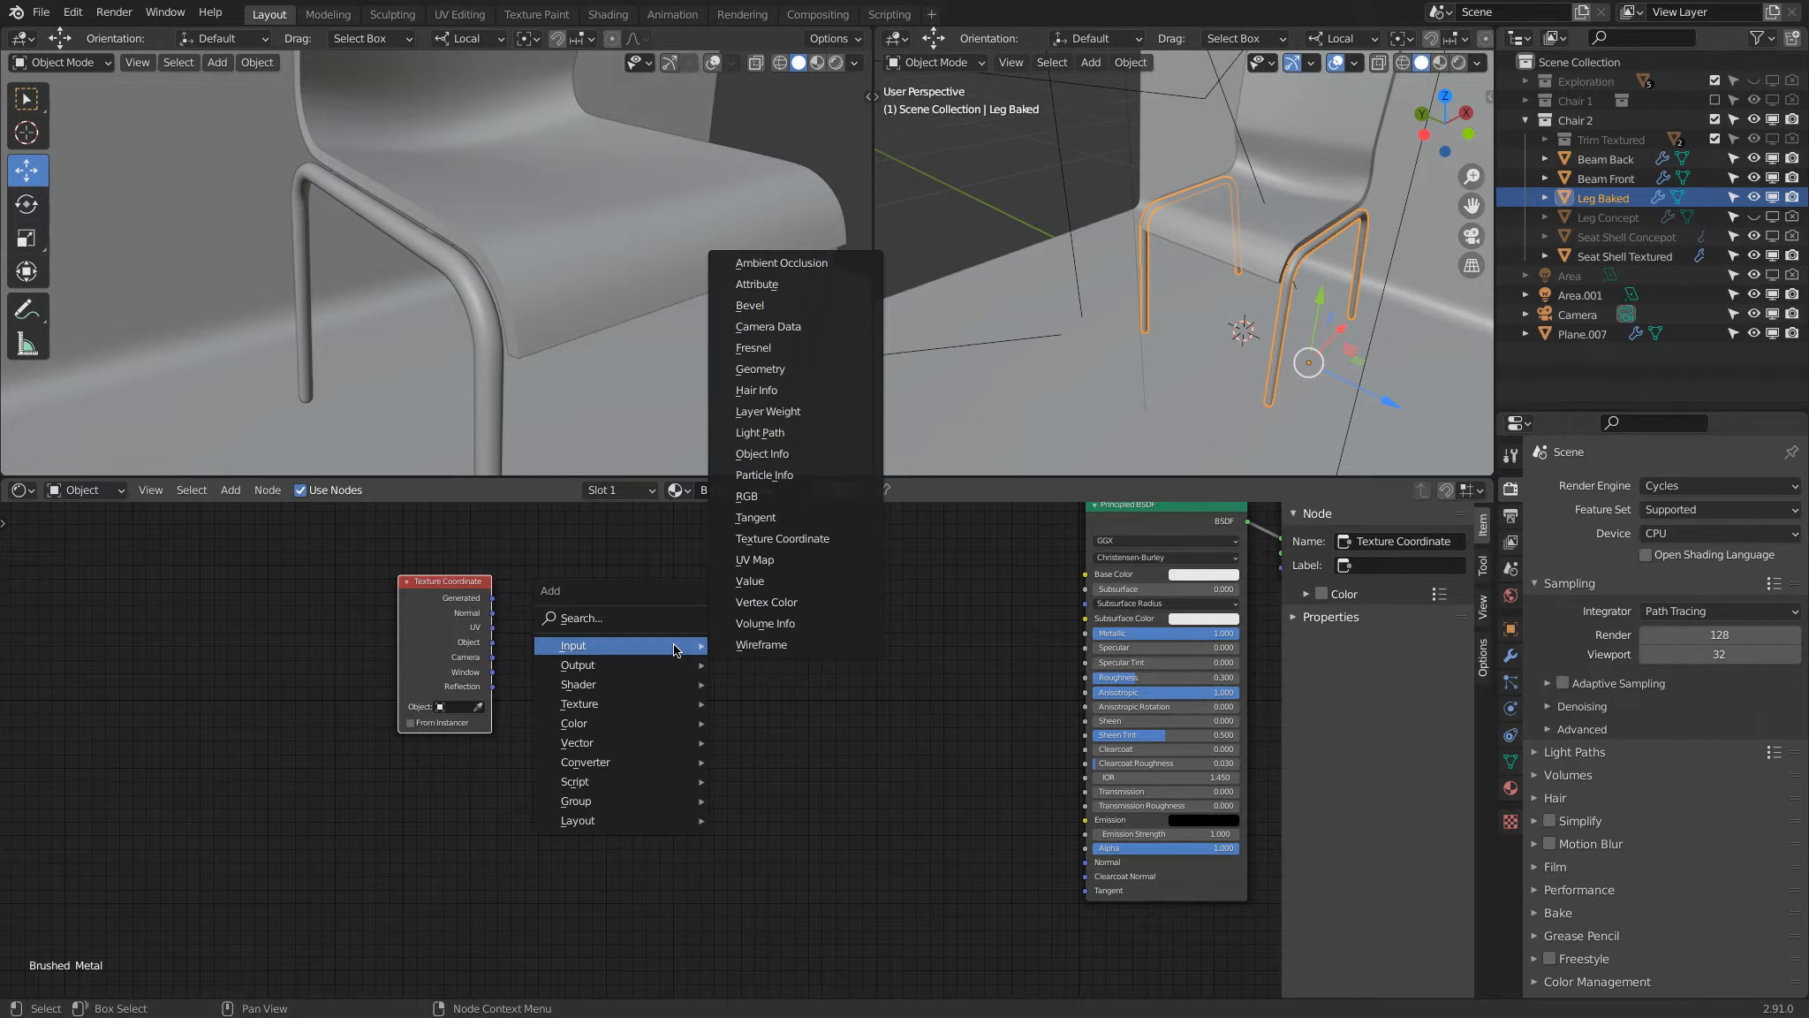
mouse_move(653, 700)
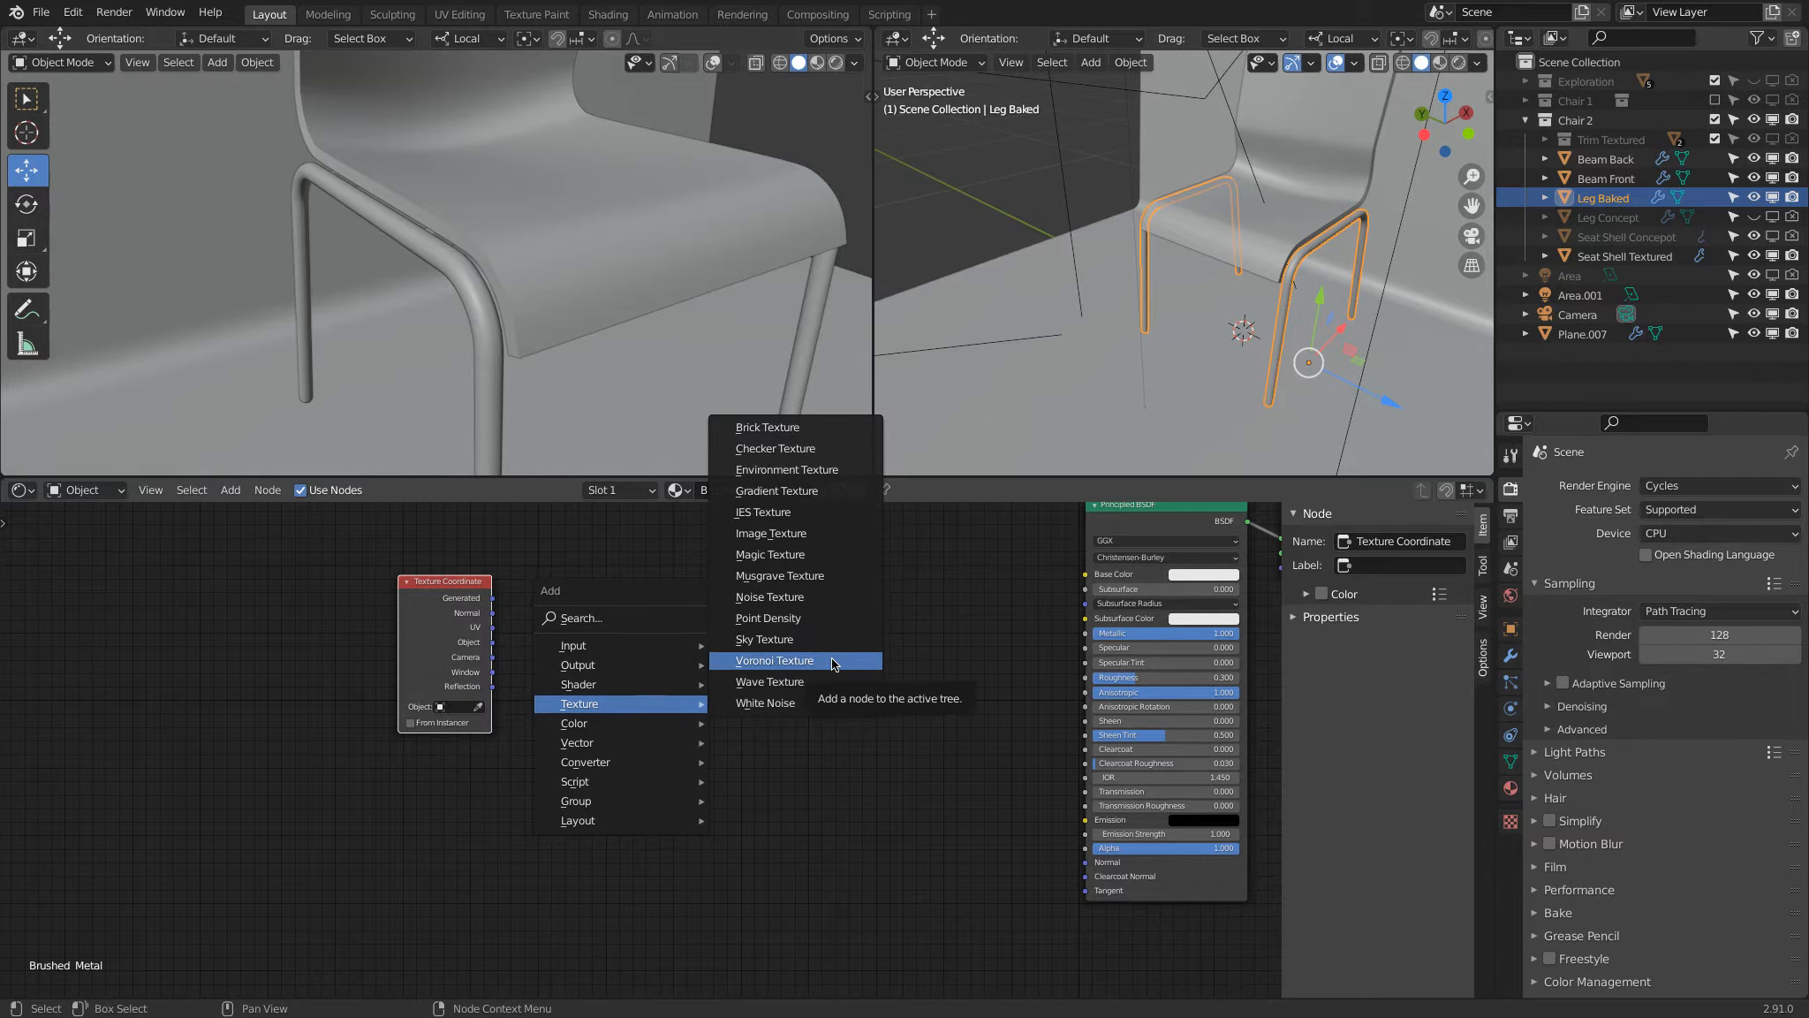
left_click(786, 575)
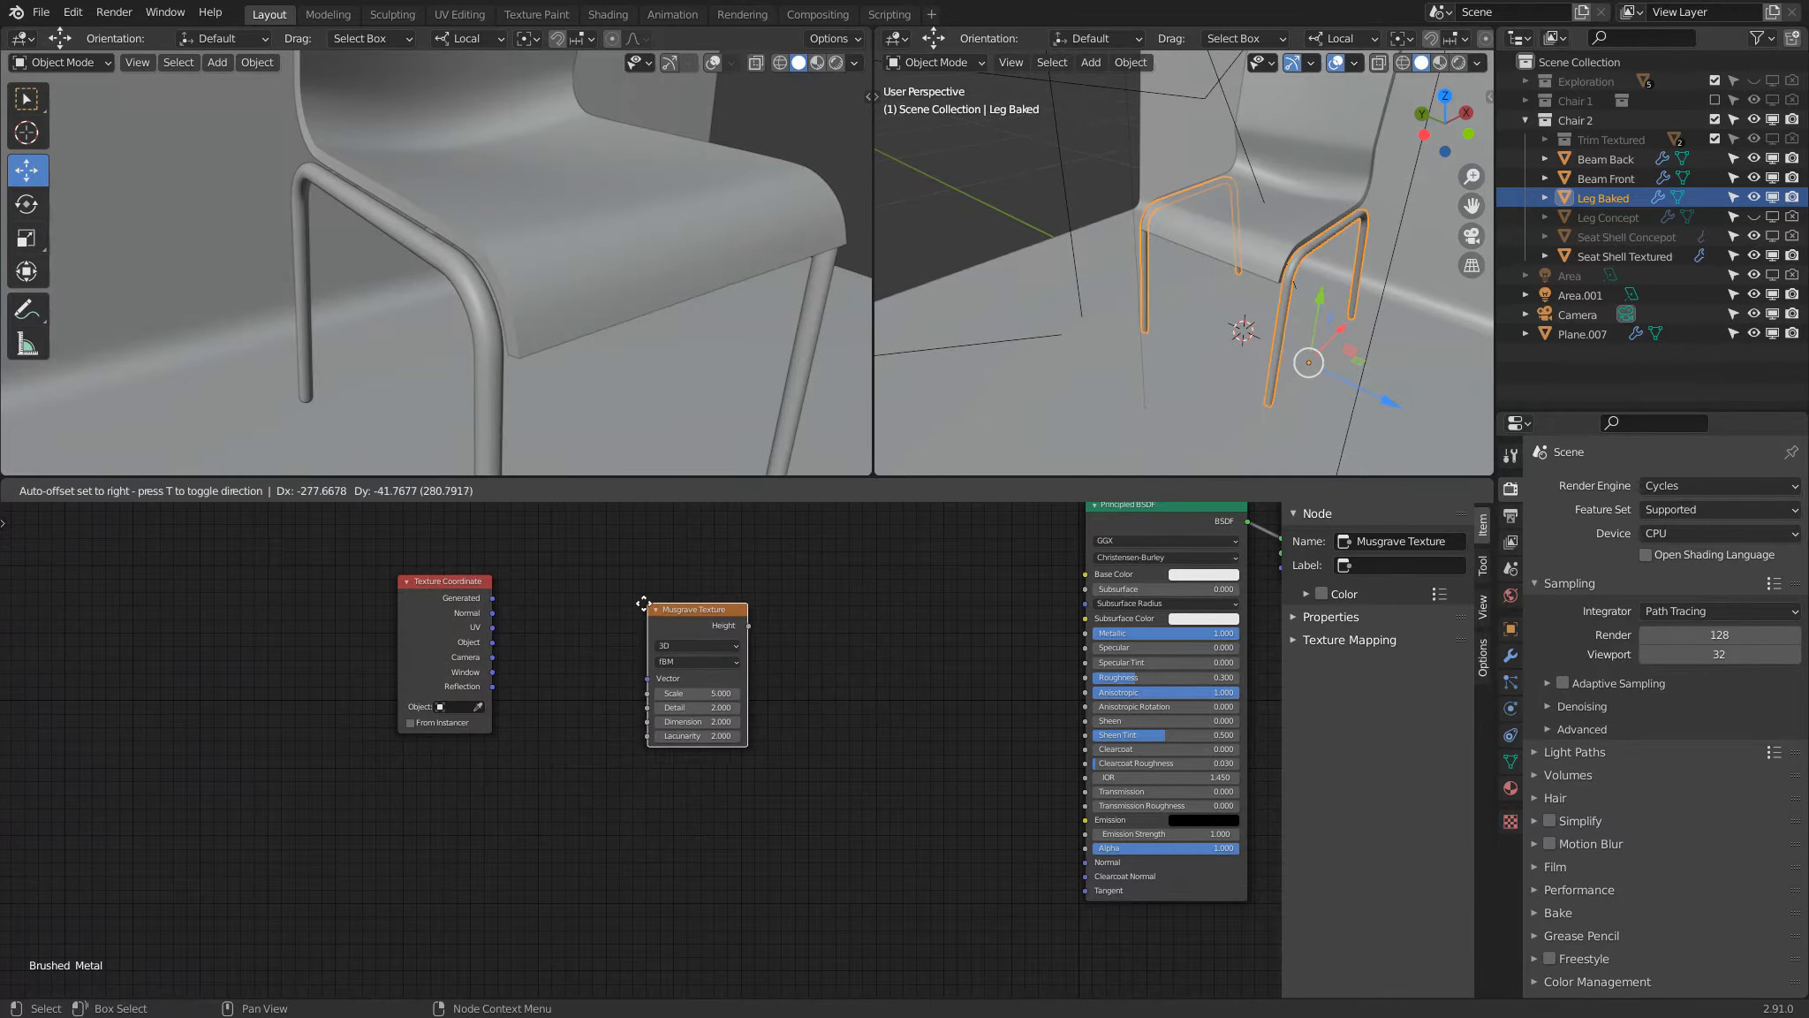
left_click(639, 603)
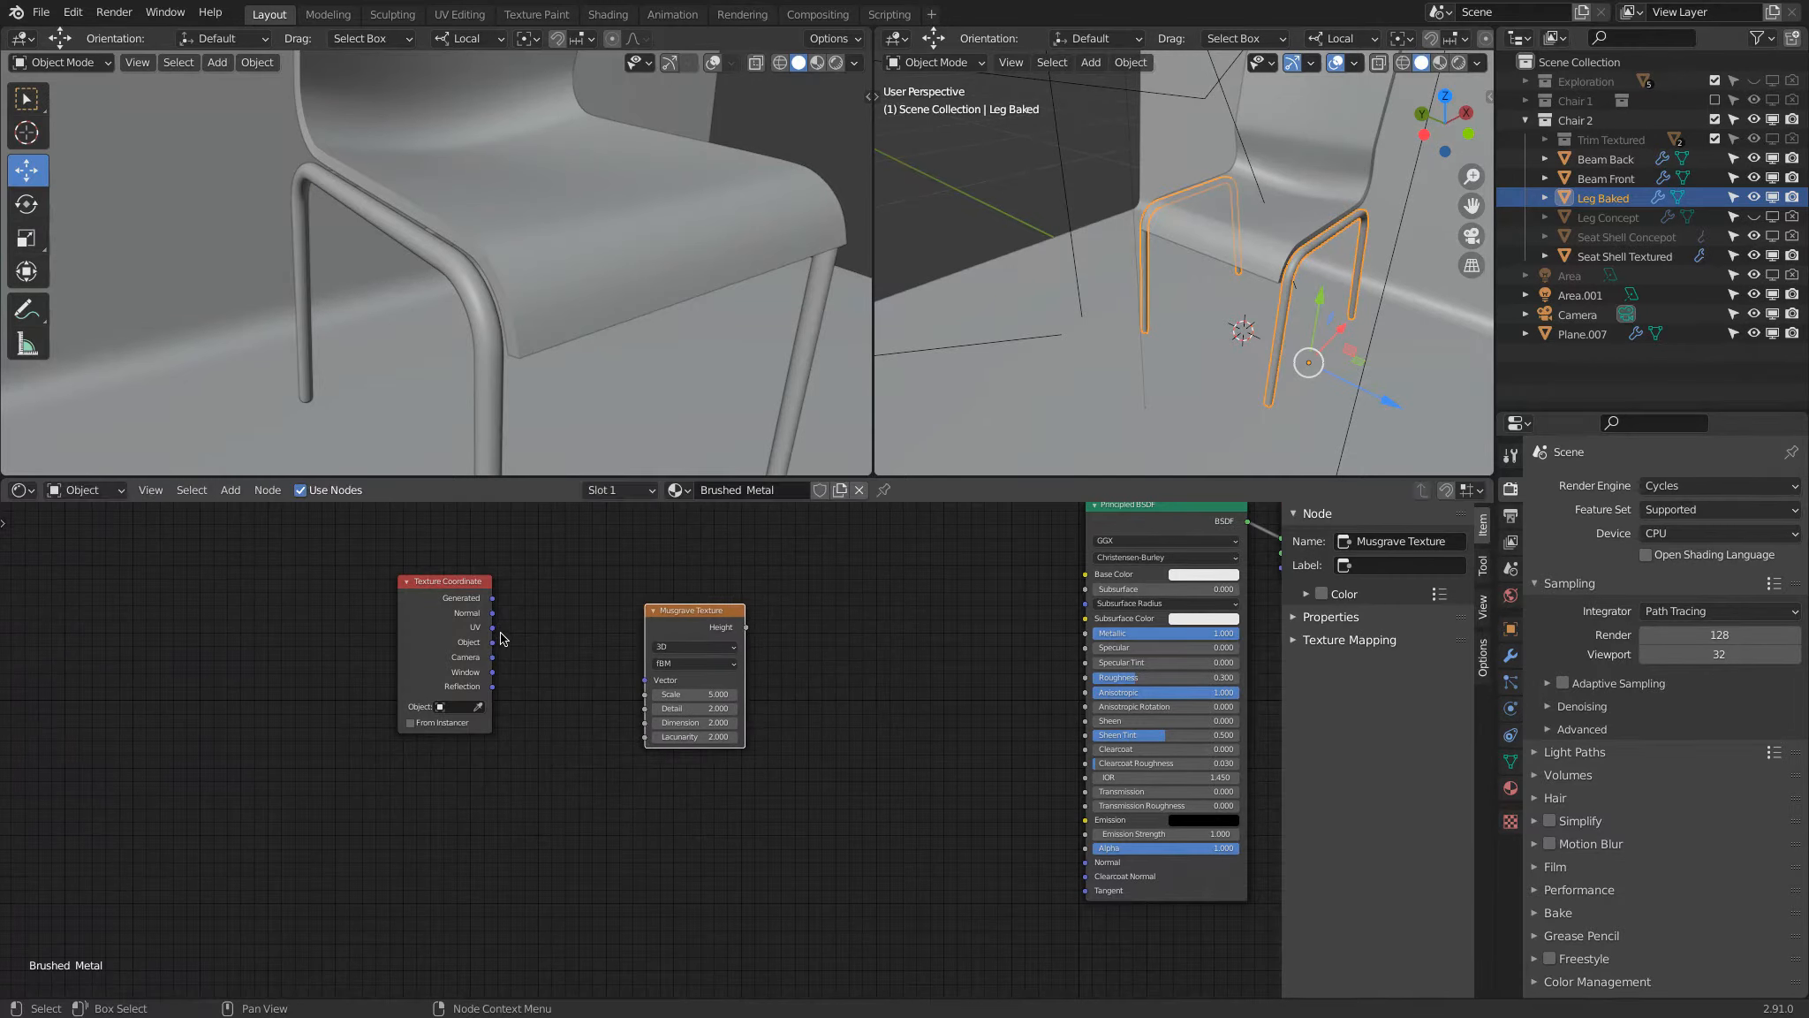
left_click_drag(493, 643, 648, 681)
left_click_drag(747, 627, 1085, 574)
Step: Set the Musgrave Texture's Scale to 500
left_click(696, 707)
type("2.0")
left_click(737, 694)
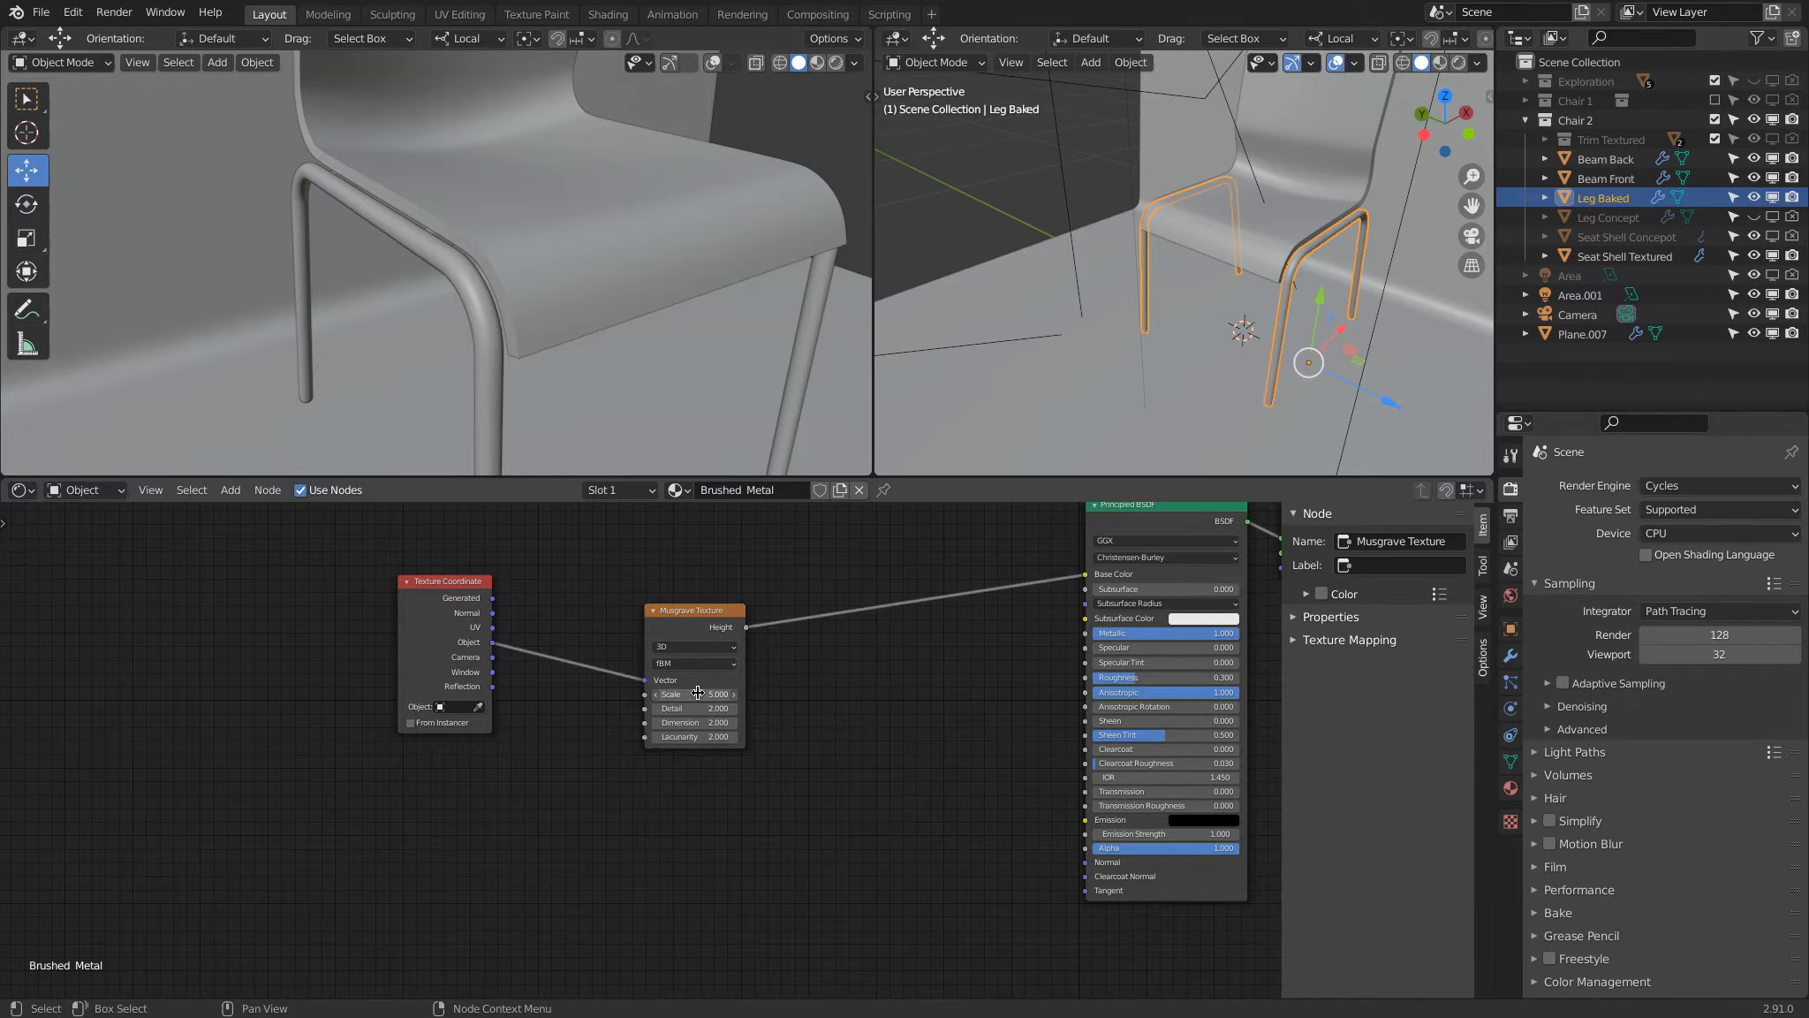
type("00")
key("Return")
Step: Switch the render engine to Eevee with the shader's Metallic at 0 and preview the legs' texture in rendered shading
left_click(1710, 486)
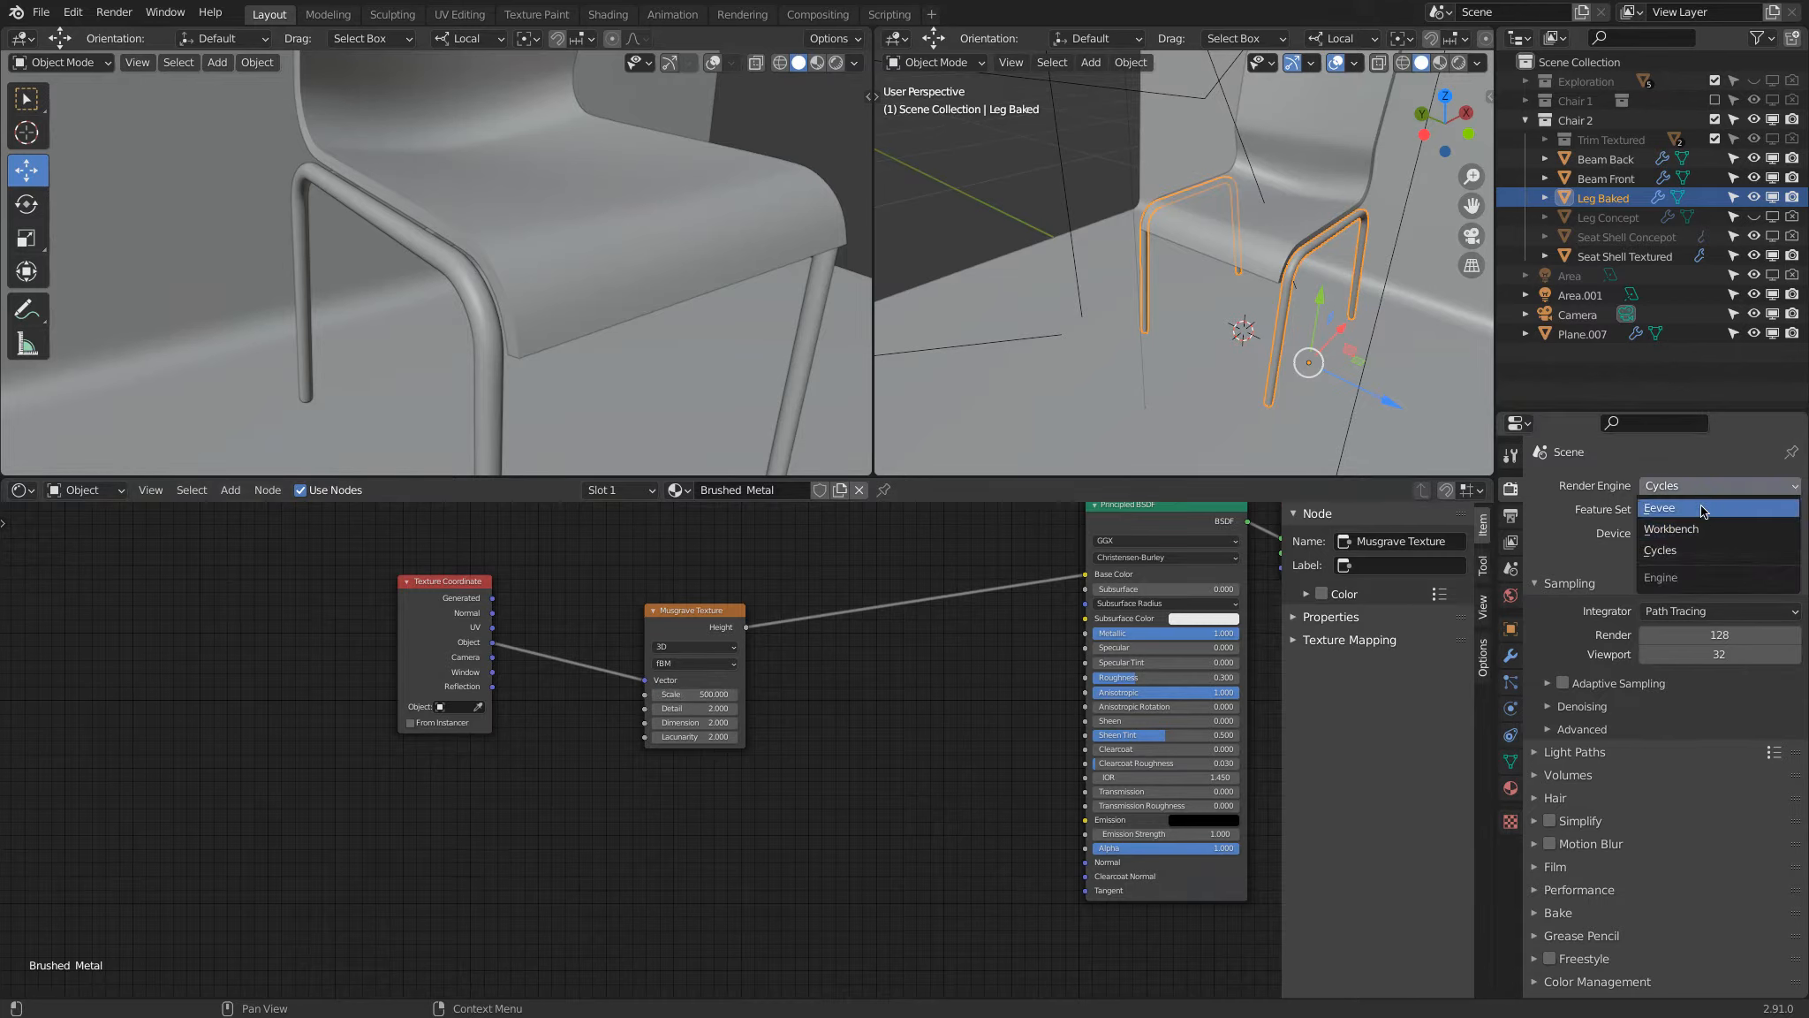
left_click(1700, 509)
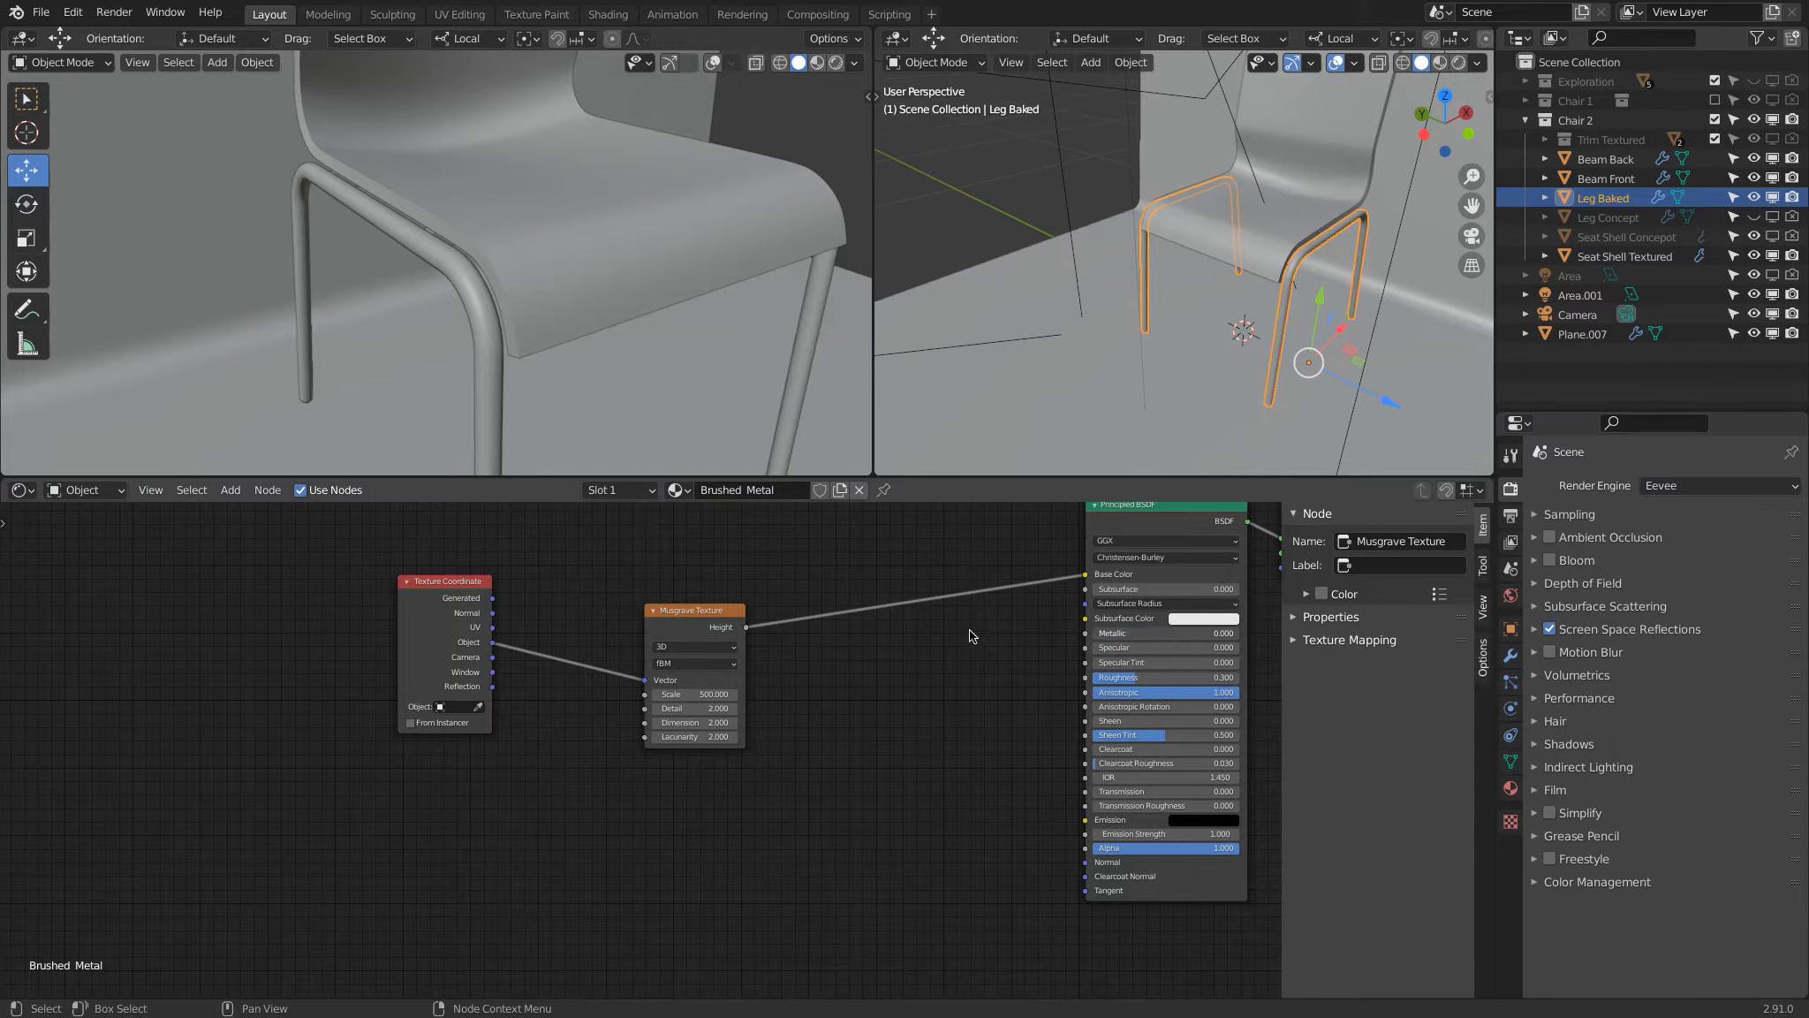
key("z")
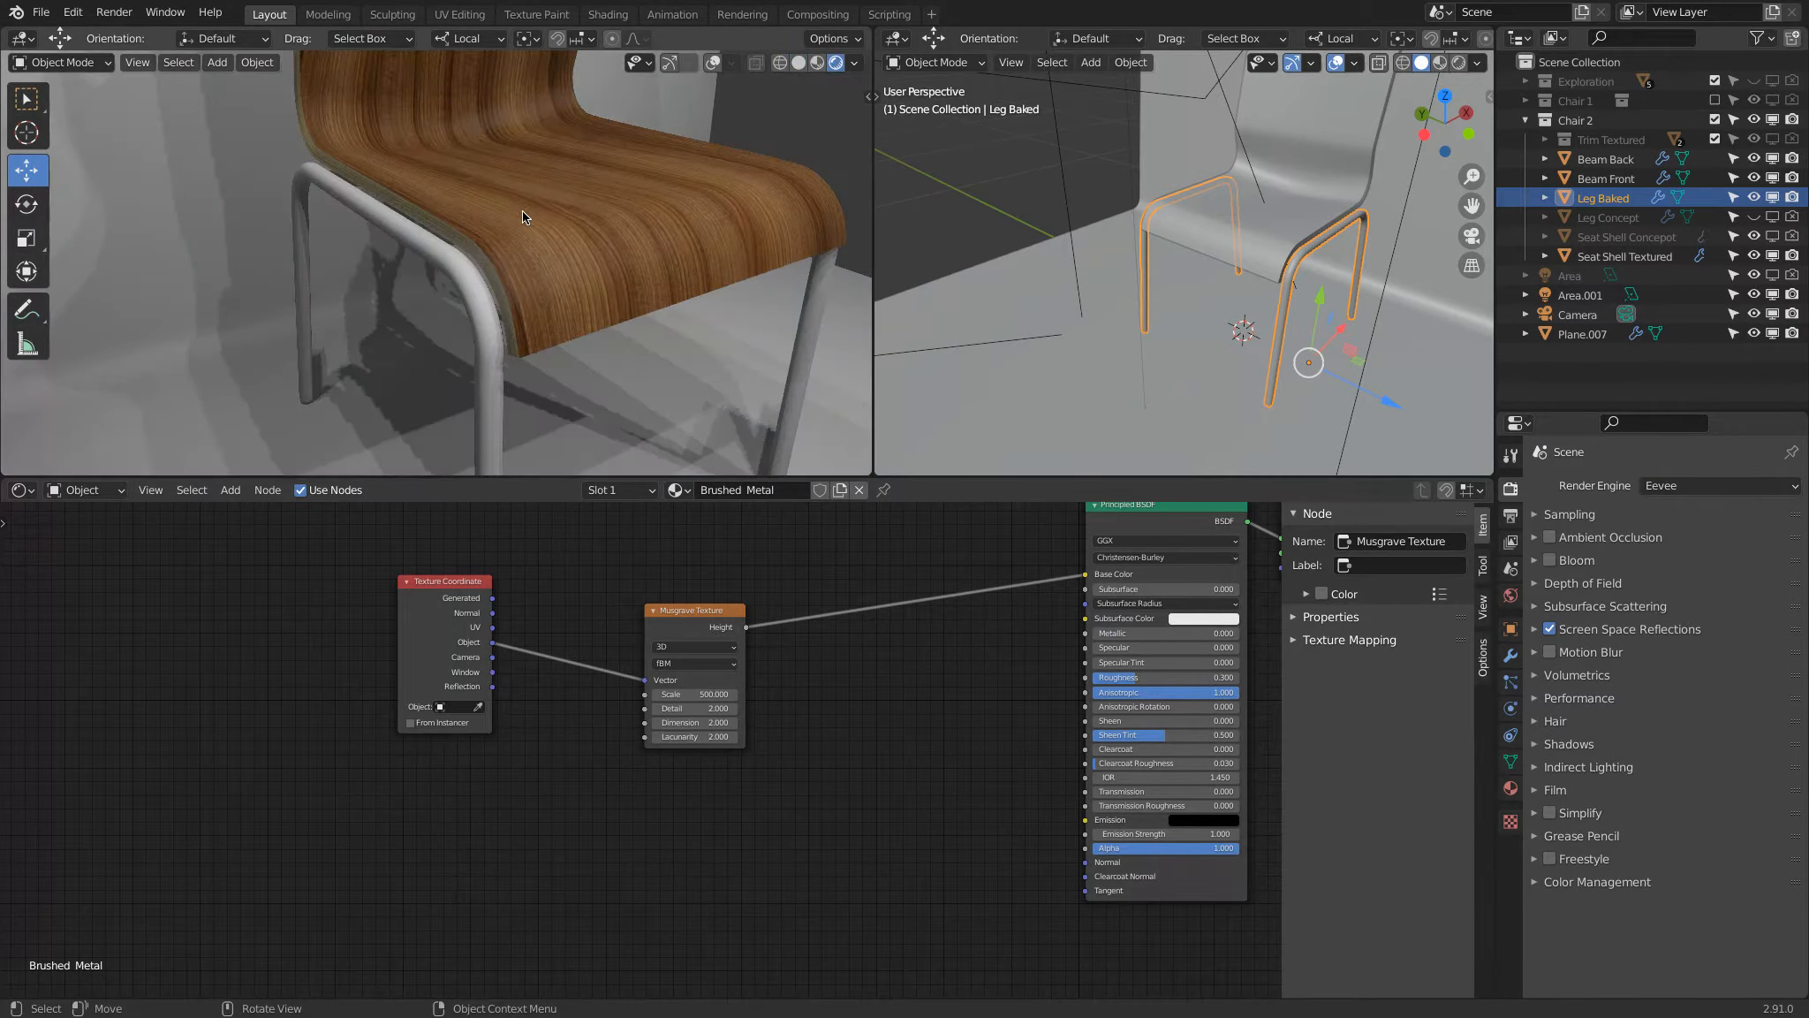
mouse_move(436, 284)
middle_mouse_down()
mouse_move(451, 291)
mouse_move(362, 242)
mouse_move(470, 280)
mouse_move(489, 328)
mouse_move(468, 339)
mouse_move(499, 281)
mouse_move(528, 277)
middle_mouse_up()
scroll(489, 329, "up", 4)
scroll(500, 281, "down", 3)
scroll(530, 278, "up", 2)
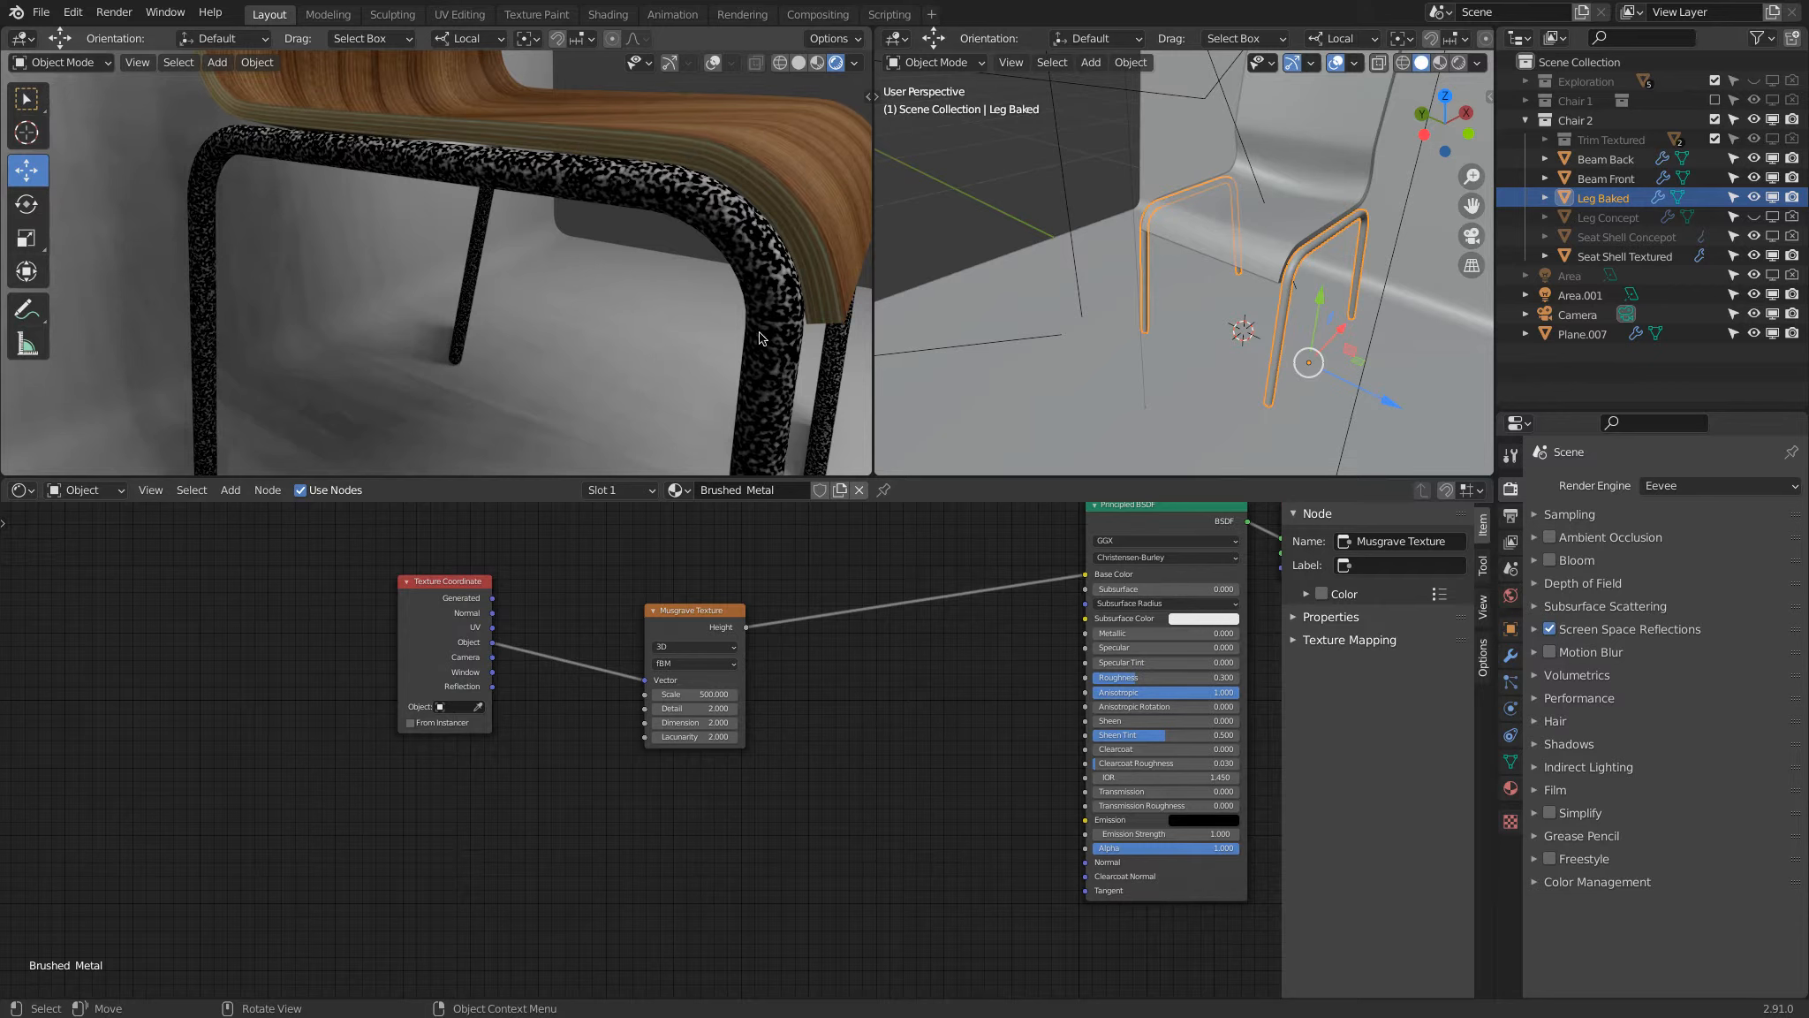
middle_click_drag(765, 349, 860, 294)
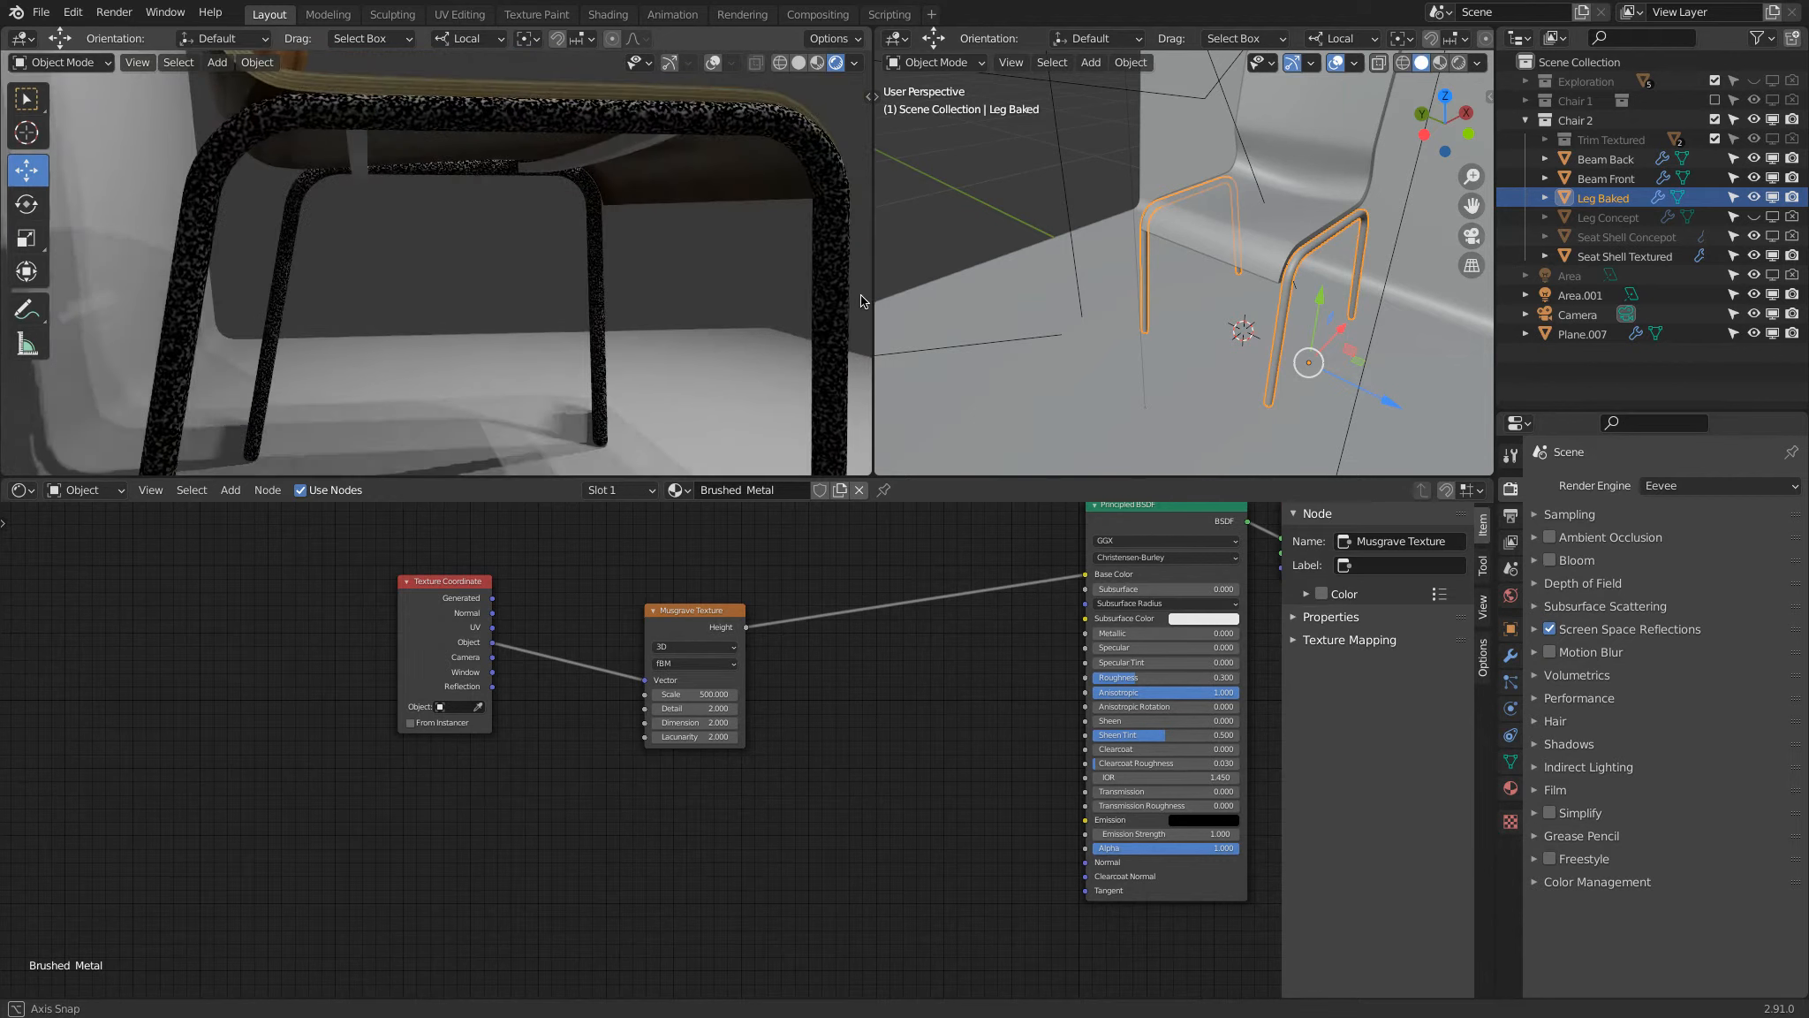
Step: Move the Texture Coordinate node aside and insert a Mapping node between it and the Musgrave Texture
left_click_drag(442, 582, 257, 622)
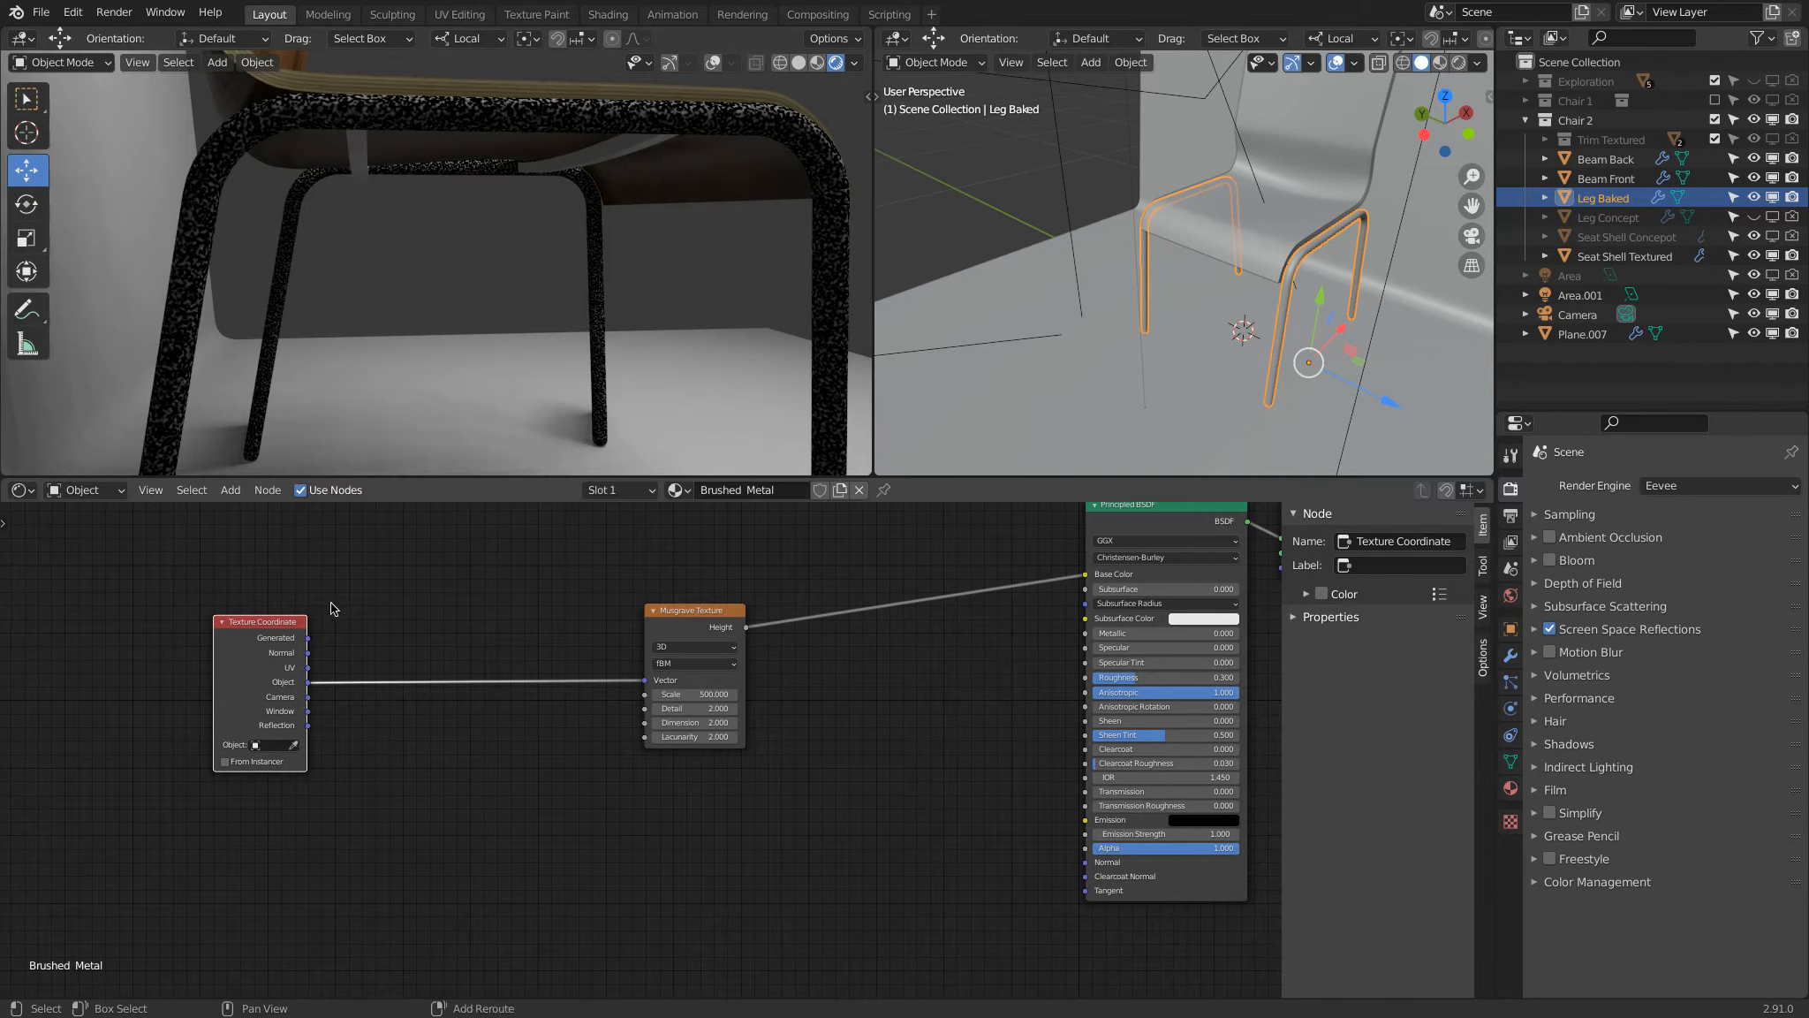
key("shift+a")
mouse_move(332, 608)
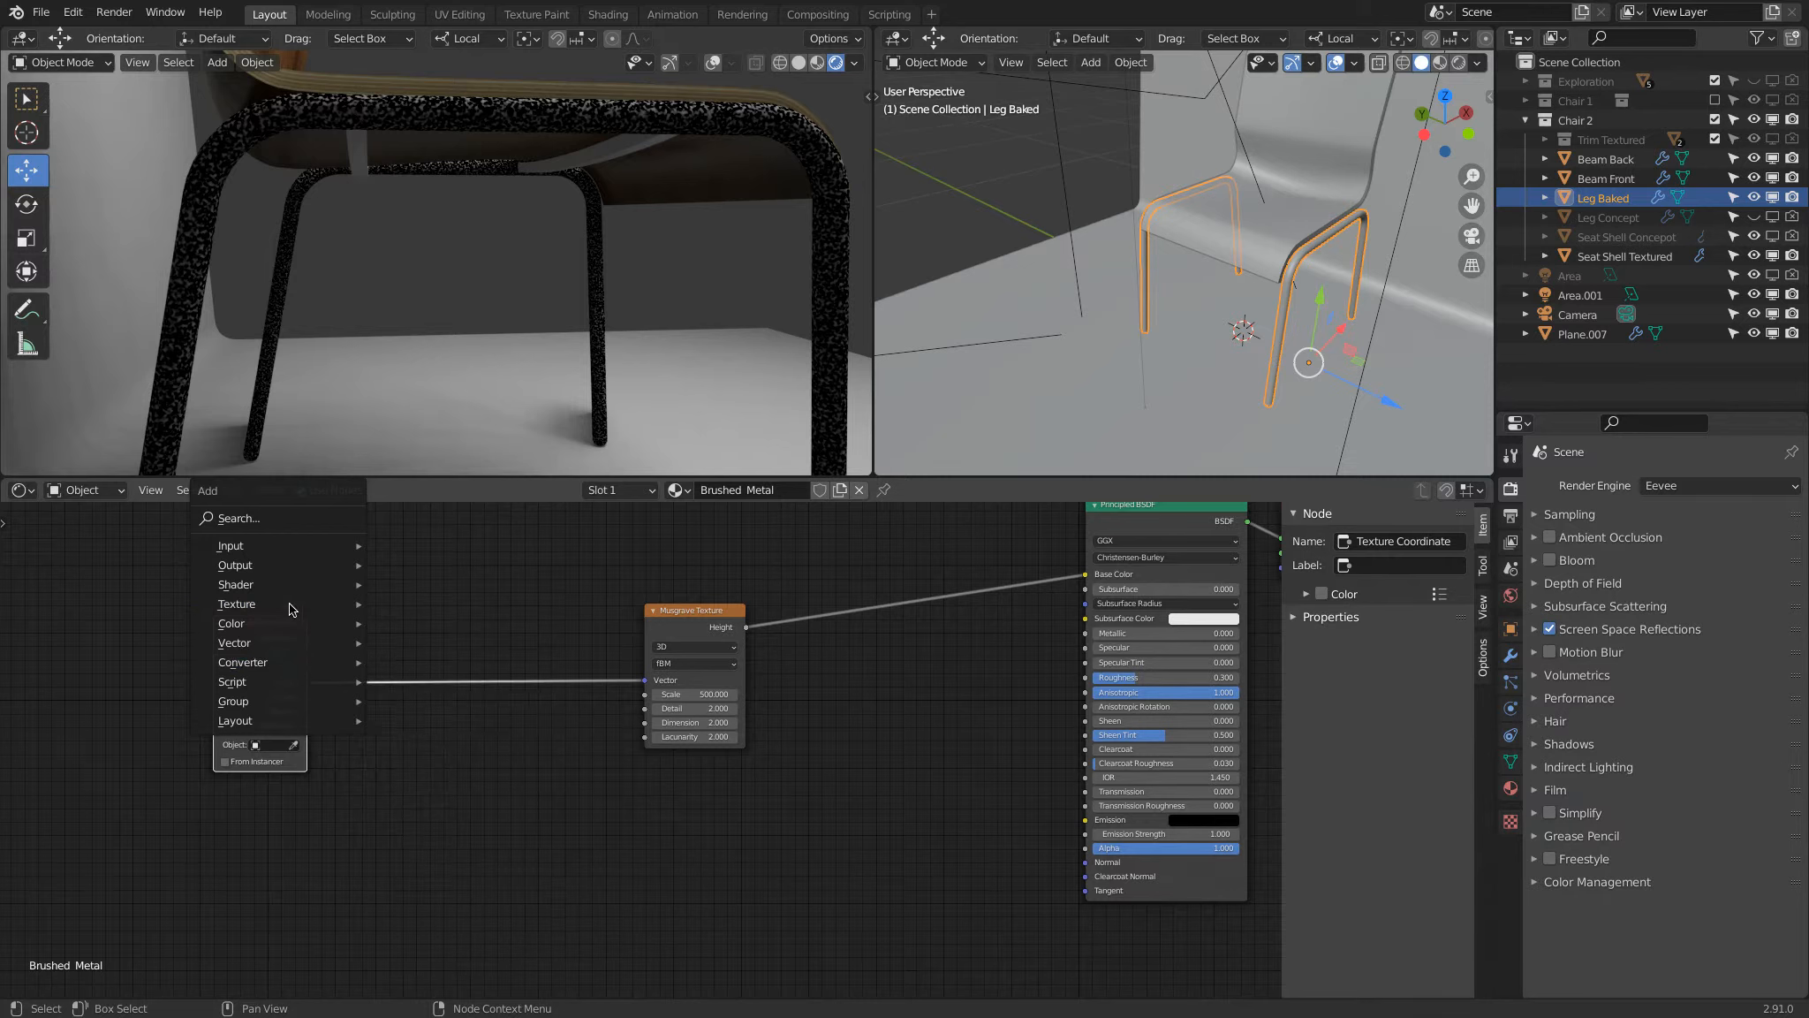
mouse_move(288, 652)
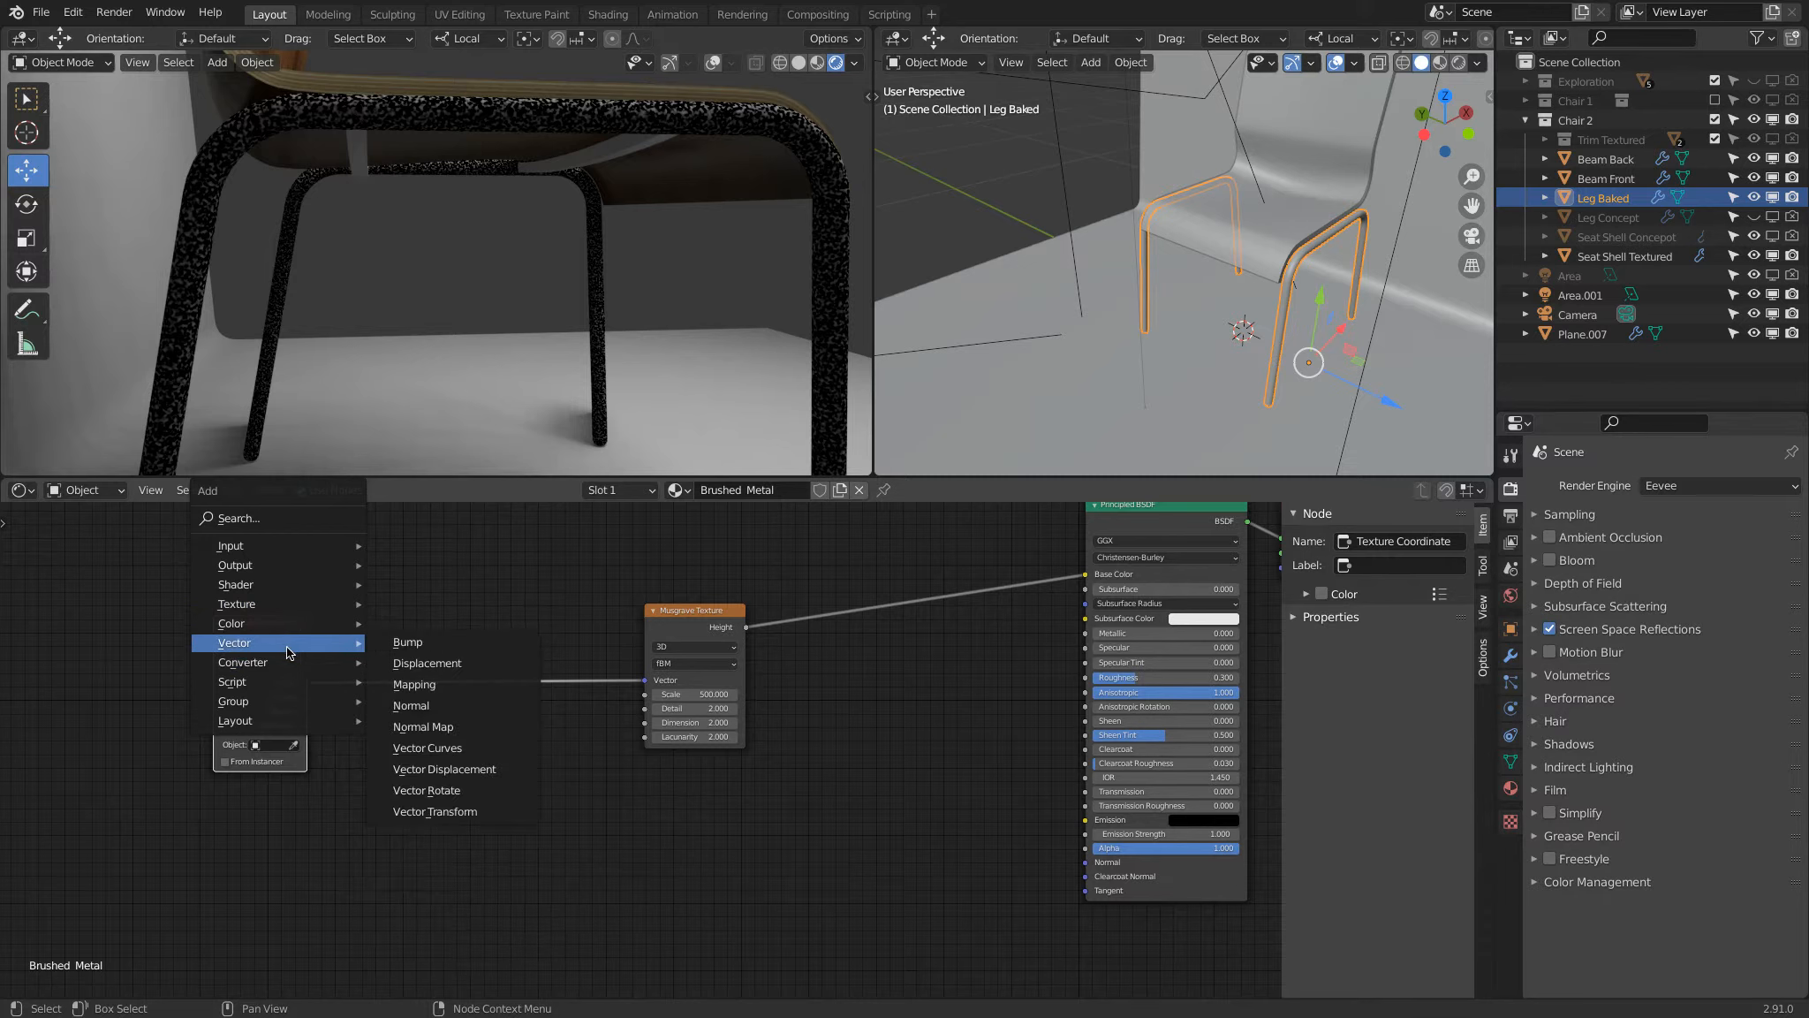
left_click(412, 684)
left_click(432, 660)
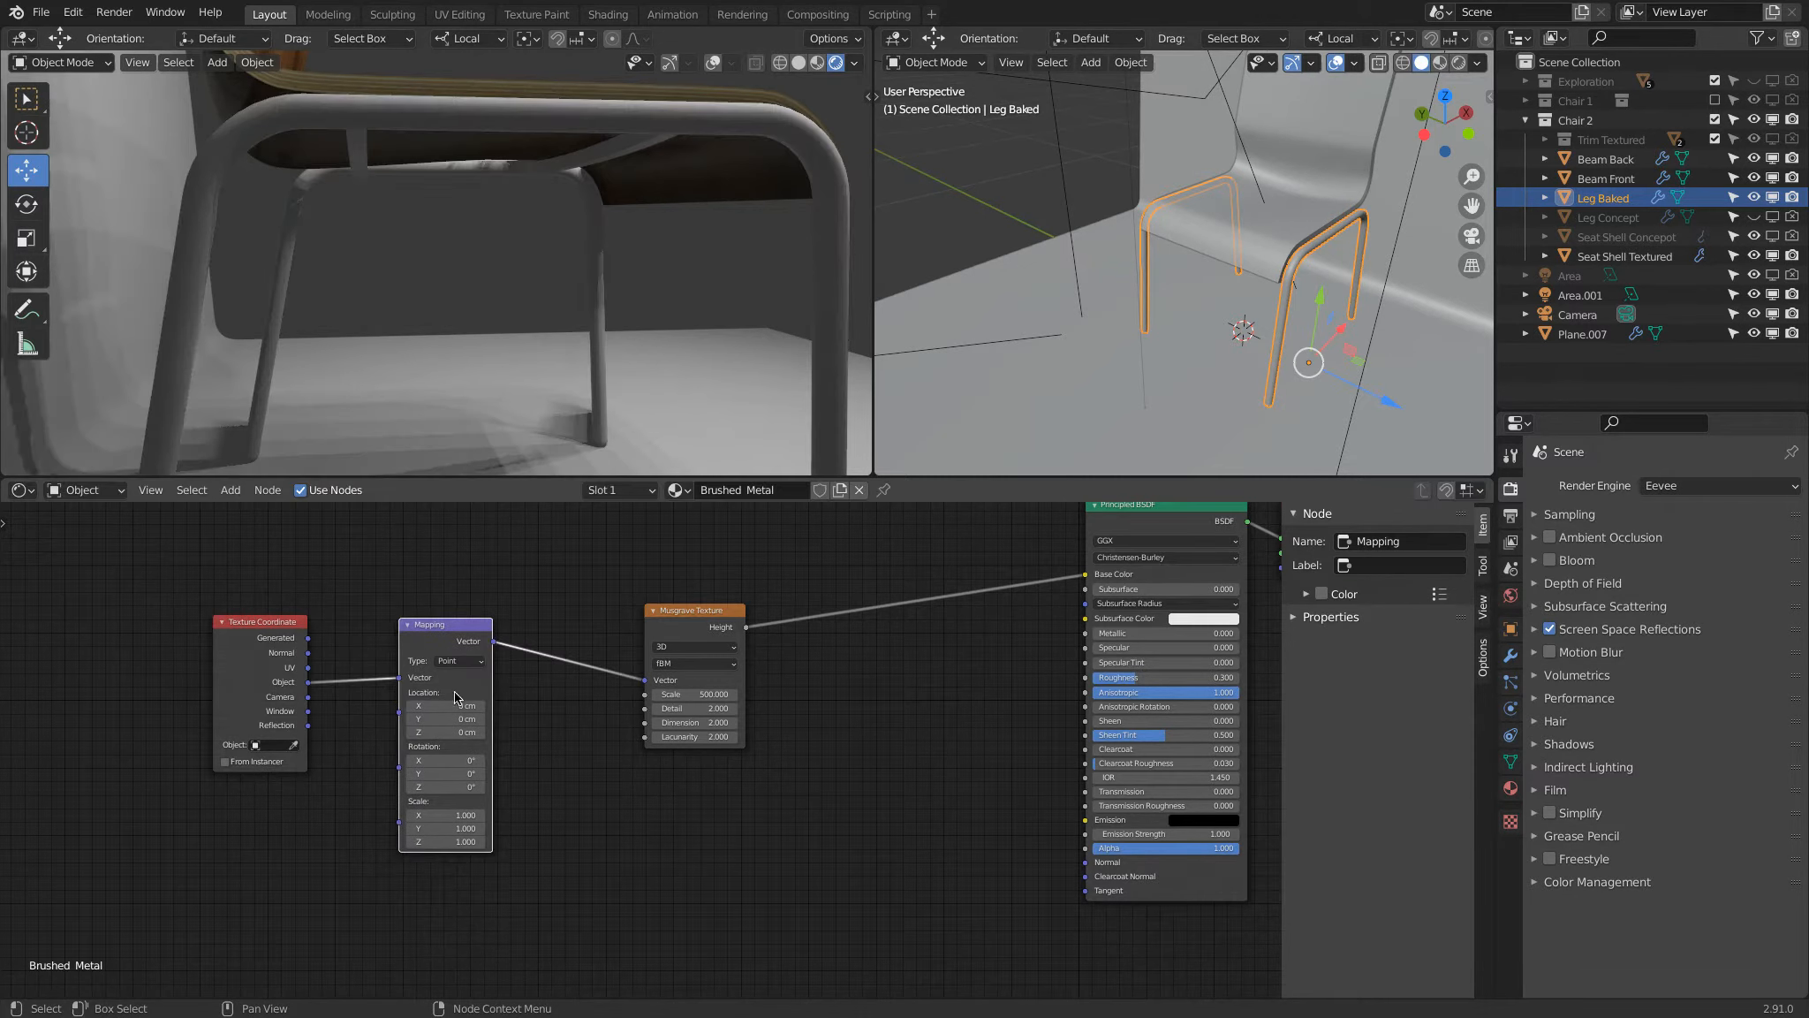
Step: Try small changes to the Mapping node's X Scale, then set it to 10
left_click_drag(433, 815, 438, 814)
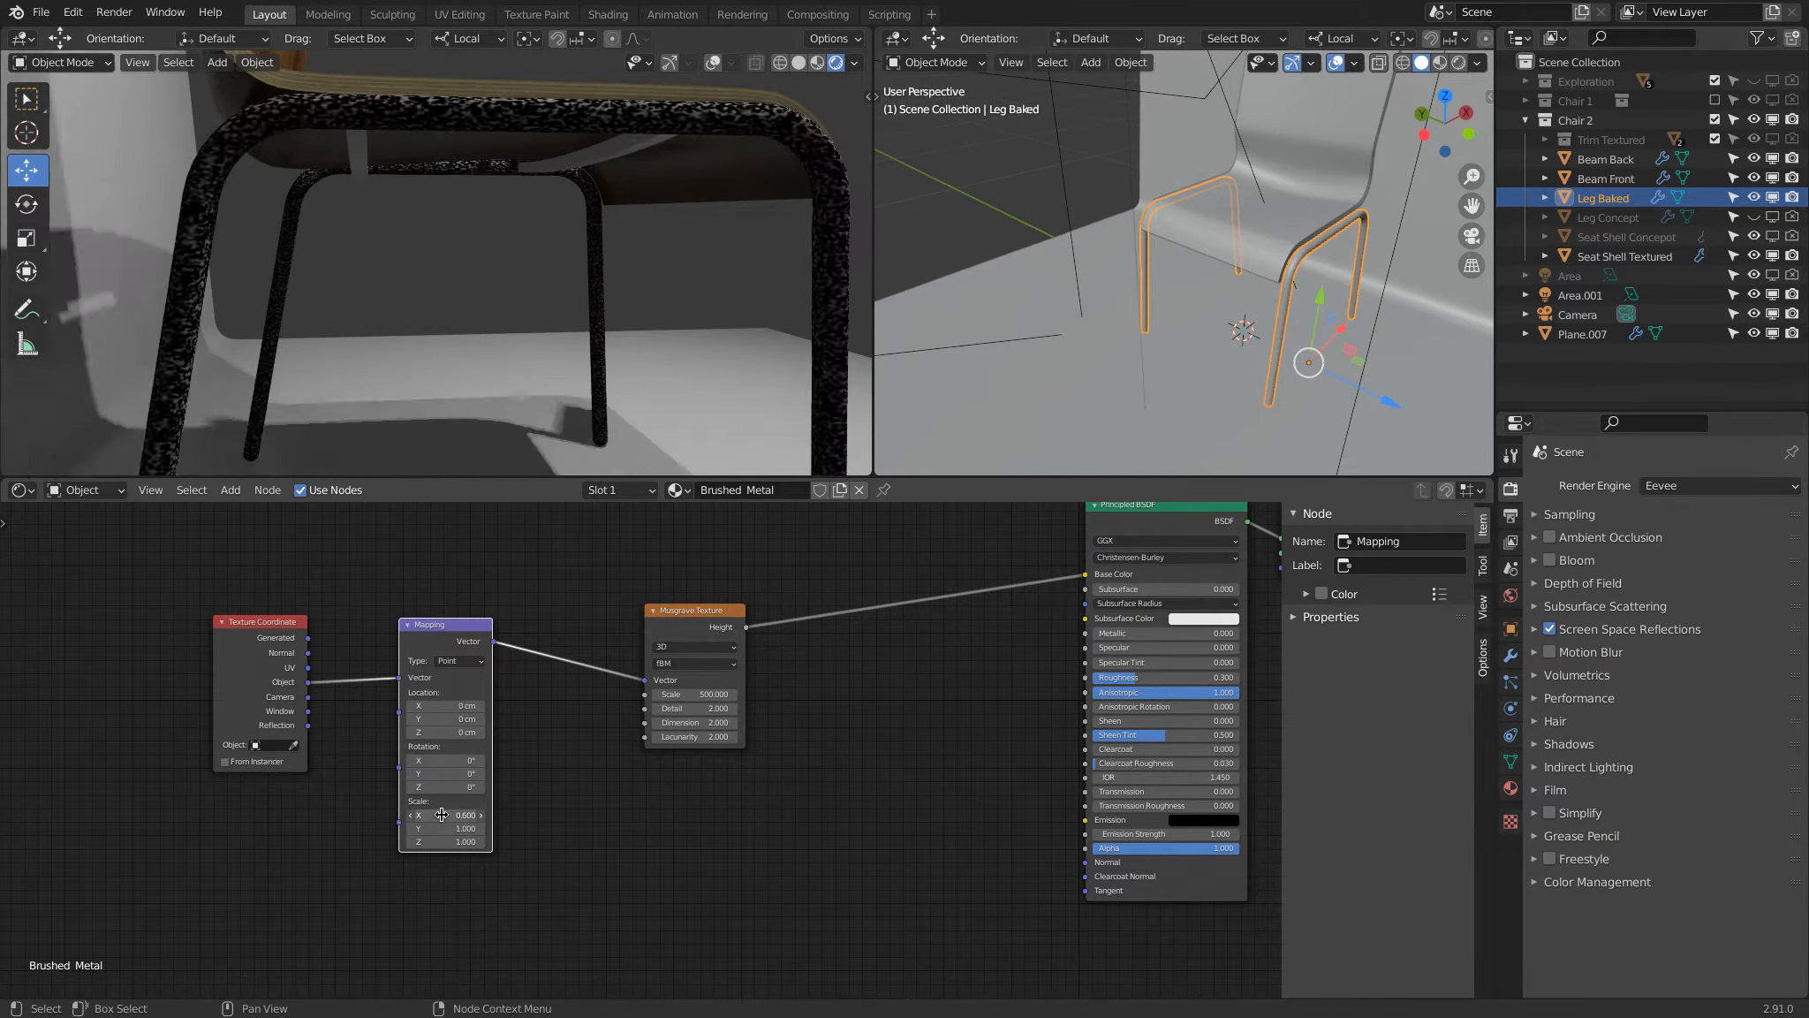
left_click(453, 815)
type("0.7")
left_click(524, 861)
left_click_drag(466, 817, 521, 812)
left_click(451, 816)
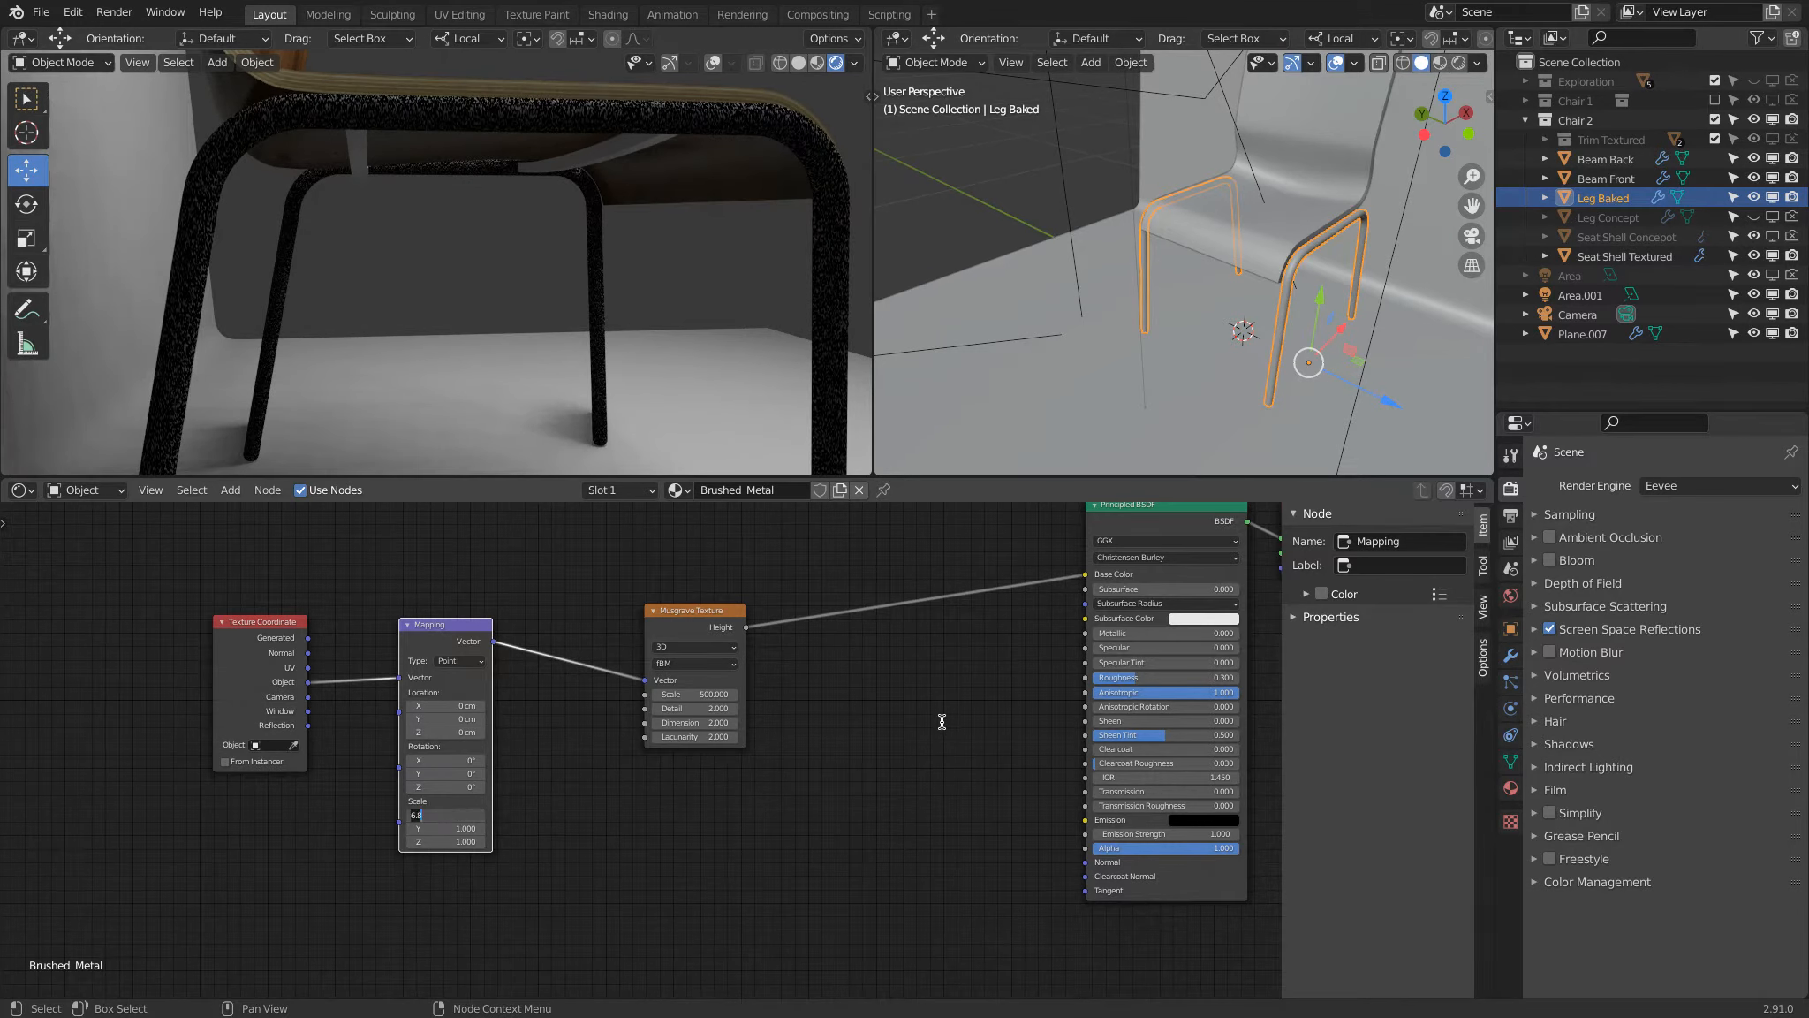
type("10")
key("Return")
Step: Try 0.2 for the Mapping node's Y and Z Scale in a leg close-up, then set both to 0.1
middle_click_drag(679, 173, 592, 345)
left_click(462, 828)
left_click_drag(462, 828, 456, 832)
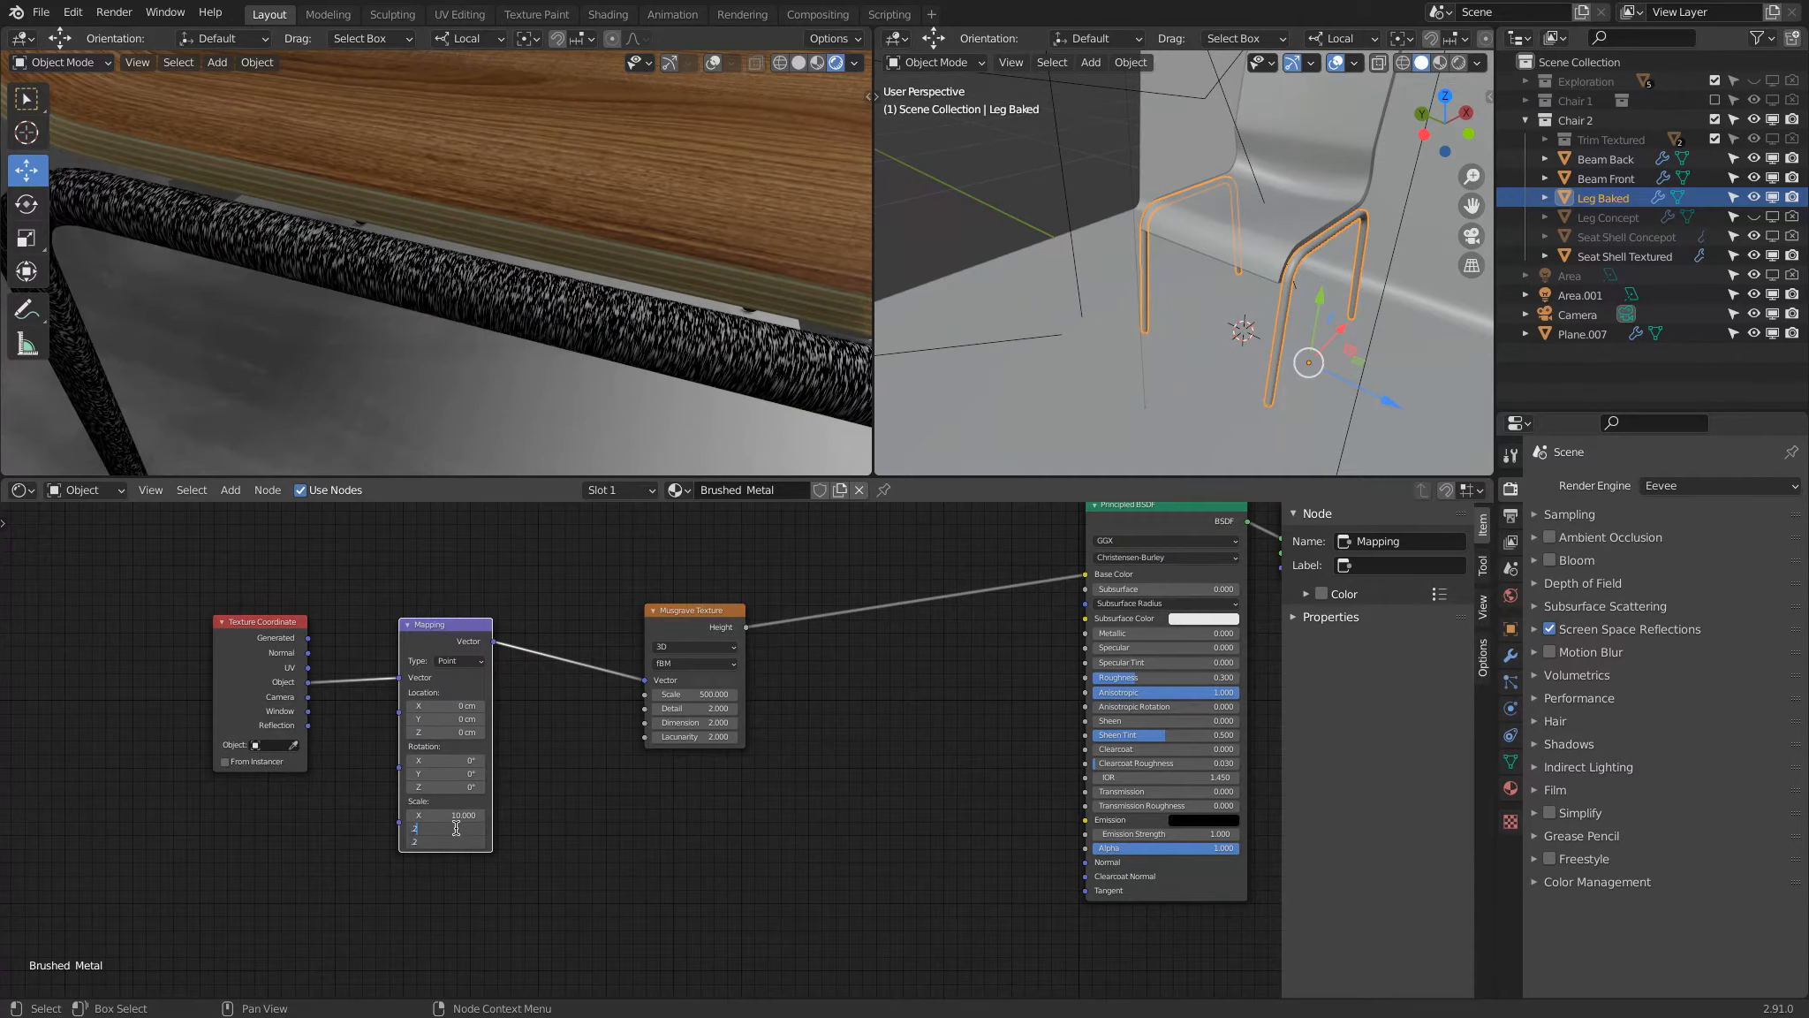
key("Return")
left_click_drag(456, 828, 456, 831)
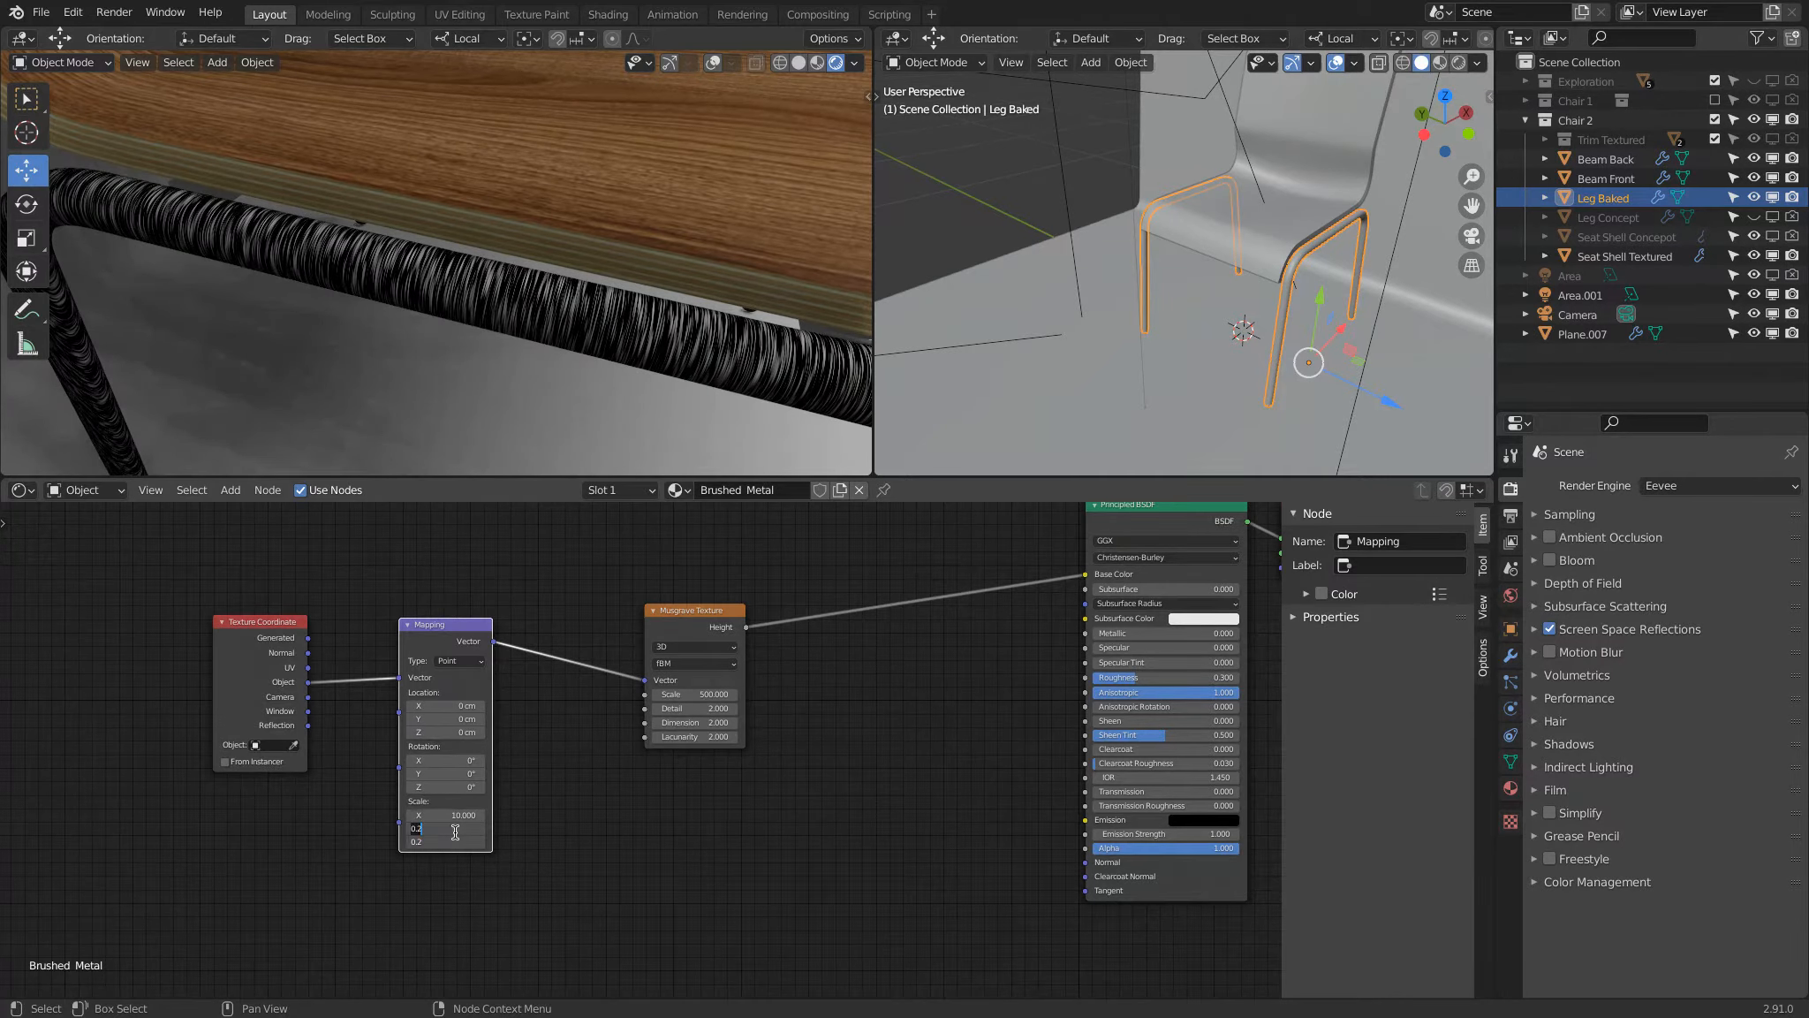
type(".1")
key("Return")
Step: Set the Mapping node's X Scale to 40 and check the streaks along the bent leg
left_click(439, 813)
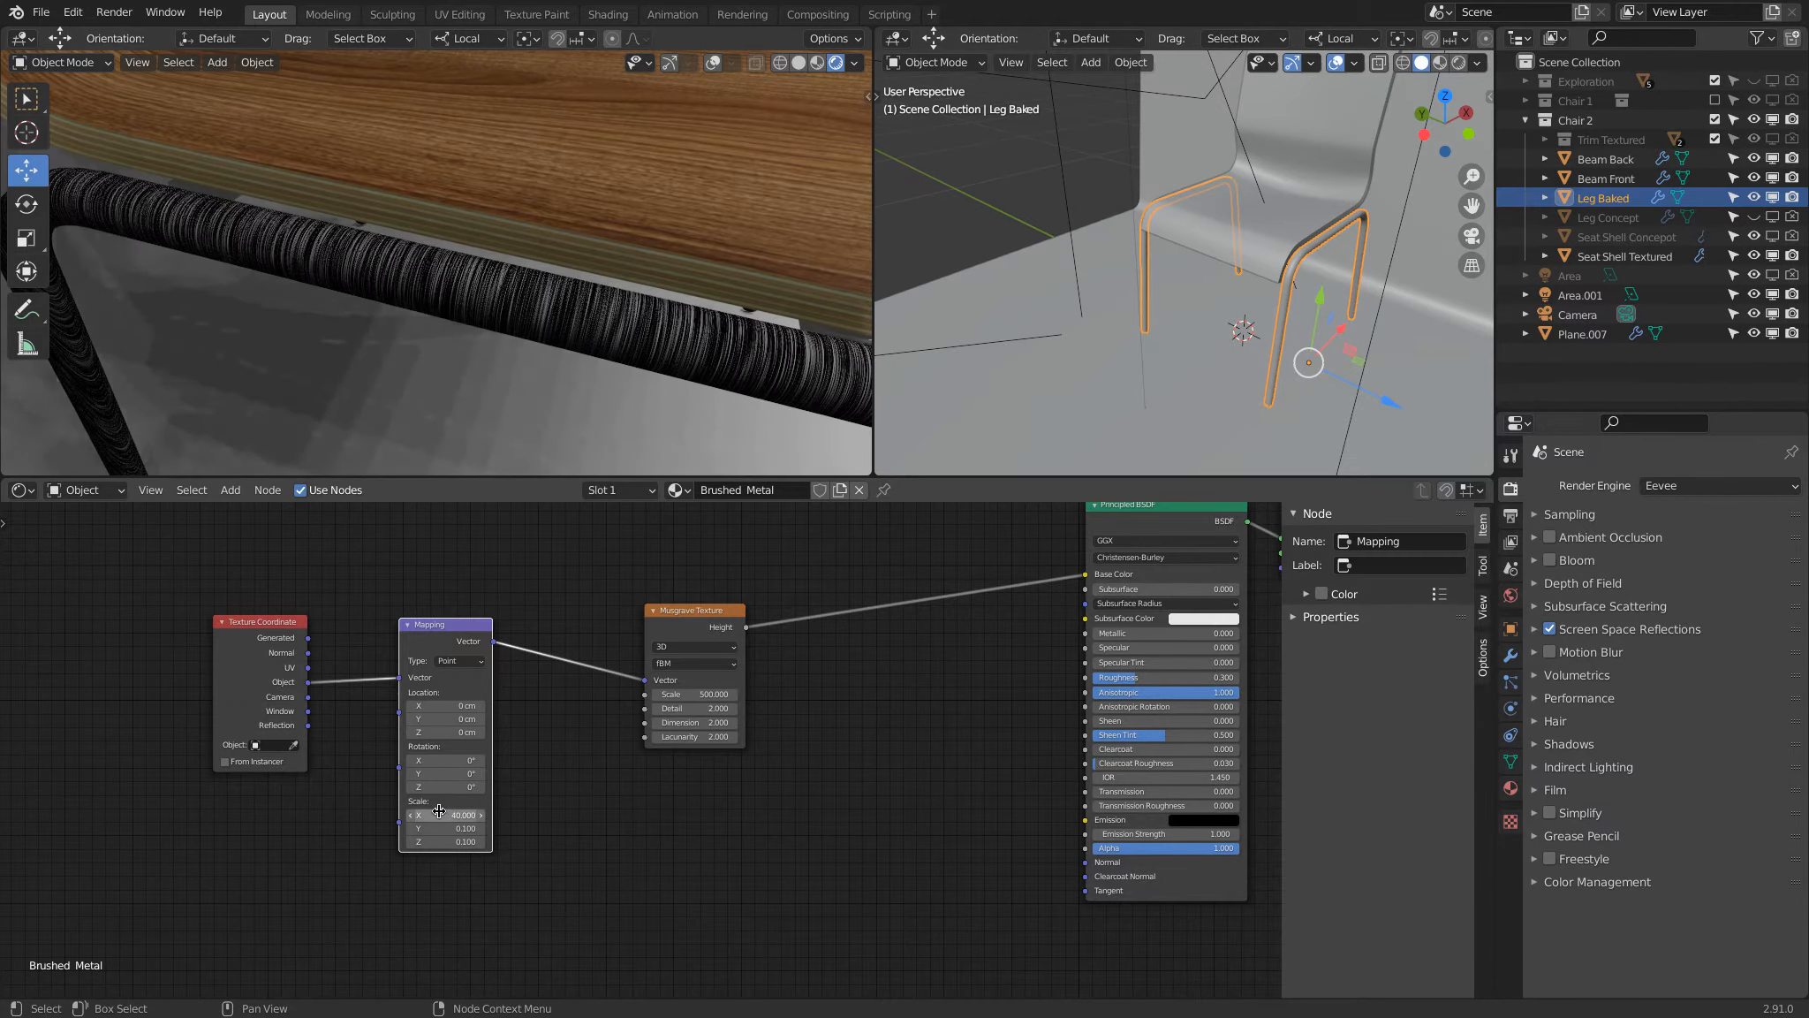
key("Return")
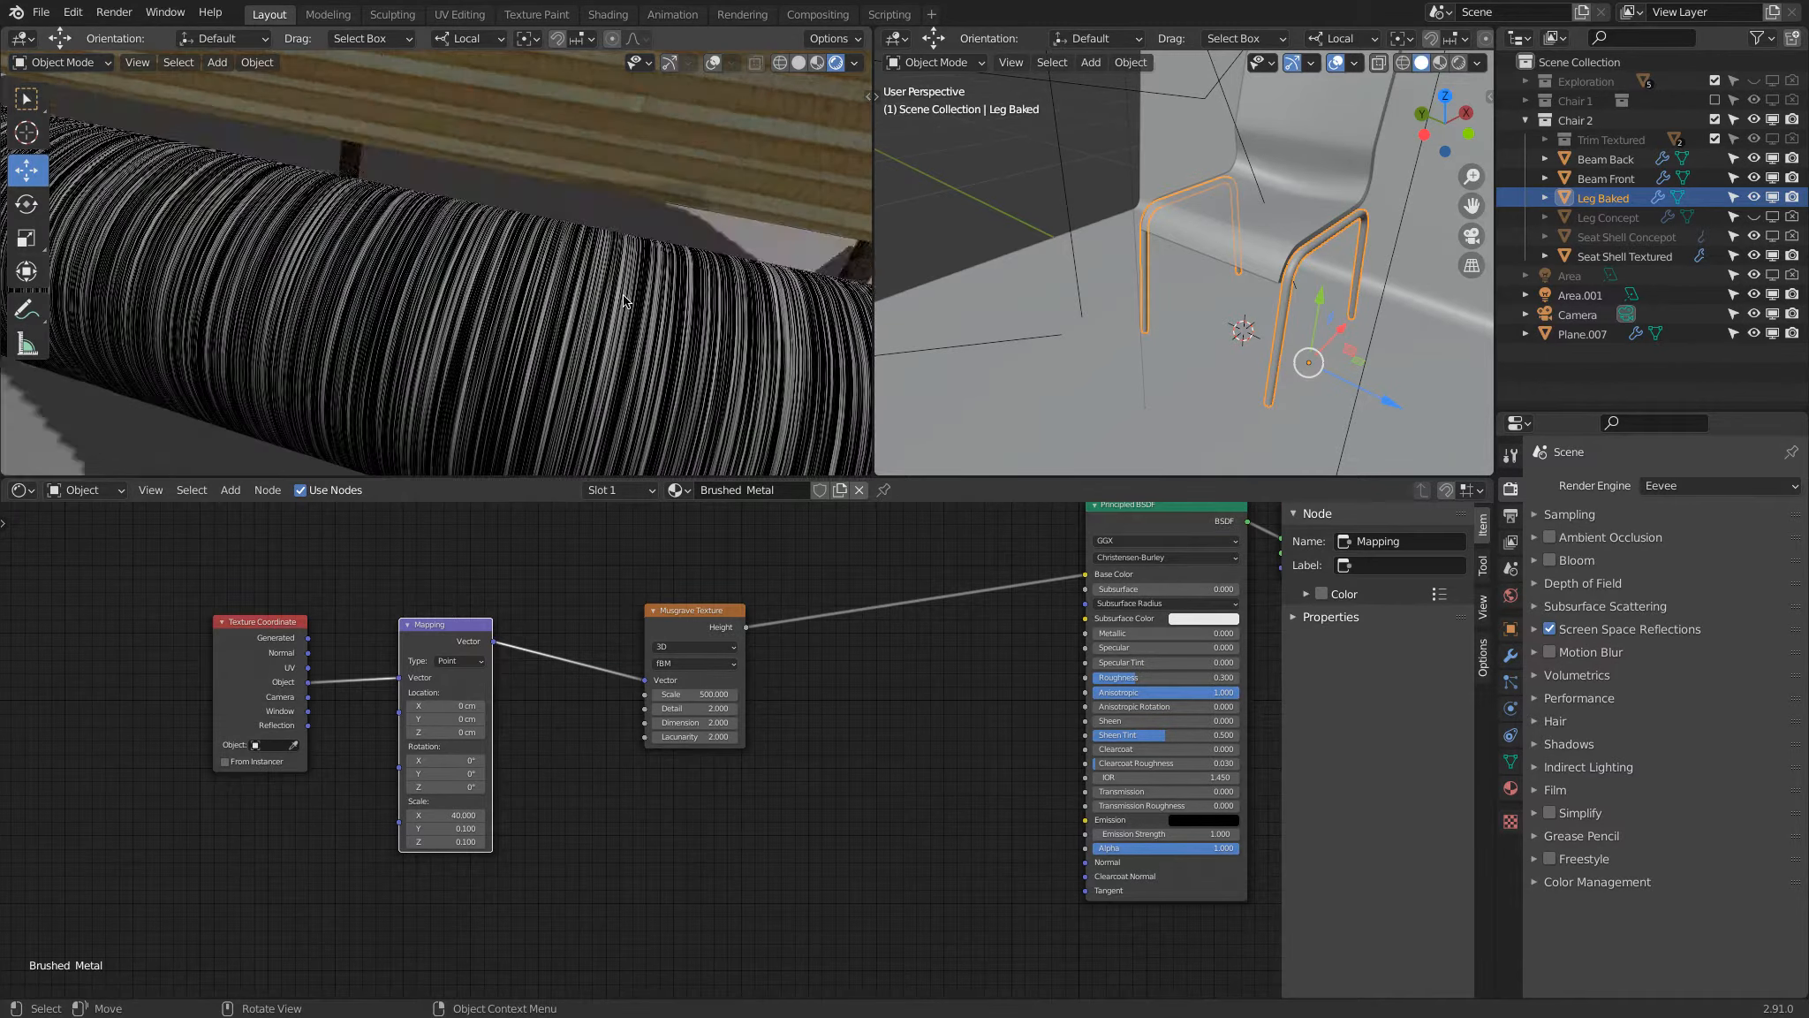
middle_click_drag(623, 299, 611, 264)
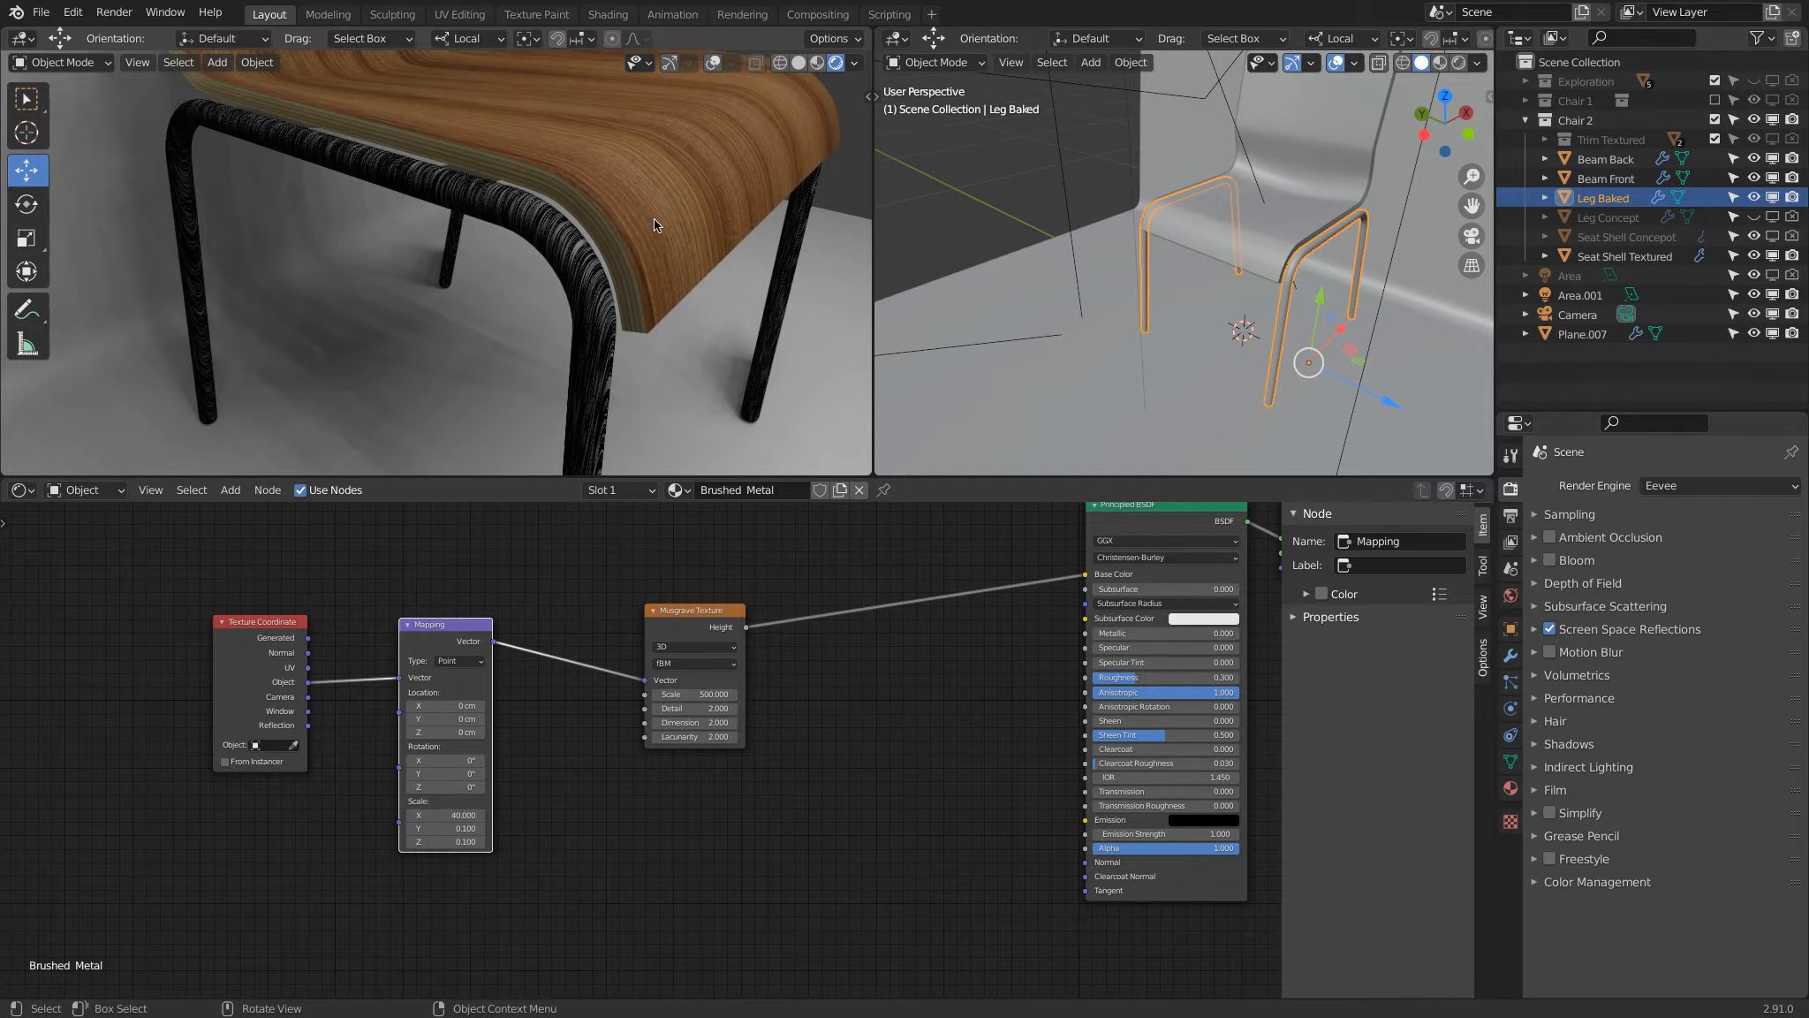
Step: Show both 3D views in wireframe and examine the Leg Baked base mesh in vertex edit mode
key("shift+z")
scroll(590, 284, "down", 3)
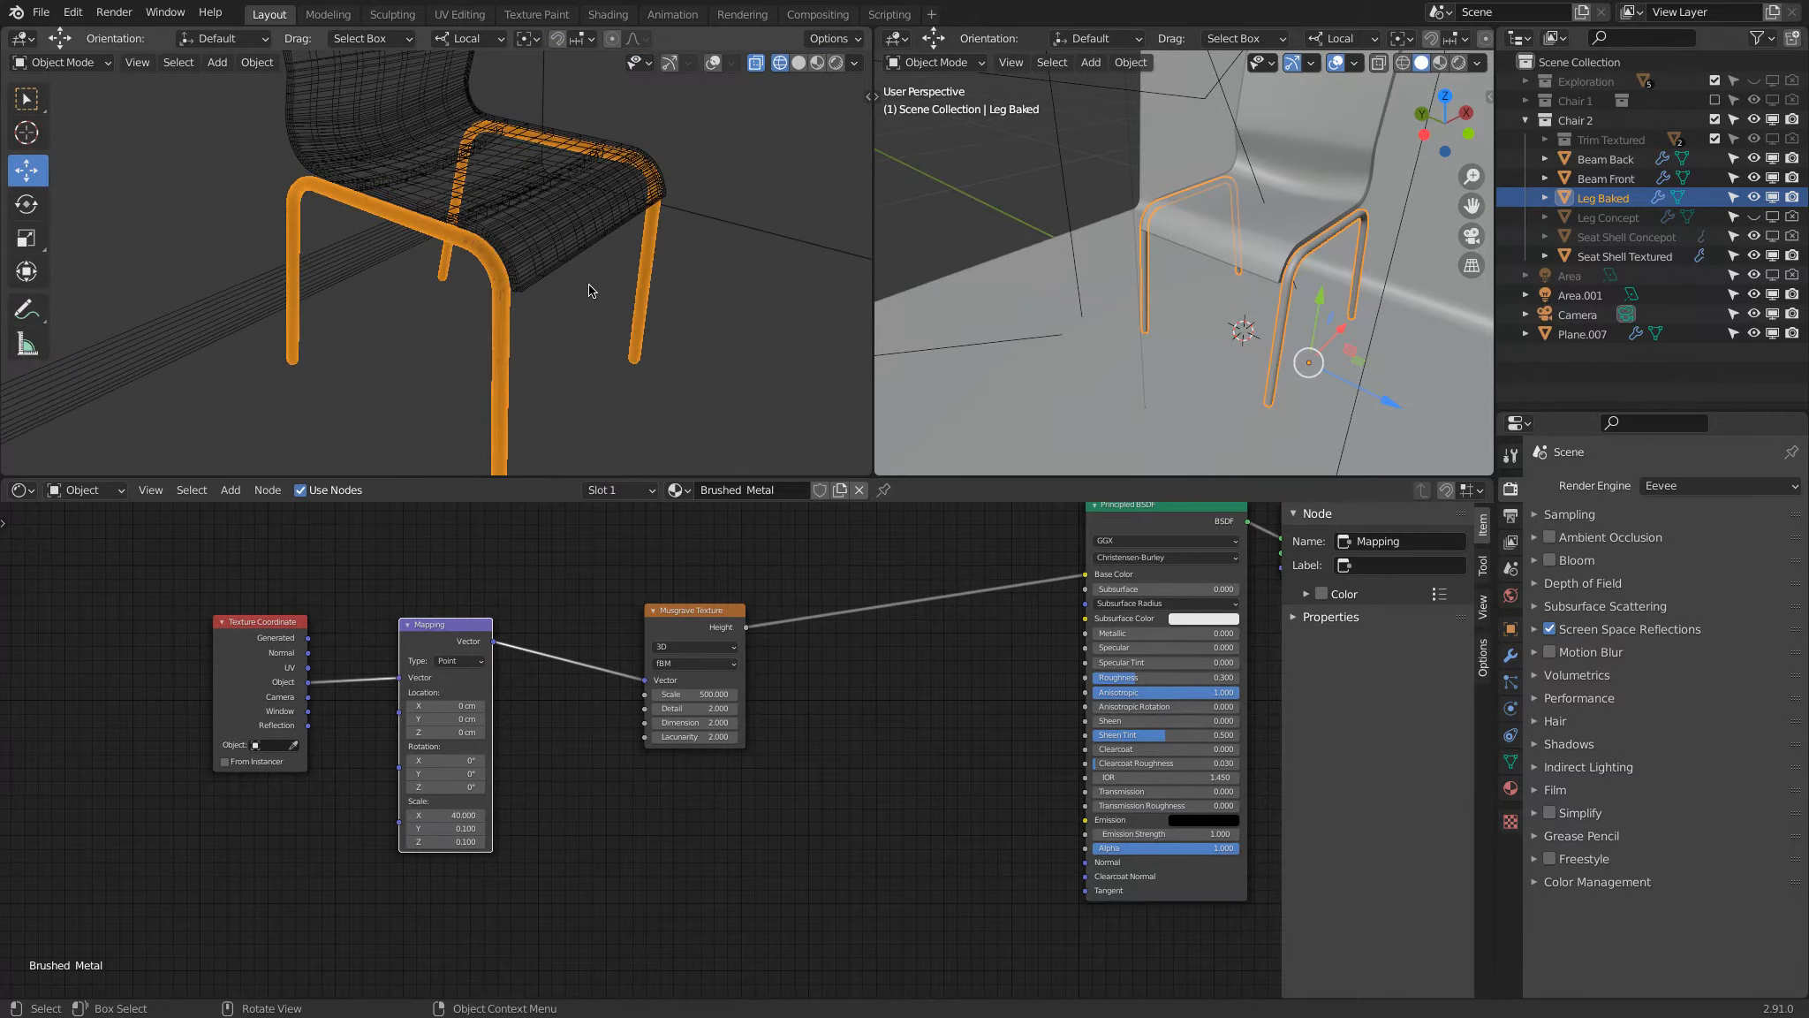
key("Tab")
middle_click_drag(1114, 333, 1009, 304)
key("shift+z")
key("1")
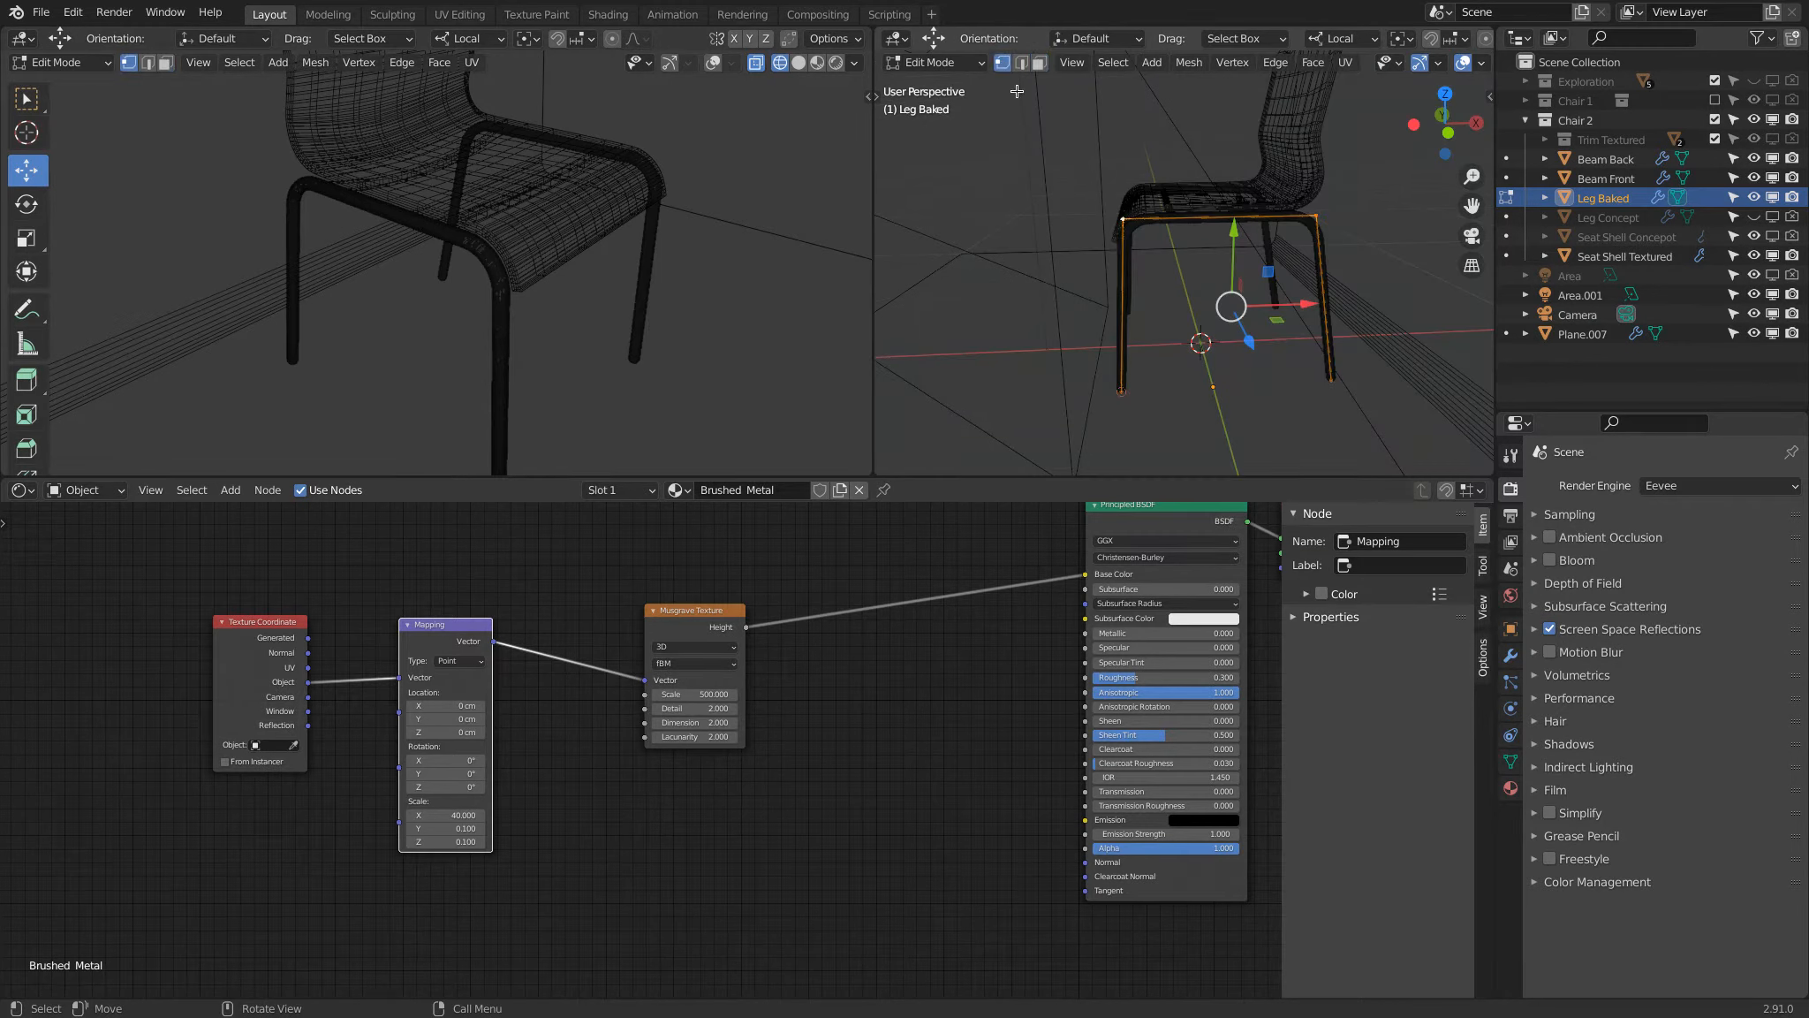
Step: Return to Object Mode, expand Leg Baked's Bevel modifier and turn off viewport display of the Mirror, Bevel.001 and Skin modifiers
left_click(1511, 656)
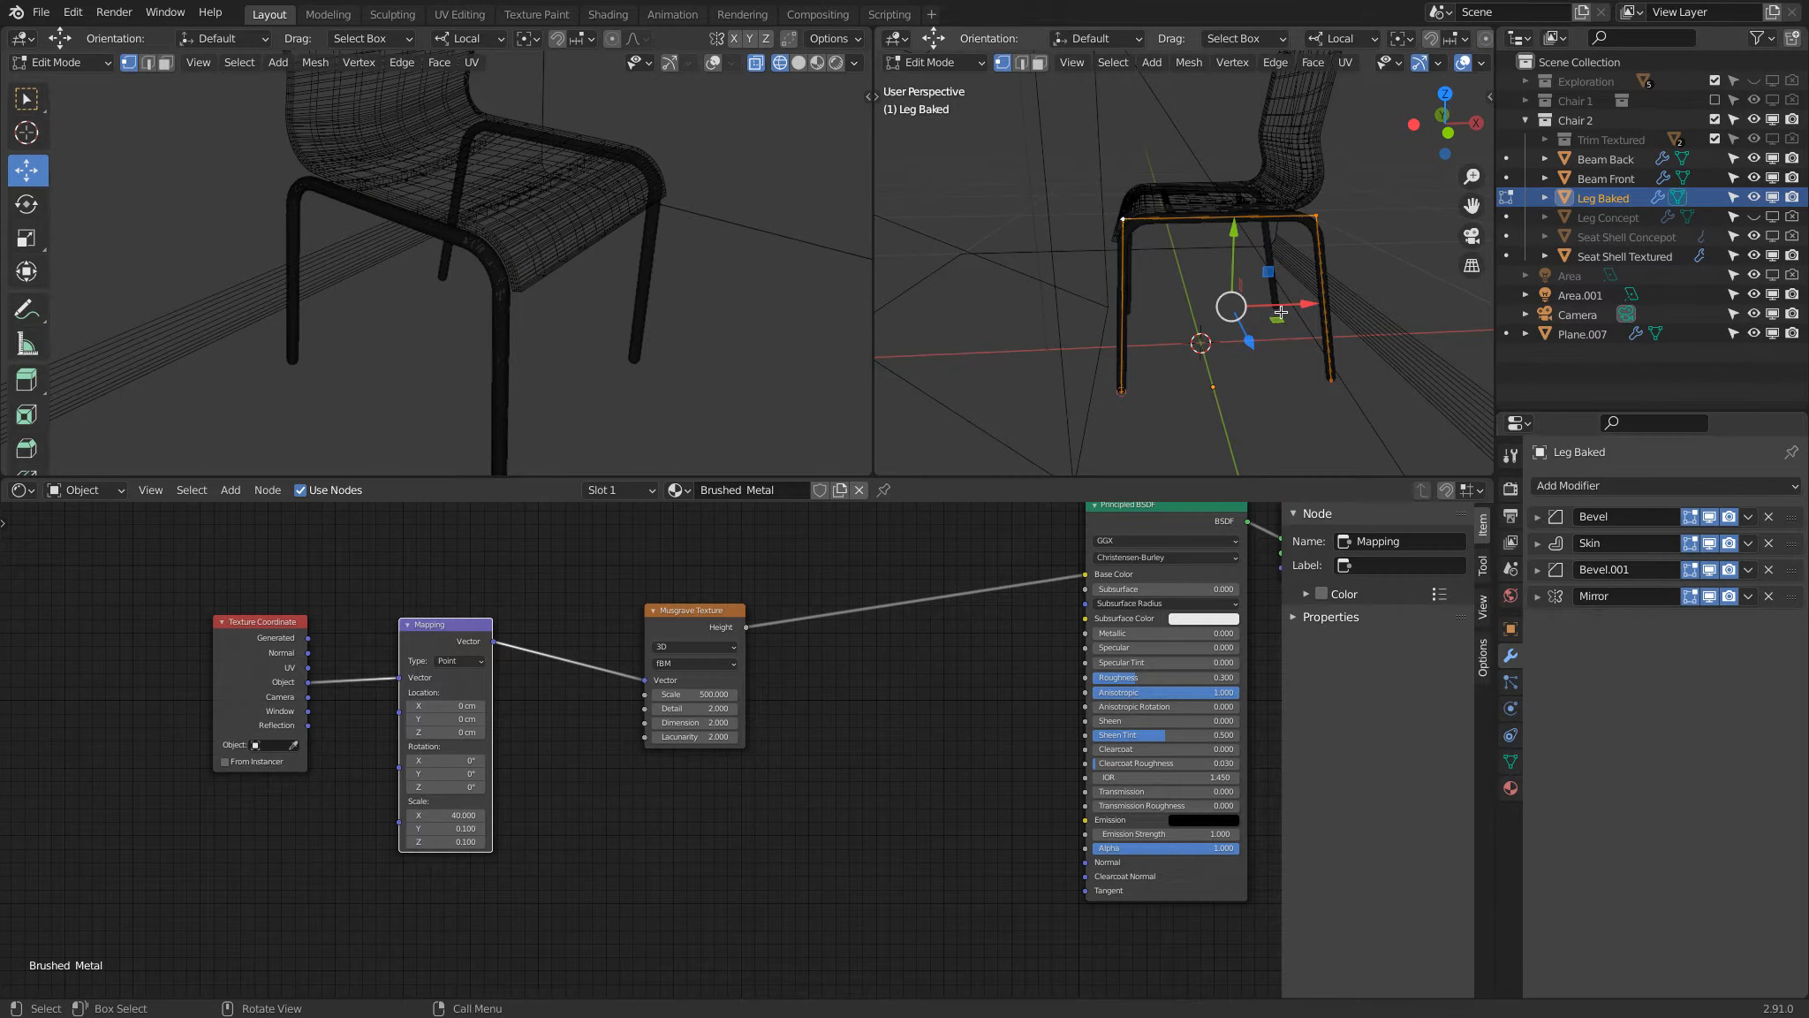
key("Tab")
left_click(1541, 517)
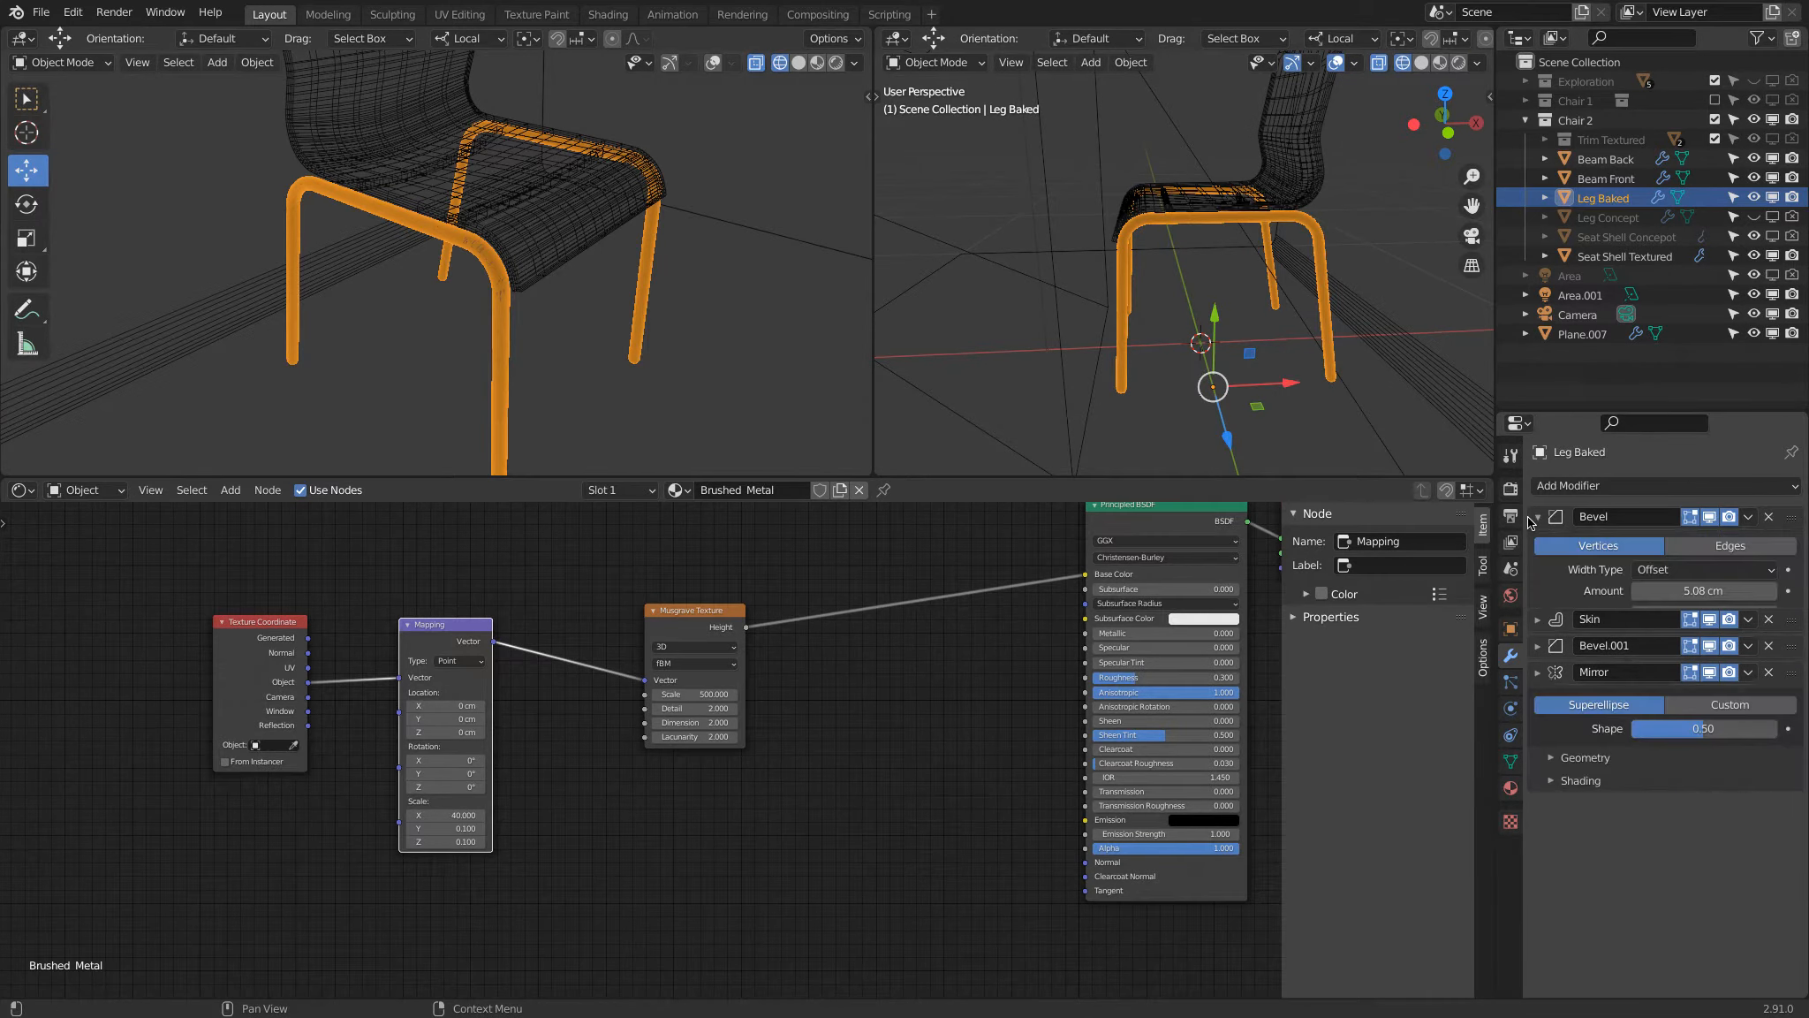
left_click(1746, 518)
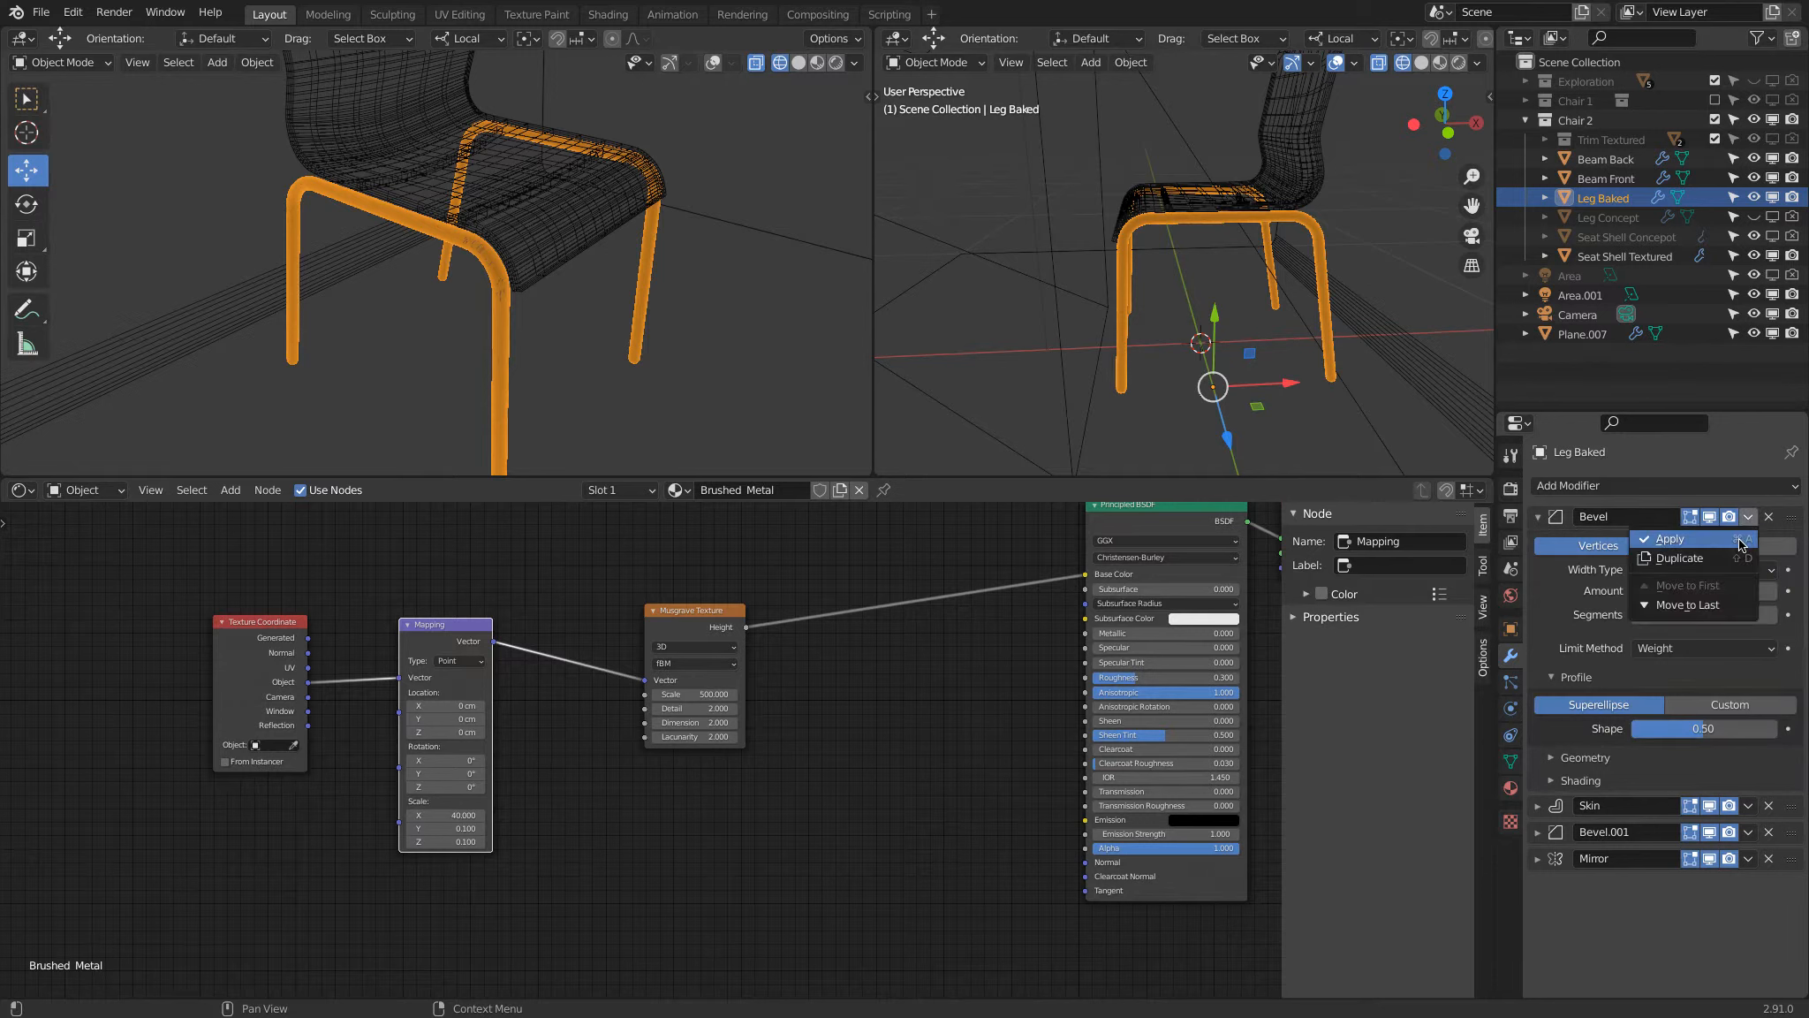
left_click(1711, 860)
left_click(1711, 833)
left_click(1711, 807)
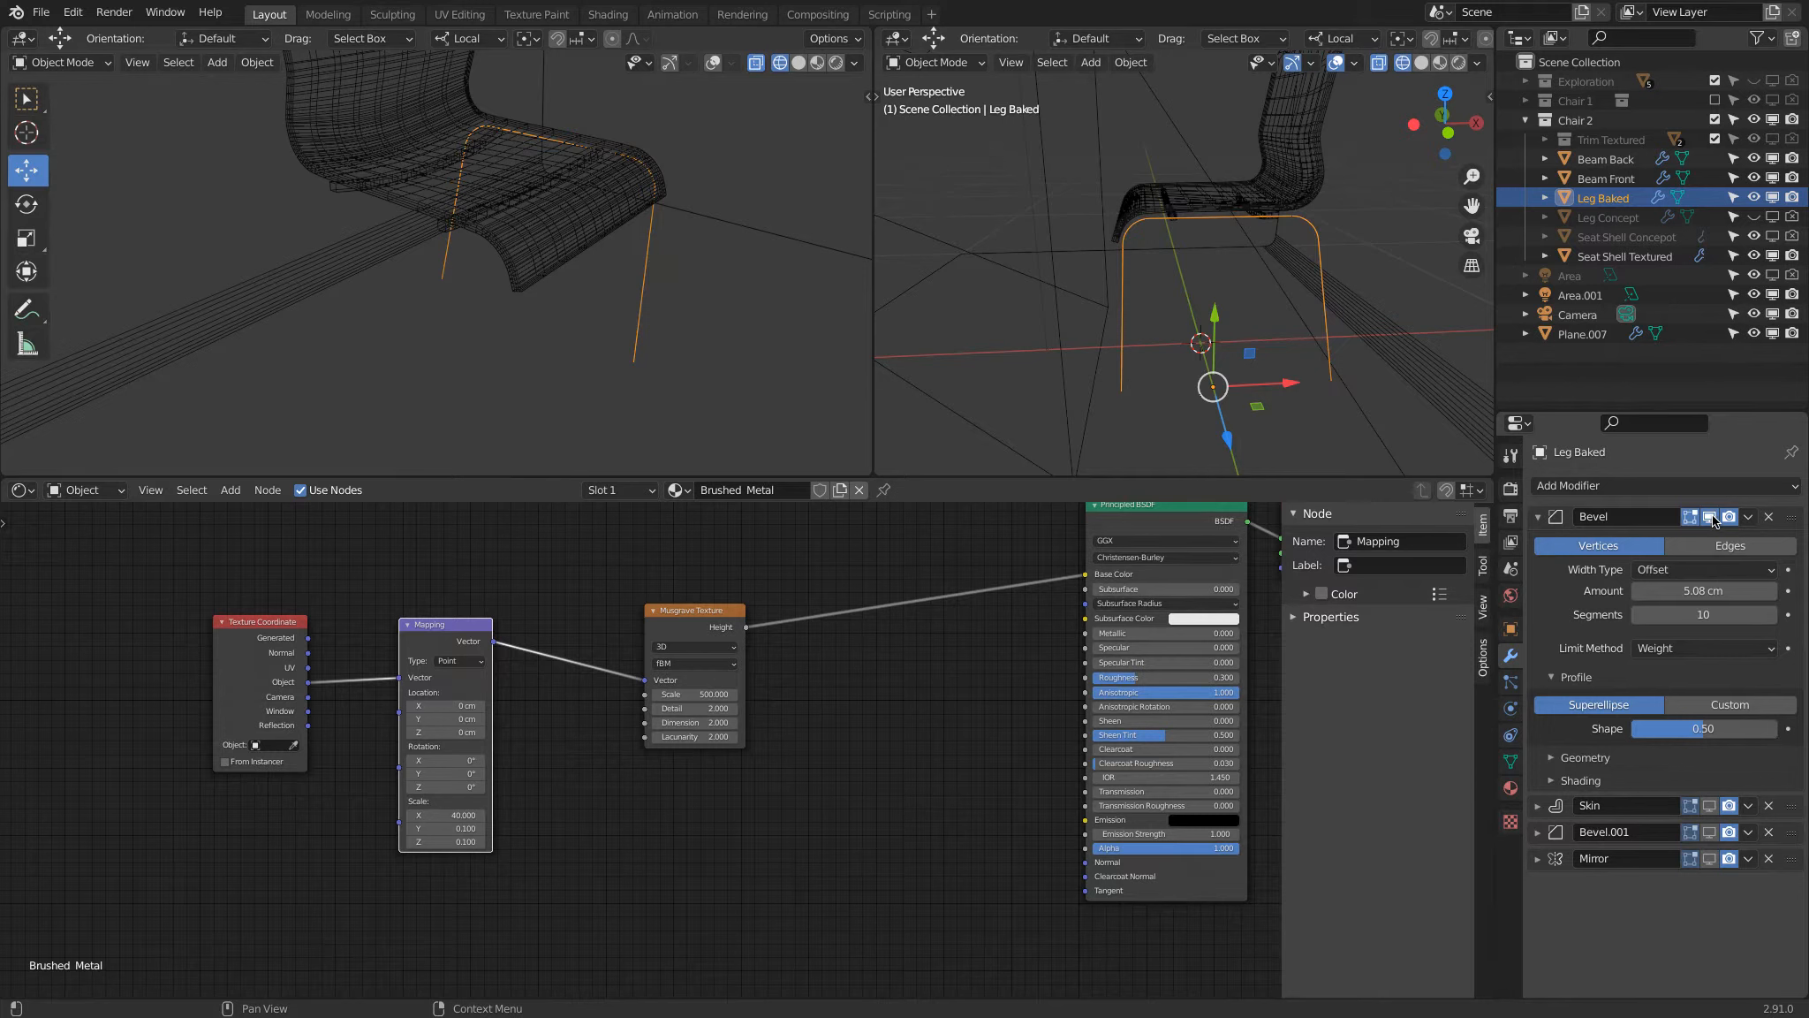
Step: Apply Leg Baked's first Bevel modifier, turn on the Skin modifier's viewport display and apply Skin to the mesh too
left_click(1748, 521)
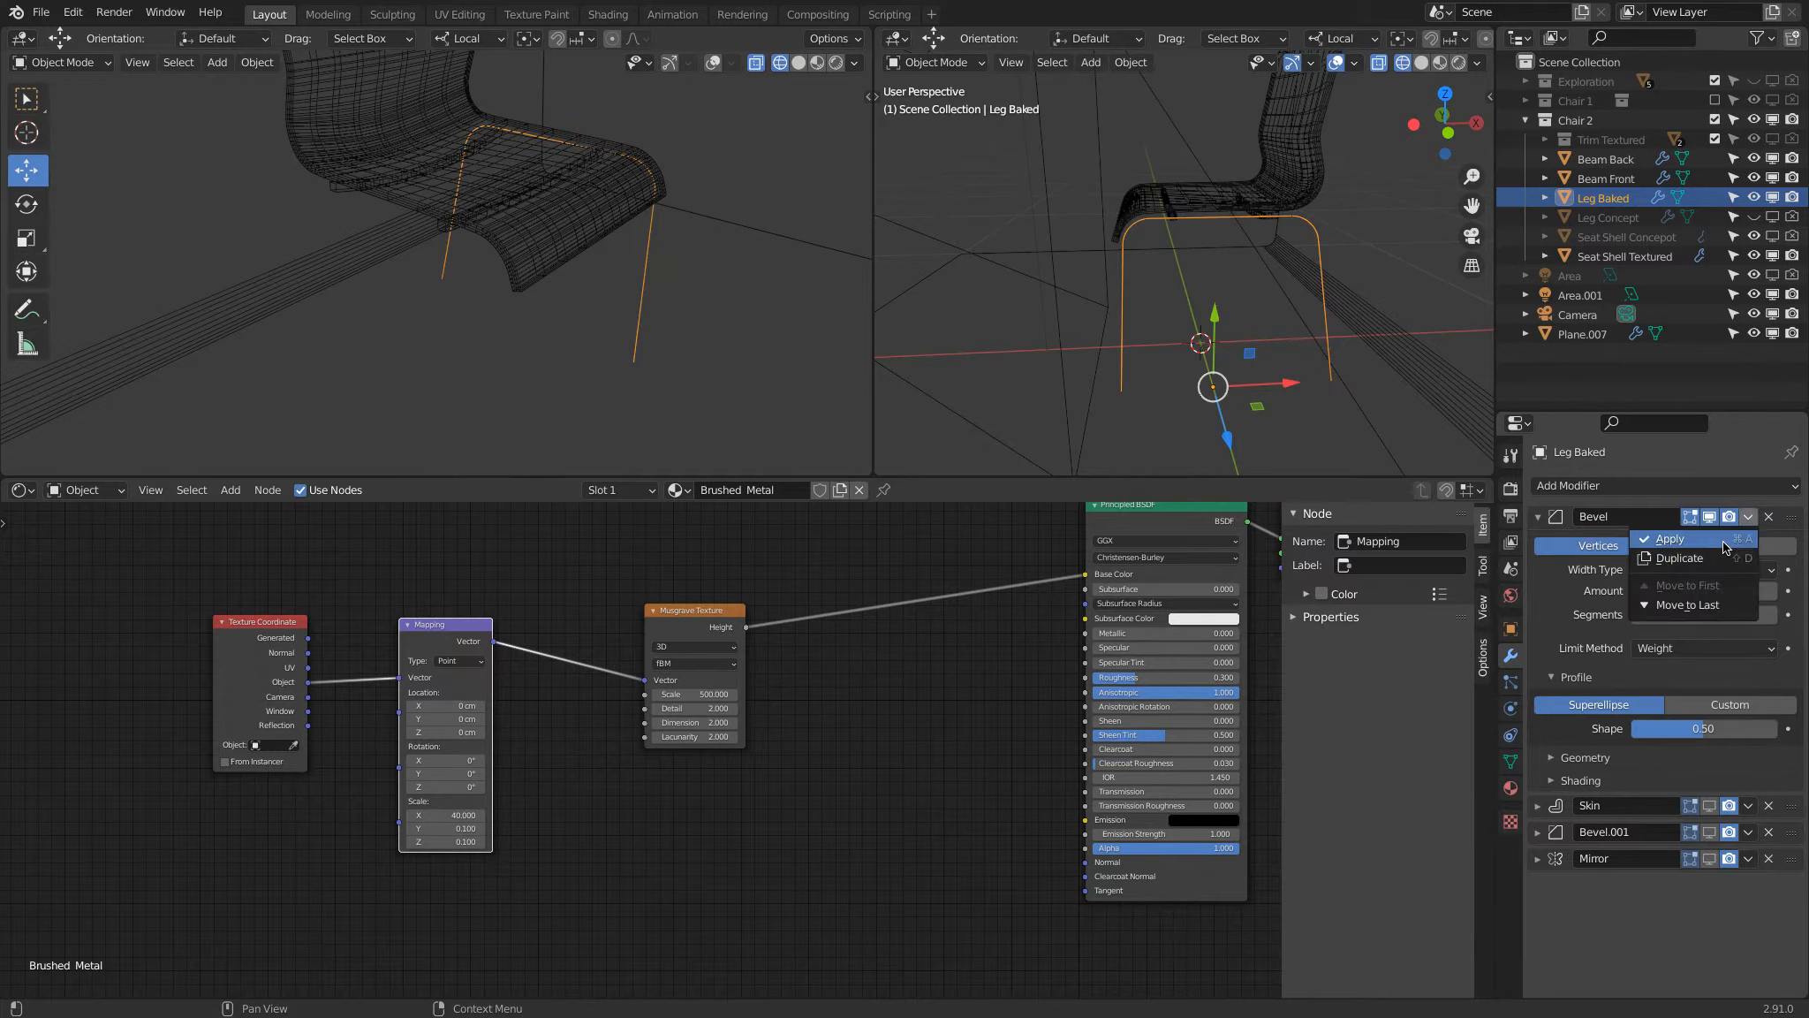
left_click(1725, 541)
left_click(1710, 518)
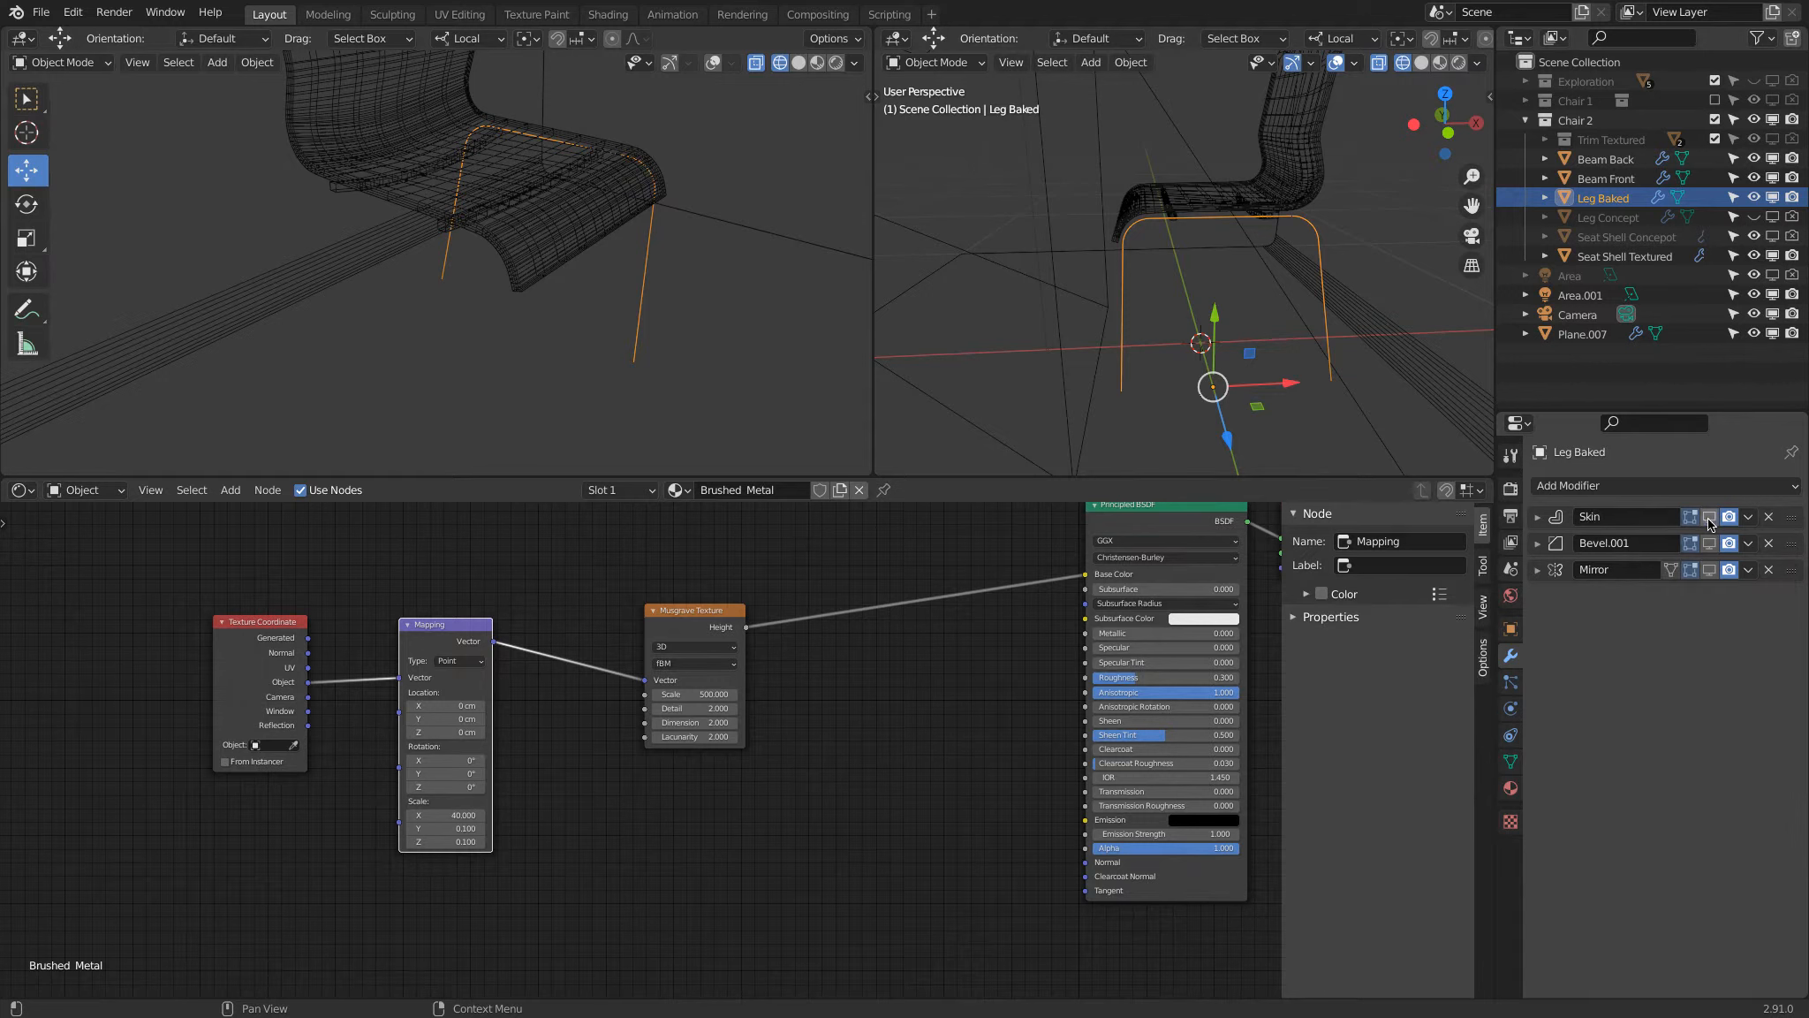
left_click(1538, 518)
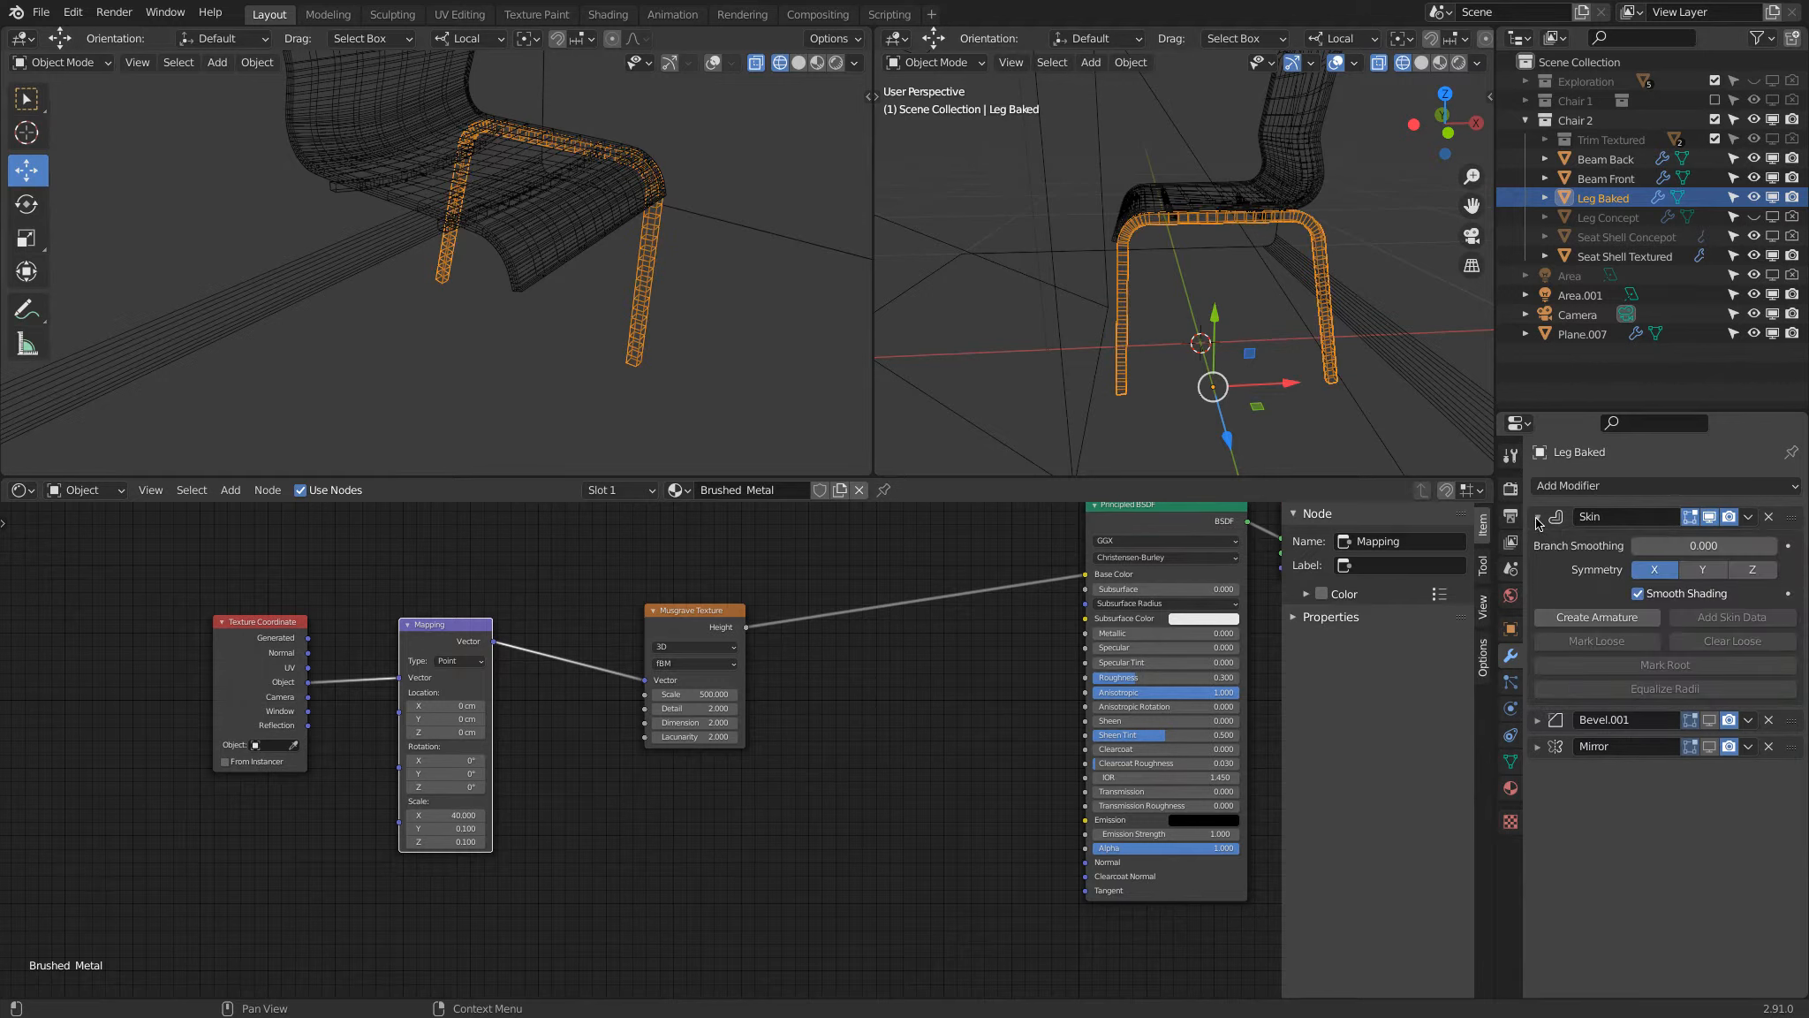
left_click(1538, 520)
left_click(1749, 518)
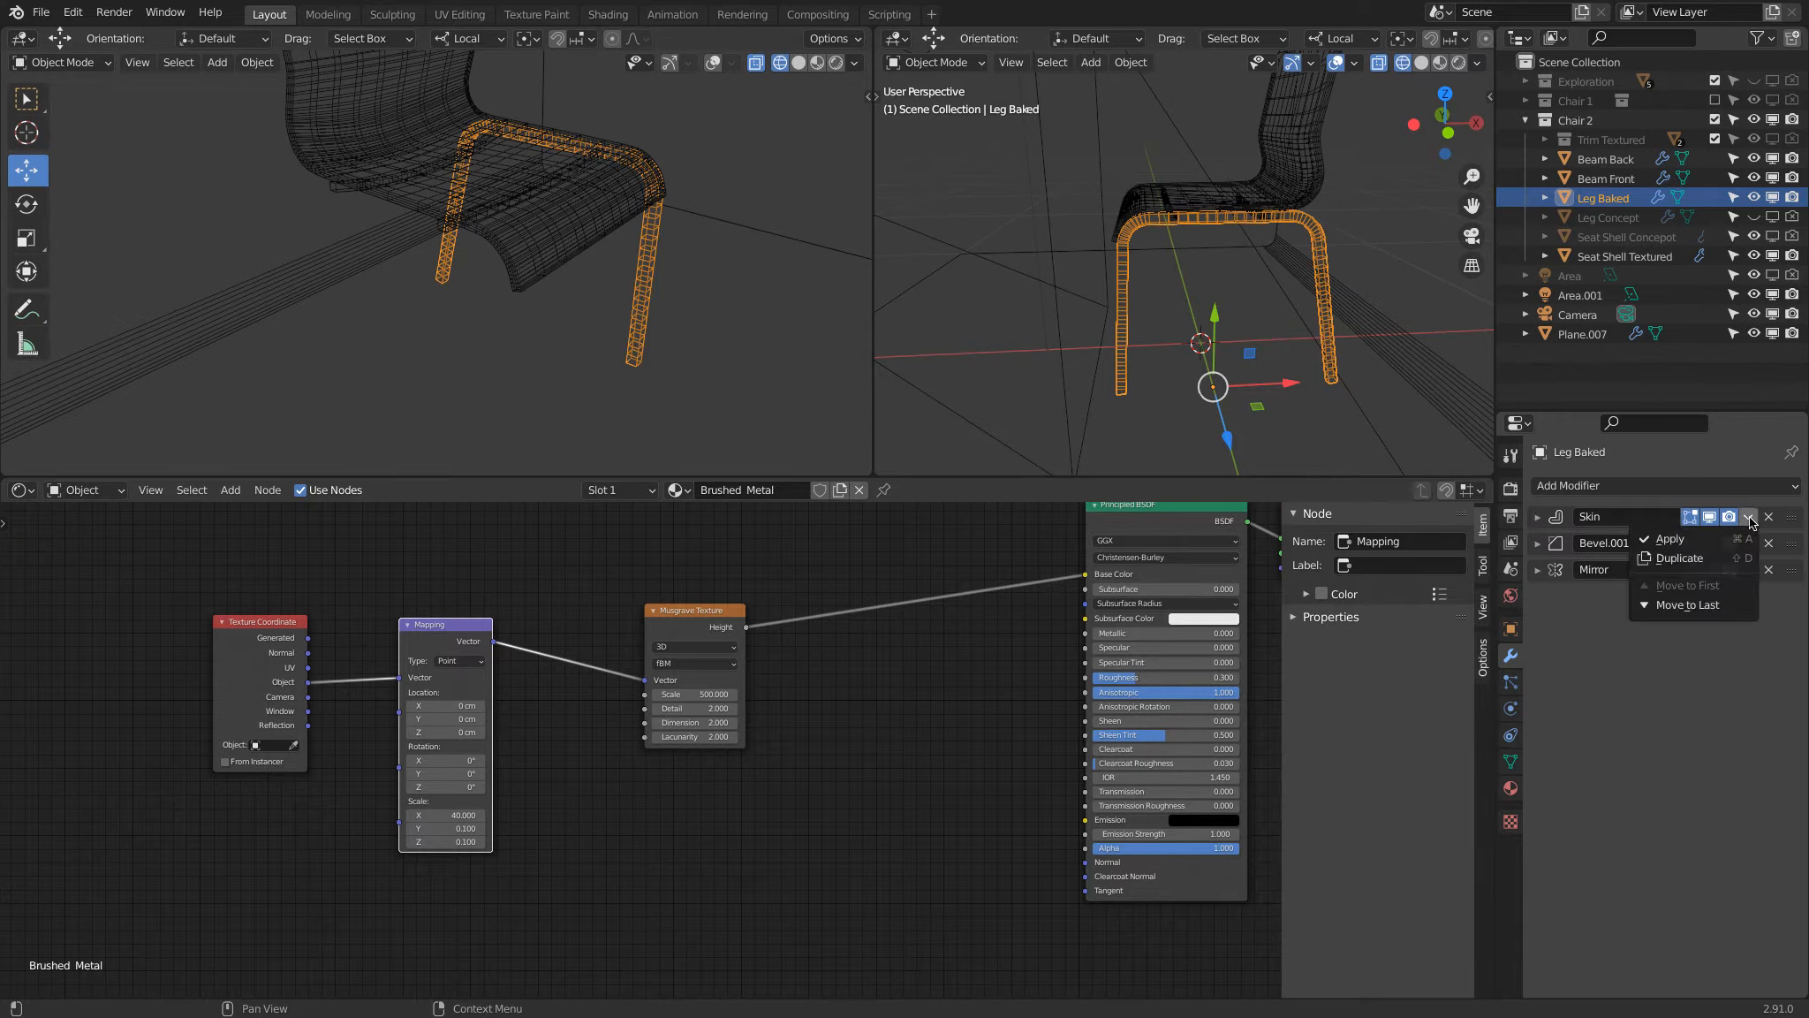
left_click(1727, 541)
Step: In face edit mode, delete the end-cap faces at the bottoms of both Leg Baked legs
middle_click_drag(1213, 412, 1151, 337)
scroll(1265, 424, "up", 4)
key("Tab")
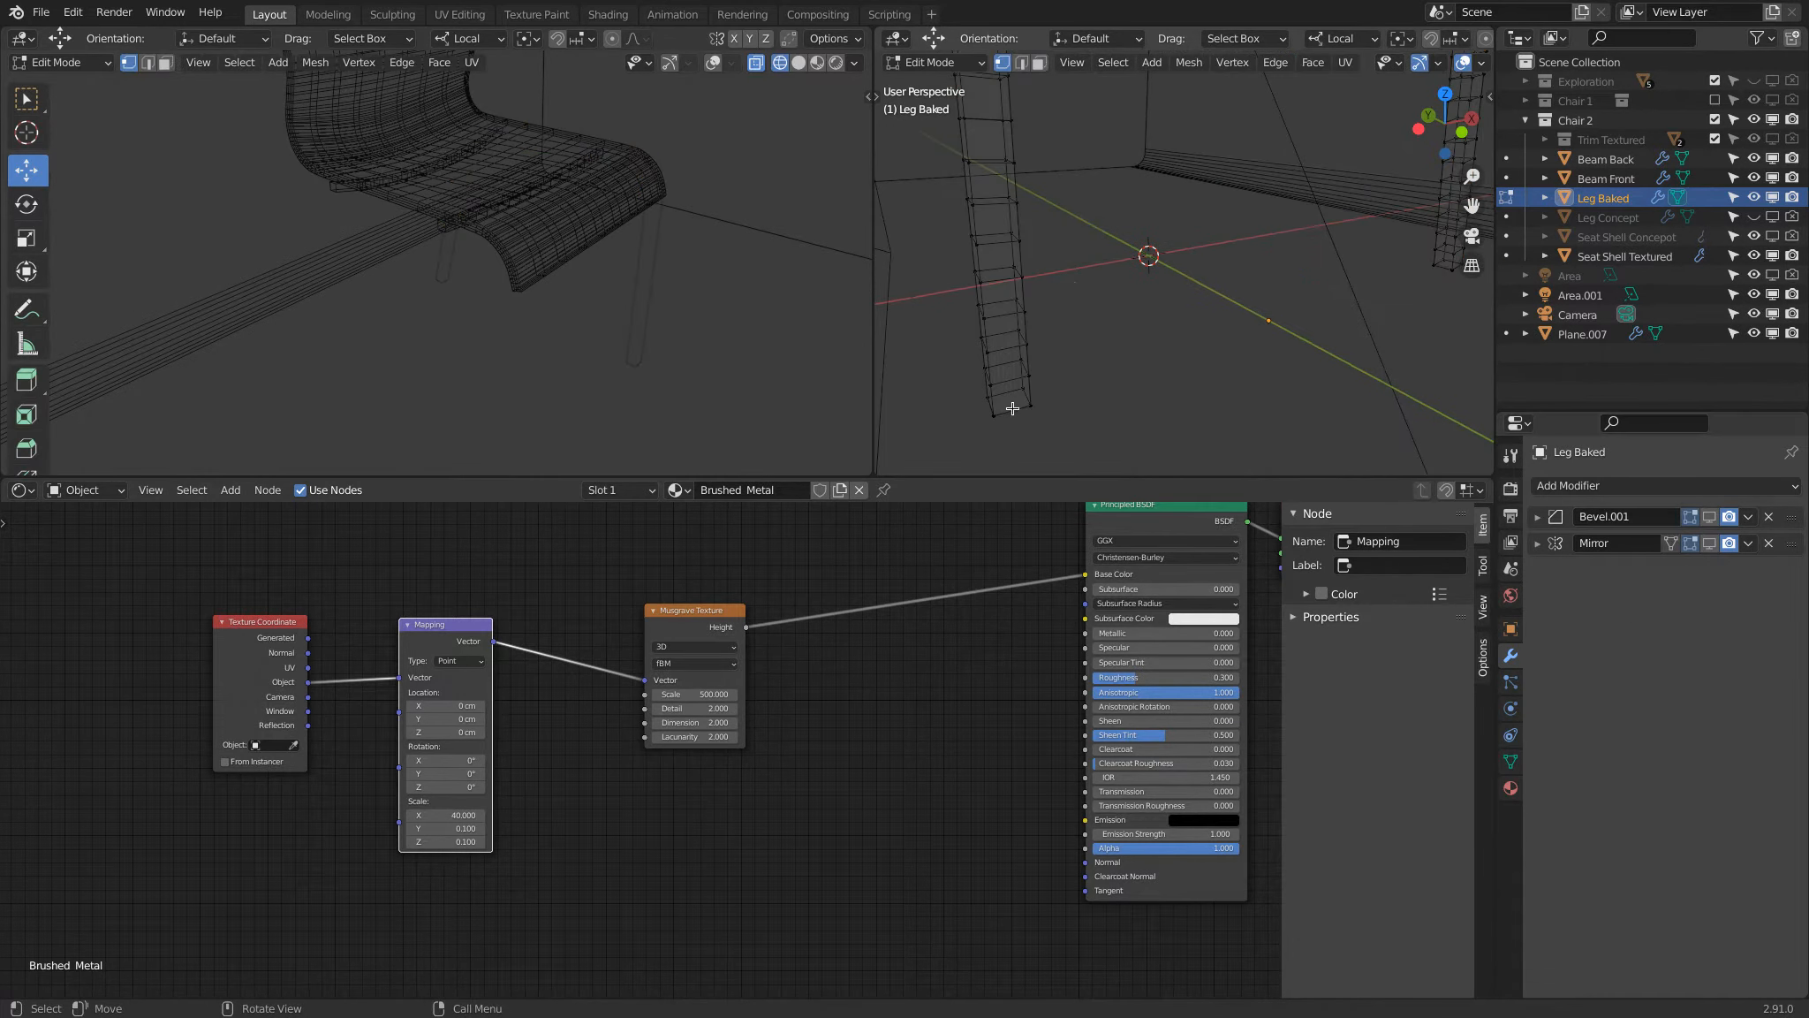
left_click(1051, 59)
left_click(1041, 63)
left_click(1012, 408)
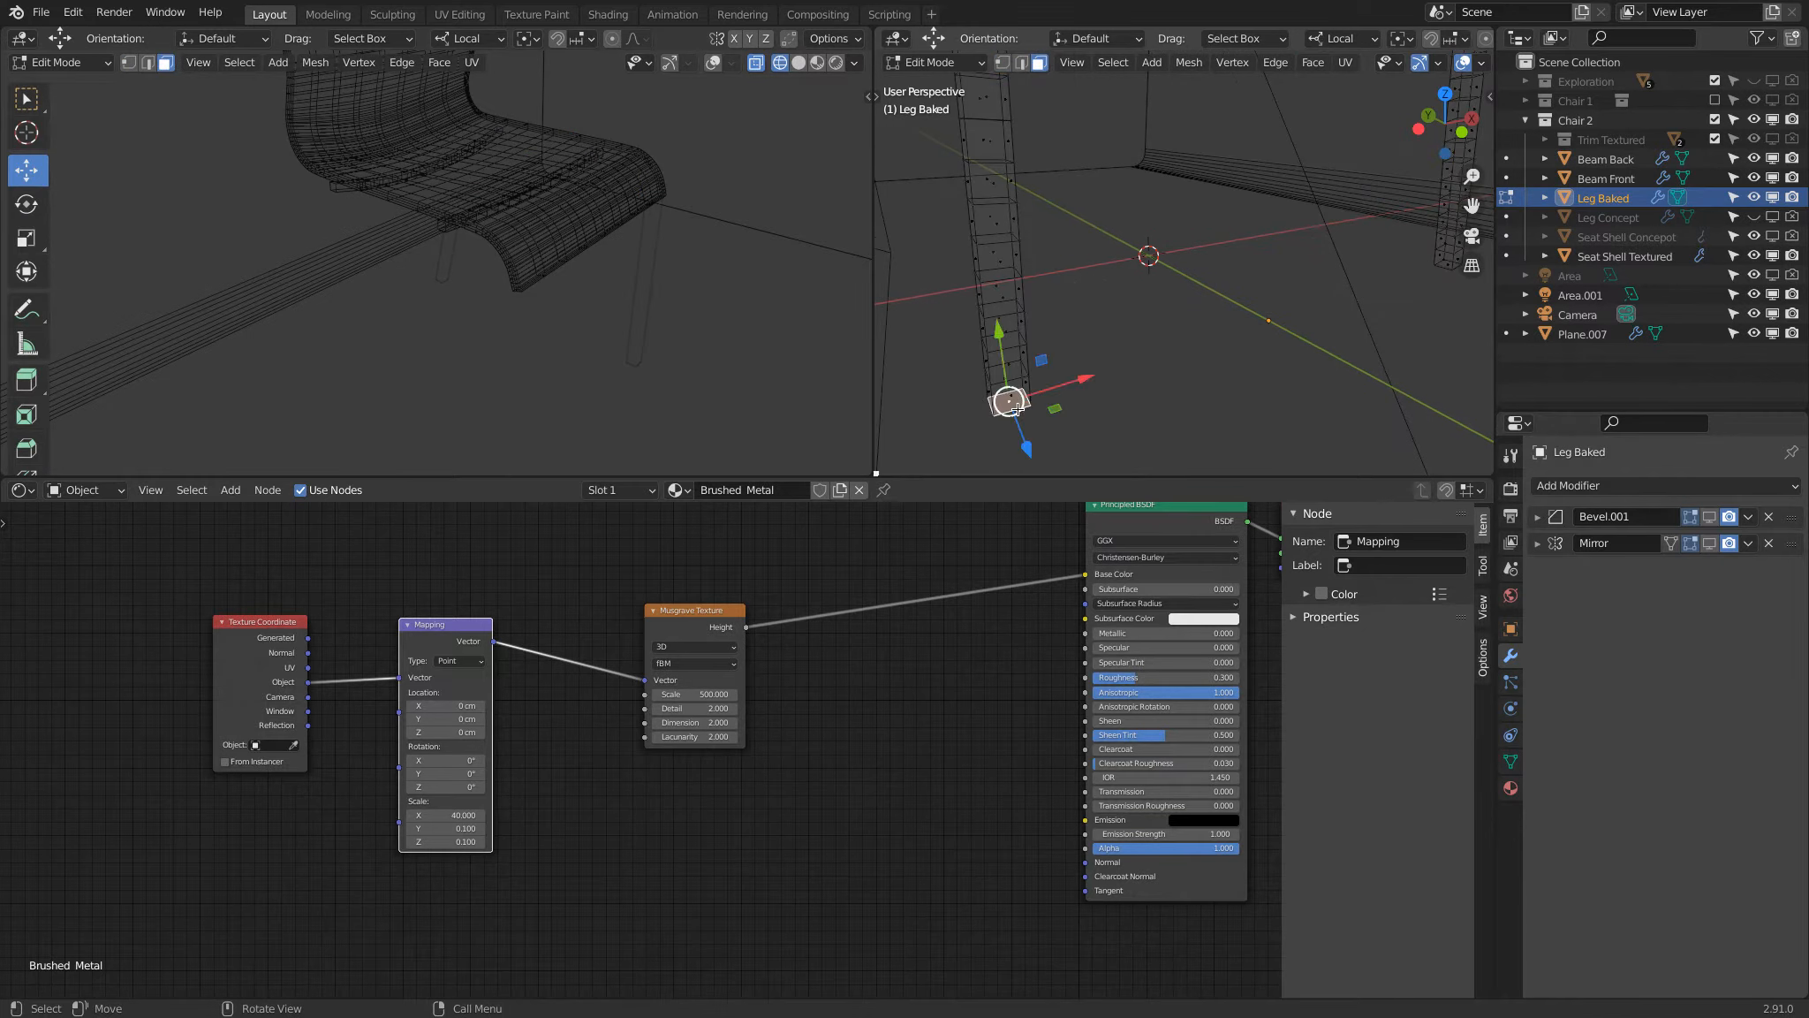
scroll(1140, 345, "down", 2)
key("x")
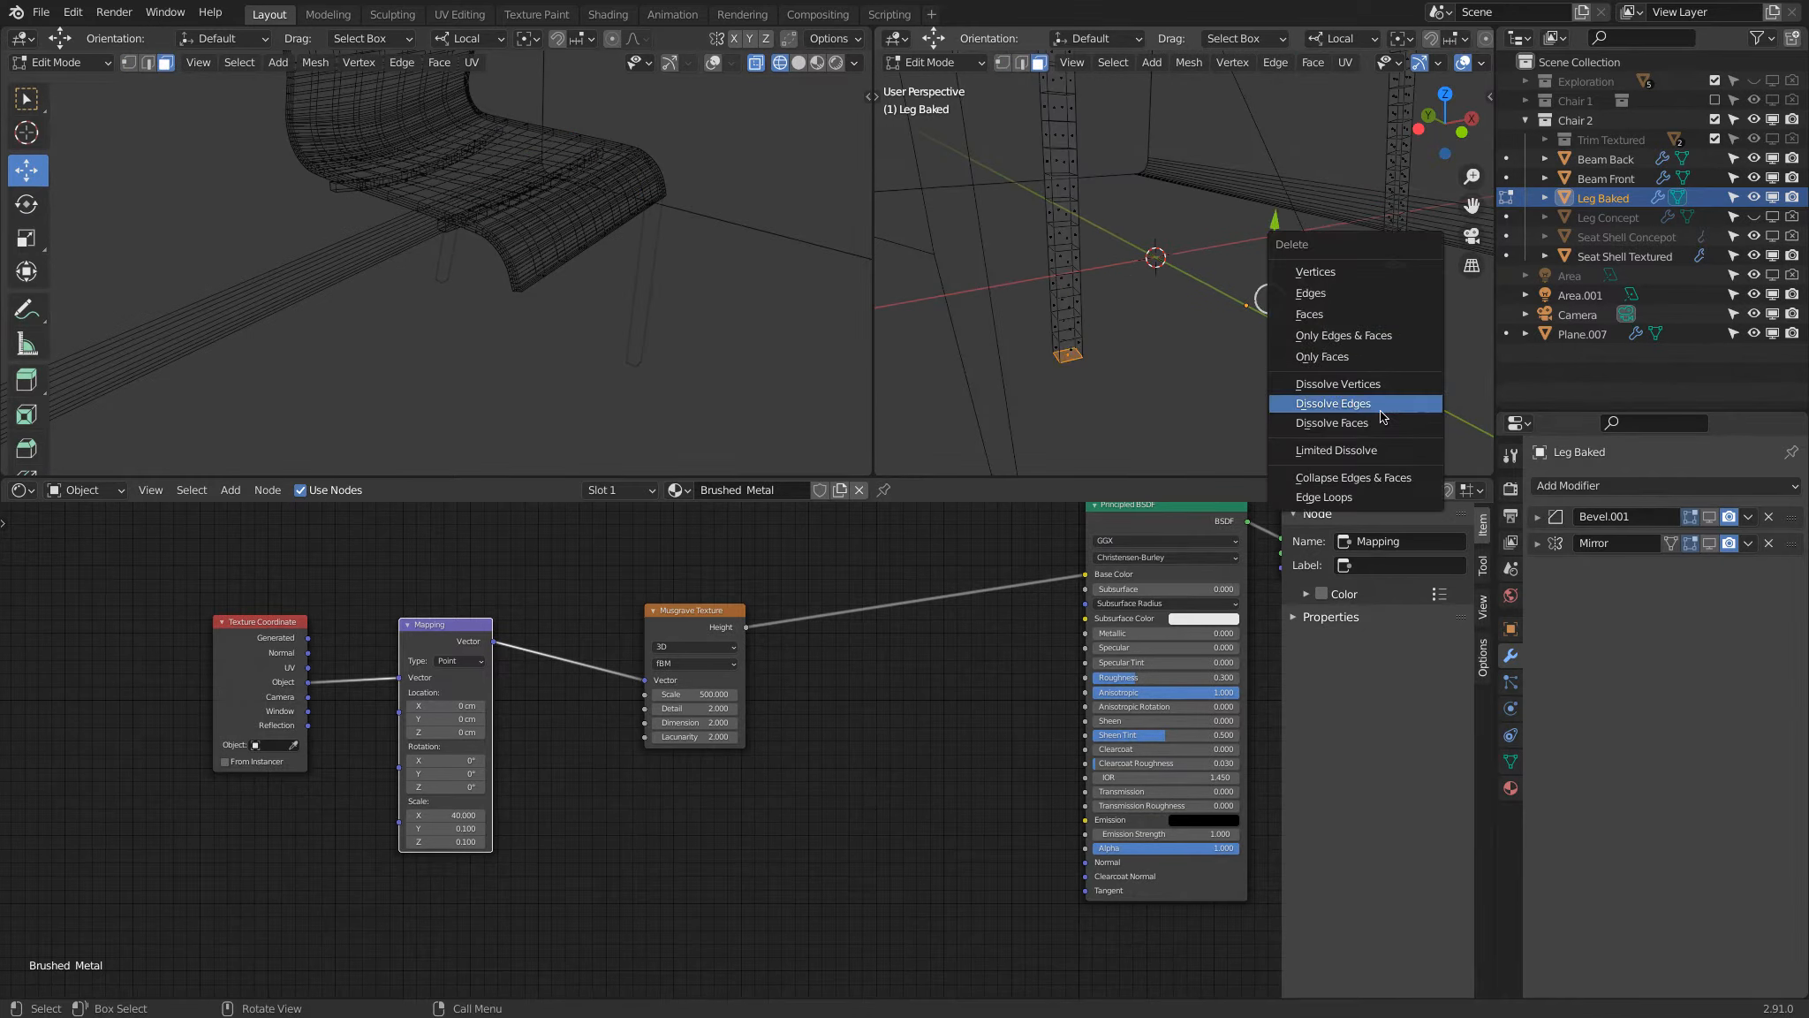
left_click(1370, 314)
Step: Turn on viewport display of Bevel.001, set the perspective view to solid shading and examine the leg ends in Object Mode
left_click(1710, 519)
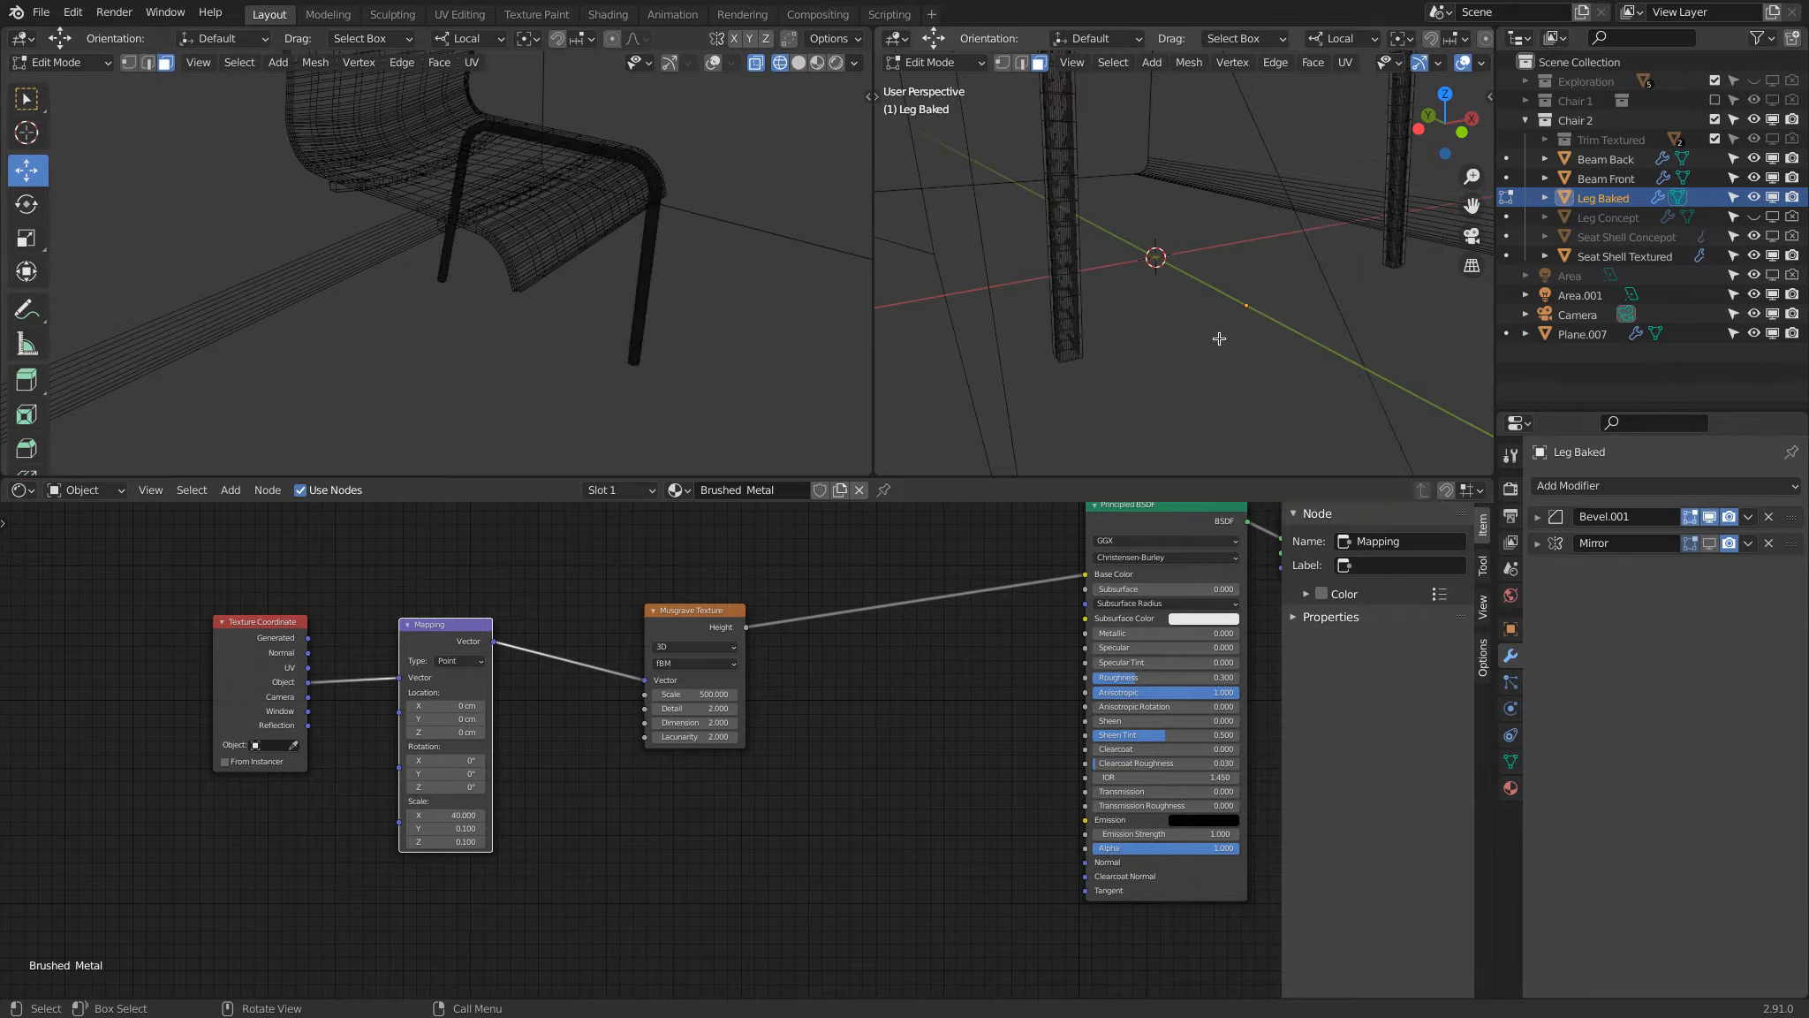
scroll(1220, 354, "down", 1)
scroll(1236, 325, "down", 2)
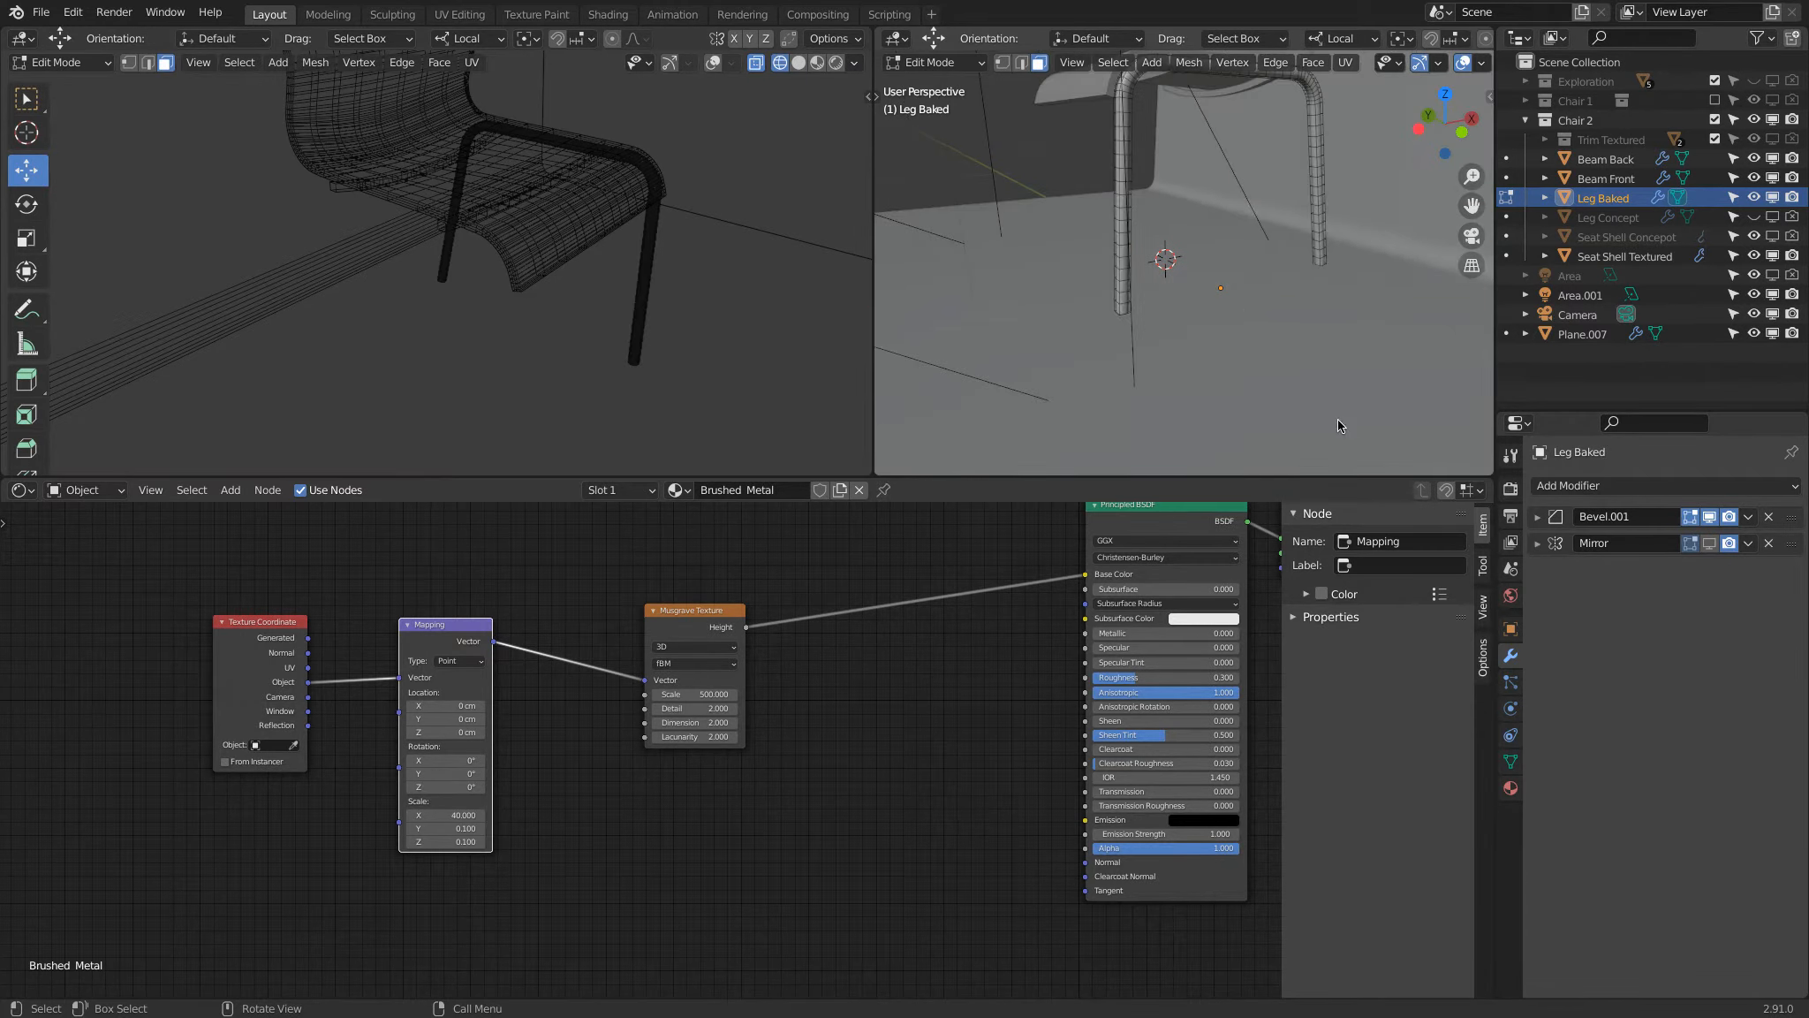
key("Tab")
scroll(1281, 327, "down", 3)
middle_click_drag(1270, 309, 1125, 196, "shift")
scroll(1233, 375, "up", 5)
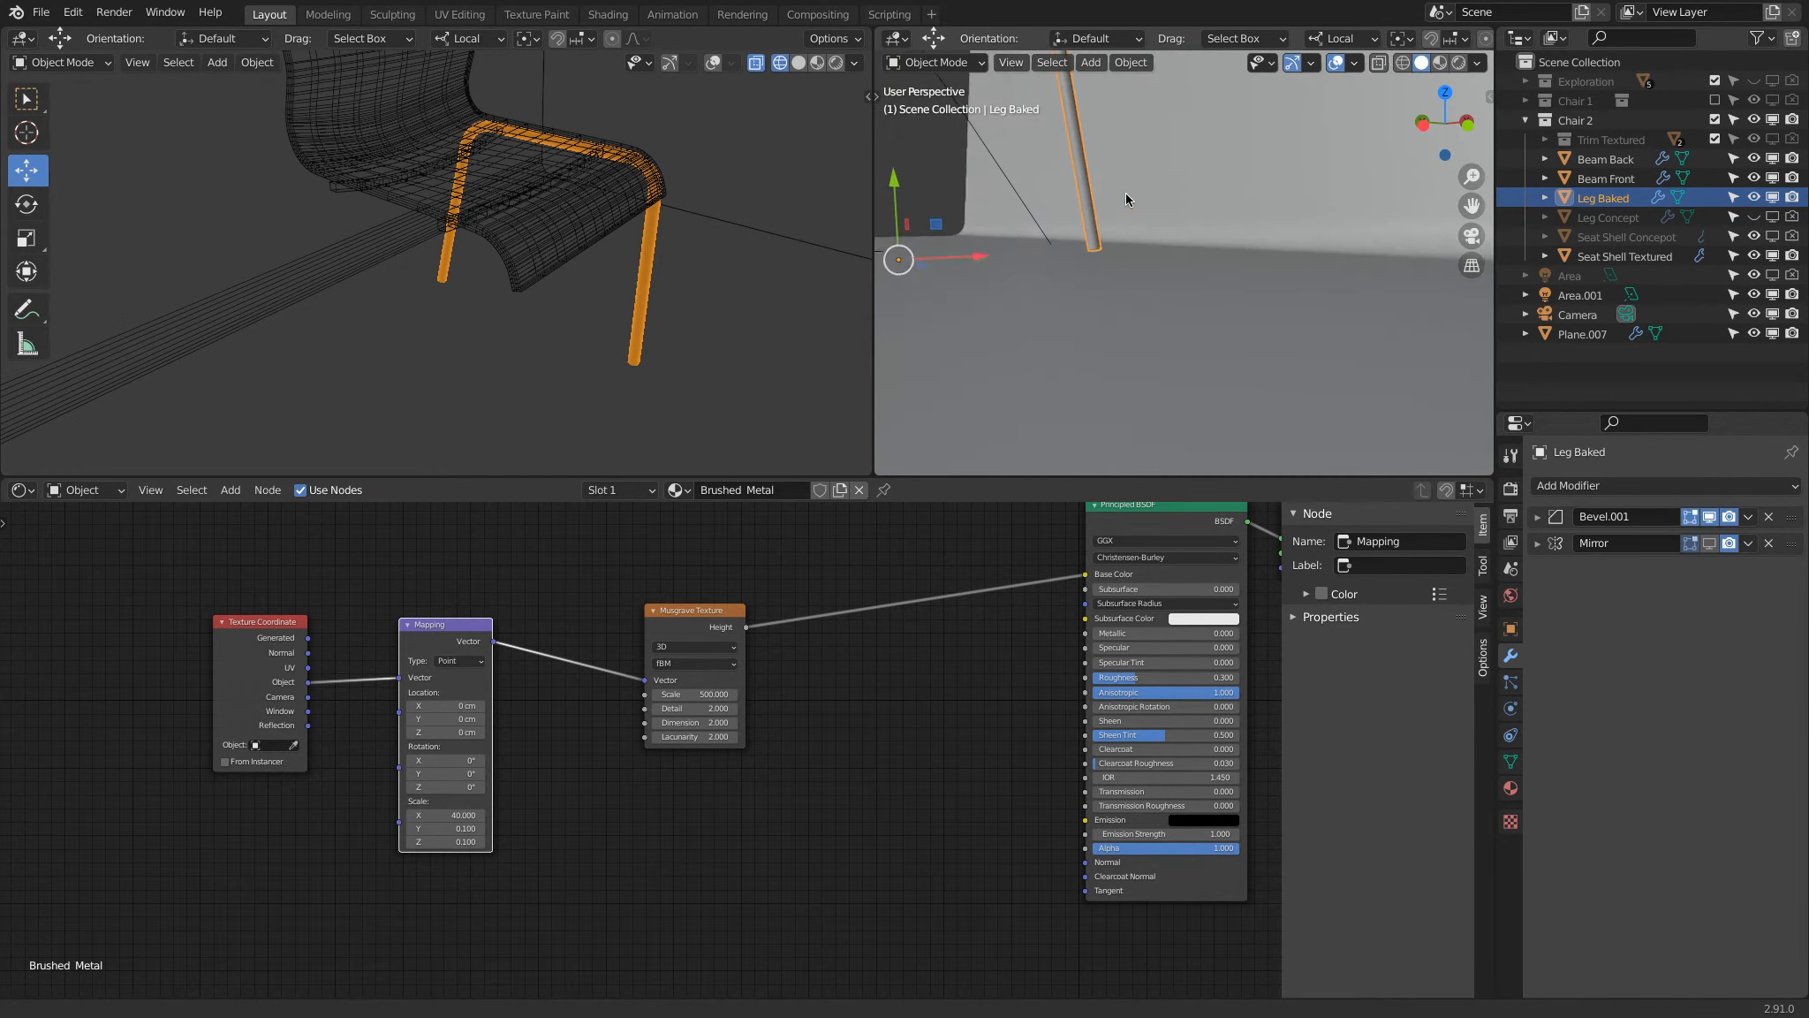
scroll(1115, 228, "up", 2)
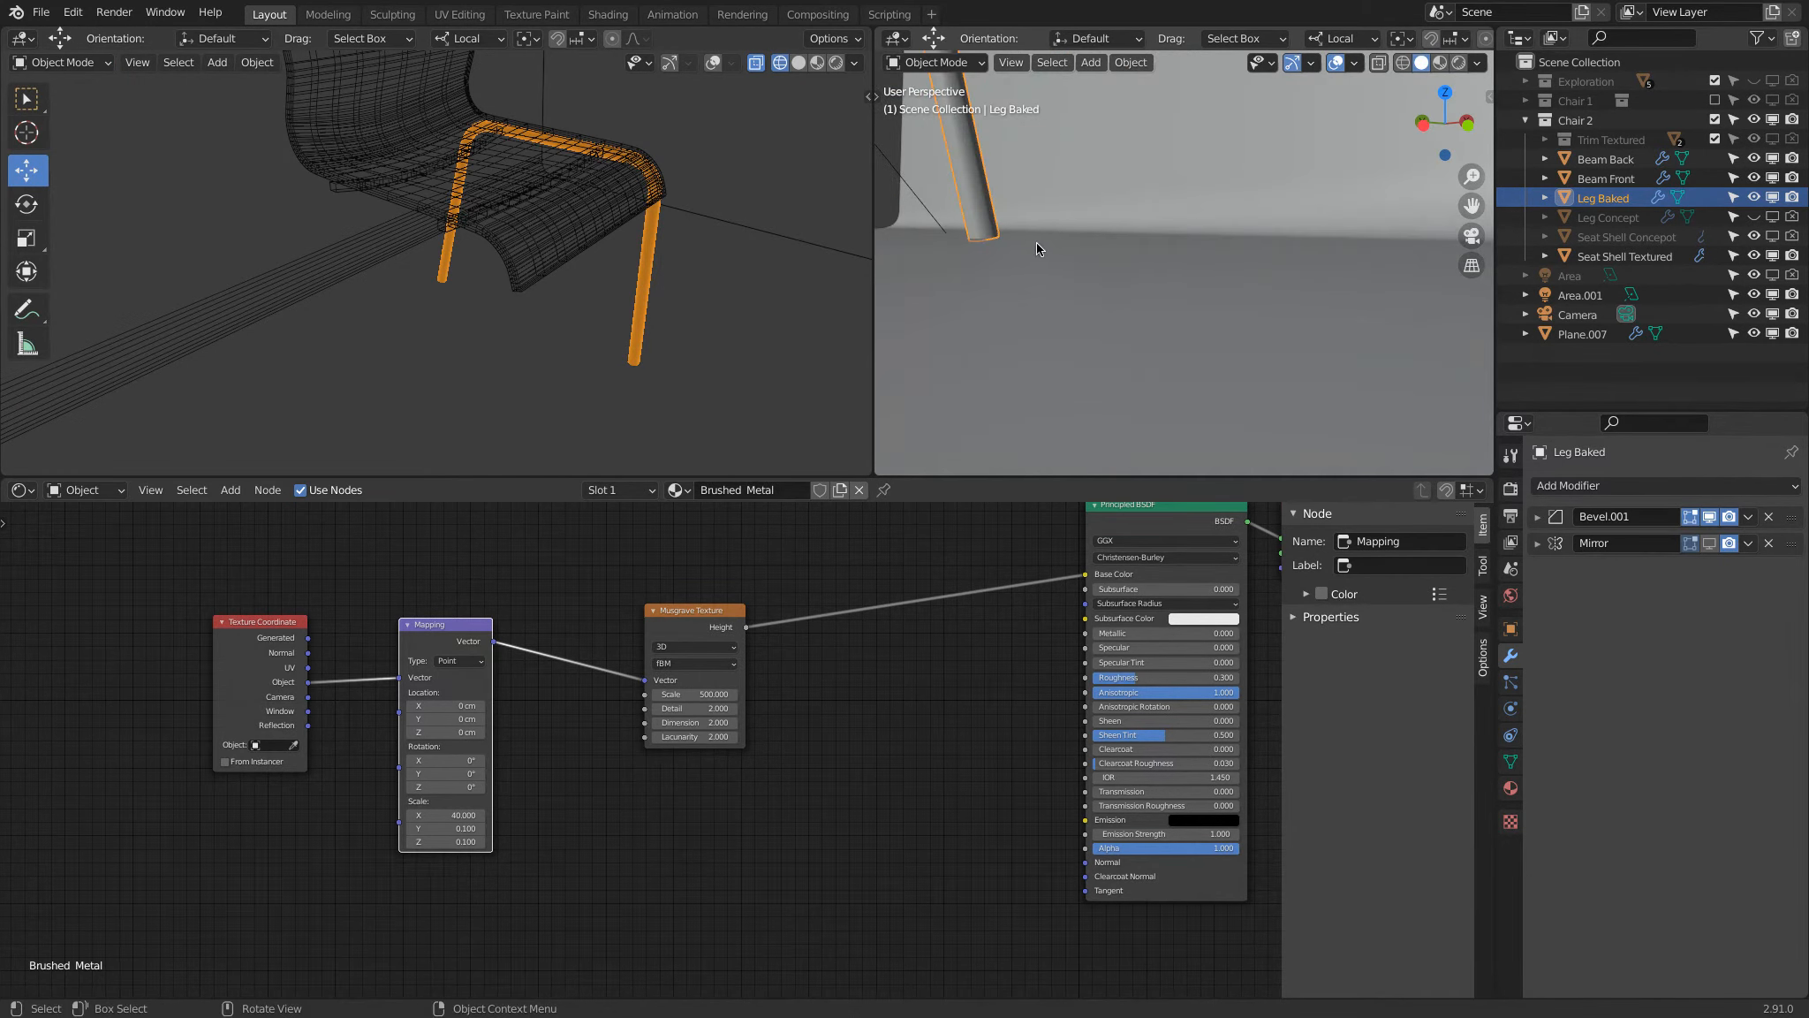
scroll(1037, 243, "down", 6)
middle_click_drag(1036, 243, 1165, 262, "shift")
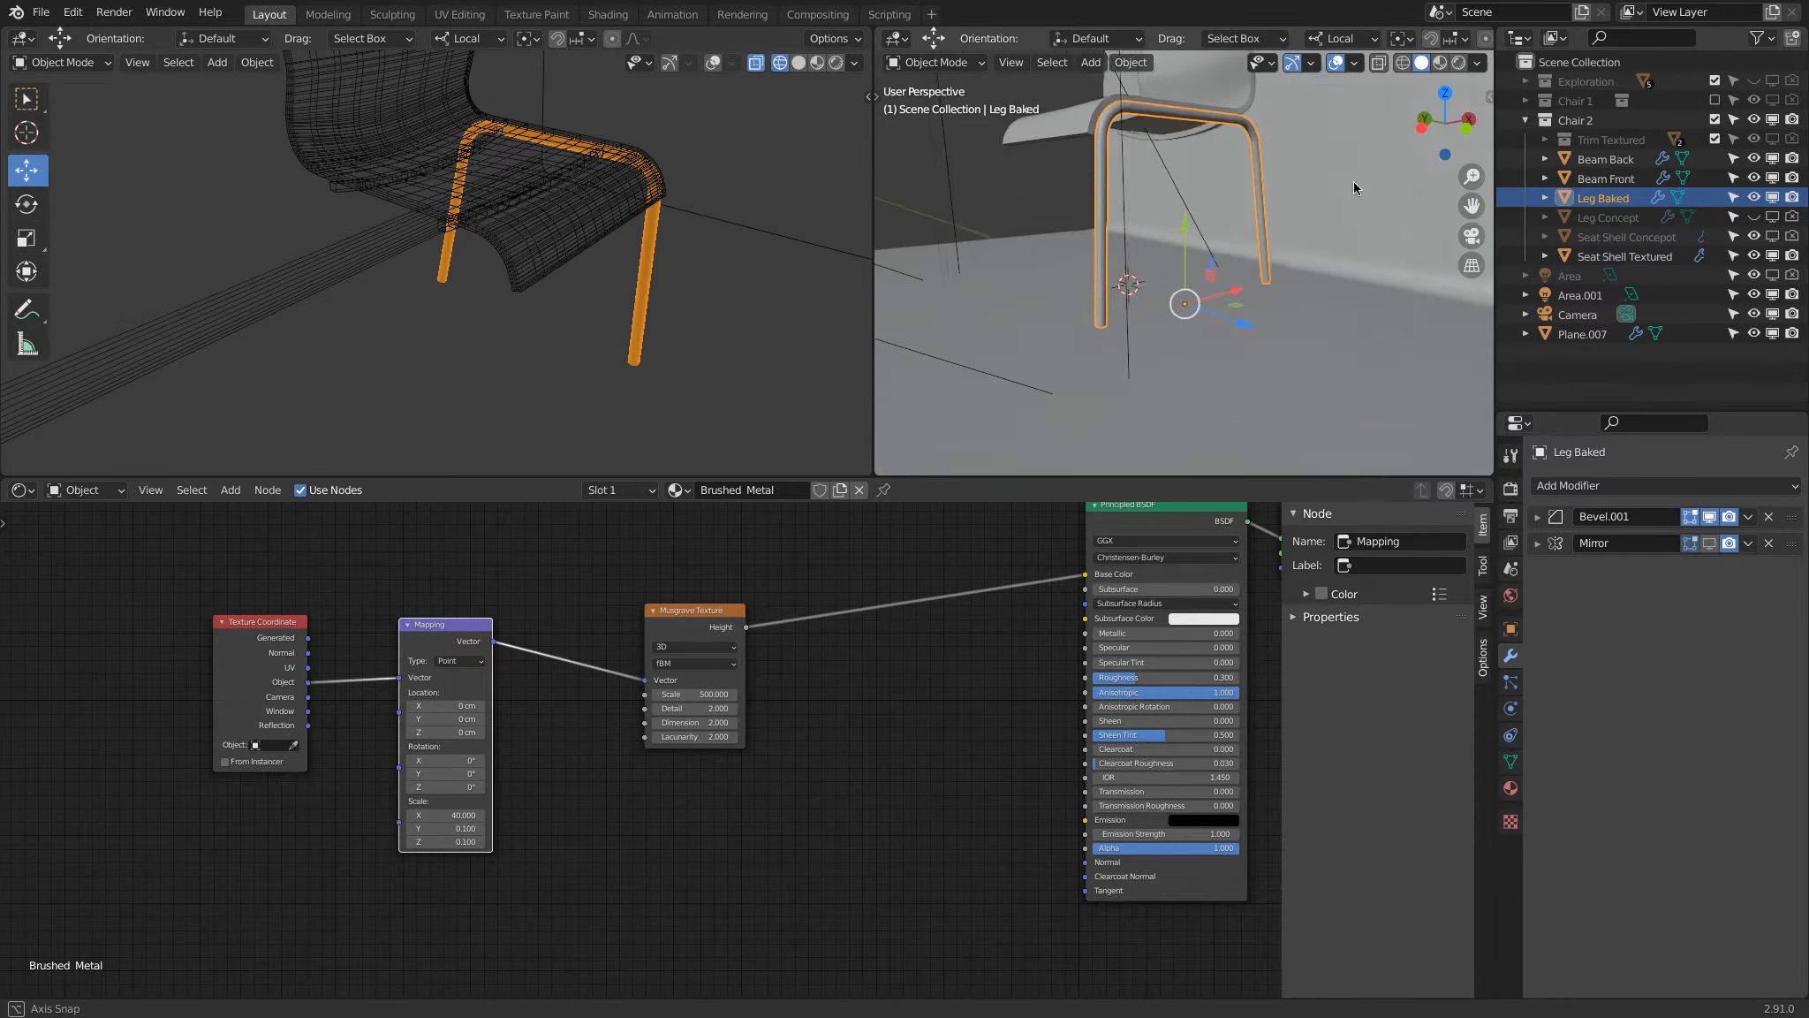
middle_click_drag(1025, 312, 958, 338)
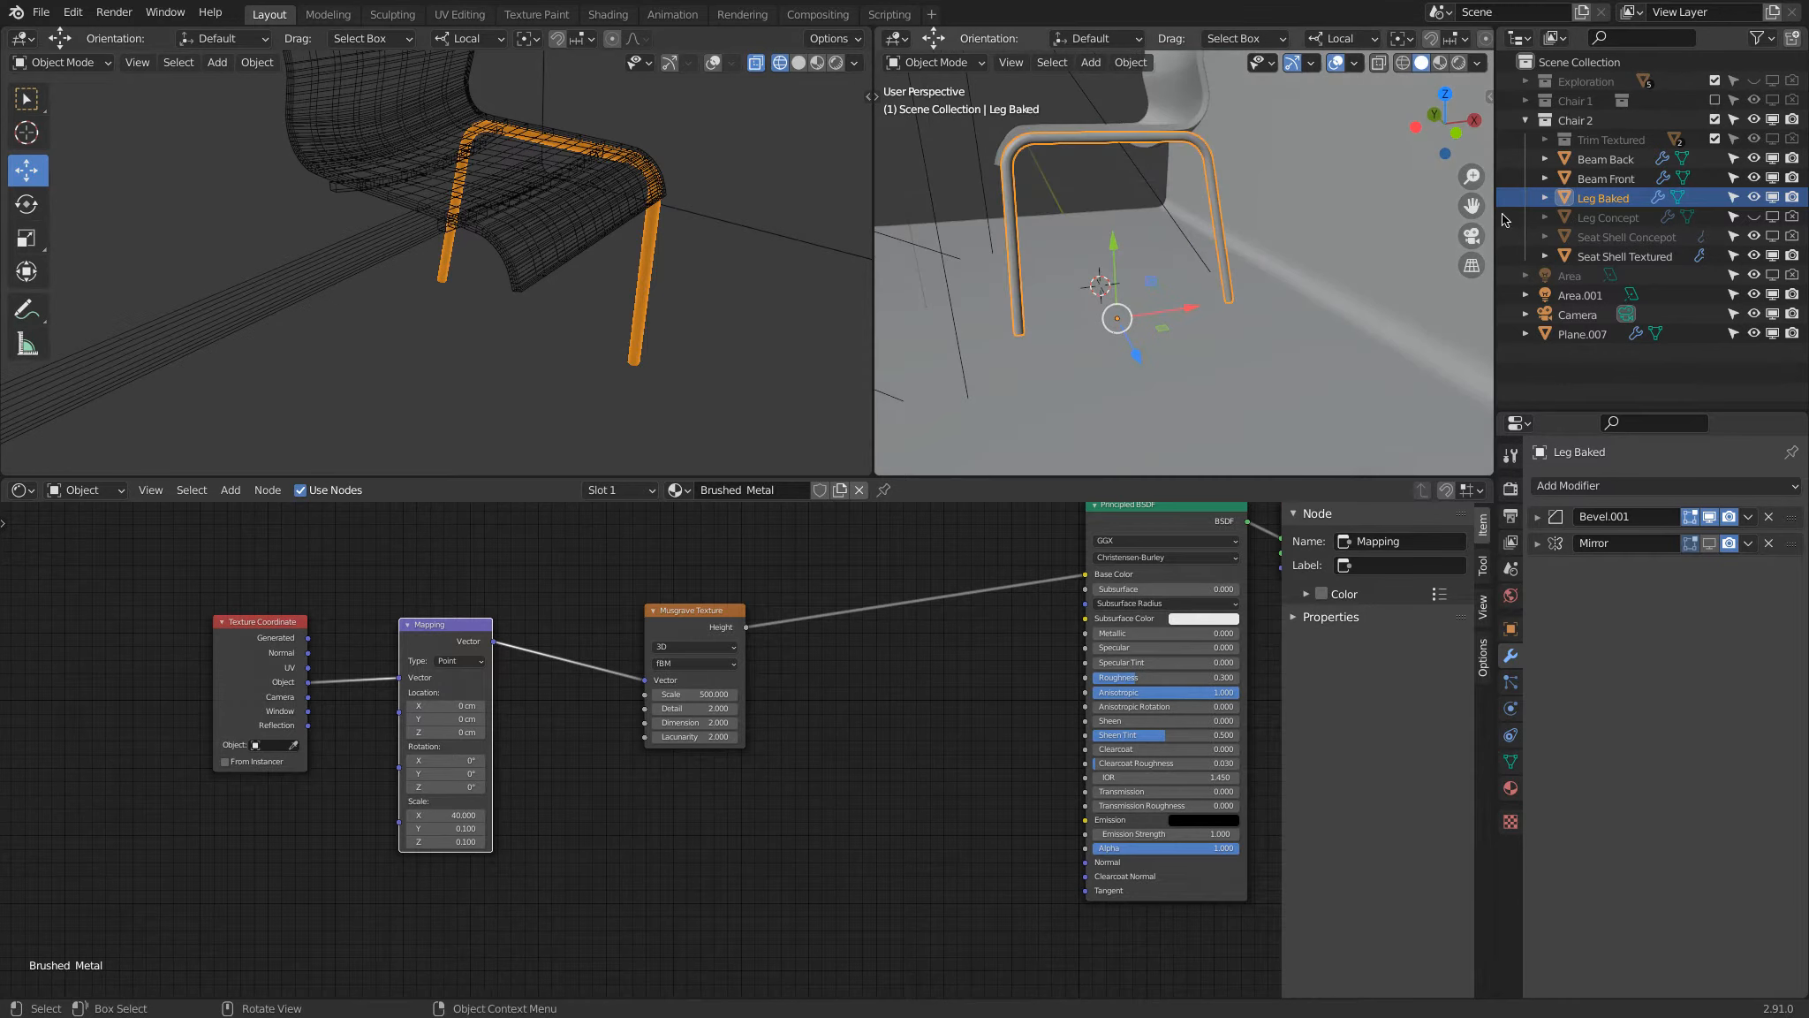
Step: Temporarily swap Leg Baked for the Leg Concept object in the views to compare them, and restore Leg Baked
left_click(1755, 197)
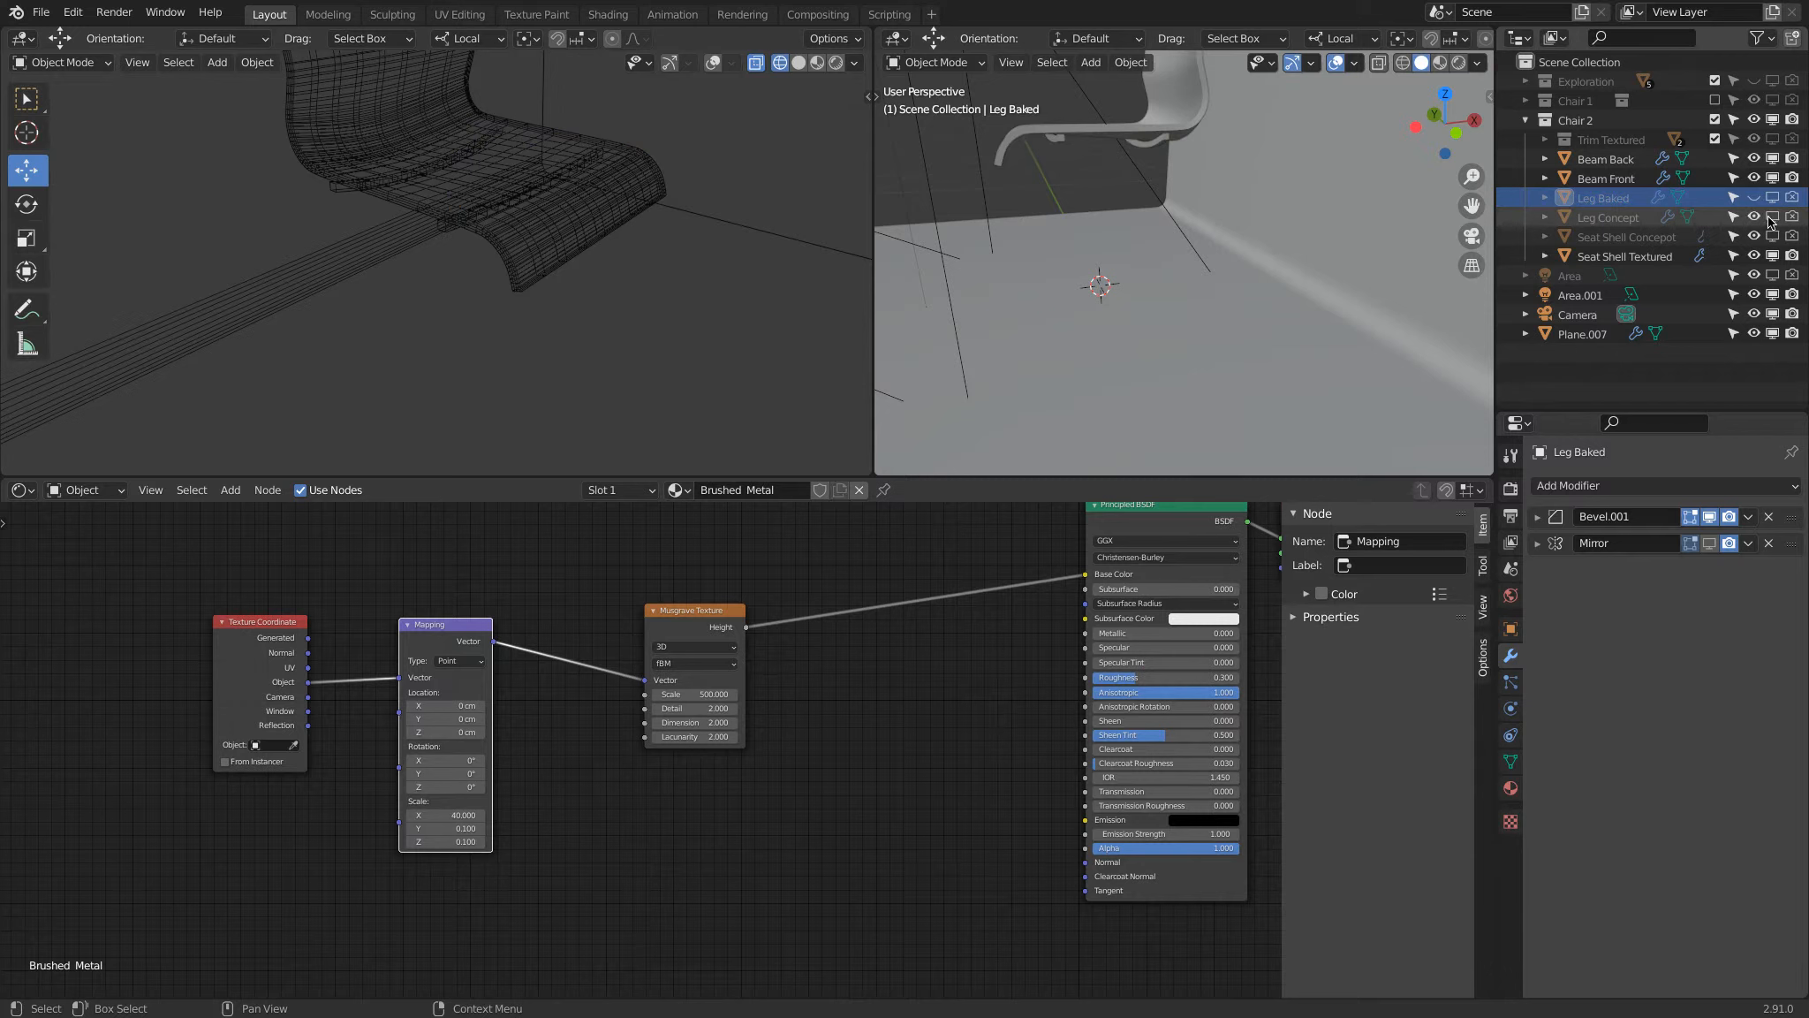
left_click(1774, 218)
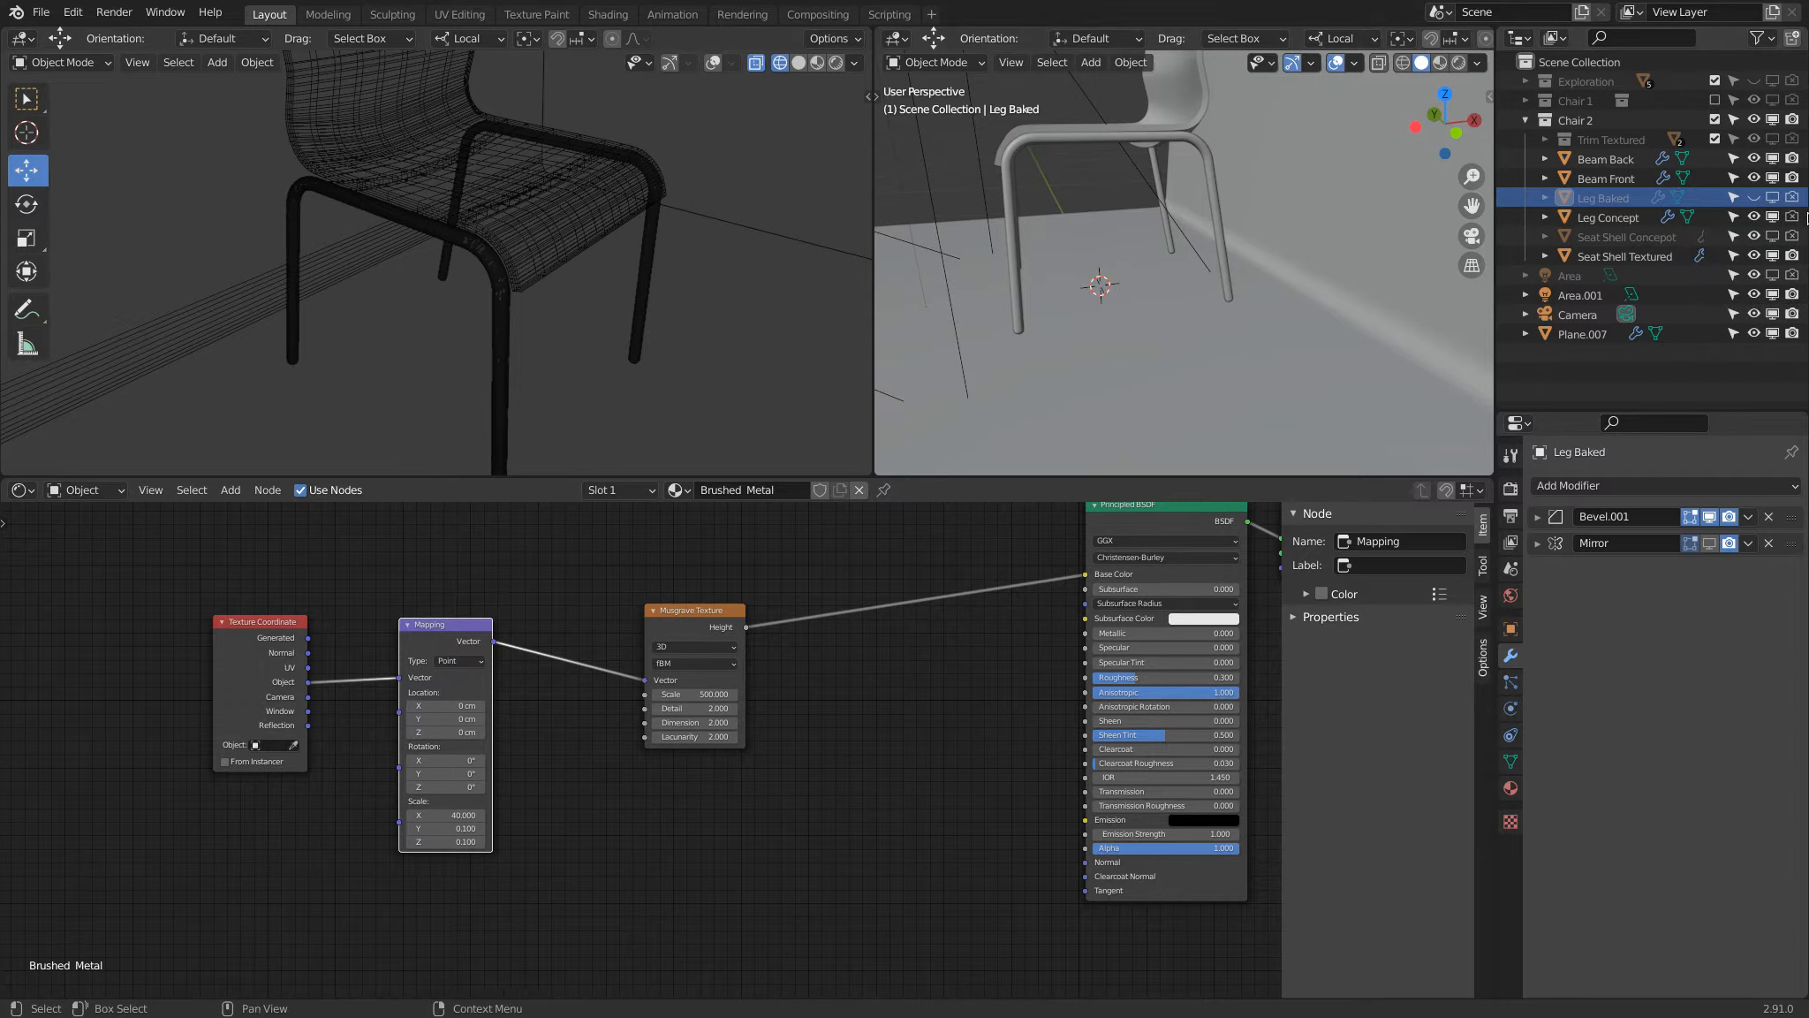
left_click(1773, 218)
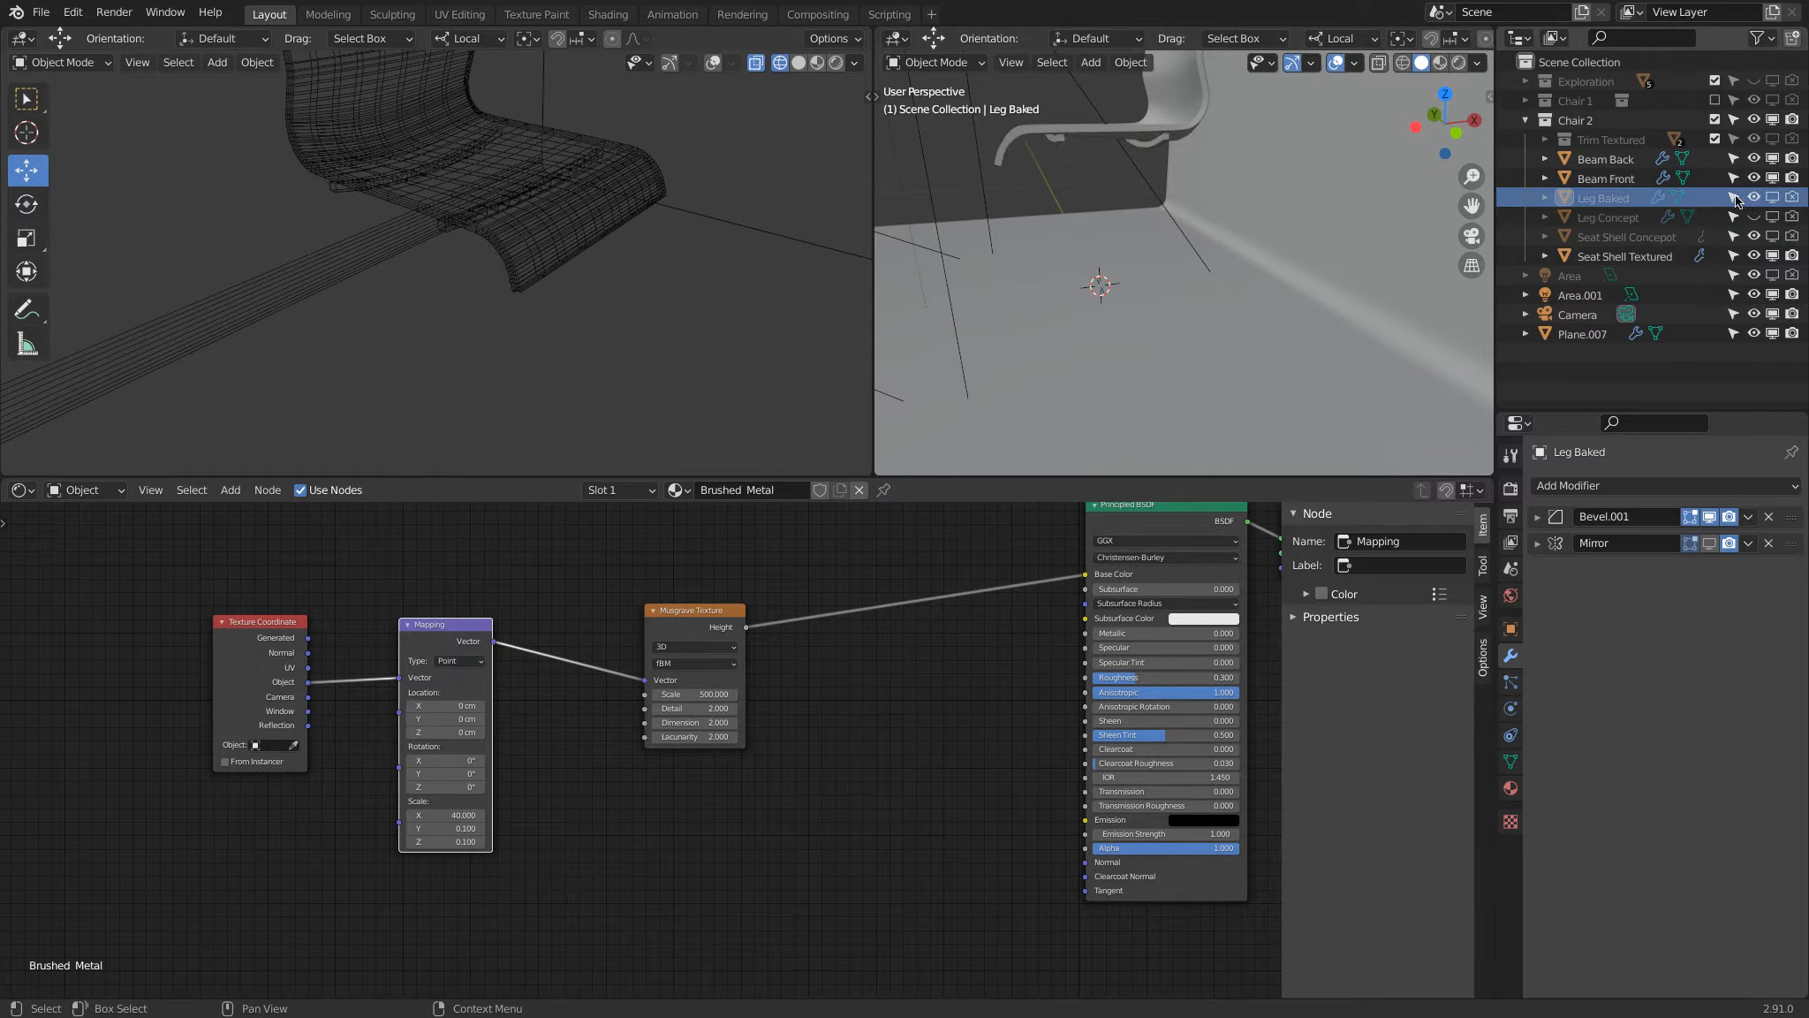
key("alt+h")
left_click(1213, 150)
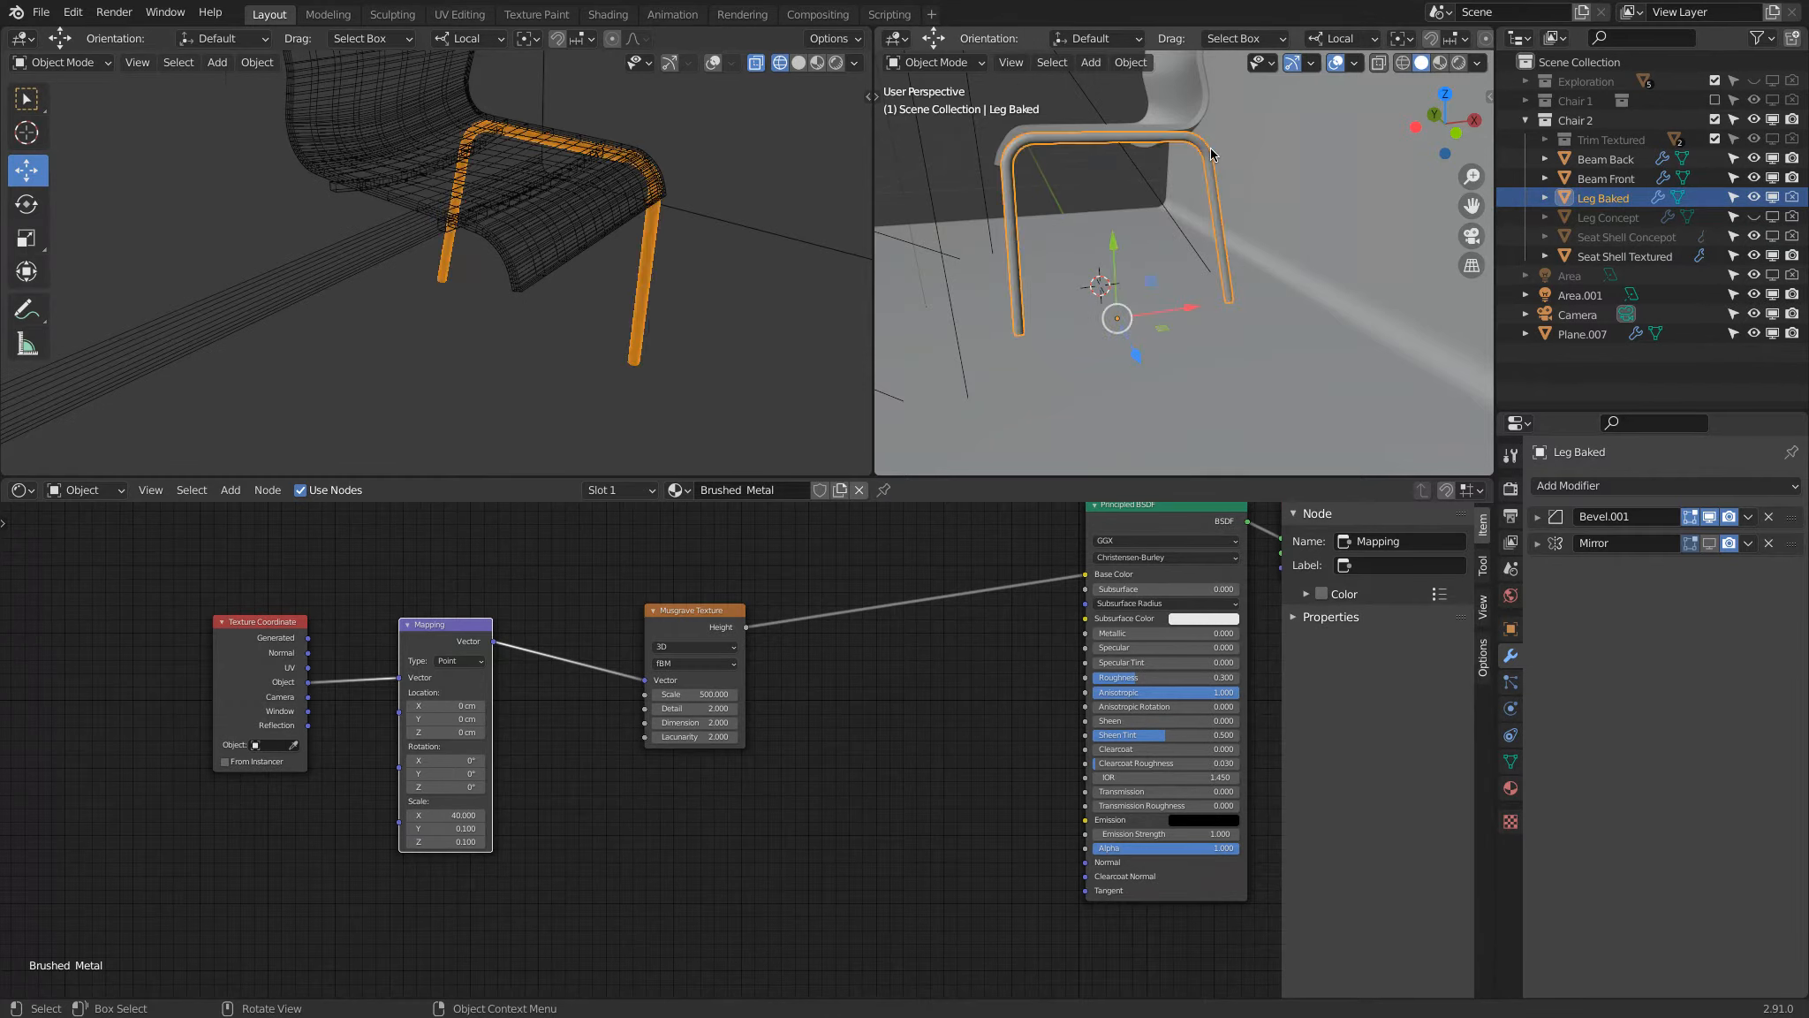
Step: Enter edit mode on Leg Baked and feed the Mapping node's Vector from the Texture Coordinate's UV output
key("Tab")
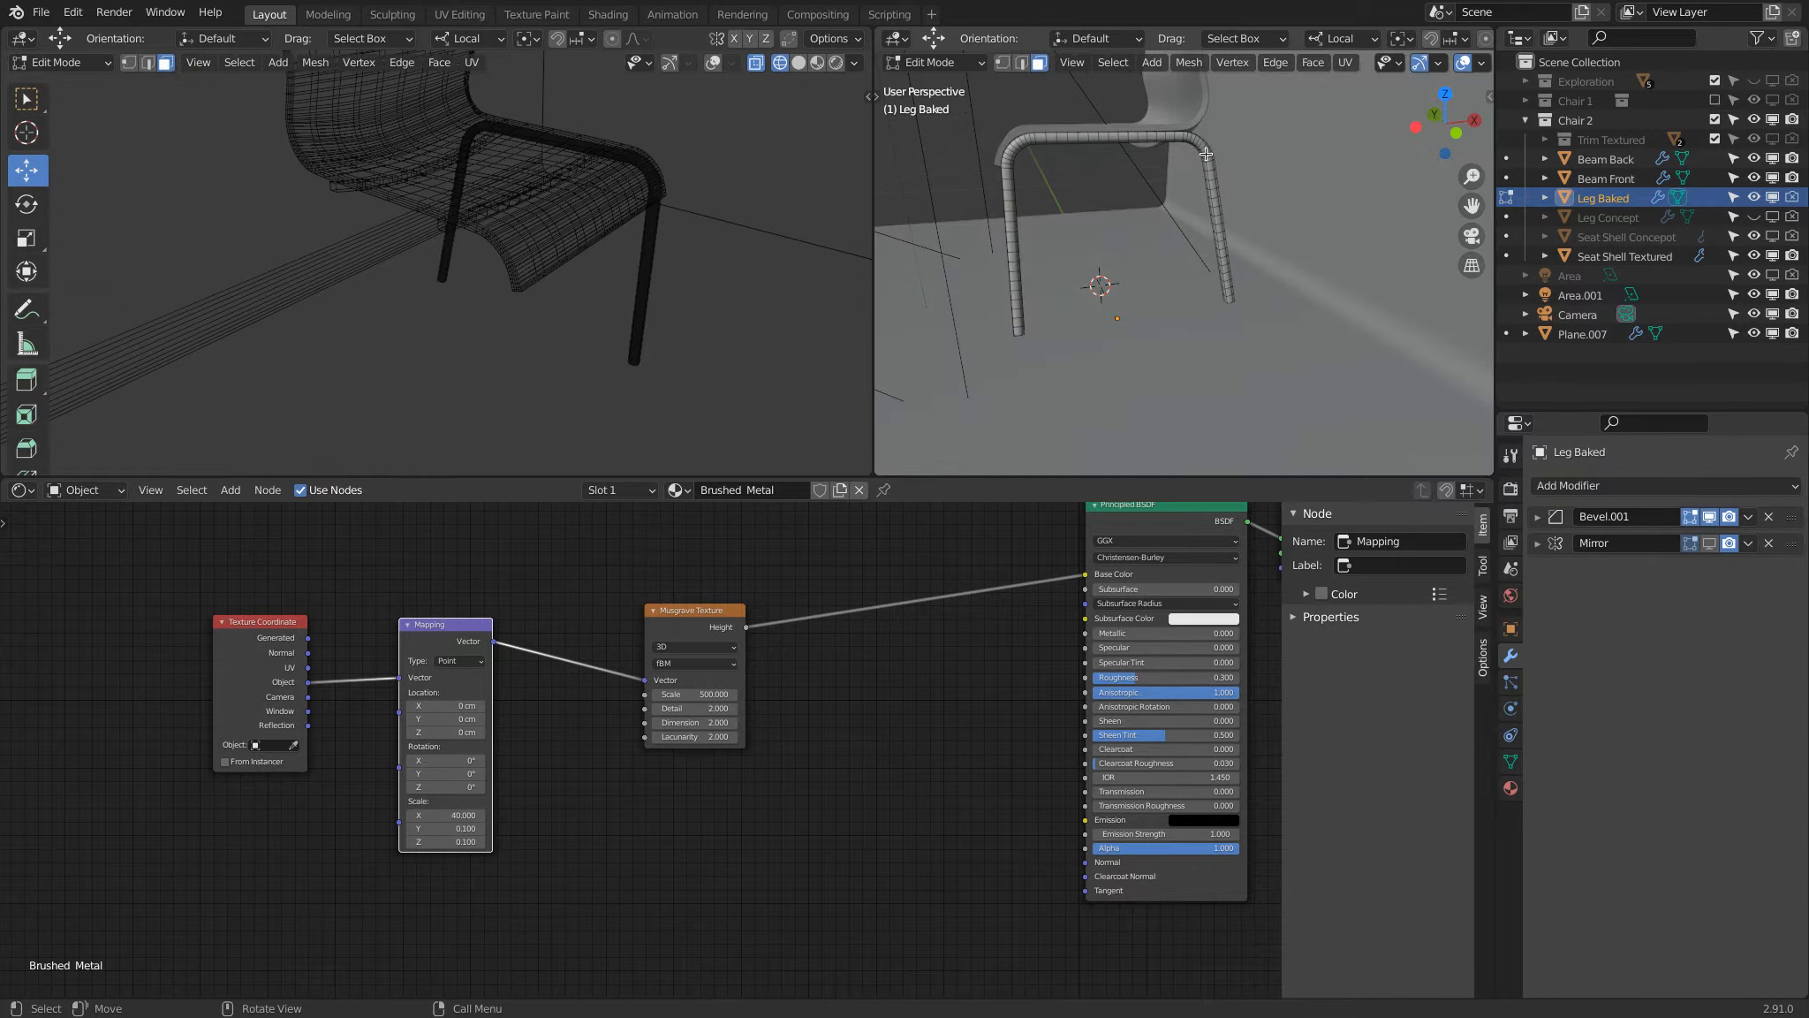
middle_click_drag(1009, 240, 1056, 252)
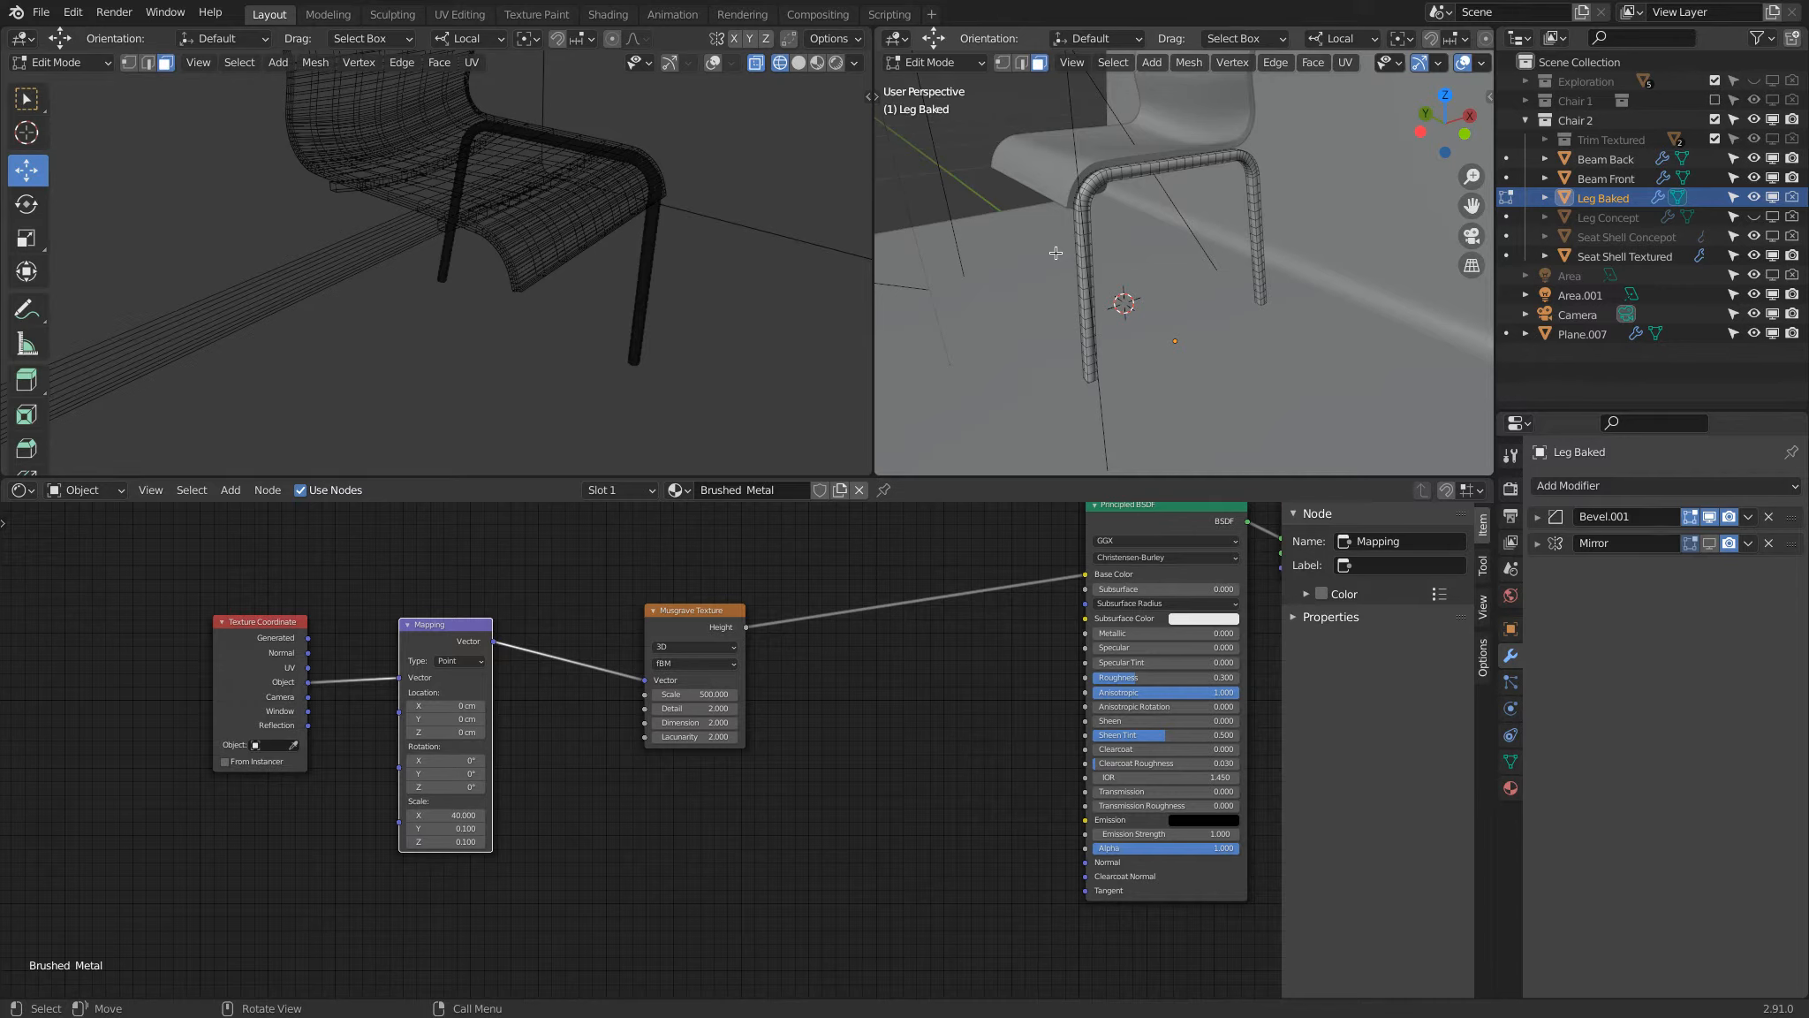
left_click_drag(307, 667, 373, 678)
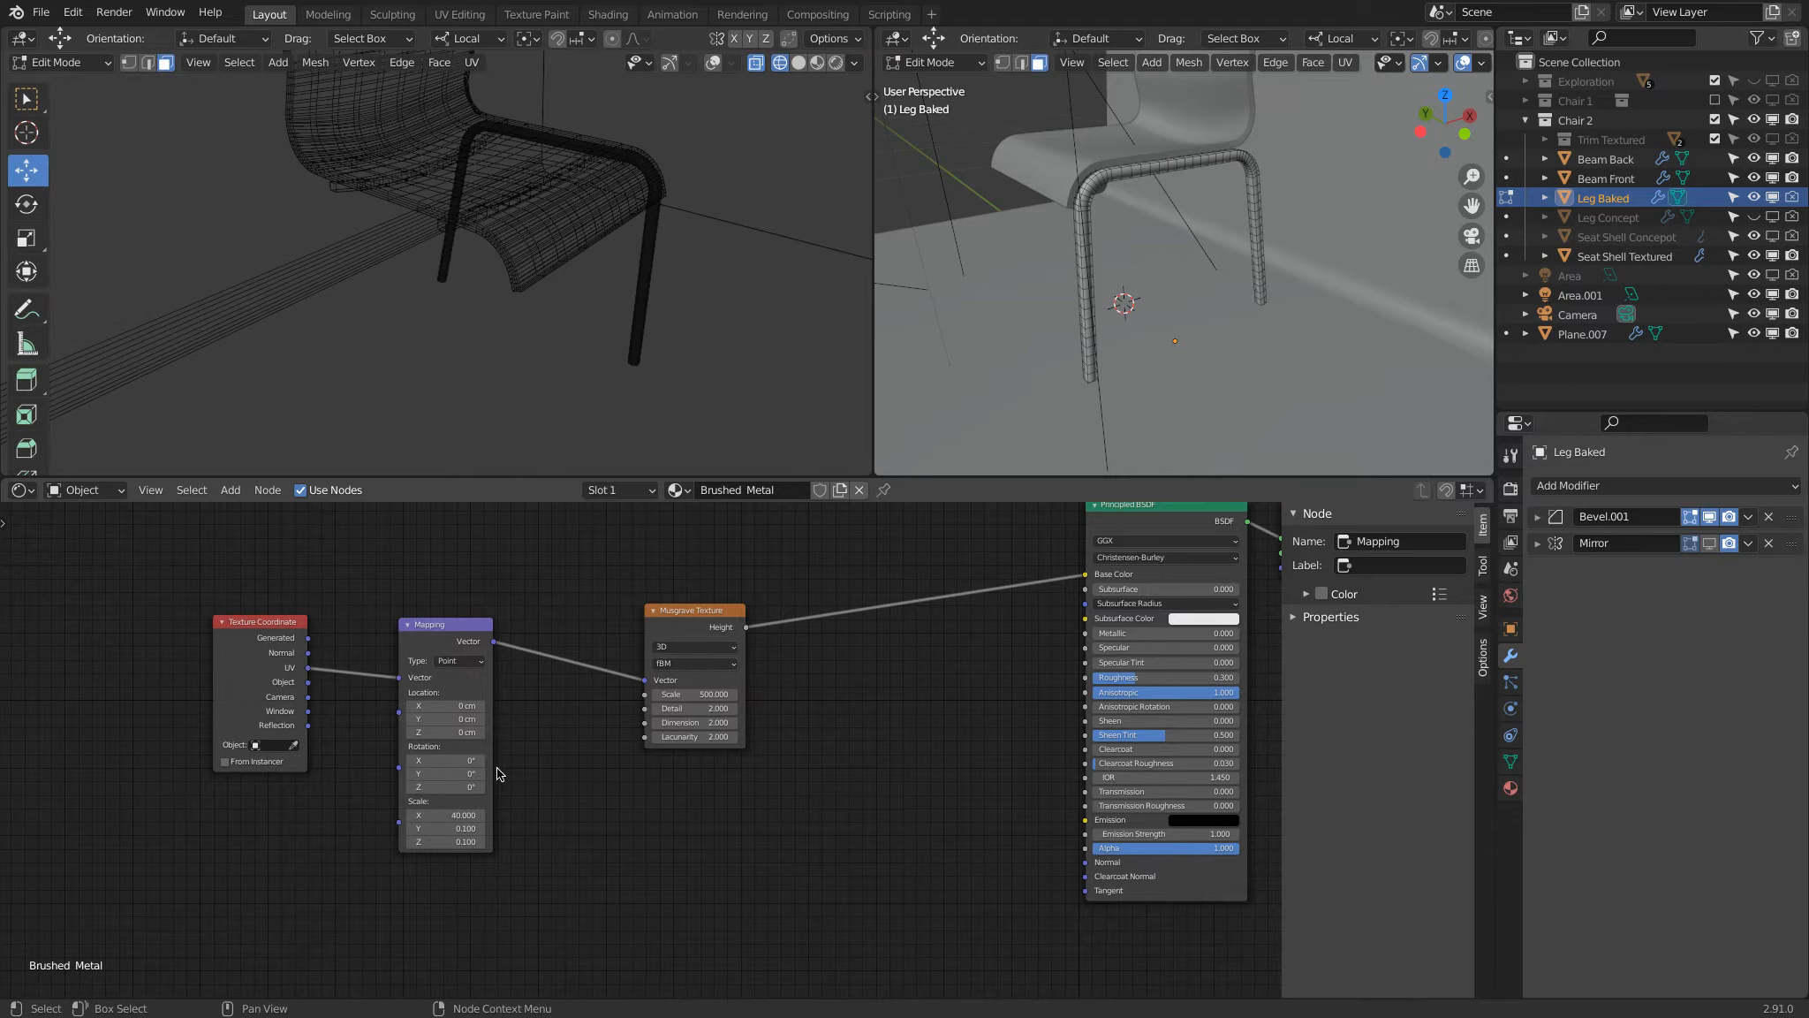
left_click_drag(477, 814, 458, 873)
key("Escape")
Step: Set the perspective view to rendered shading, return to Object Mode and examine the UV-driven material on the leg
scroll(1104, 216, "up", 4)
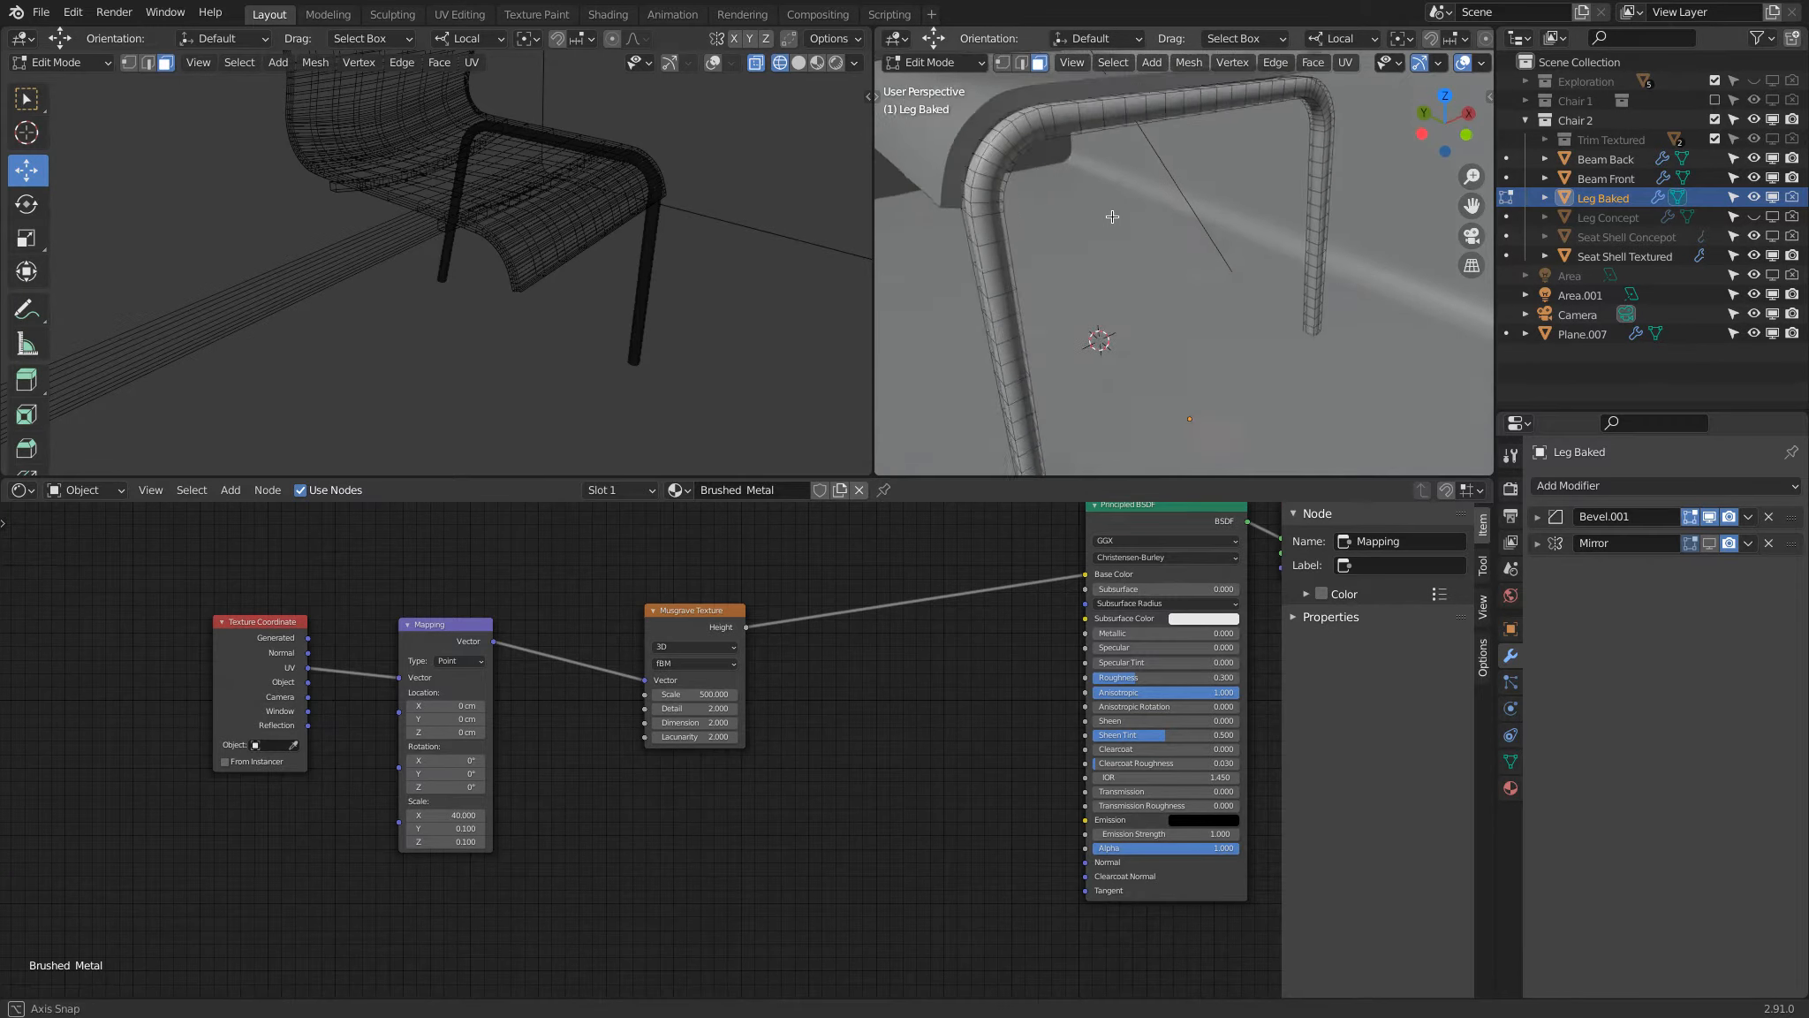
key("z")
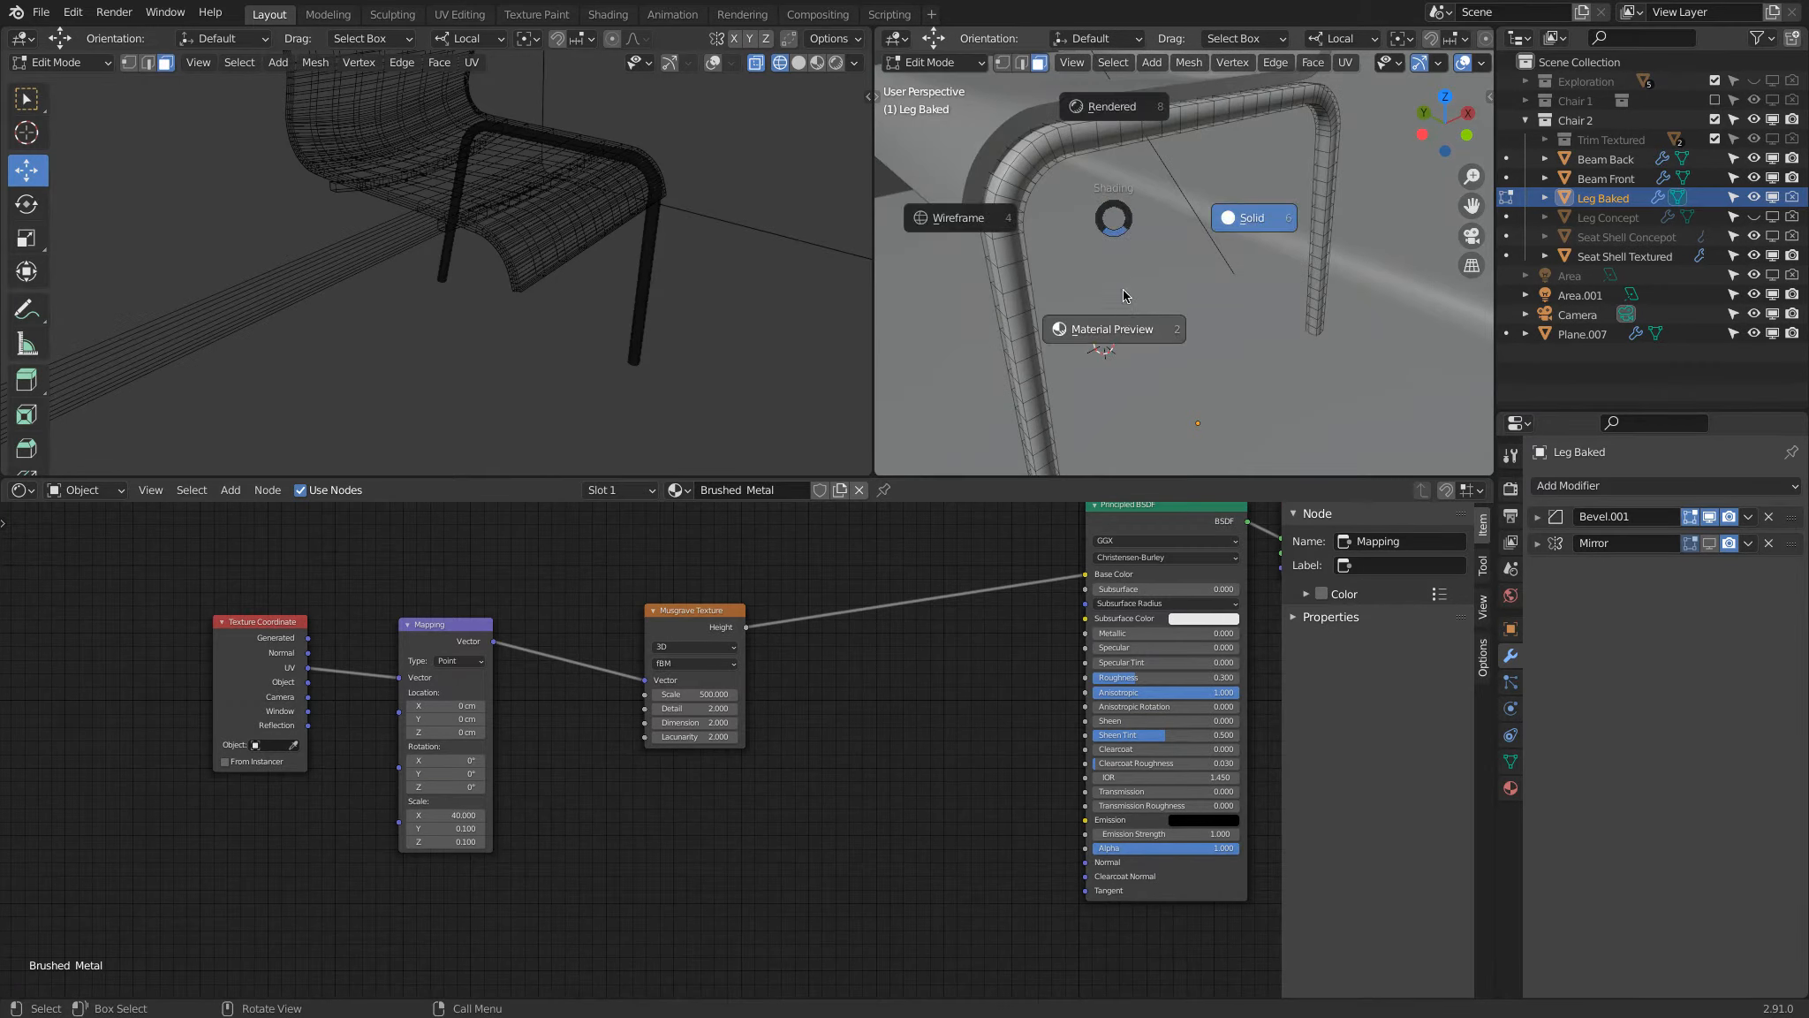
left_click(1130, 115)
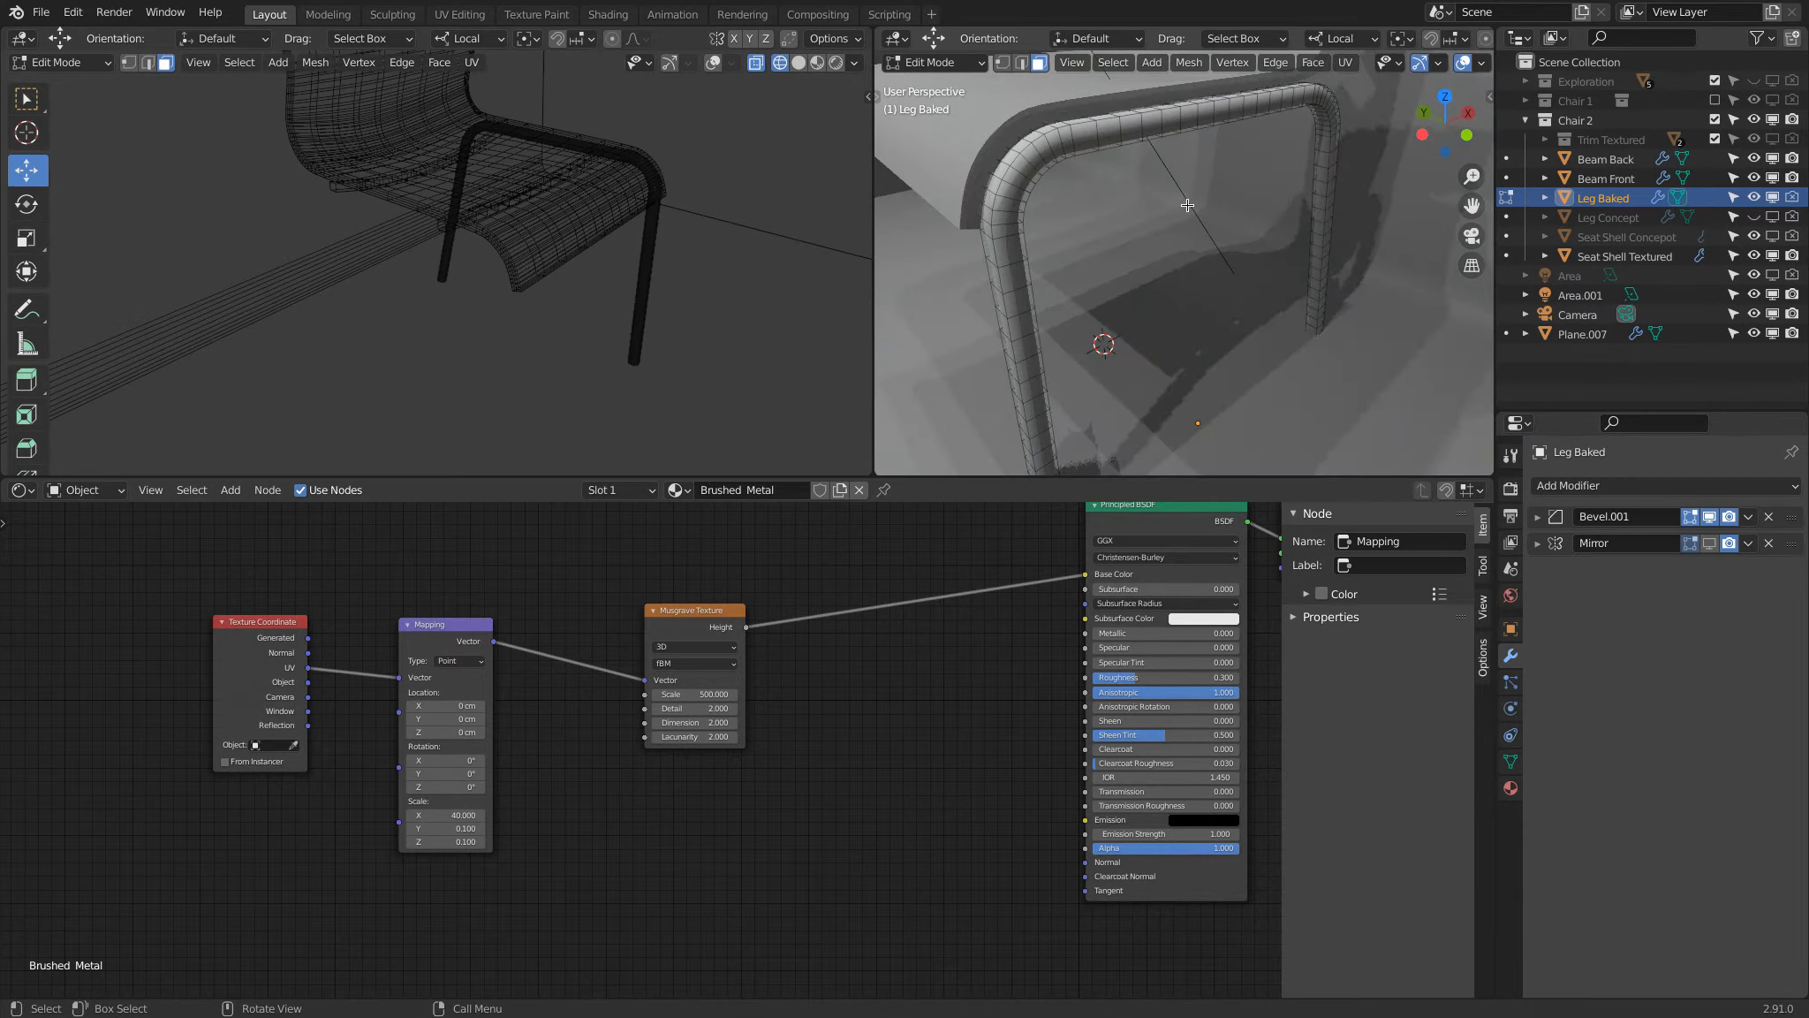
scroll(1098, 195, "down", 3)
scroll(1097, 195, "up", 4)
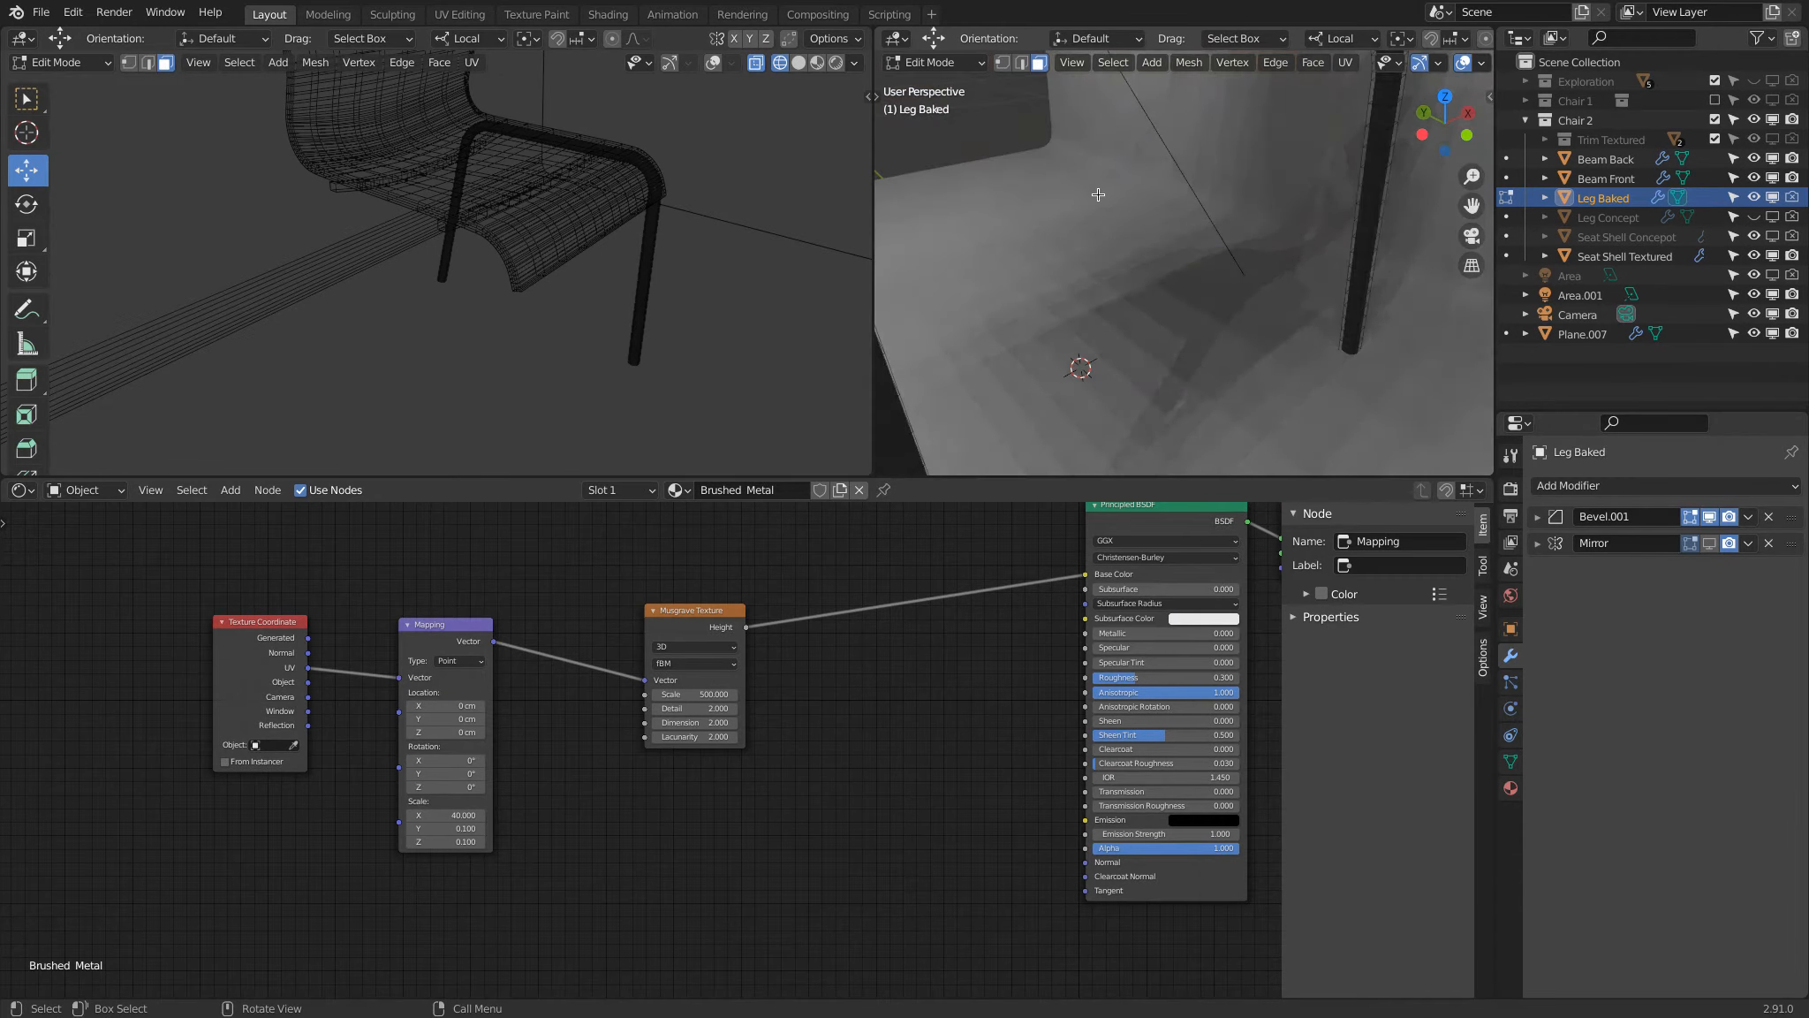
scroll(1097, 194, "down", 3)
key("Tab")
scroll(1079, 181, "up", 4)
scroll(1080, 181, "down", 3)
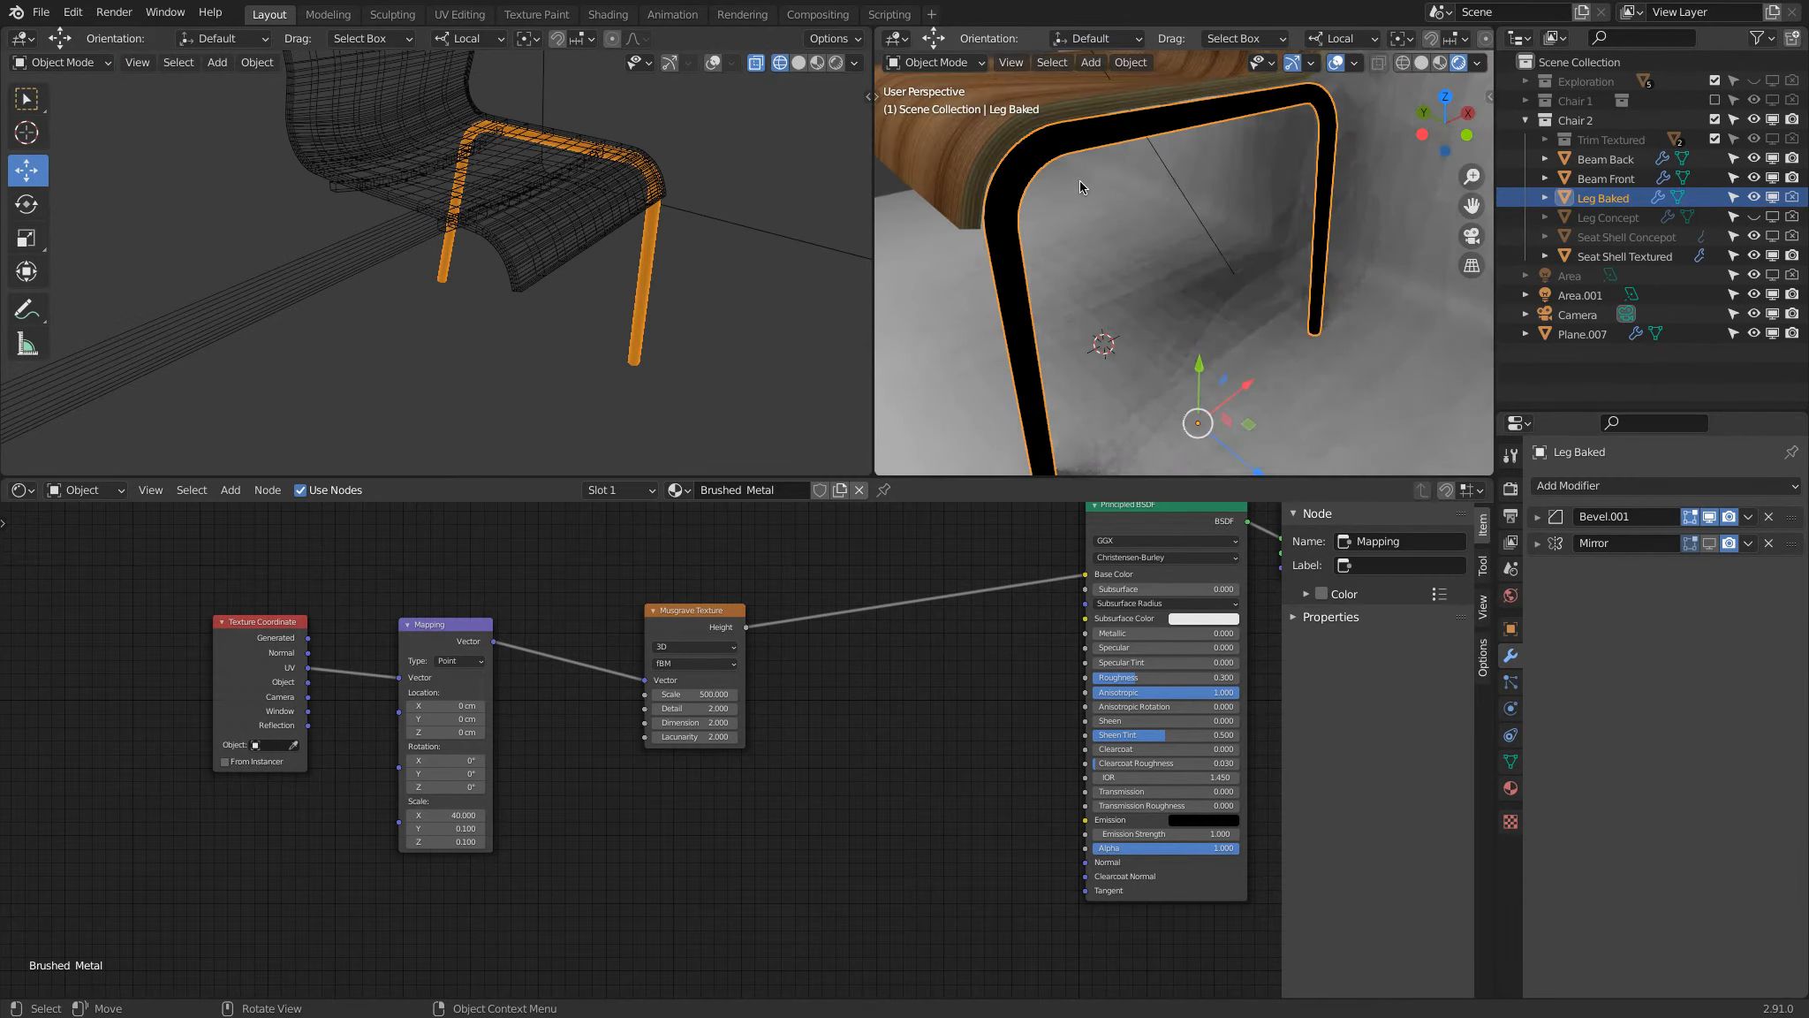
Step: Bypass the Mapping node by connecting UV, then Object coordinates, directly to the Musgrave Texture's Vector, comparing the leg surface
left_click_drag(312, 670, 647, 684)
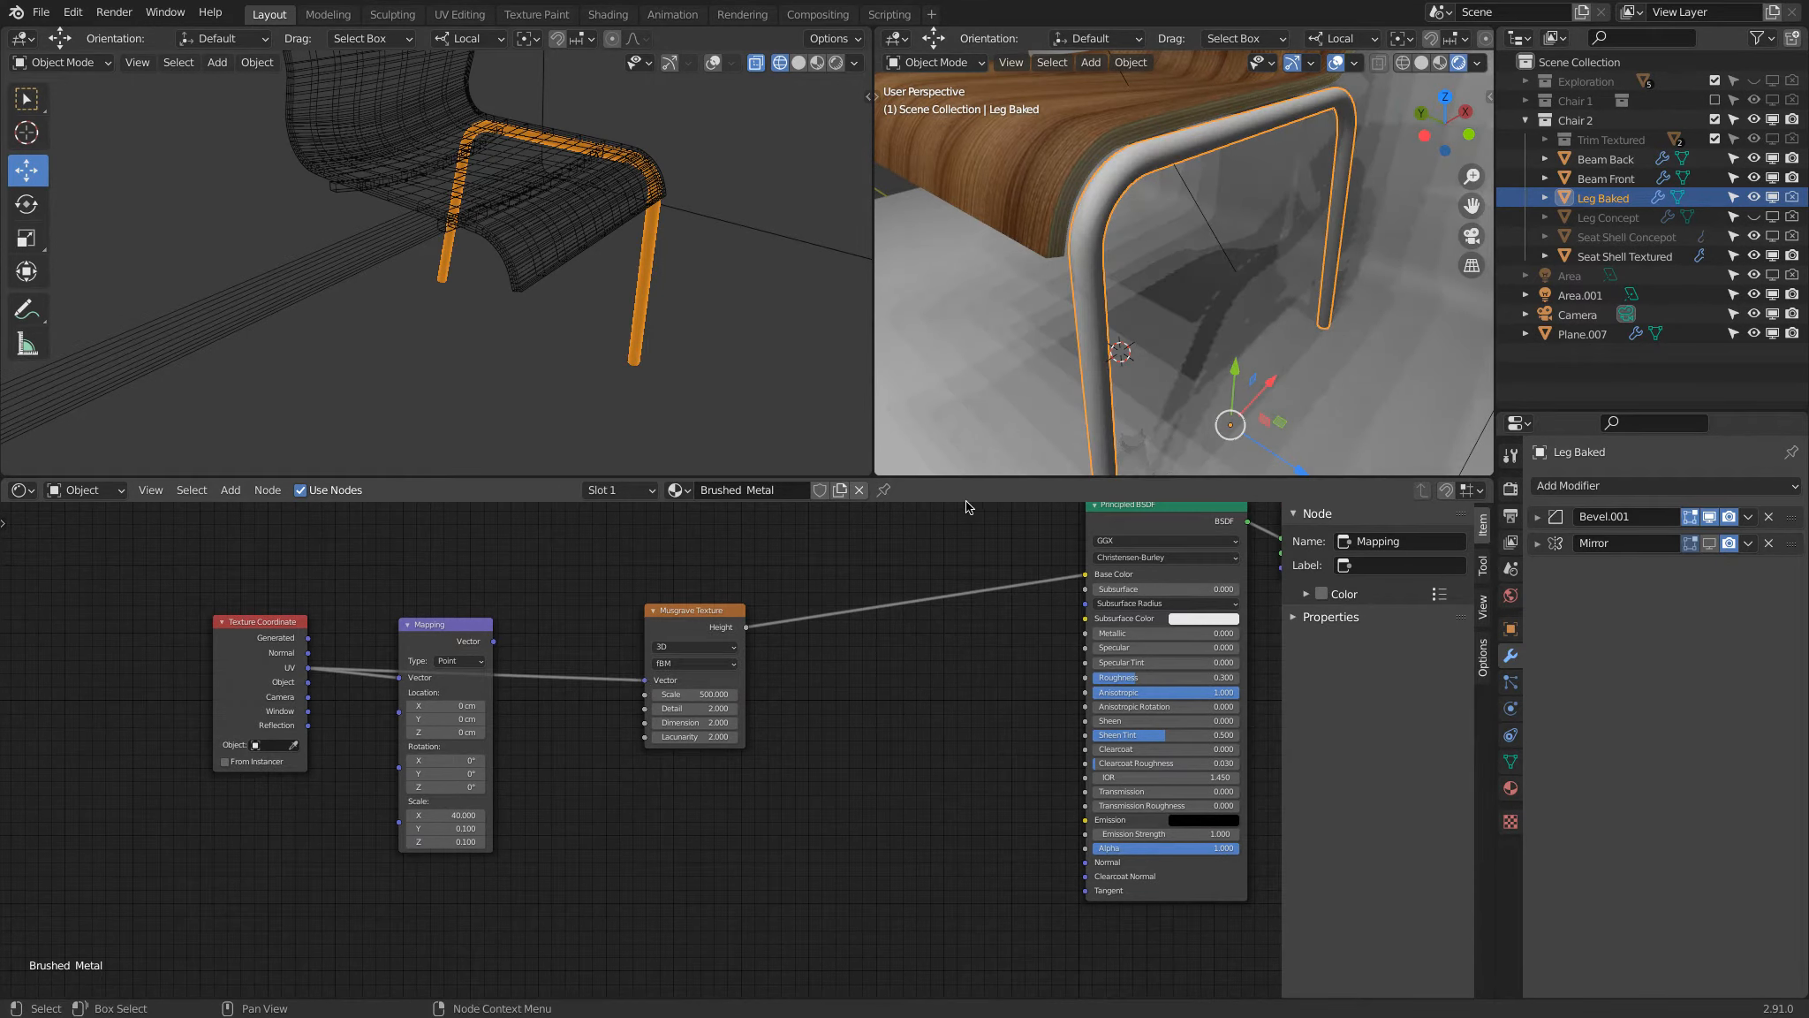
middle_click_drag(1284, 254, 1186, 262)
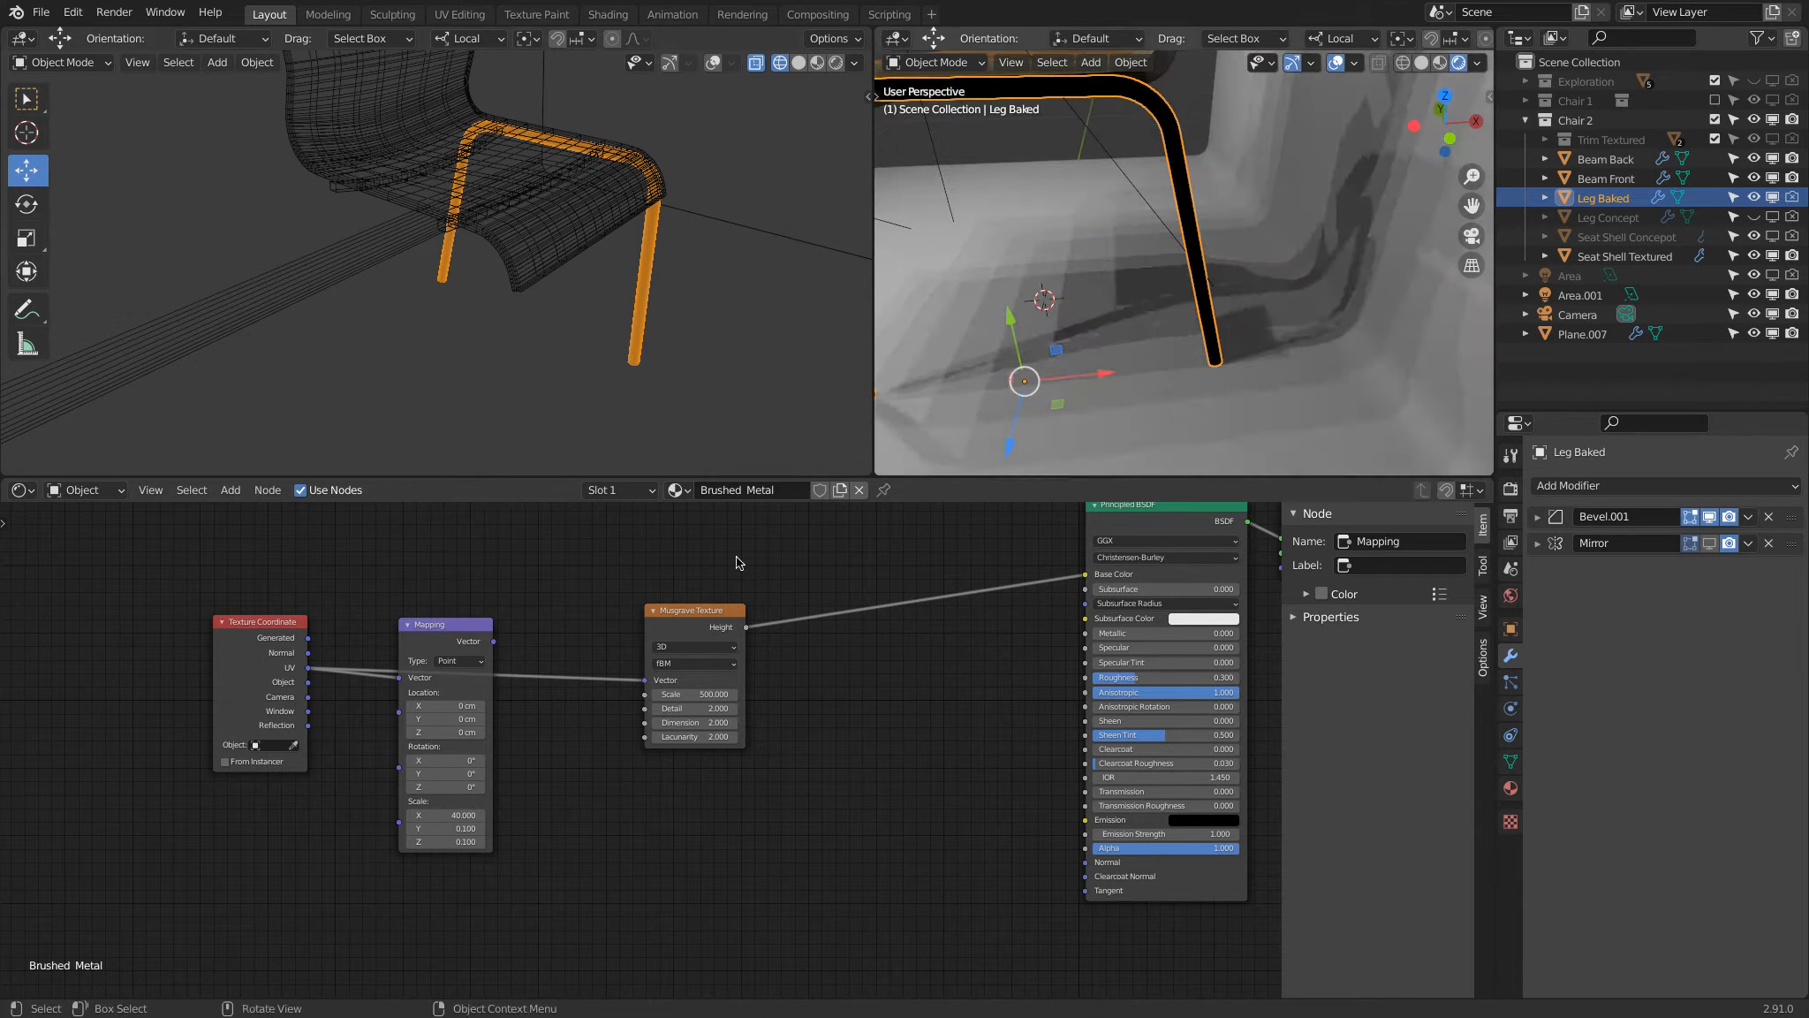
left_click_drag(308, 682, 647, 682)
middle_click_drag(1044, 228, 1186, 158)
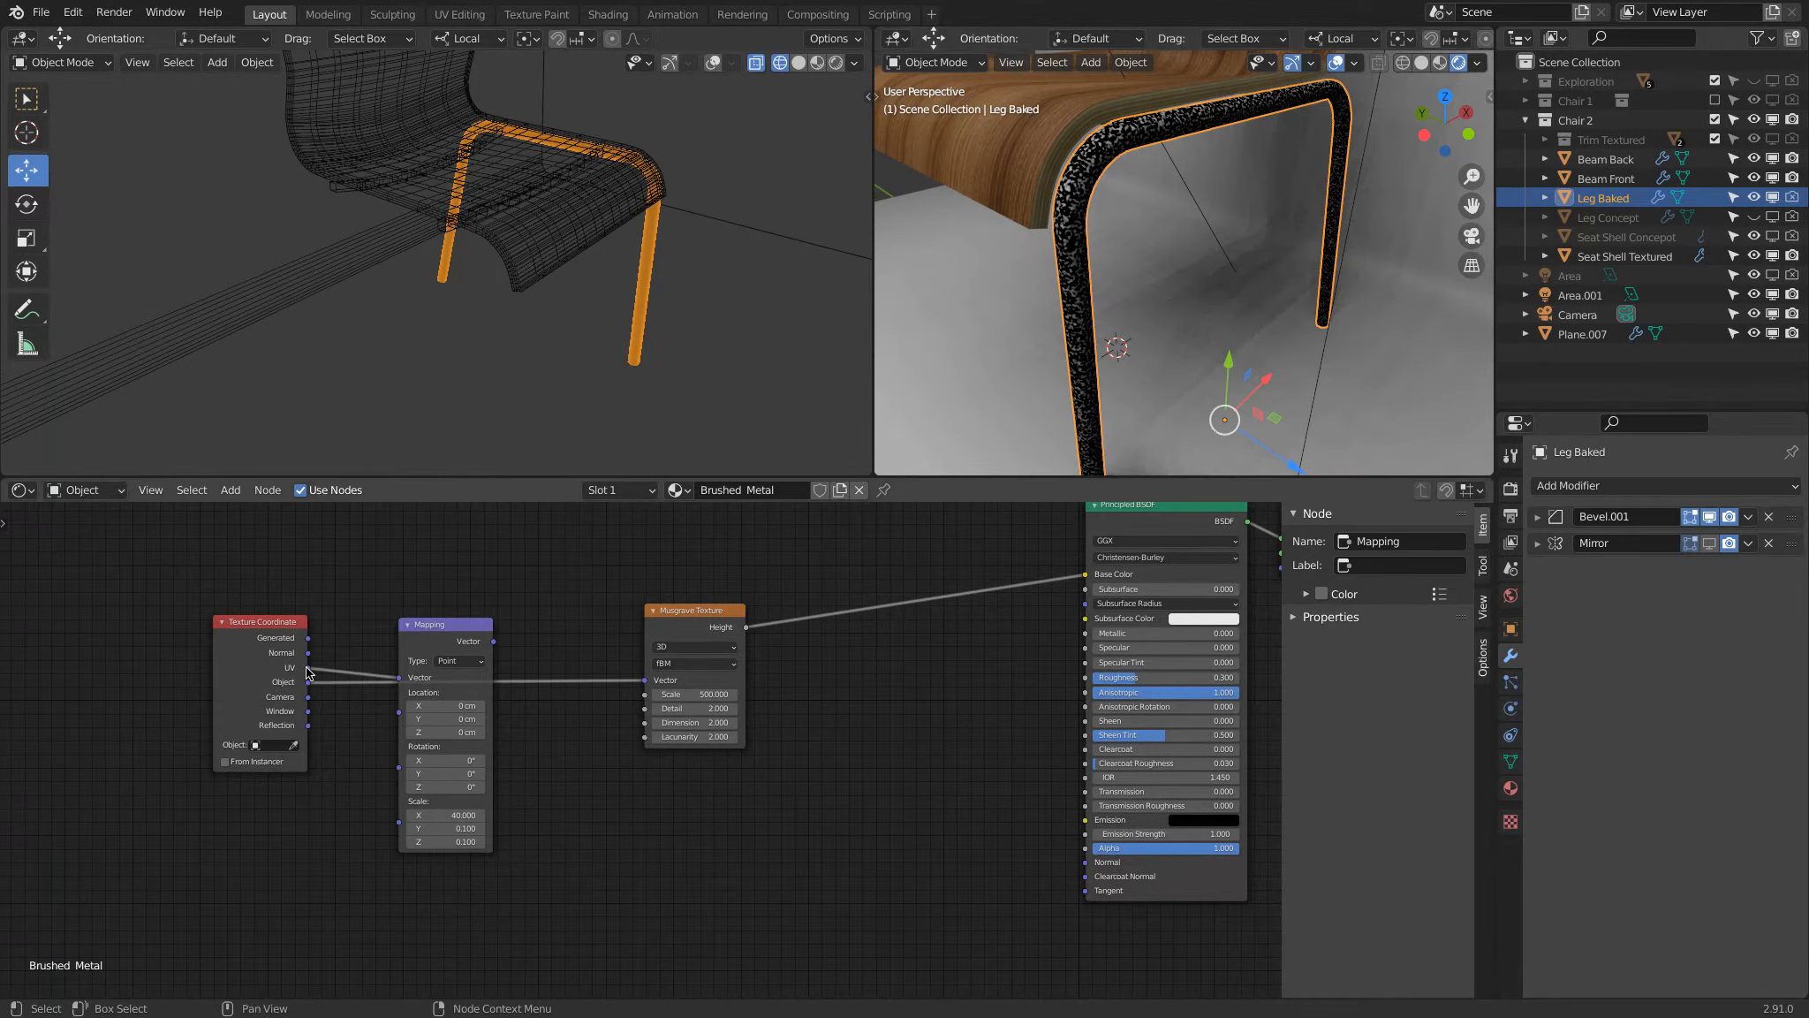
Step: Change the wireframe 3D view of the chair into a UV Editor
left_click(38, 64)
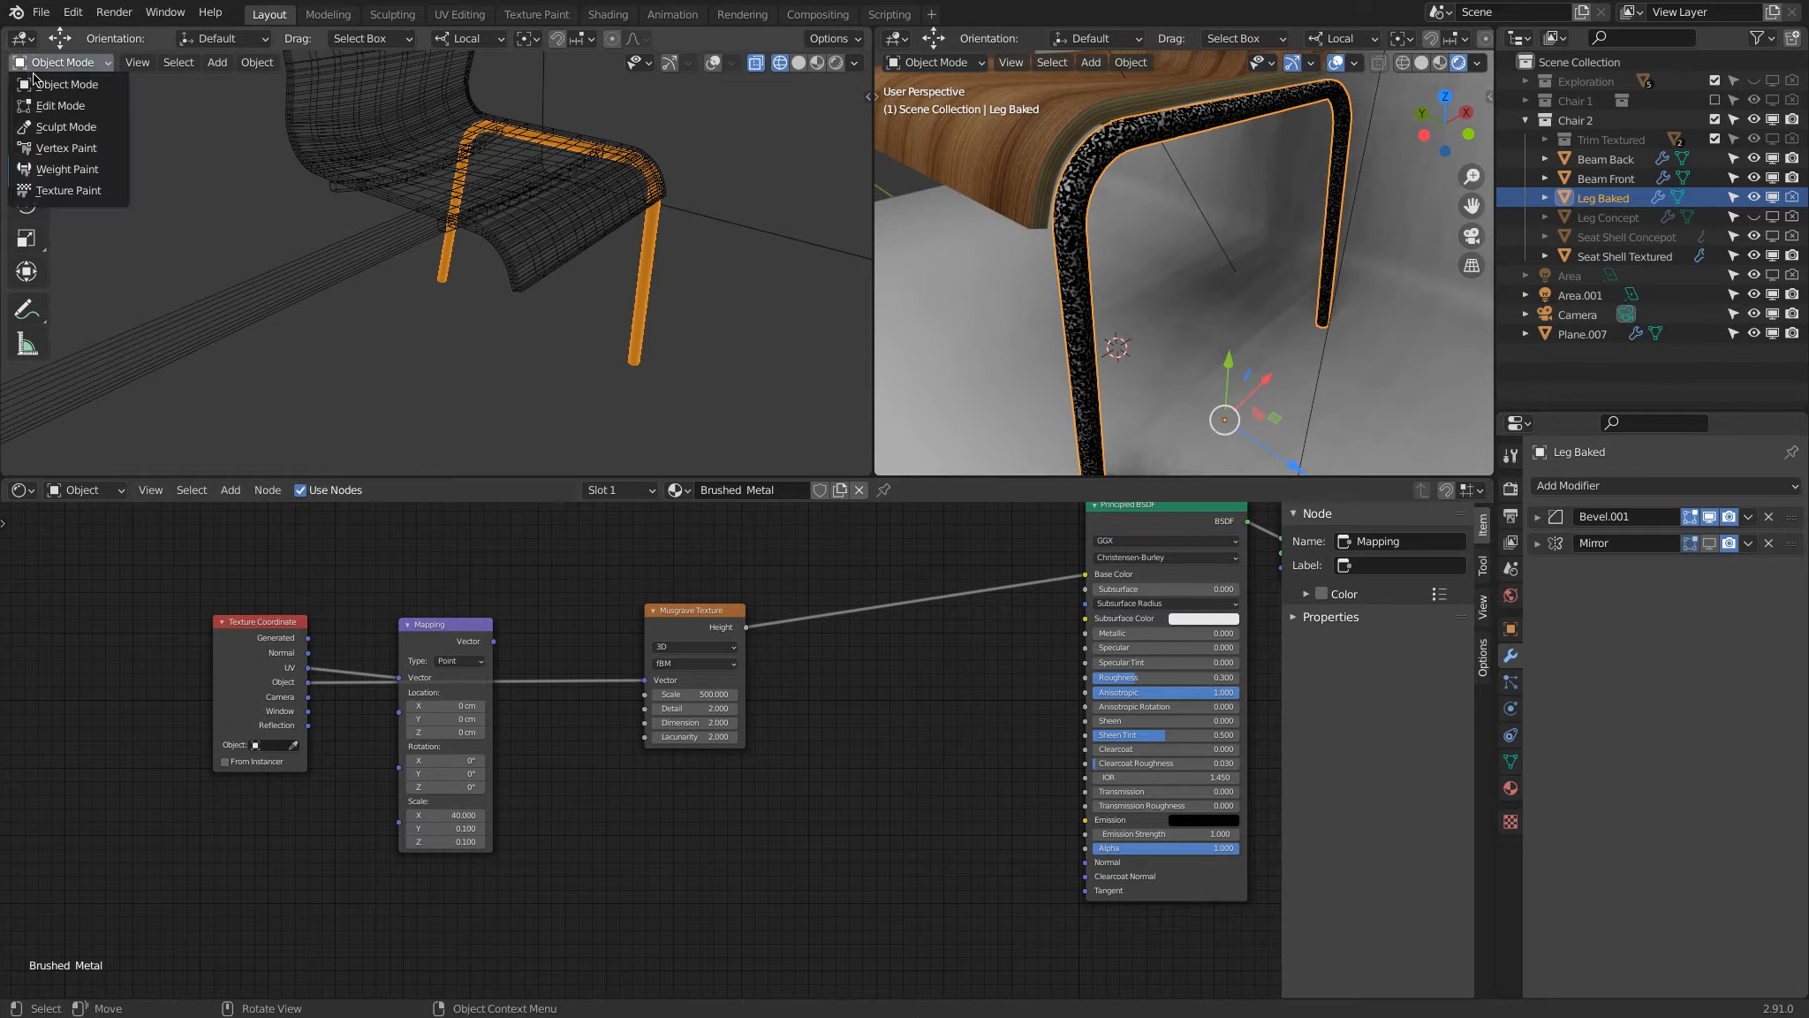
left_click(22, 38)
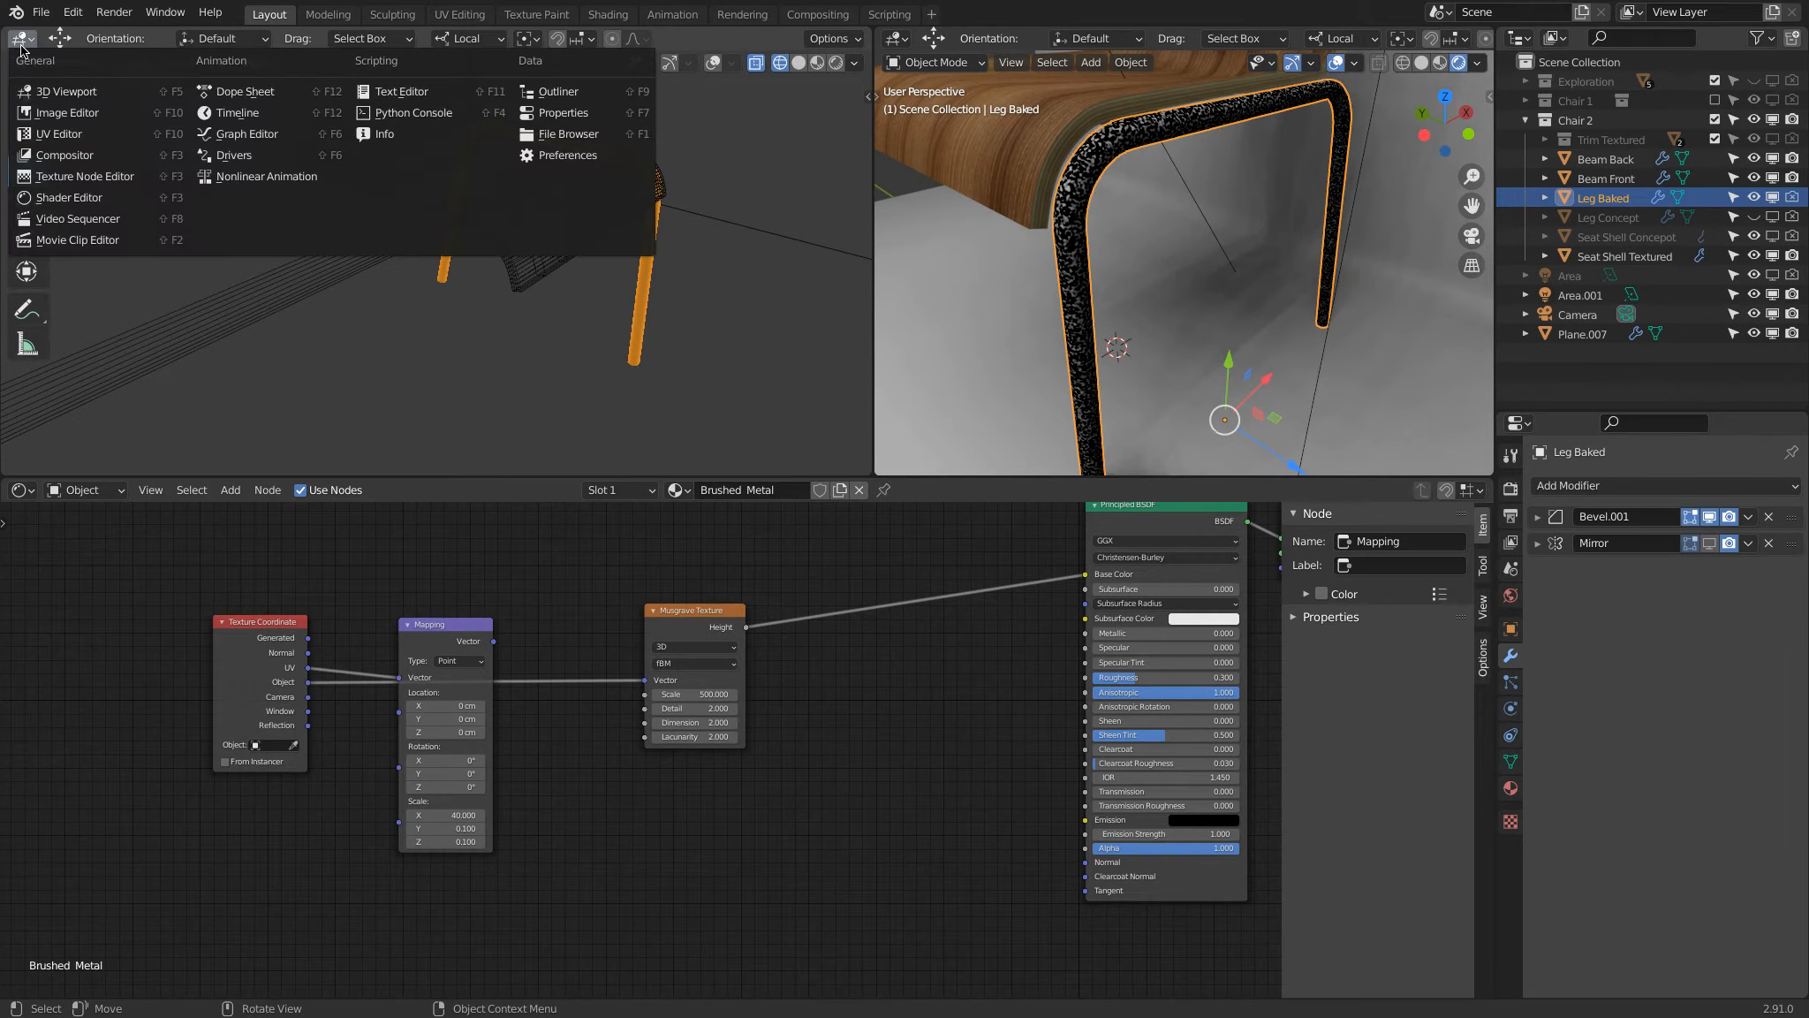
left_click(76, 136)
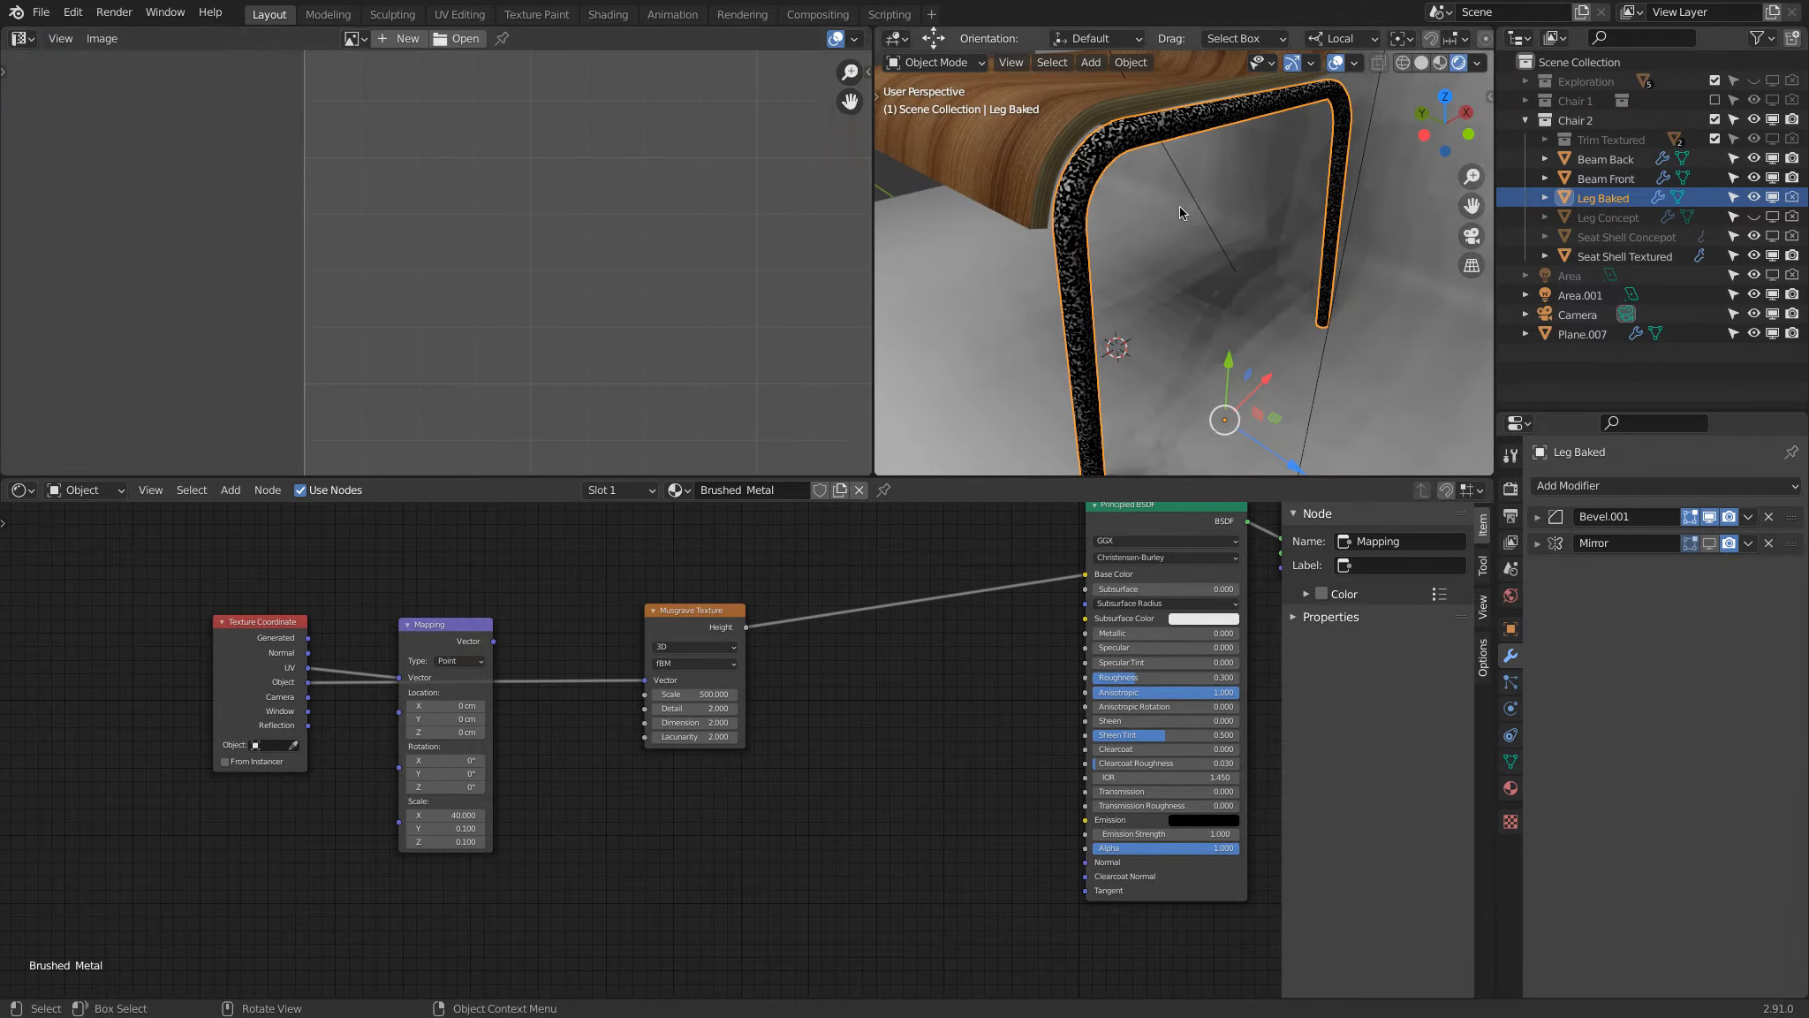
Step: Select the whole Leg Baked mesh in edit mode and unwrap it
scroll(1157, 215, "down", 5)
key("Tab")
key("a")
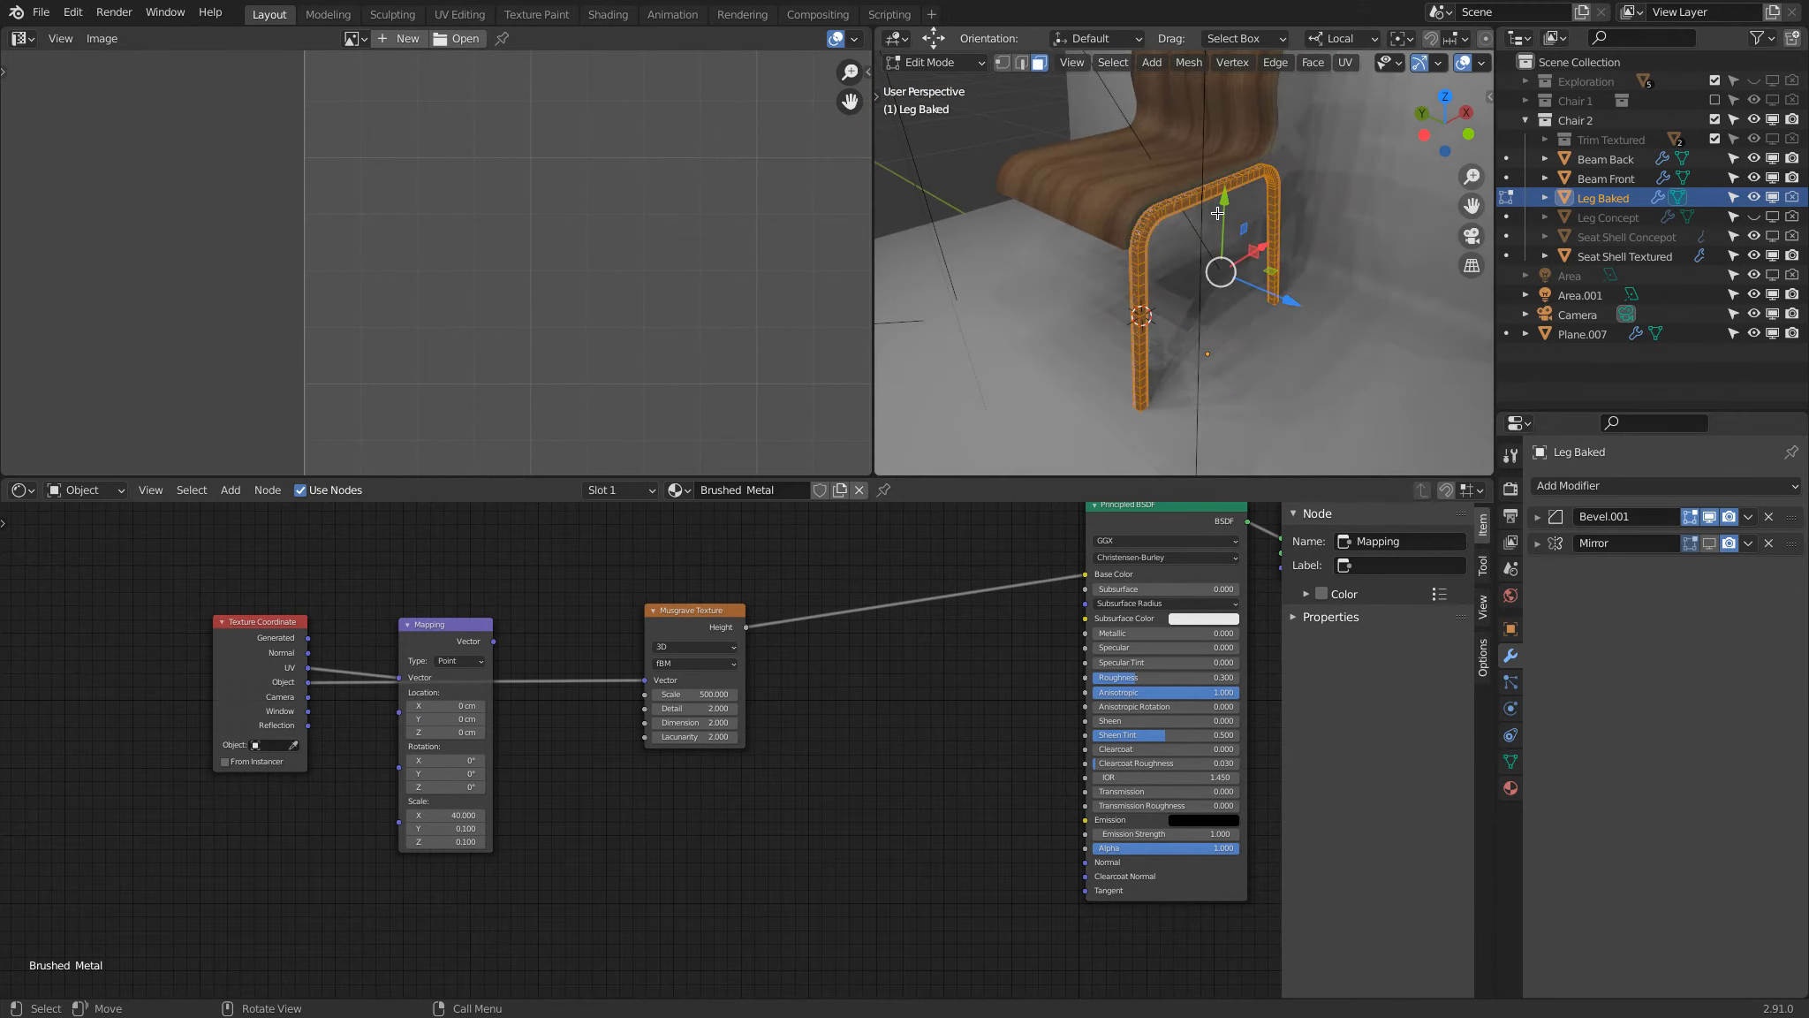
scroll(712, 235, "down", 2)
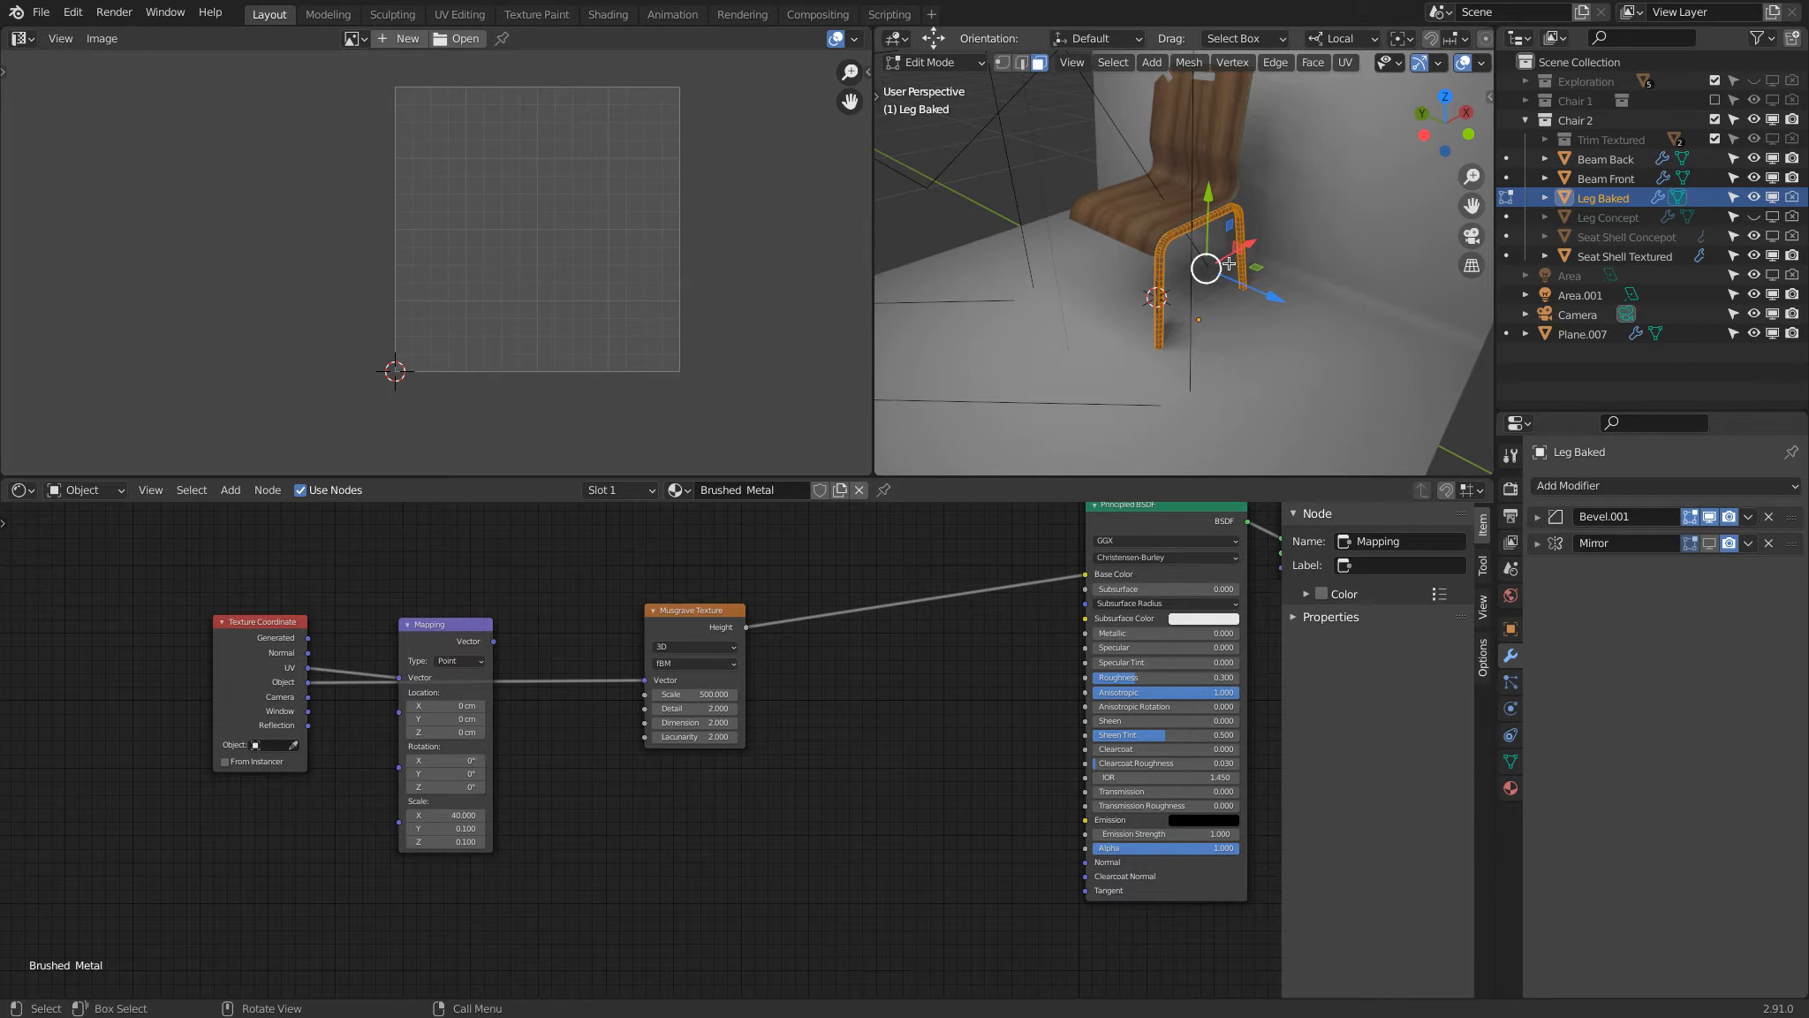
key("u")
left_click(1175, 202)
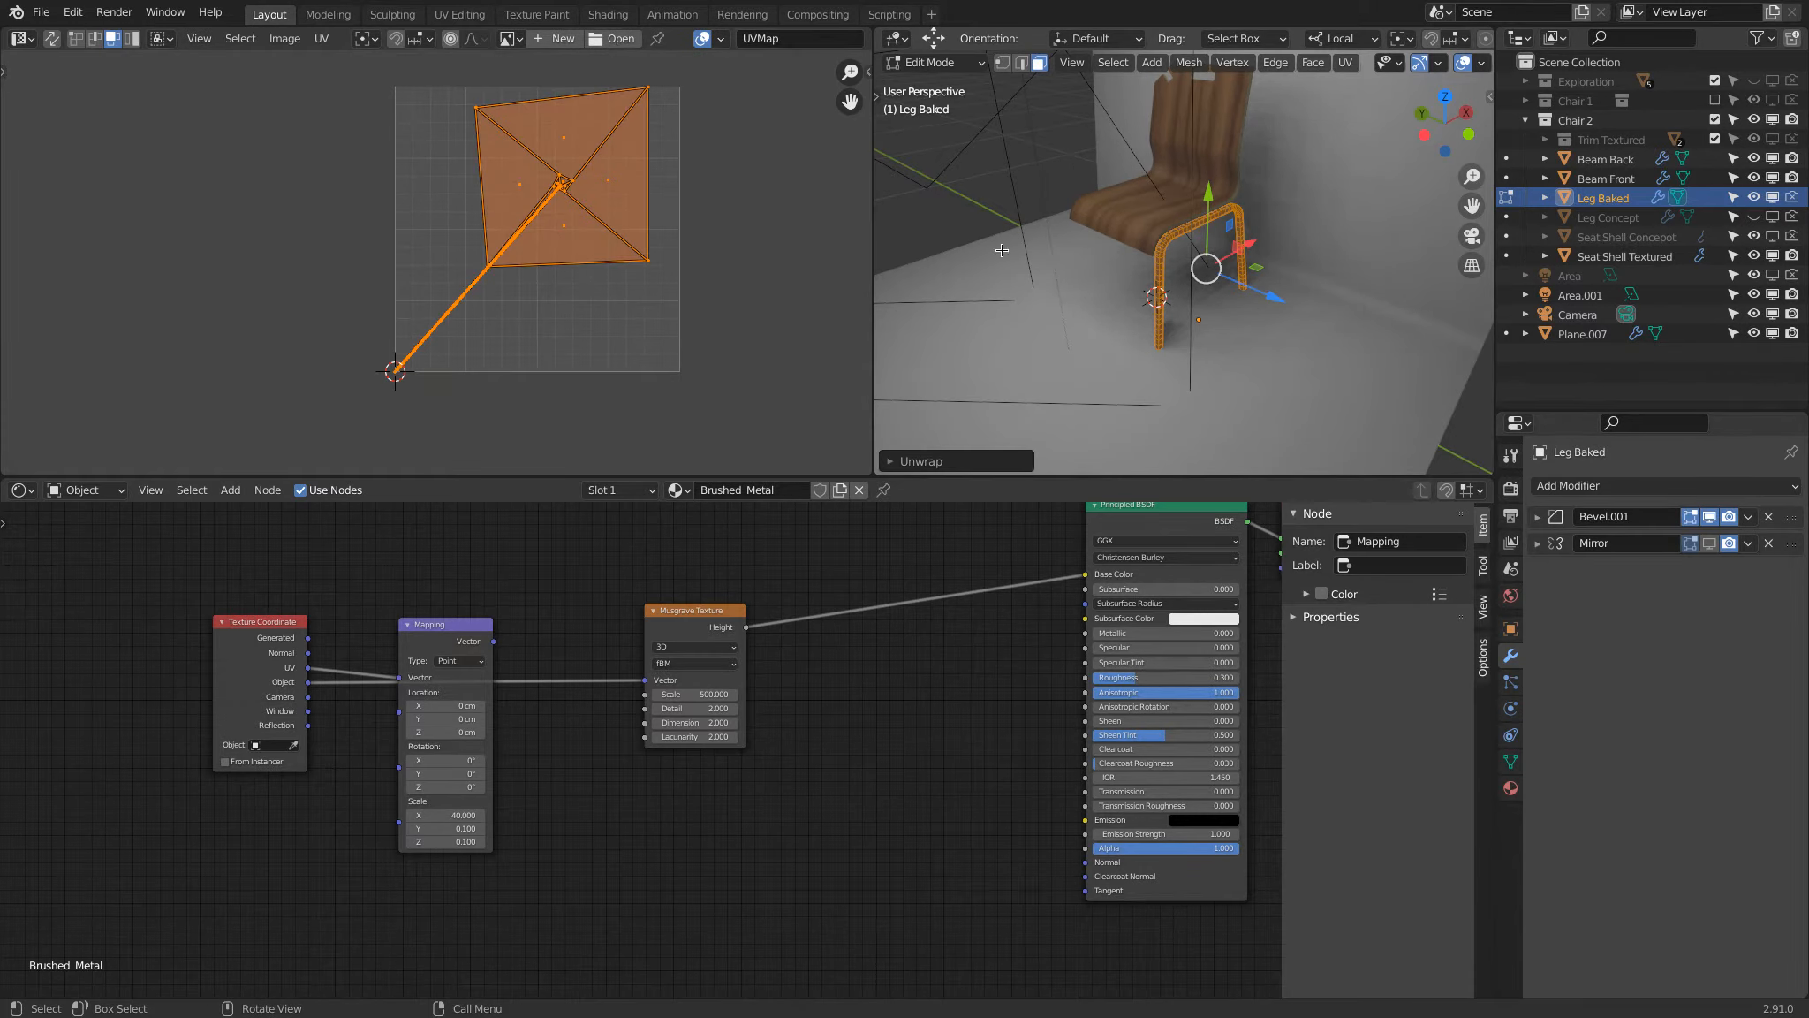
Step: Select the lengthwise edge loop running along the Leg Baked mesh in wireframe shading and mark it as a seam
scroll(1265, 346, "up", 1)
scroll(1265, 347, "up", 2)
middle_click_drag(1265, 346, 1261, 310)
key("z")
scroll(1060, 311, "up", 3)
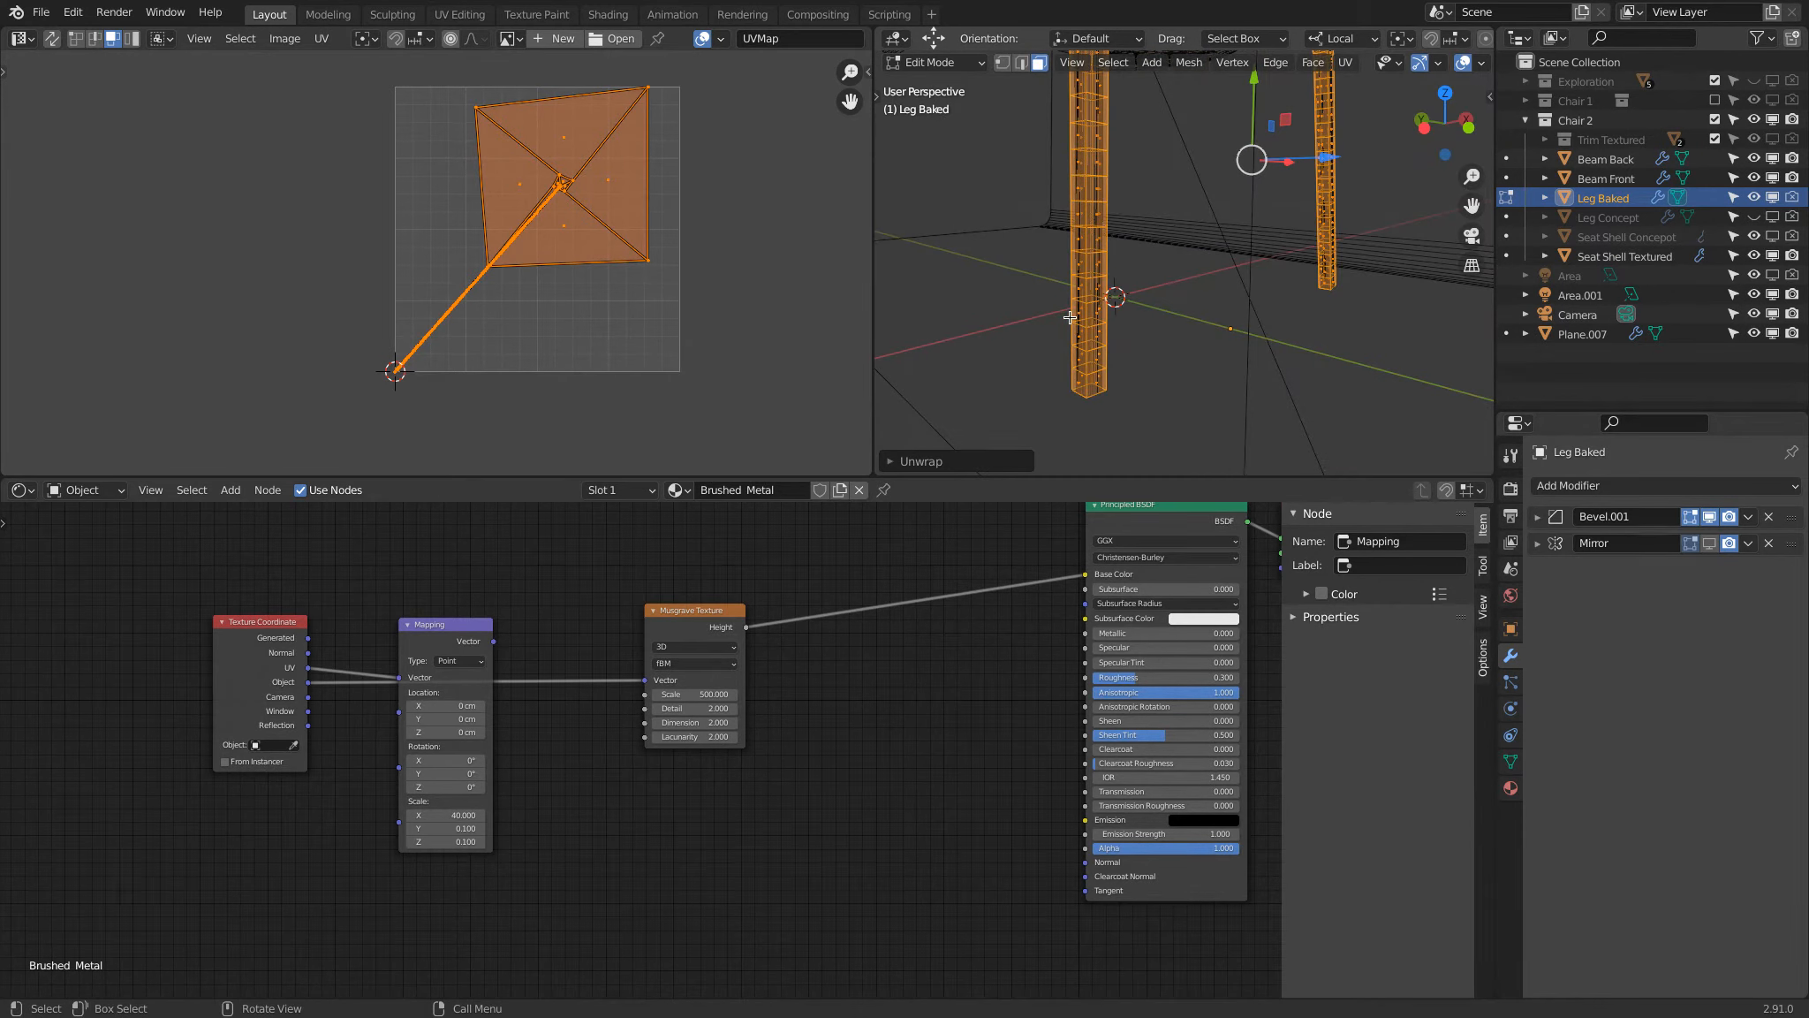
key("2")
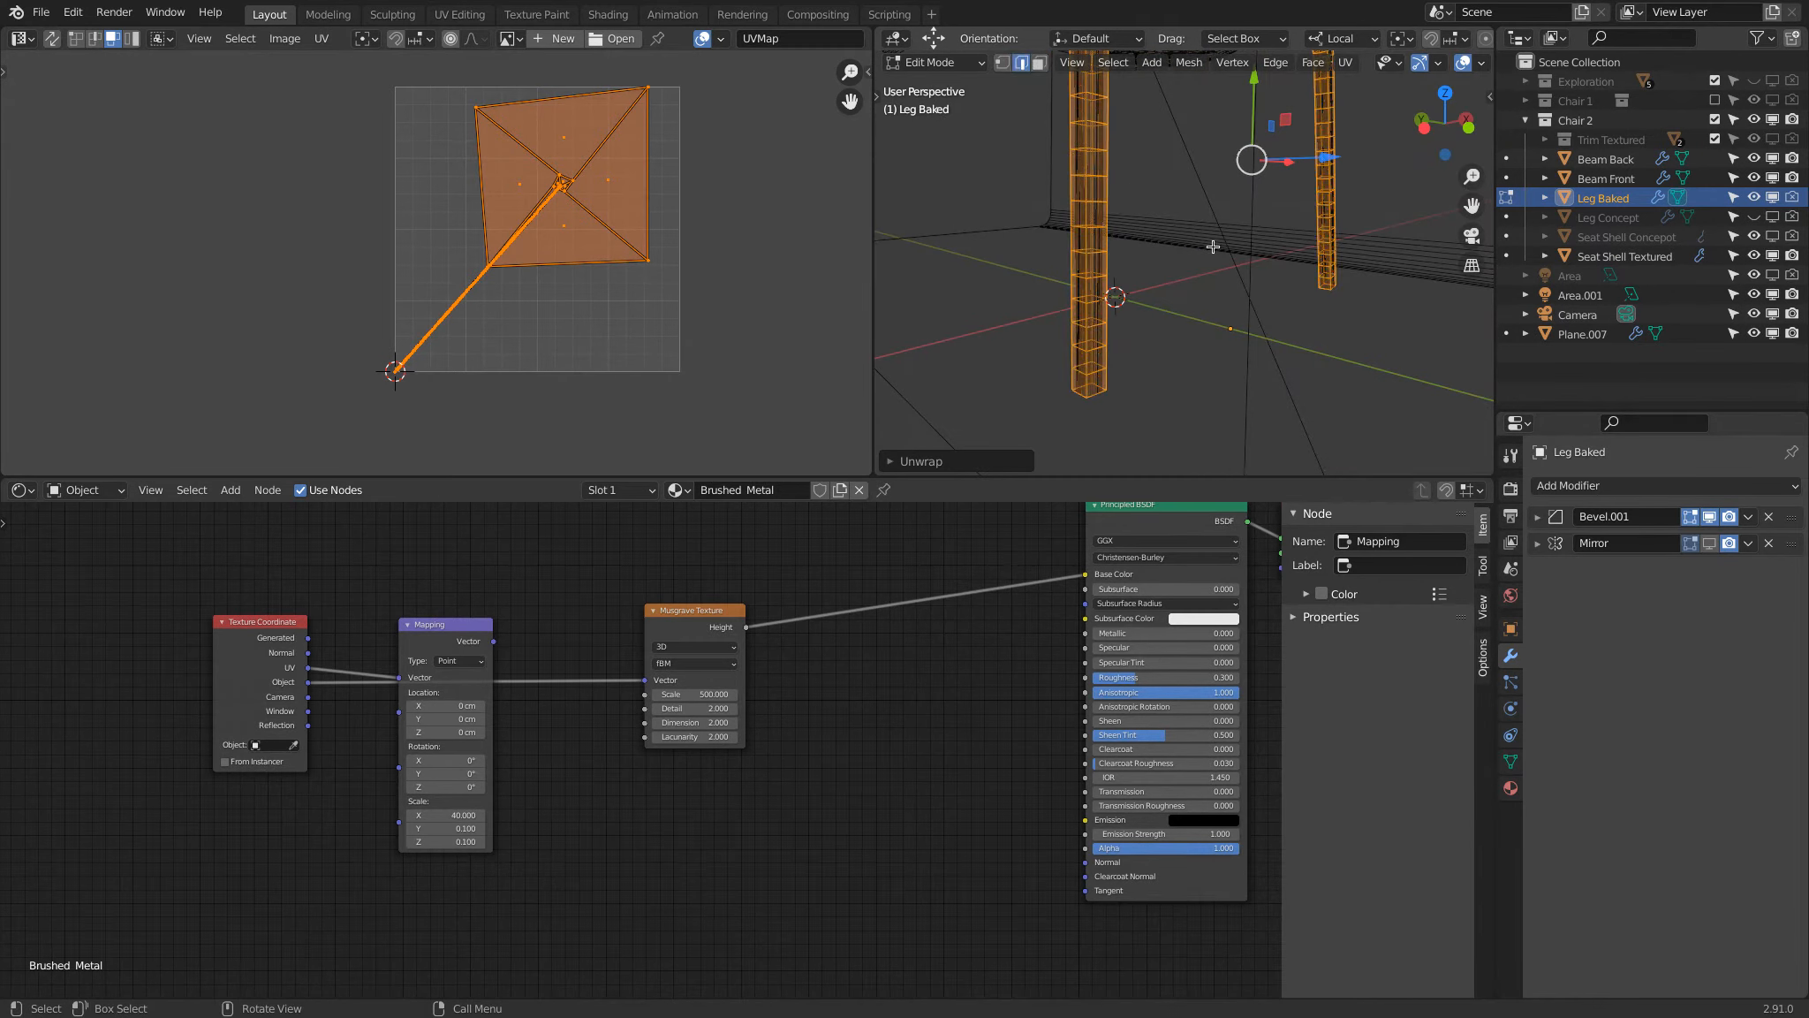
left_click(1317, 274, "alt")
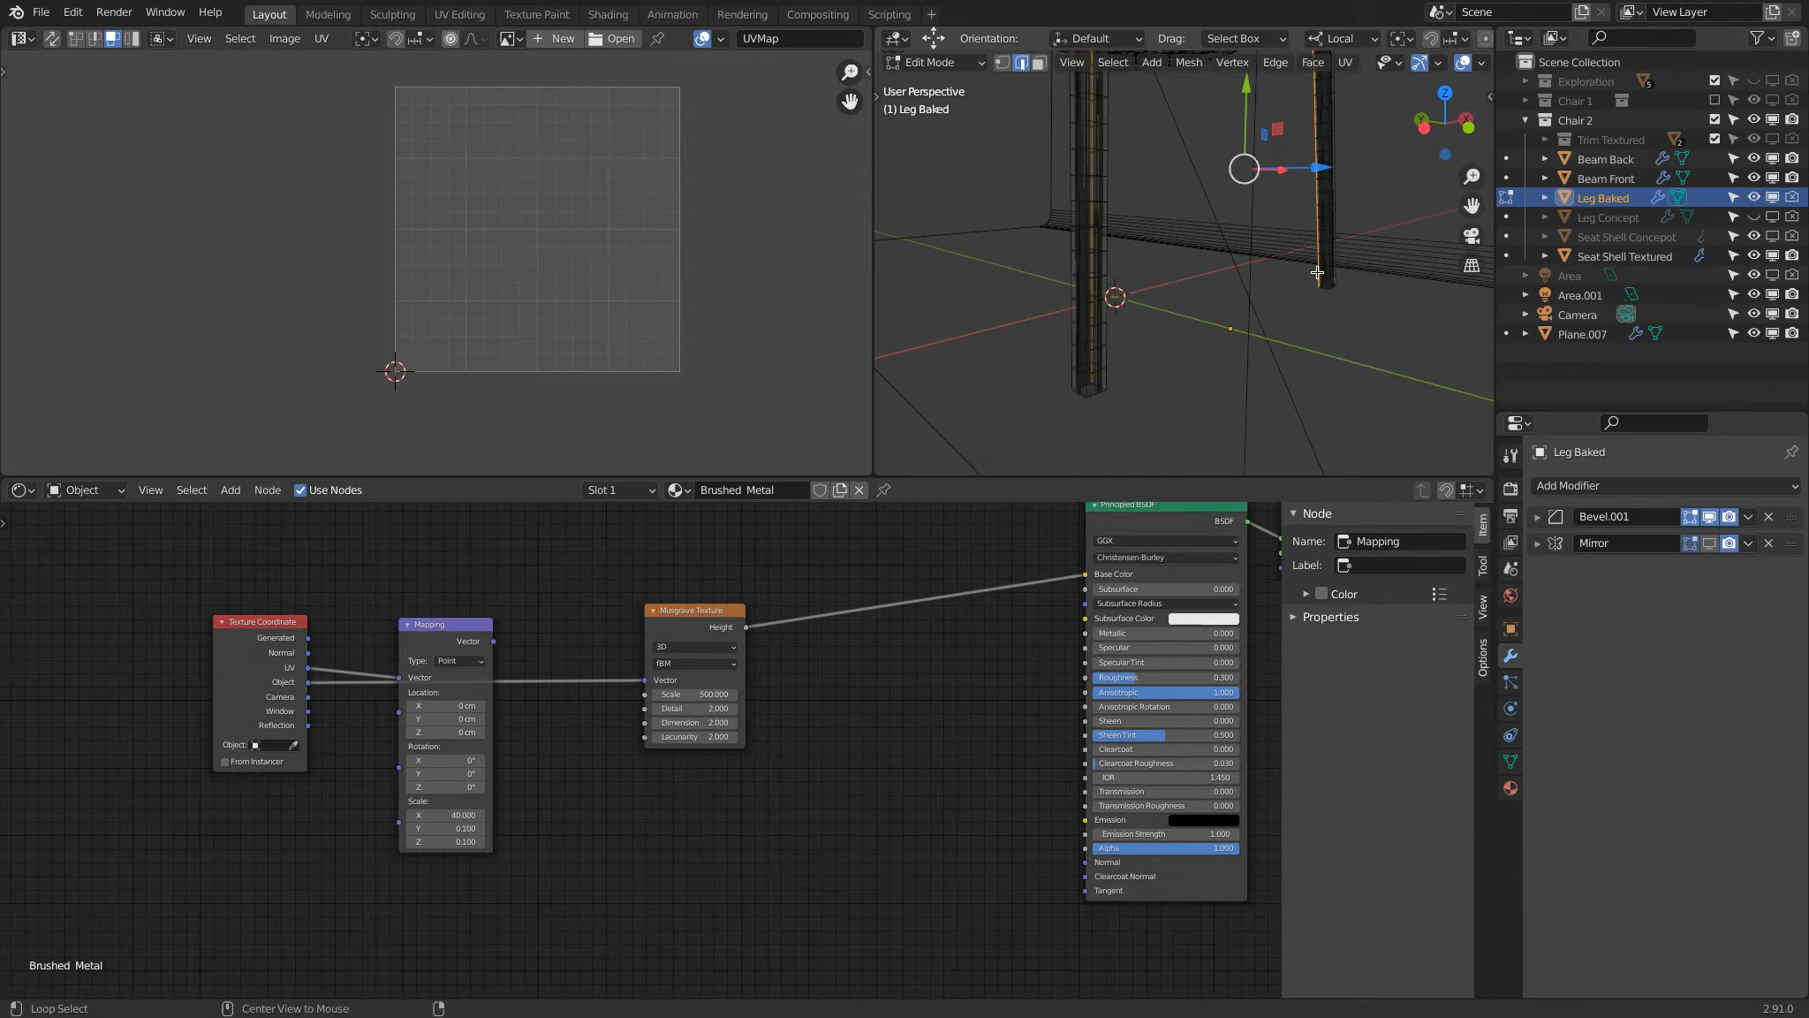
middle_click_drag(1300, 291, 1255, 234)
scroll(1284, 329, "down", 3)
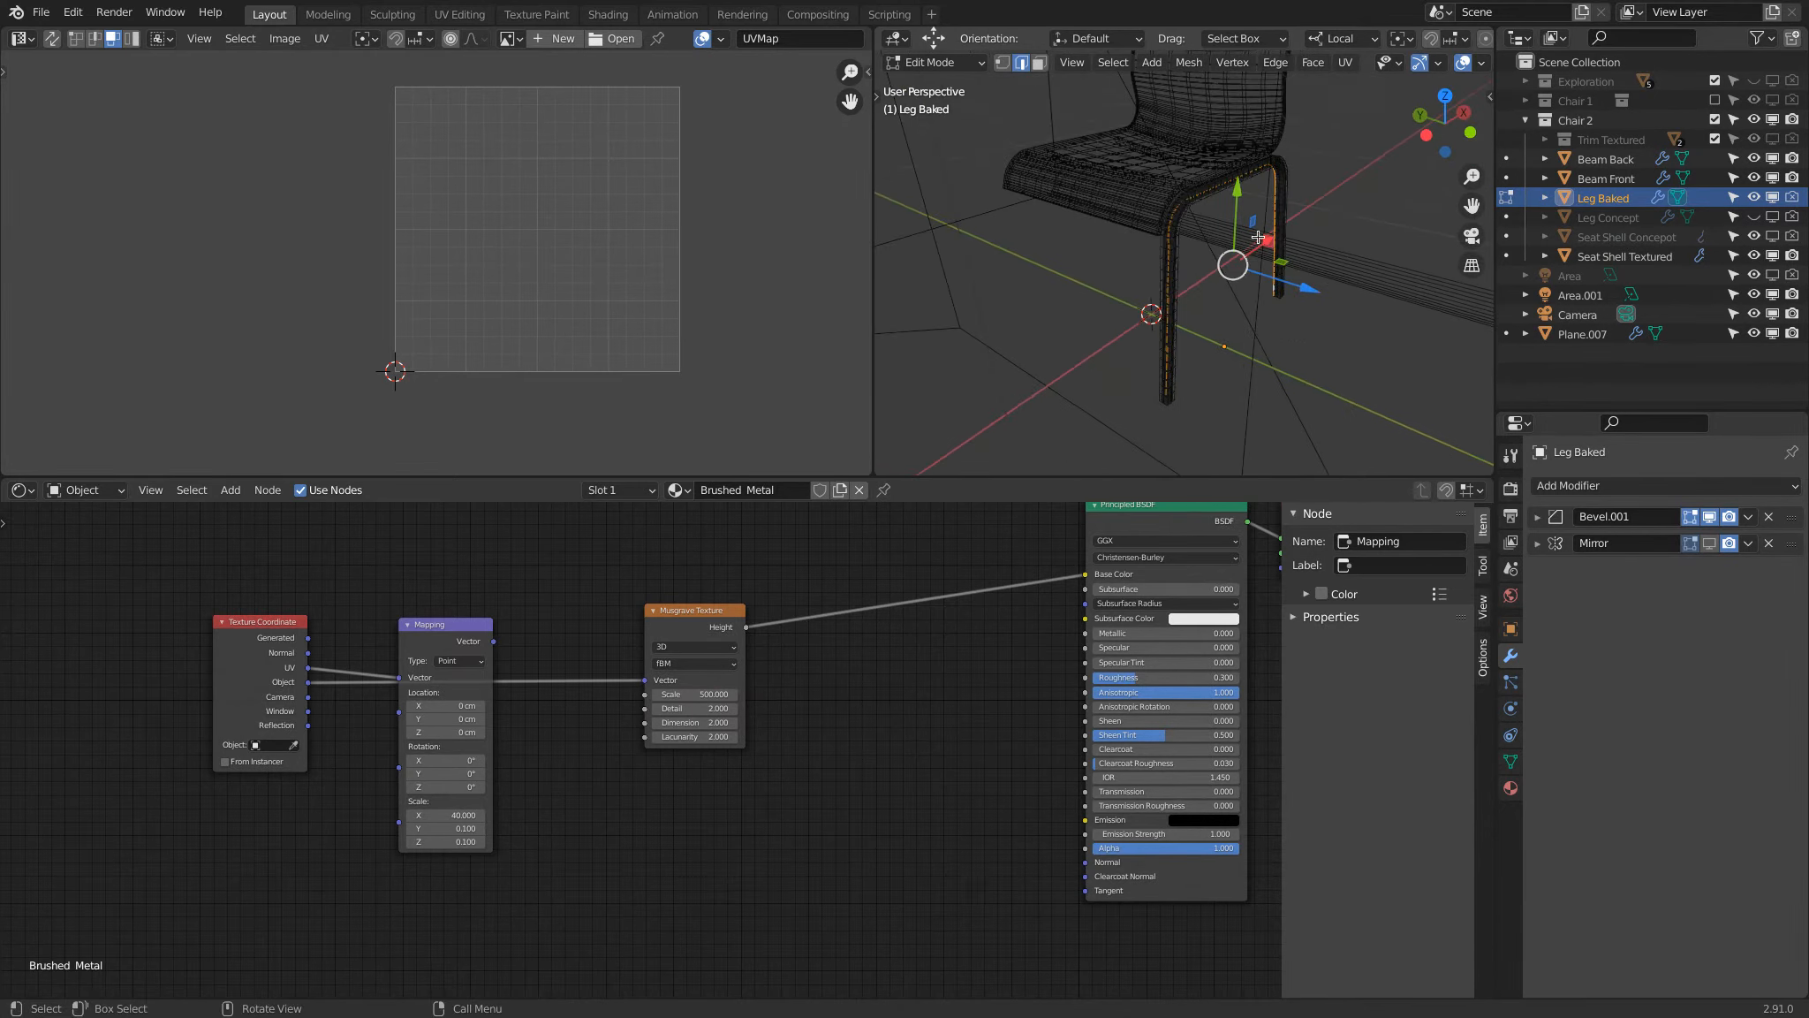
left_click(1278, 63)
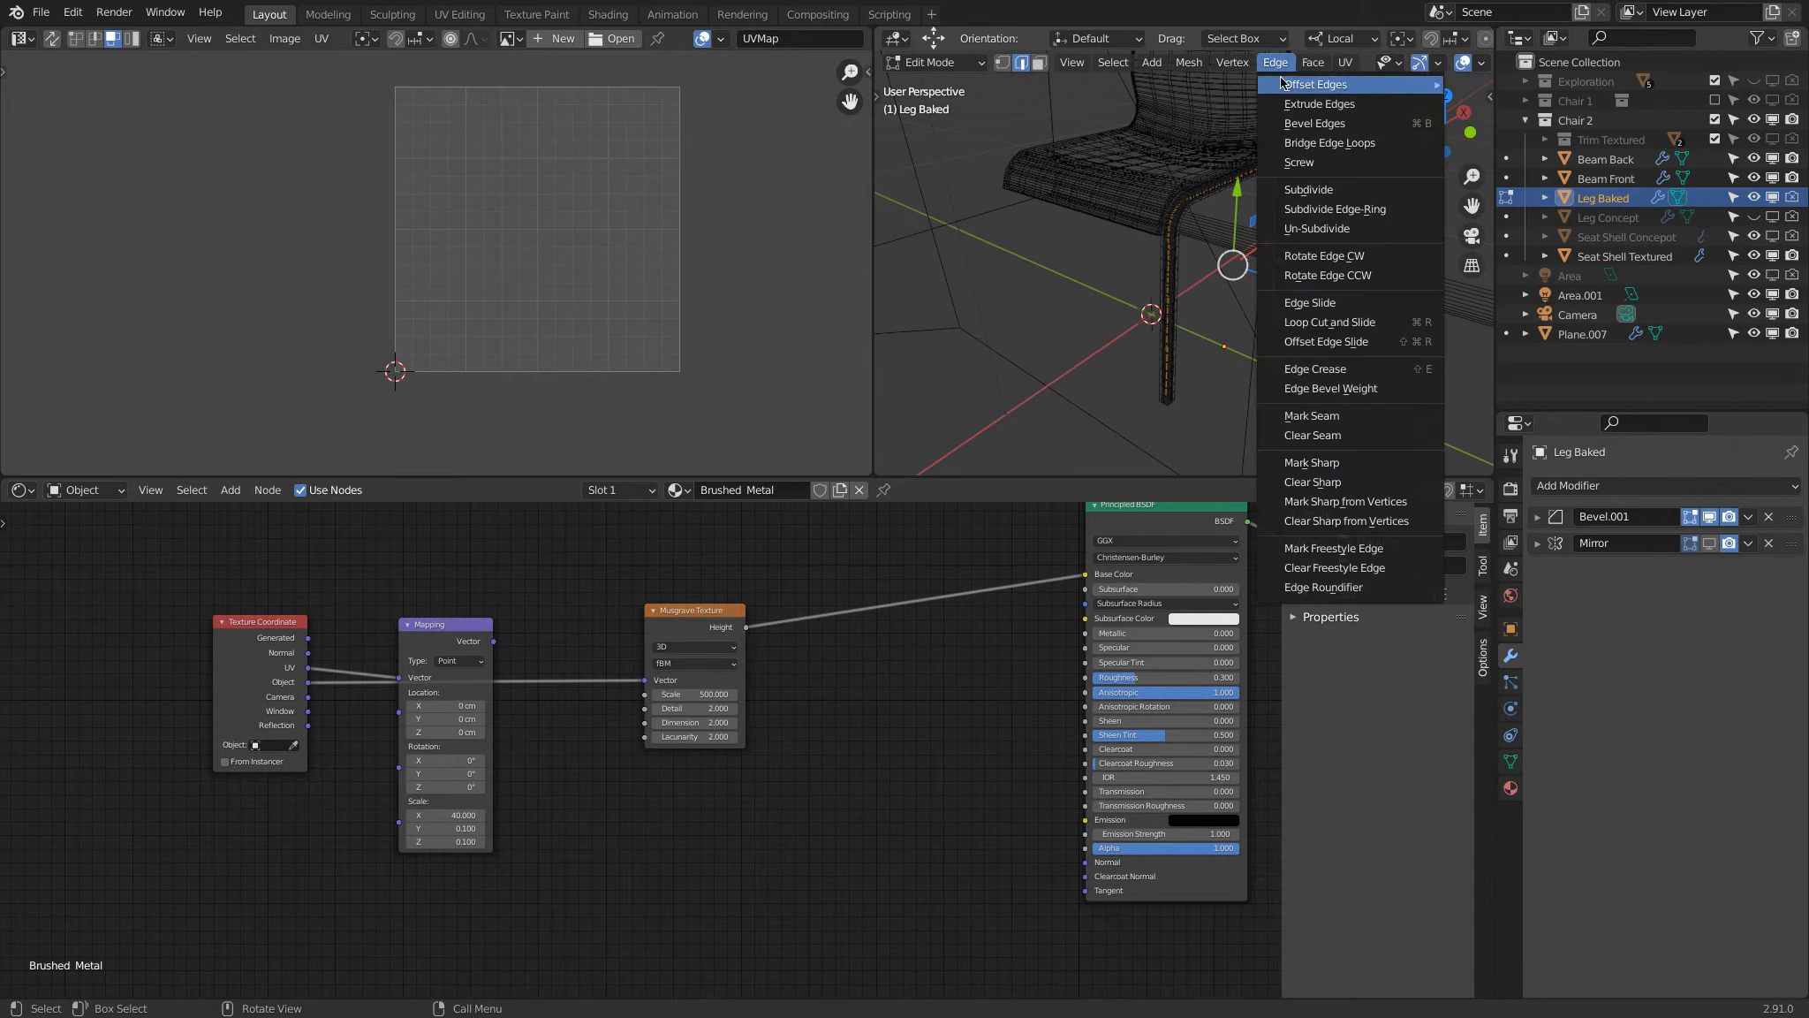
left_click(1367, 425)
Step: Select the whole leg mesh, unwrap it again along the new seam and inspect the resulting UV layout
scroll(1299, 269, "up", 2)
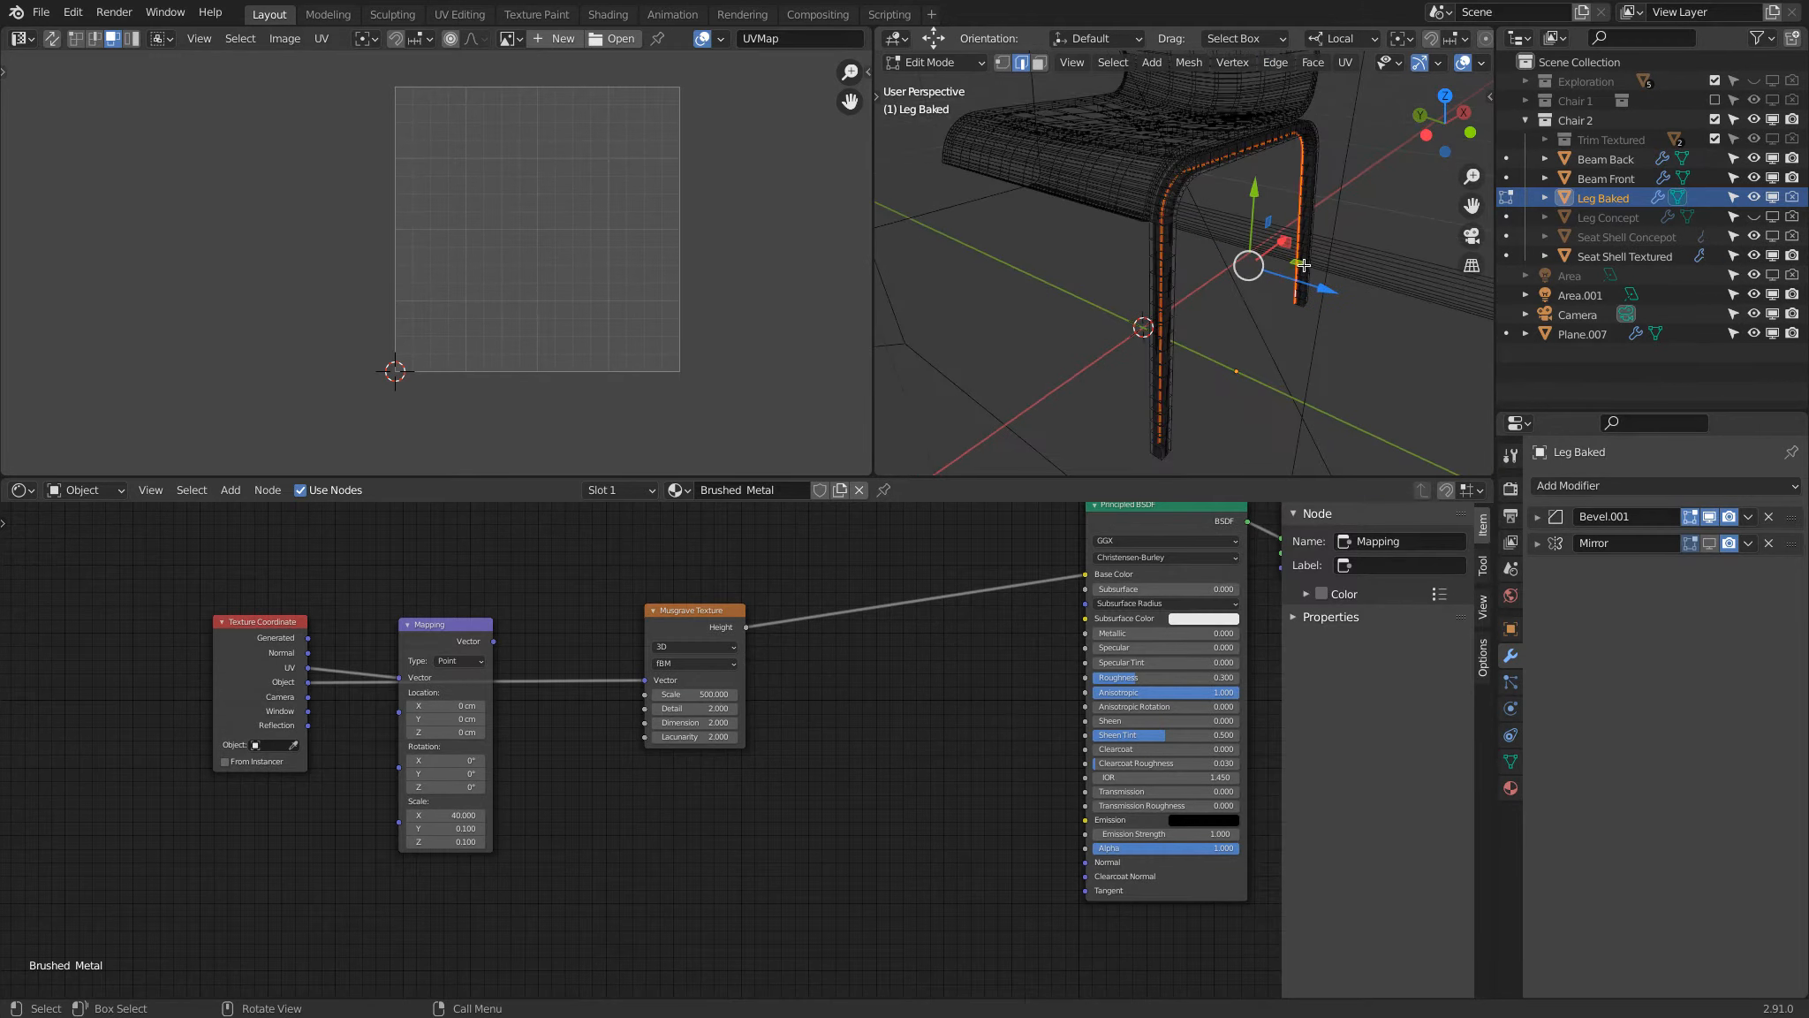
key("a")
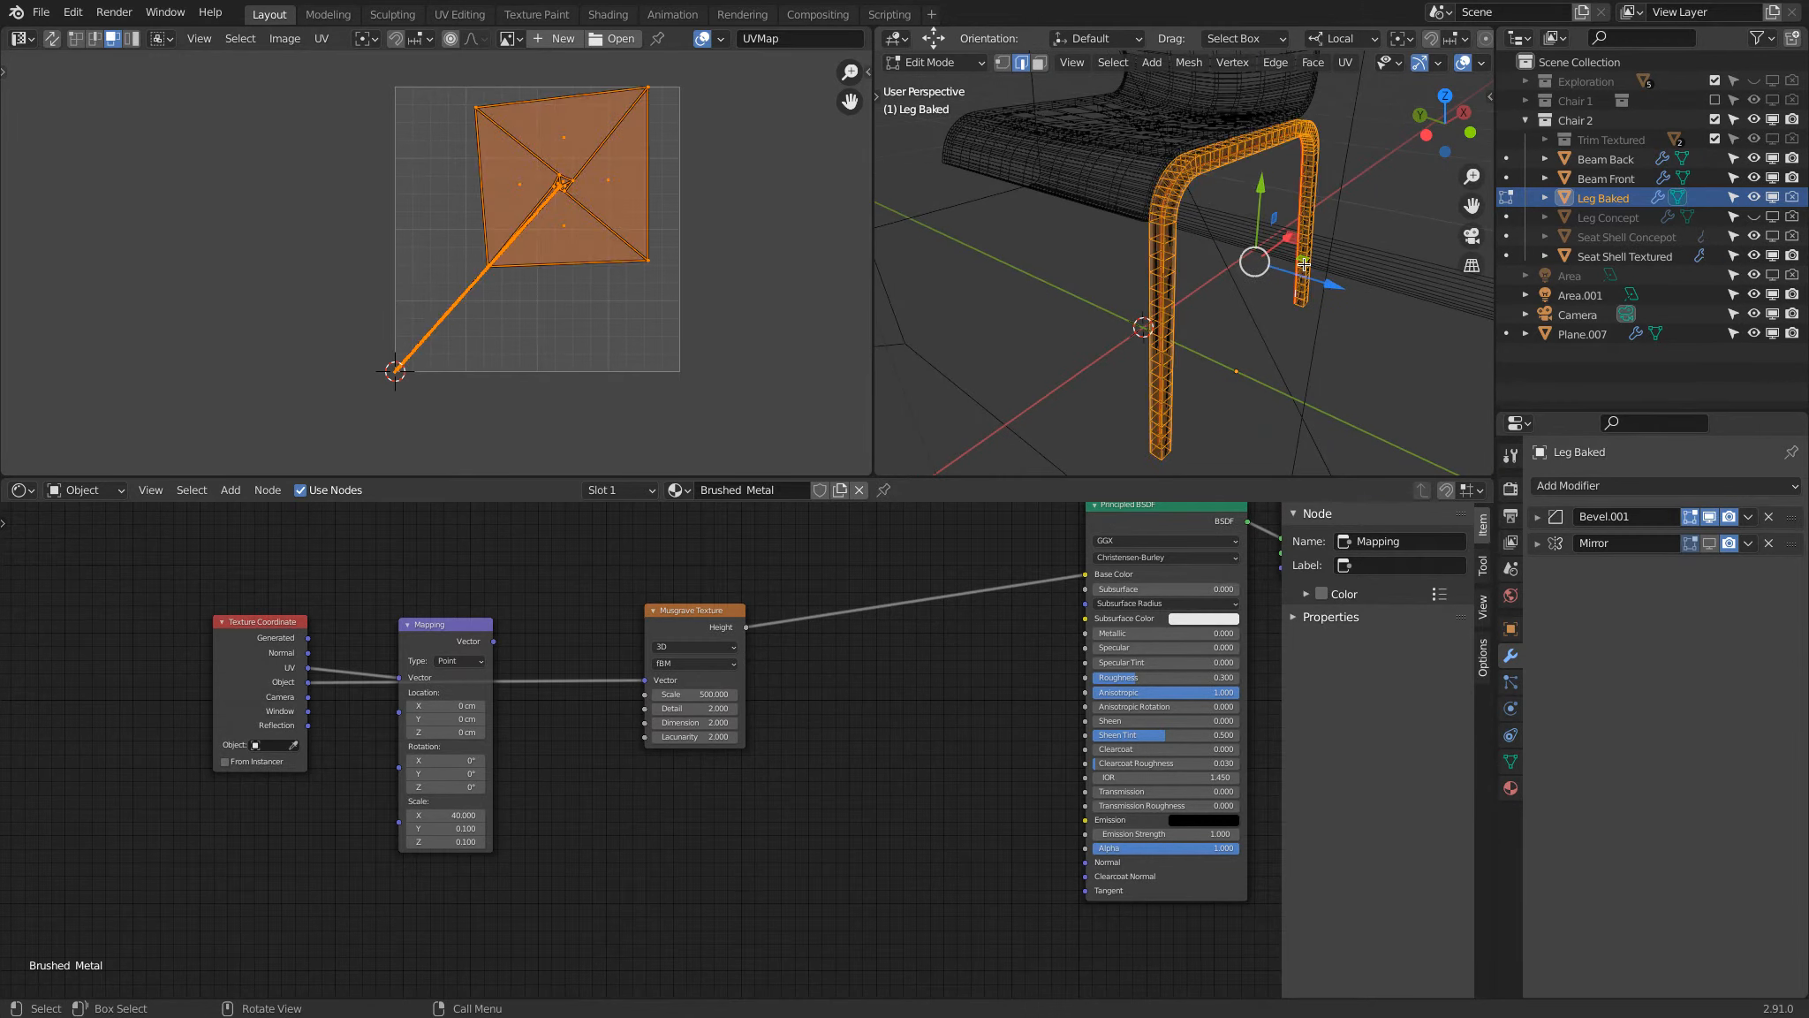
key("u")
left_click(1305, 263)
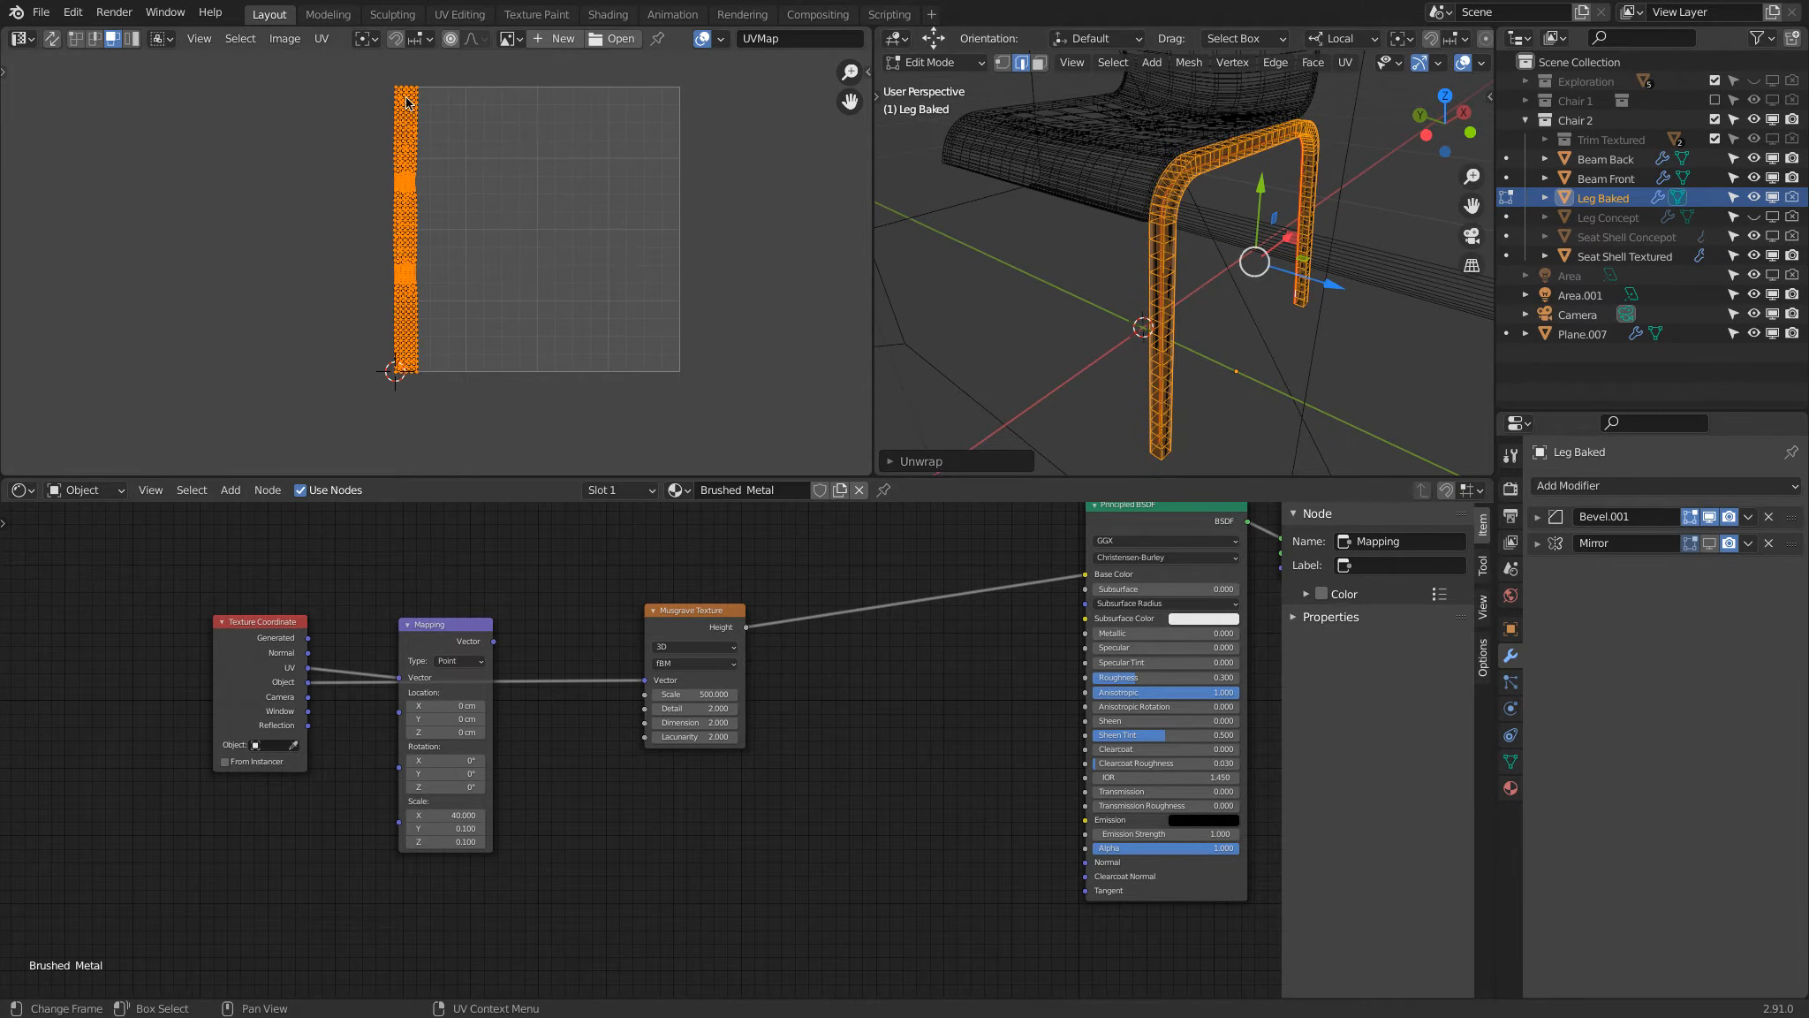
scroll(422, 241, "up", 5)
scroll(421, 240, "down", 5)
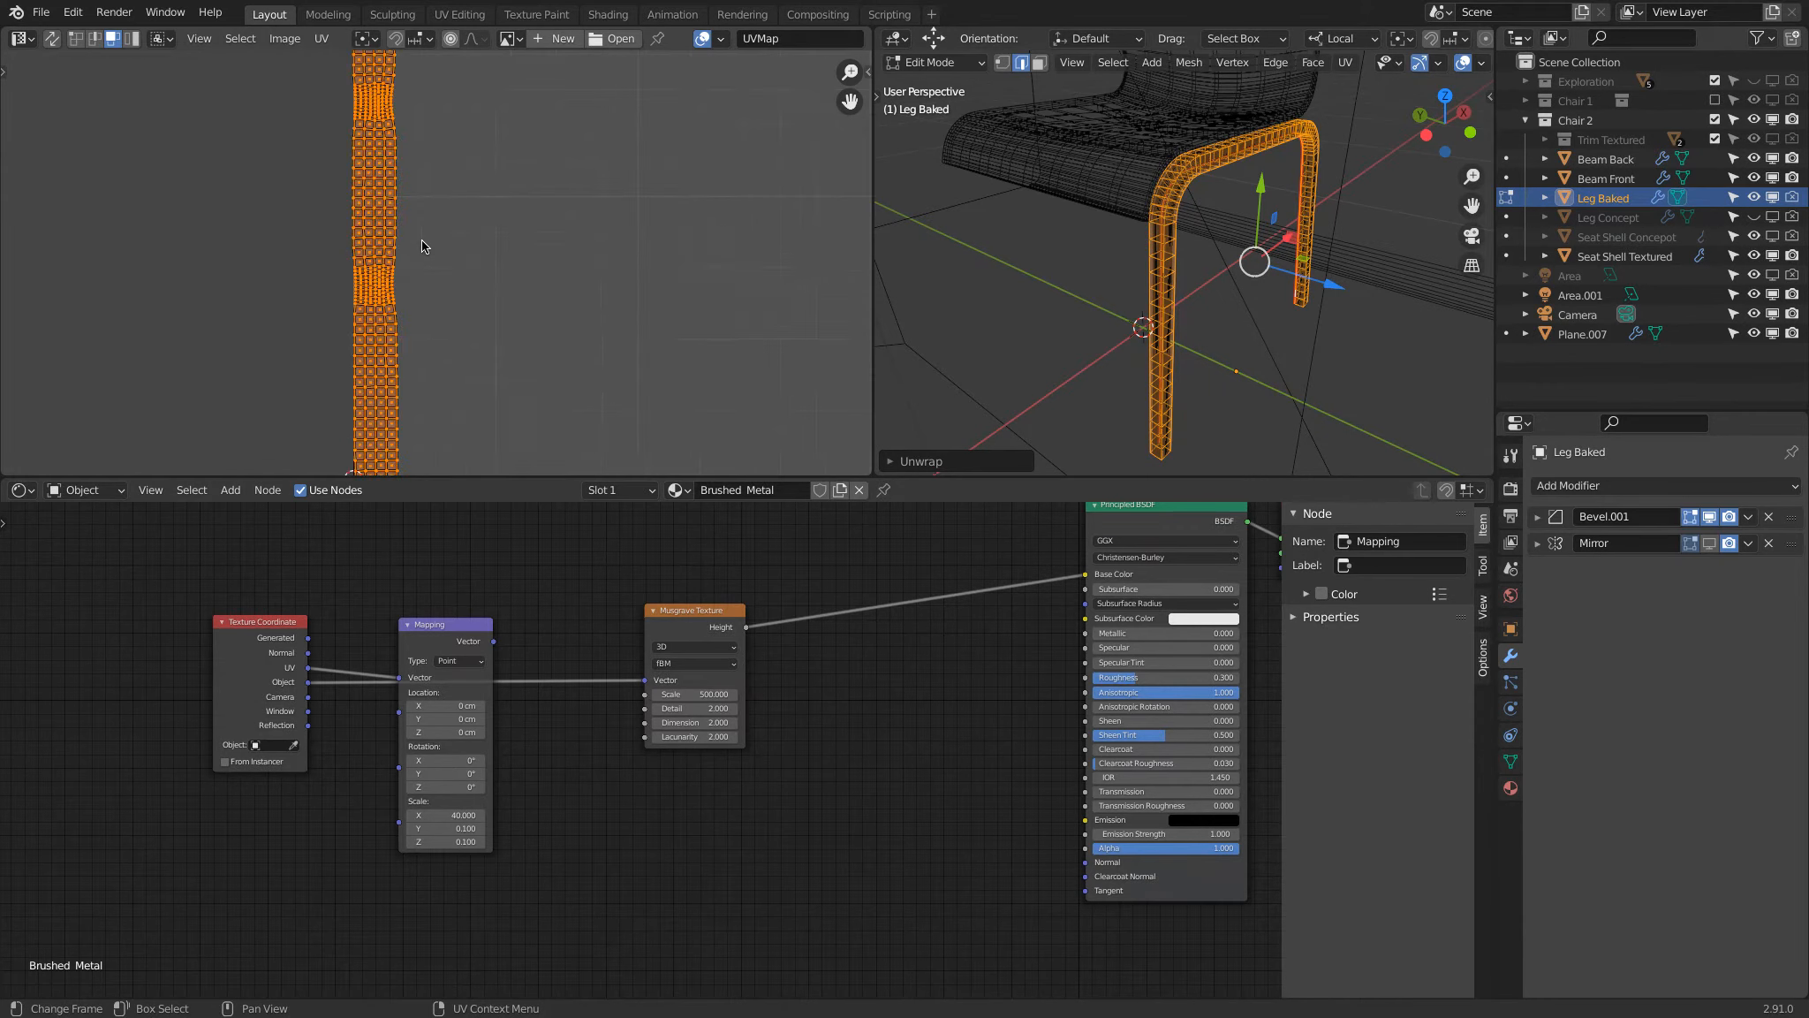
middle_click_drag(438, 175, 441, 209)
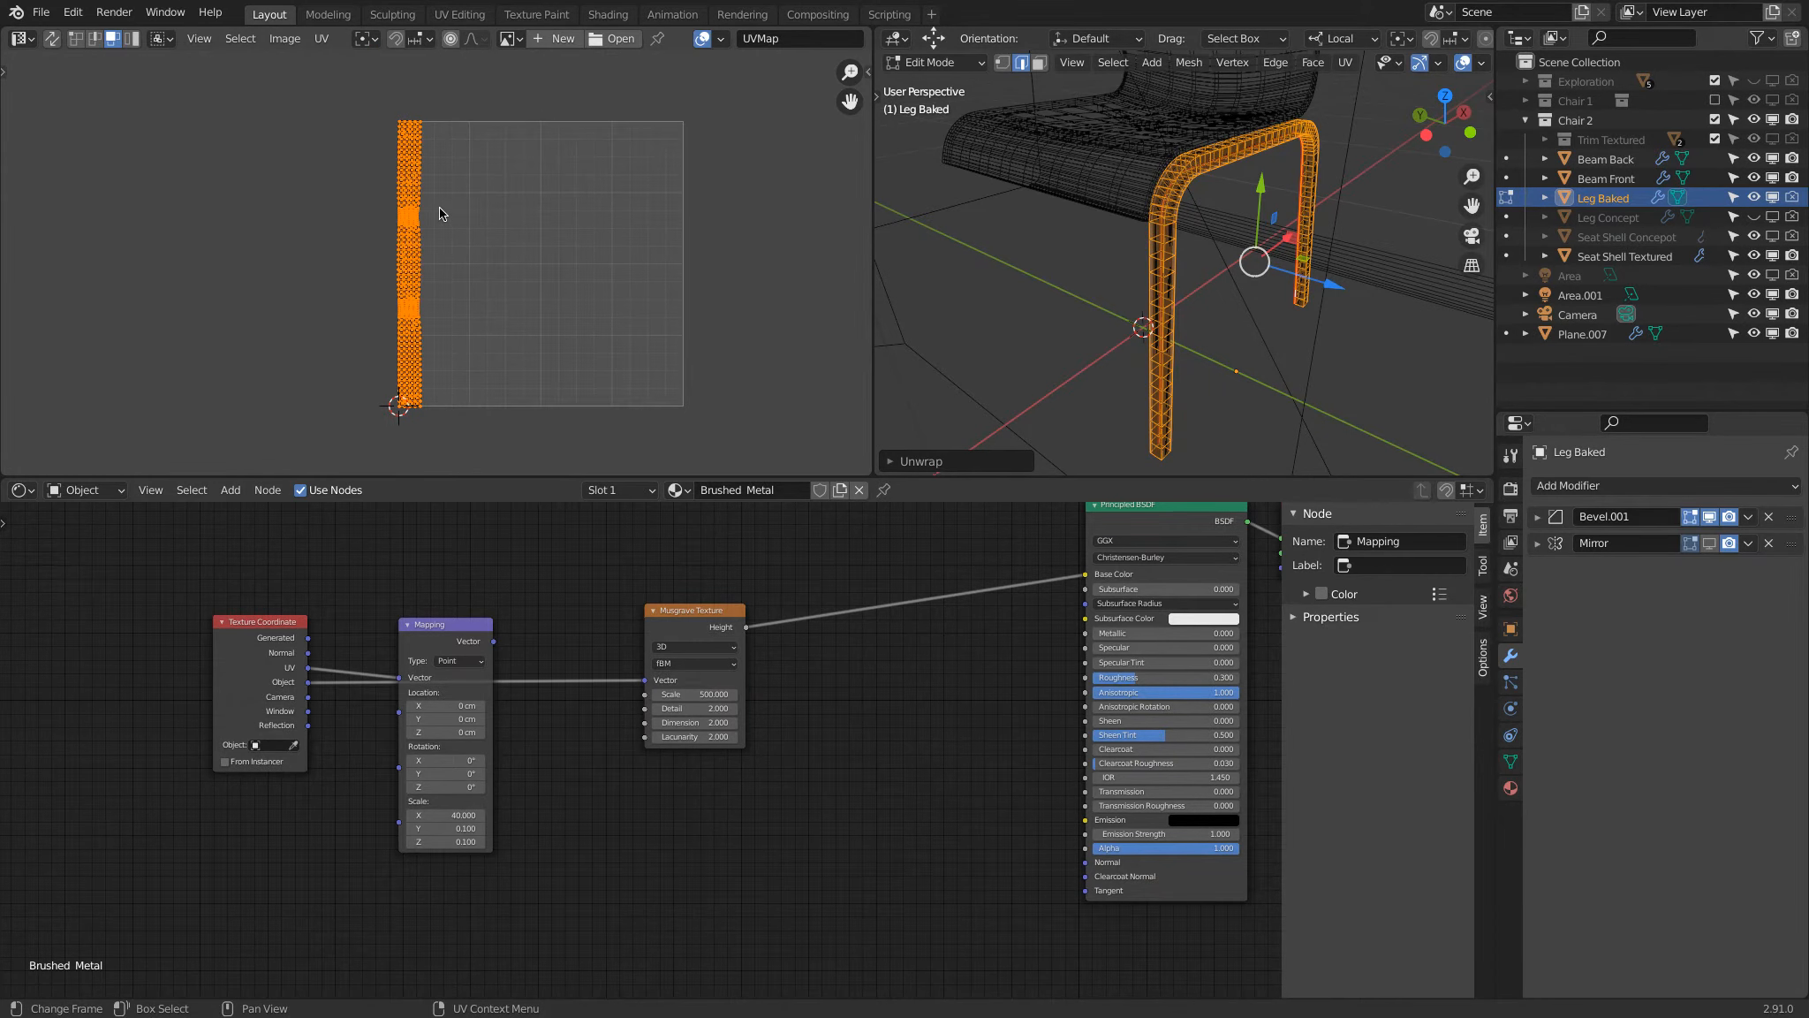
Step: Return to Object Mode, reconnect the Mapping node to the Musgrave Texture's Vector and examine the leg's bend in material preview shading
key("Tab")
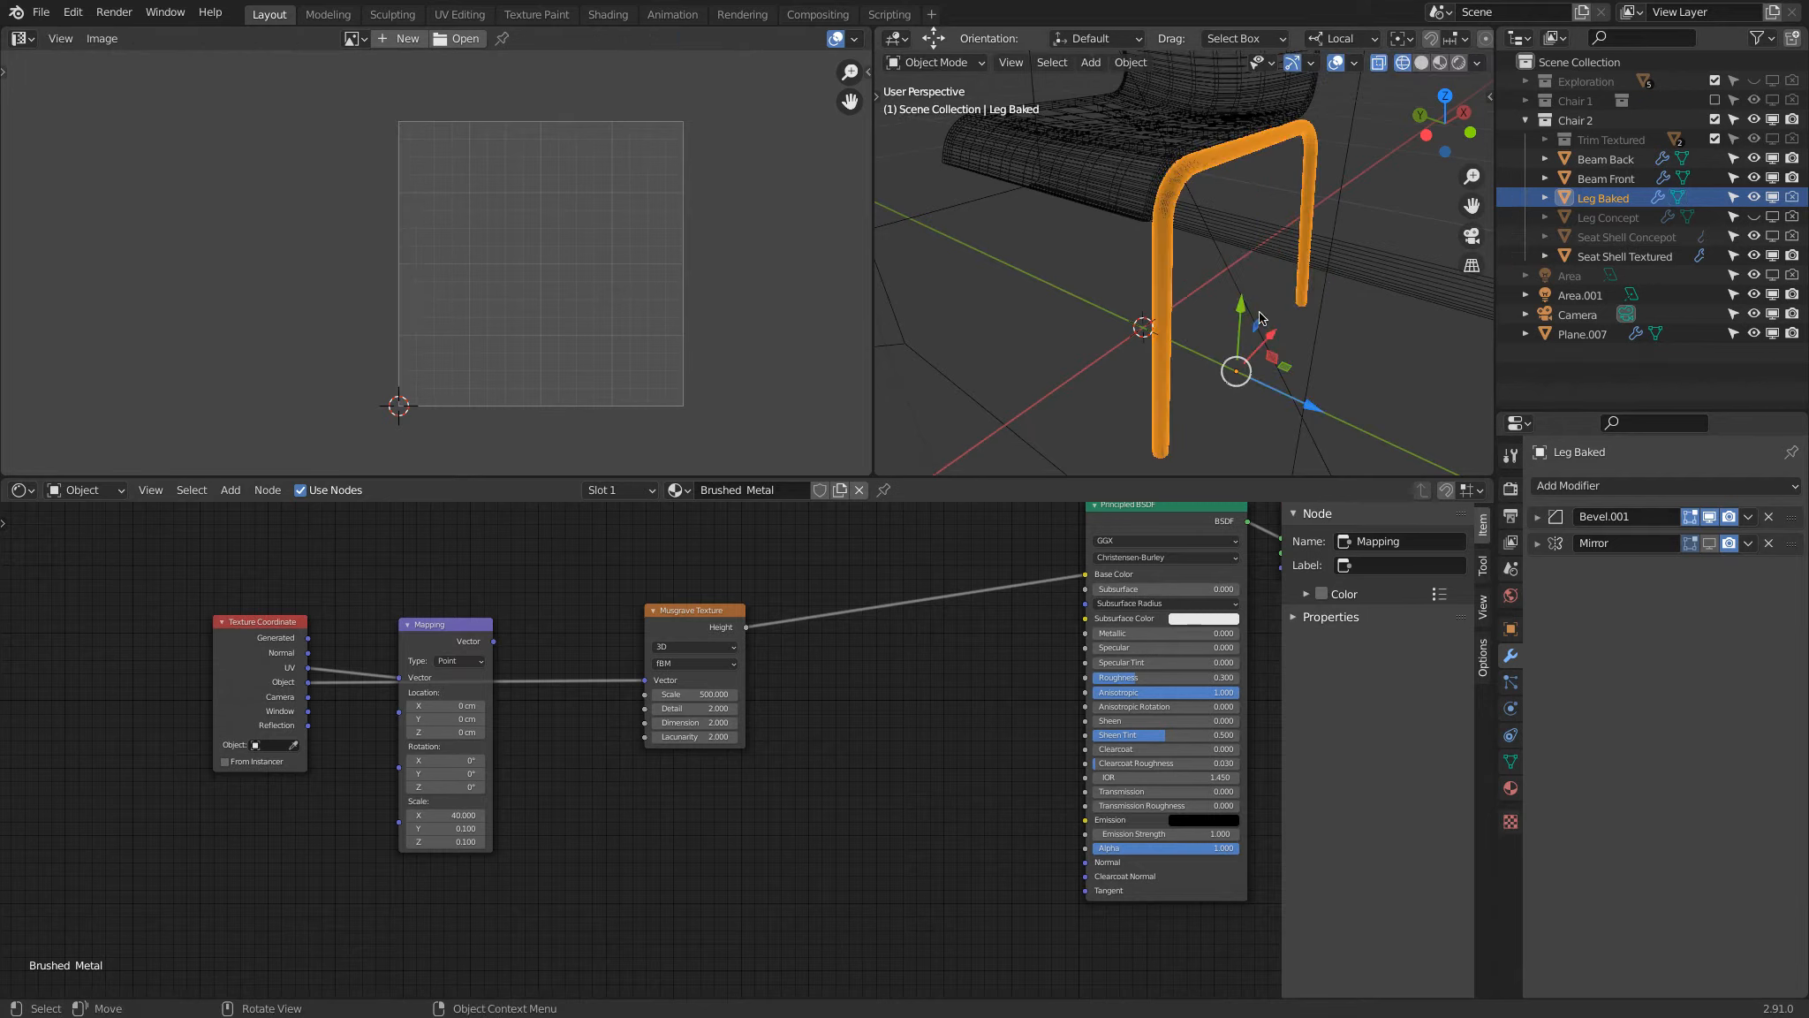
key("shift+z")
left_click_drag(442, 630, 470, 589)
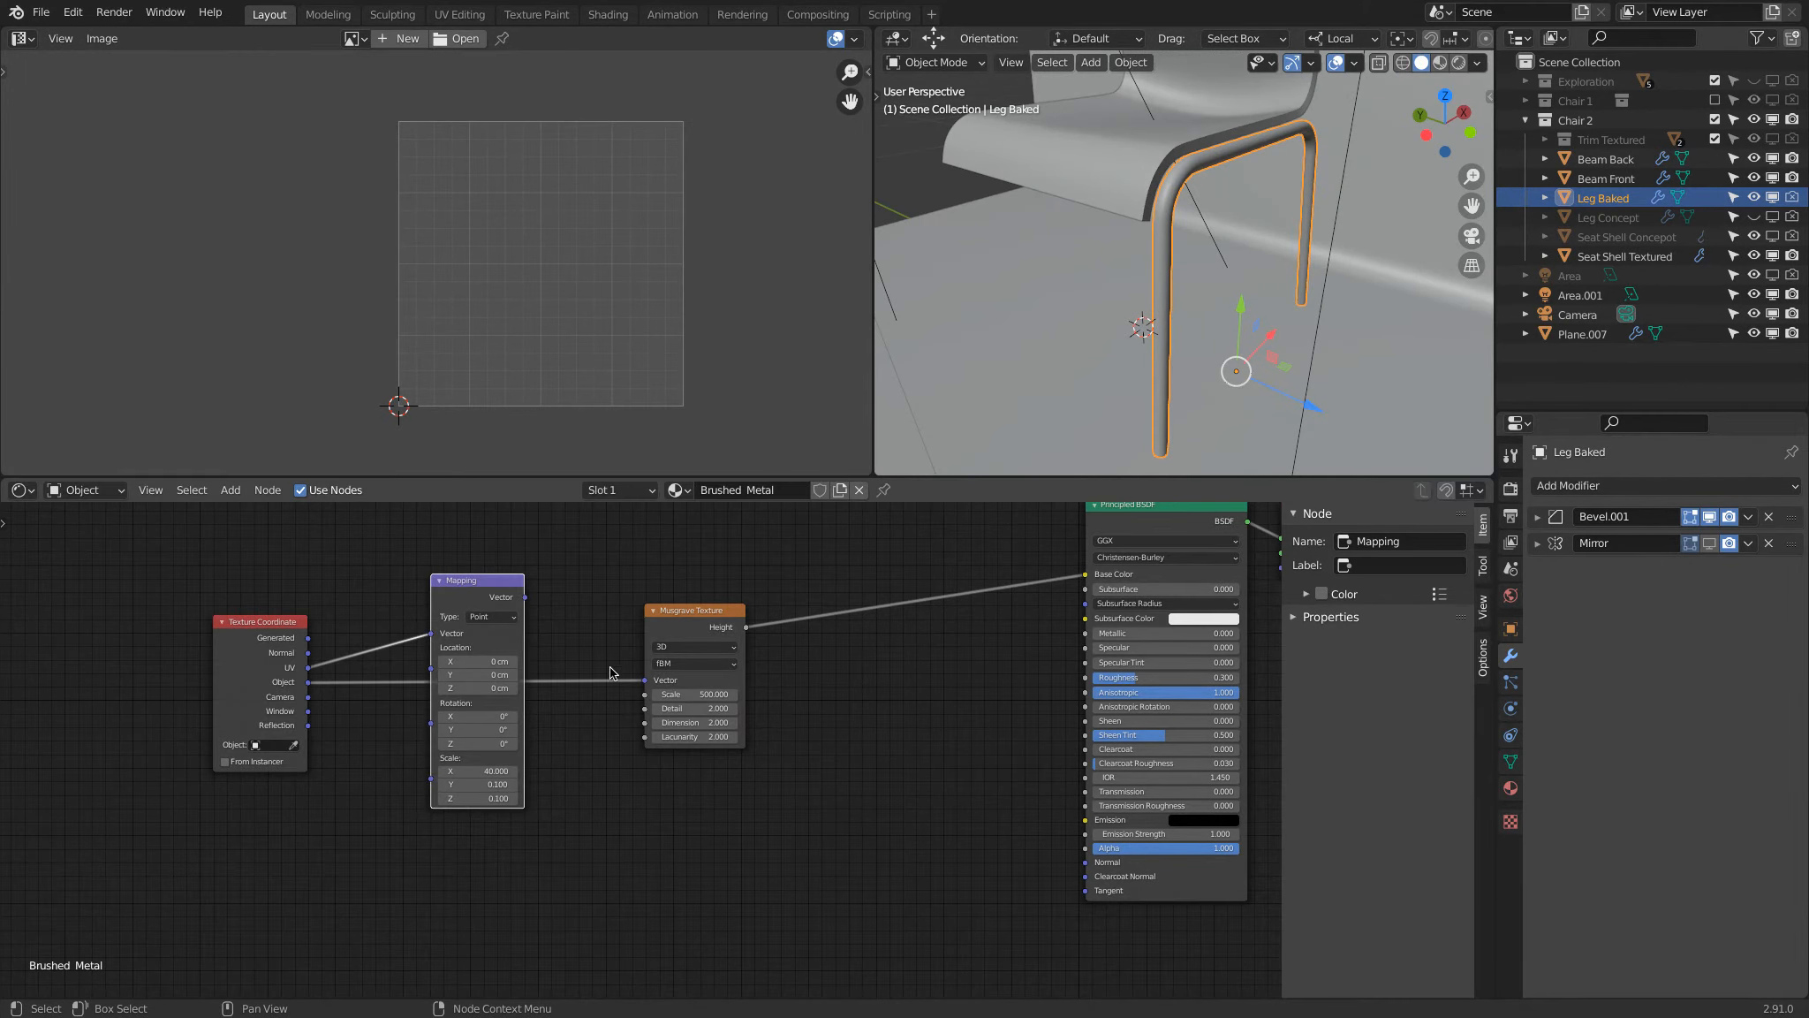
left_click_drag(526, 598, 647, 682)
key("z")
left_click(1242, 416)
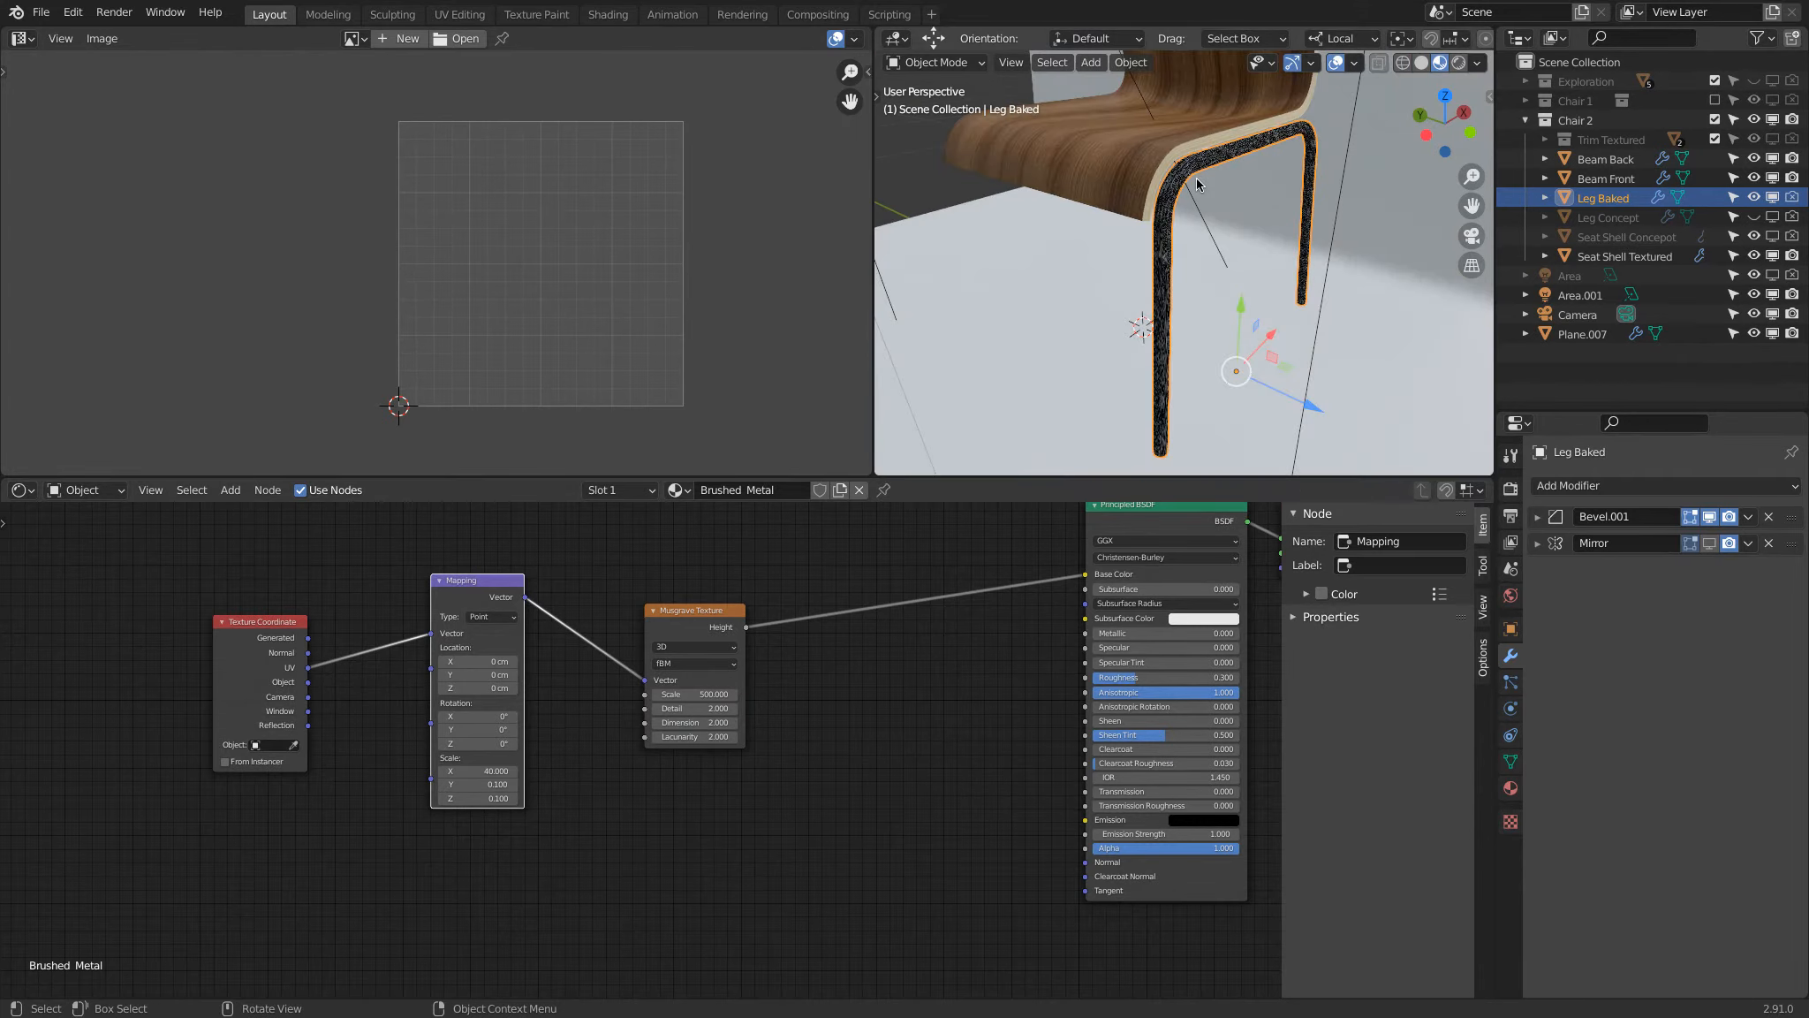
scroll(1198, 179, "up", 4)
middle_click_drag(1196, 177, 1178, 208)
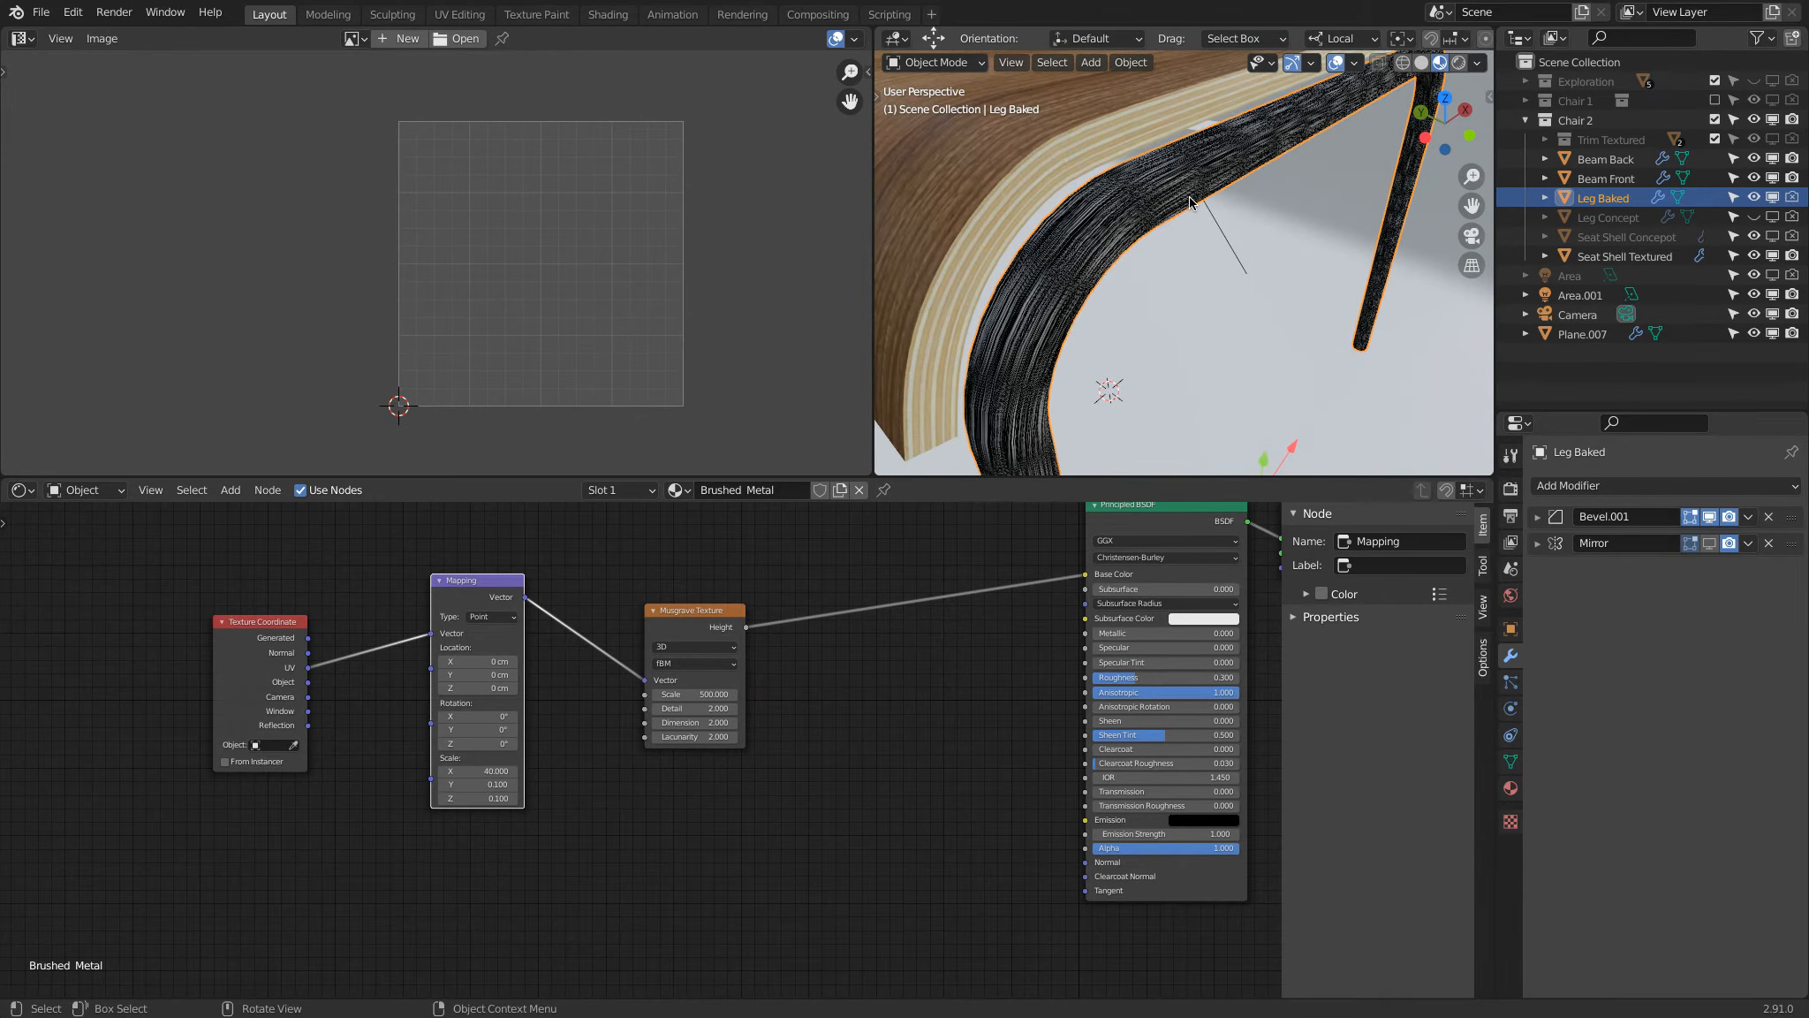
Step: Set the Mapping node's X, Y and Z scale to 1 together
left_click_drag(478, 770, 476, 802)
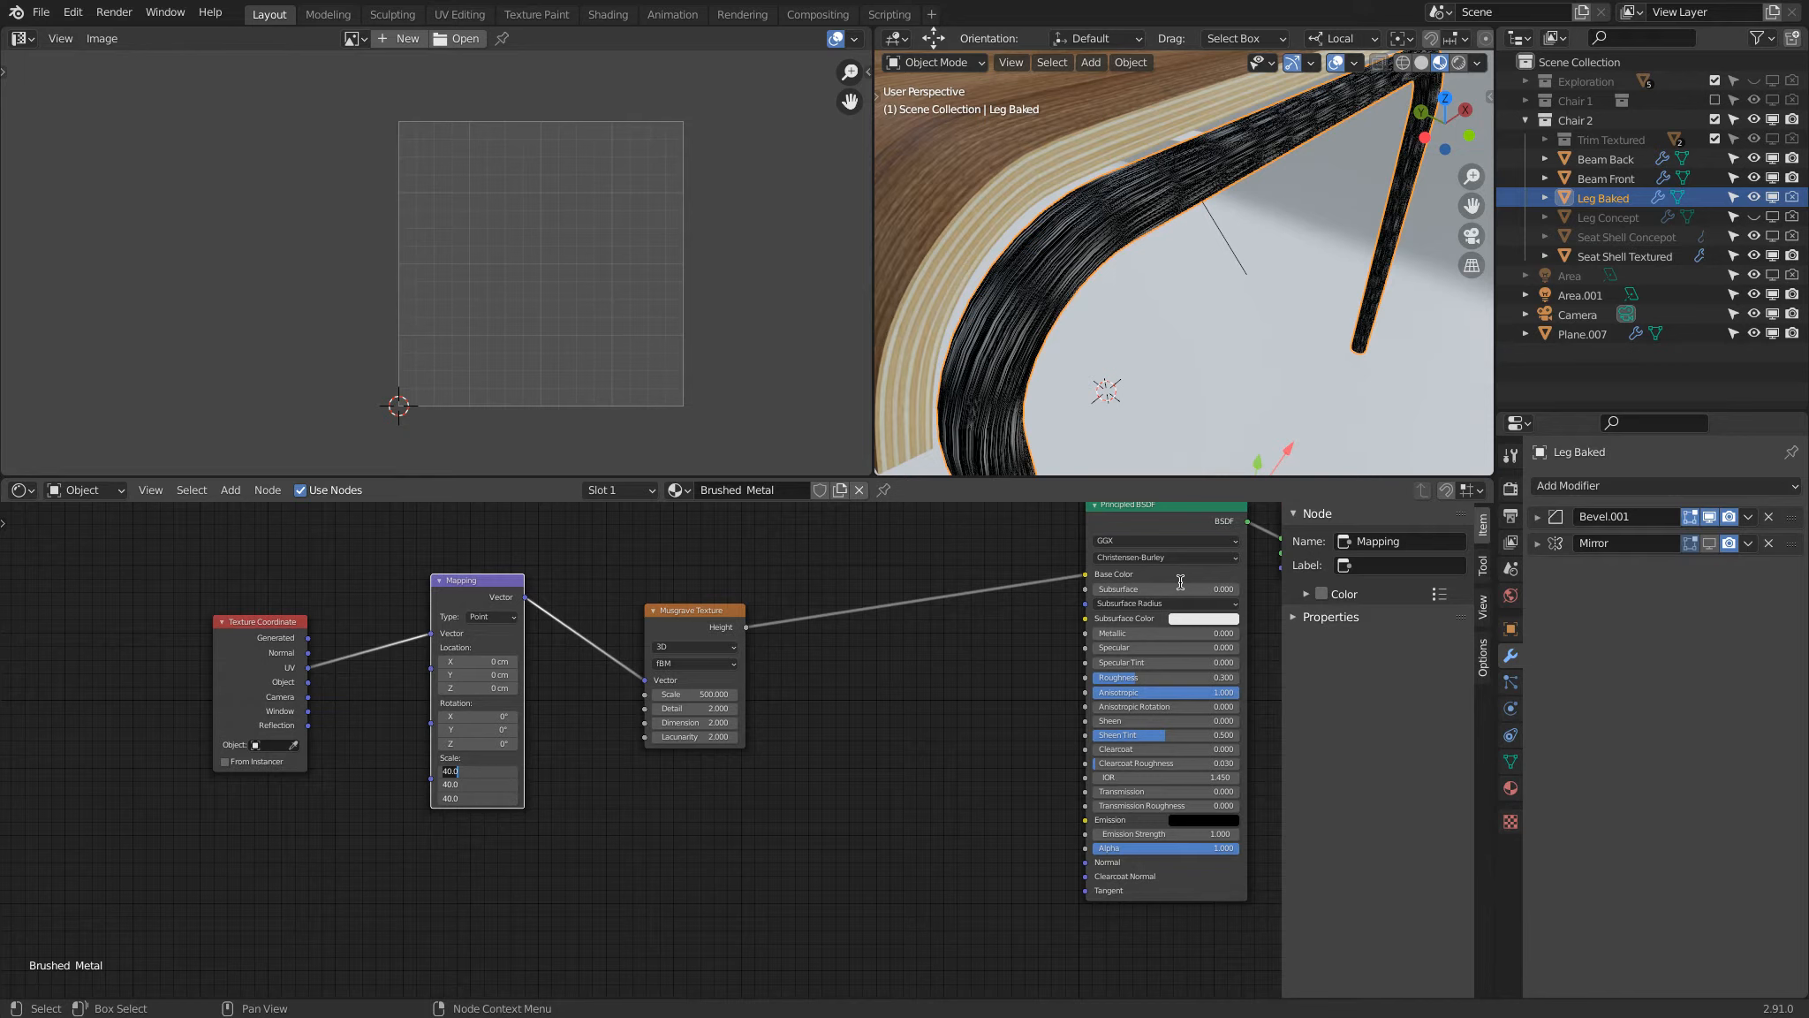
type("1")
key("Return")
Step: Try different Y and Z scale values on the Mapping node, comparing how the Musgrave pattern stretches on the leg
left_click_drag(456, 789, 469, 786)
scroll(469, 785, "down", 4, "ctrl")
scroll(493, 770, "up", 5, "ctrl")
scroll(494, 771, "down", 11, "ctrl")
scroll(478, 773, "up", 3, "ctrl")
scroll(479, 773, "up", 4, "ctrl")
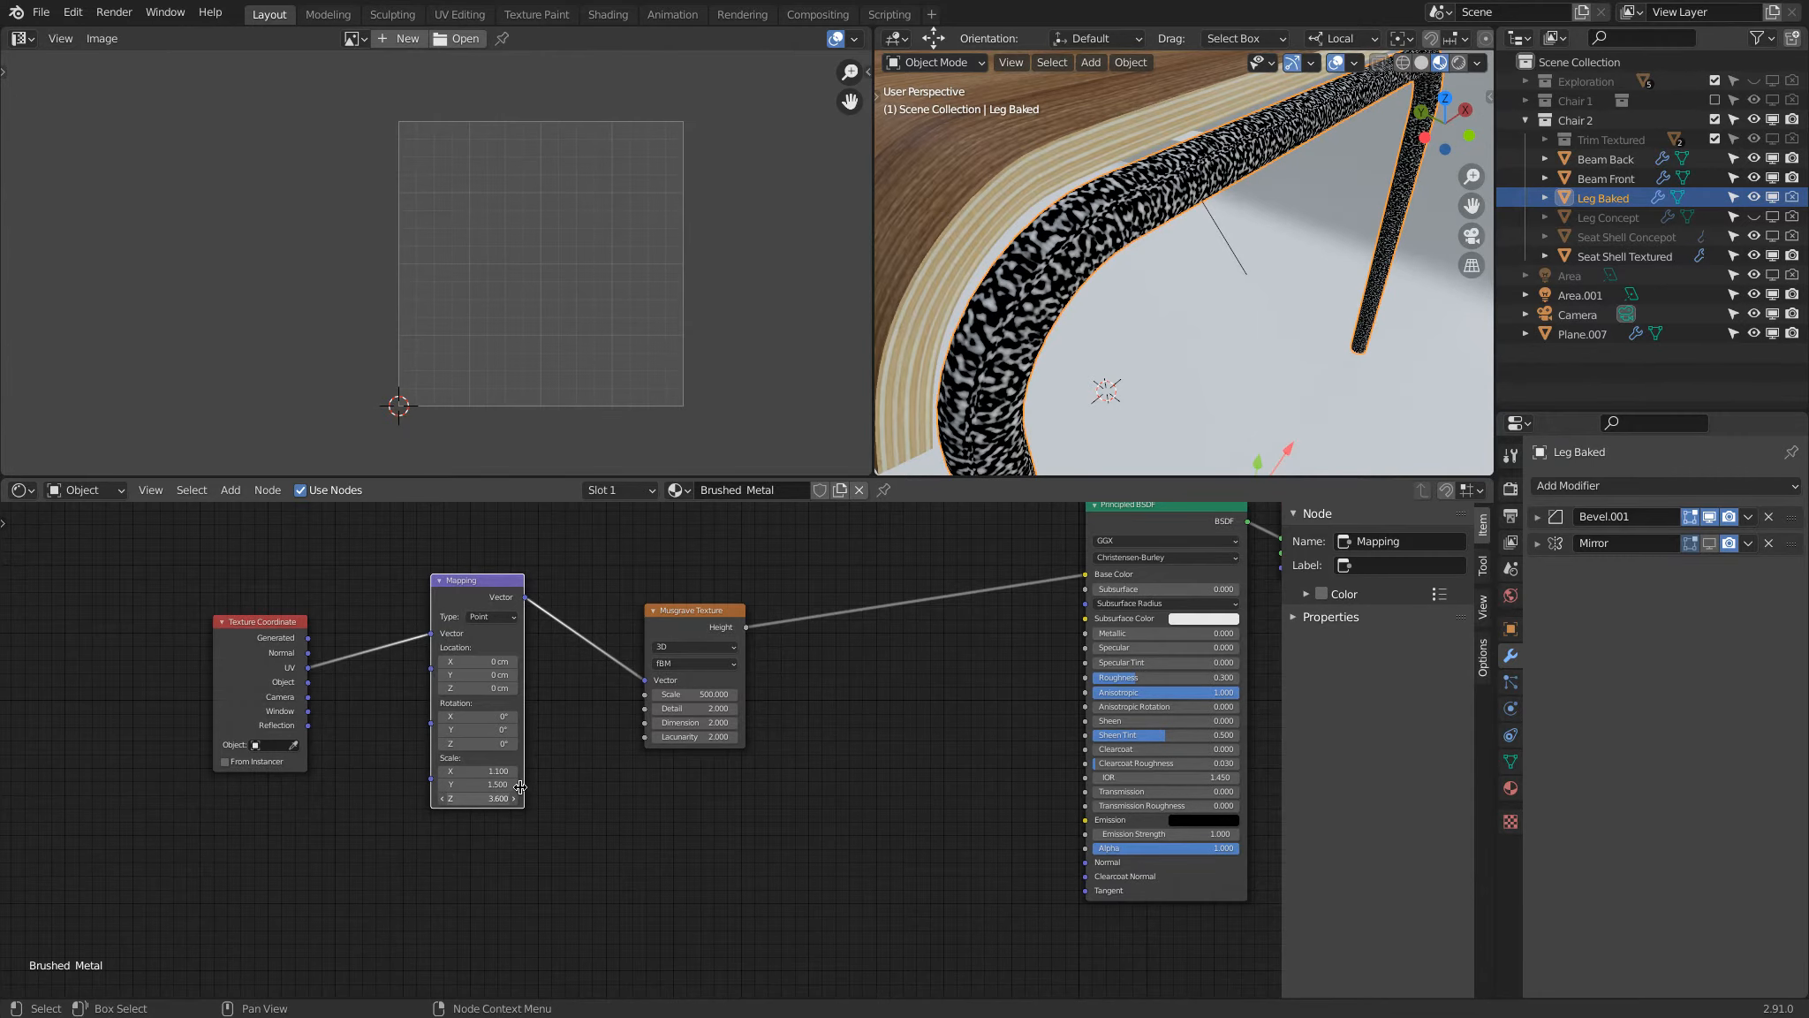
scroll(491, 788, "down", 8, "ctrl")
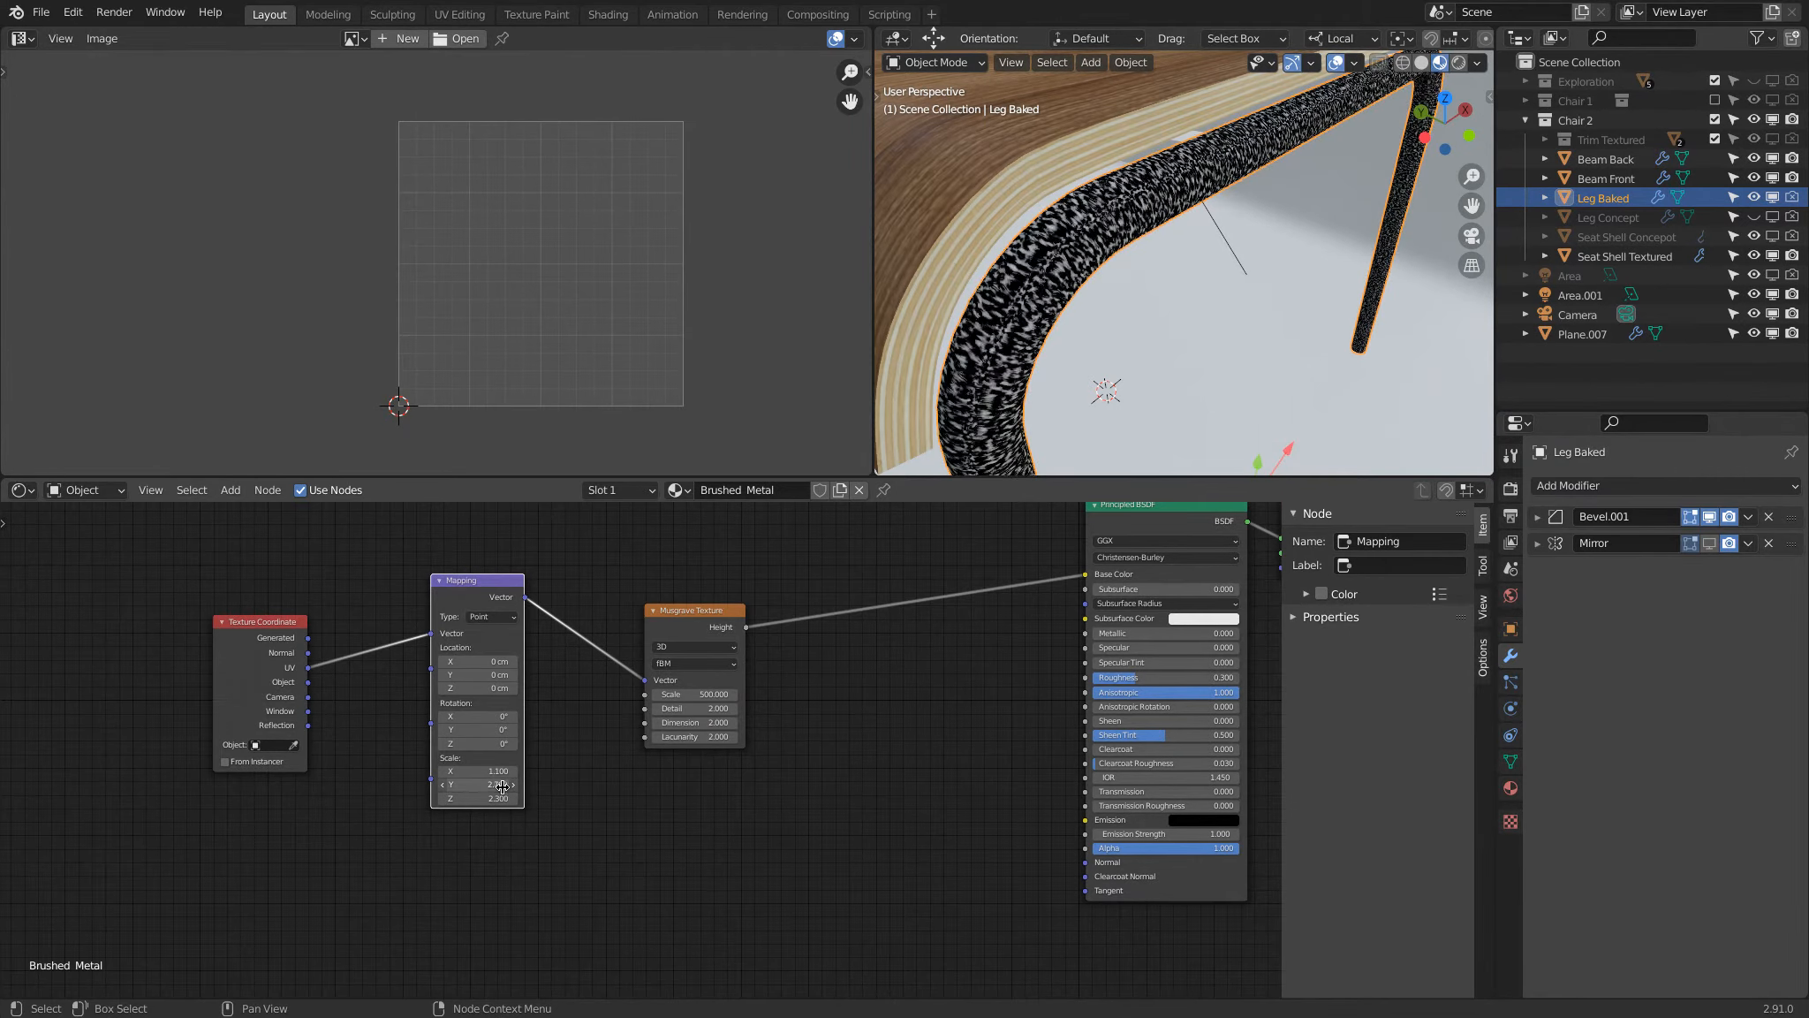
scroll(491, 789, "up", 8, "ctrl")
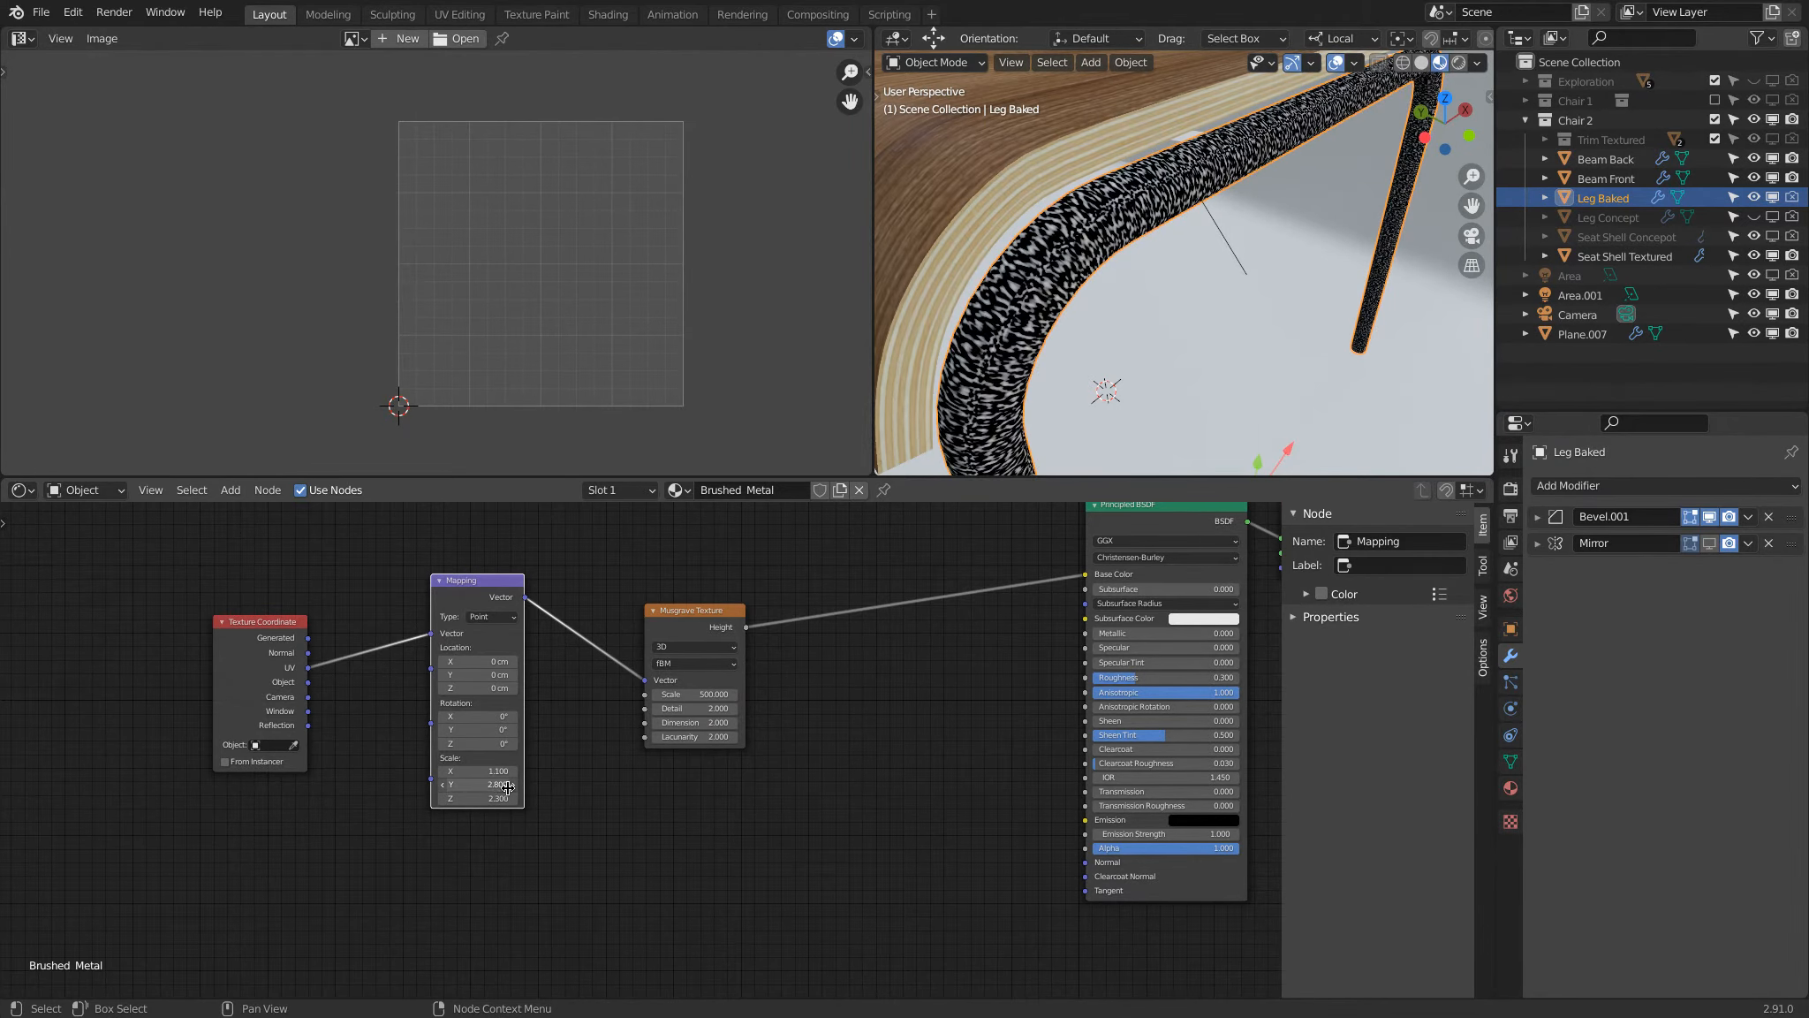
scroll(482, 787, "down", 17, "ctrl")
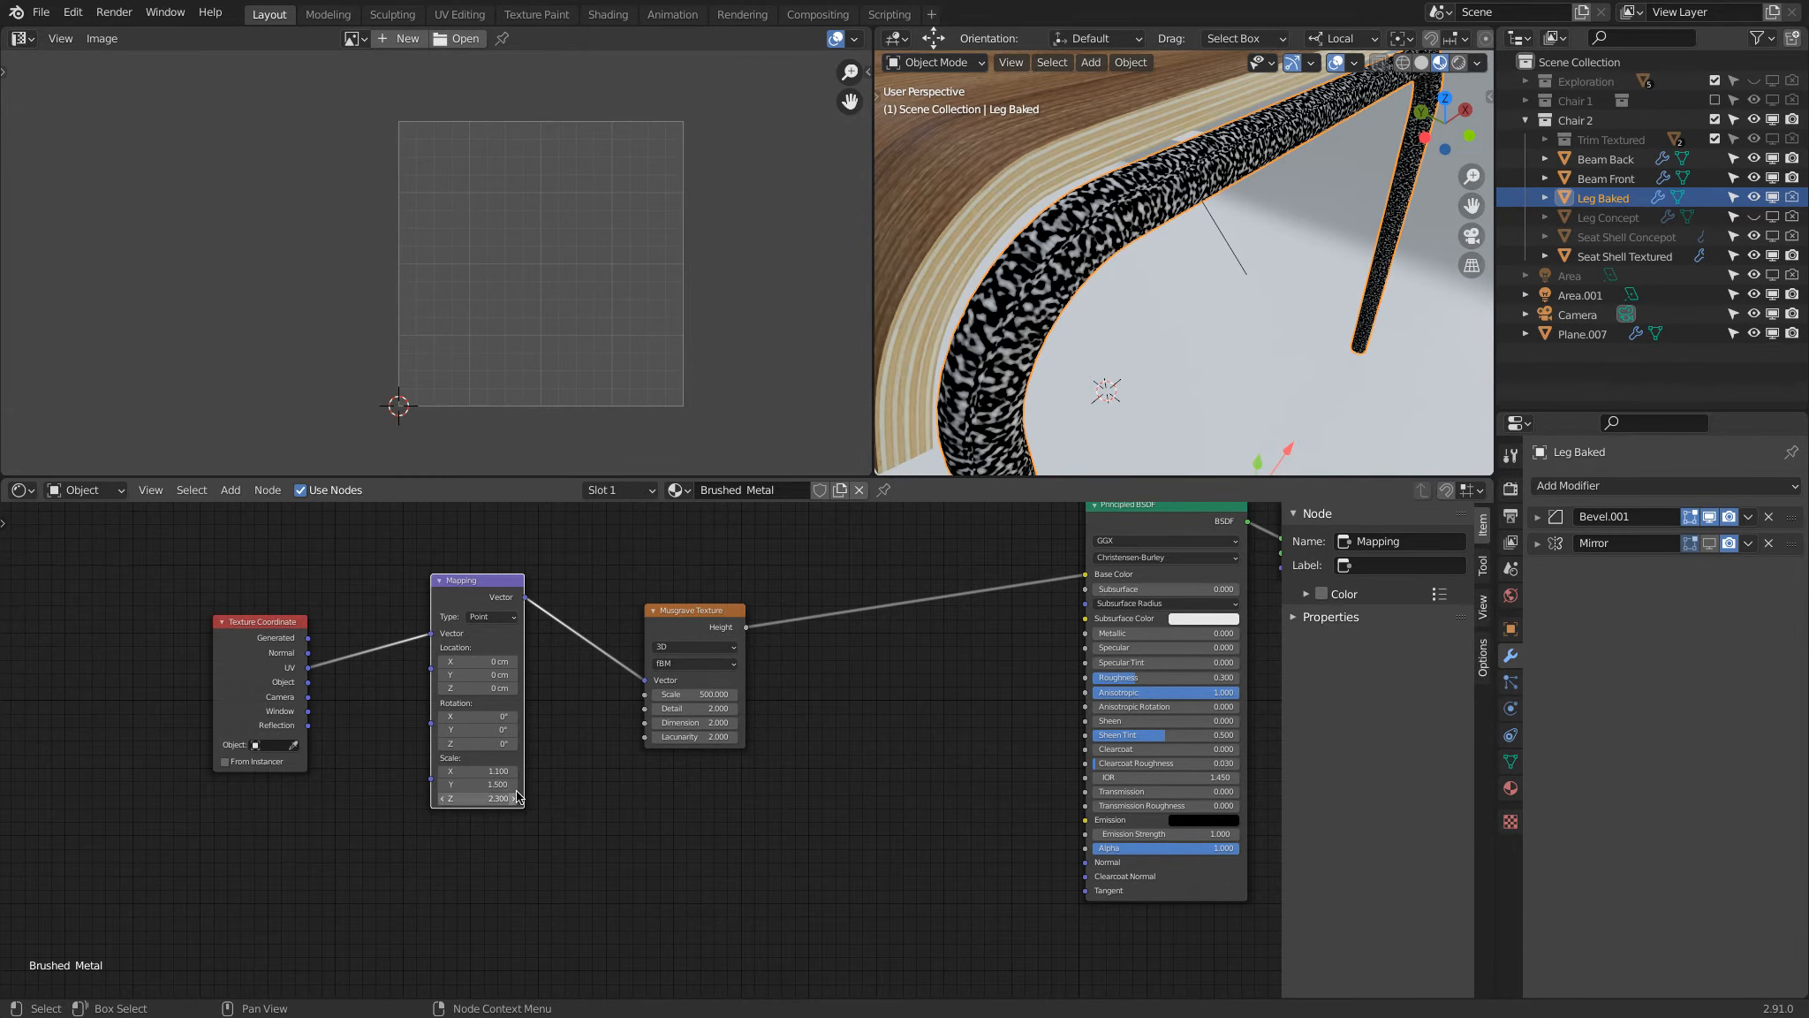
scroll(477, 785, "up", 17, "ctrl")
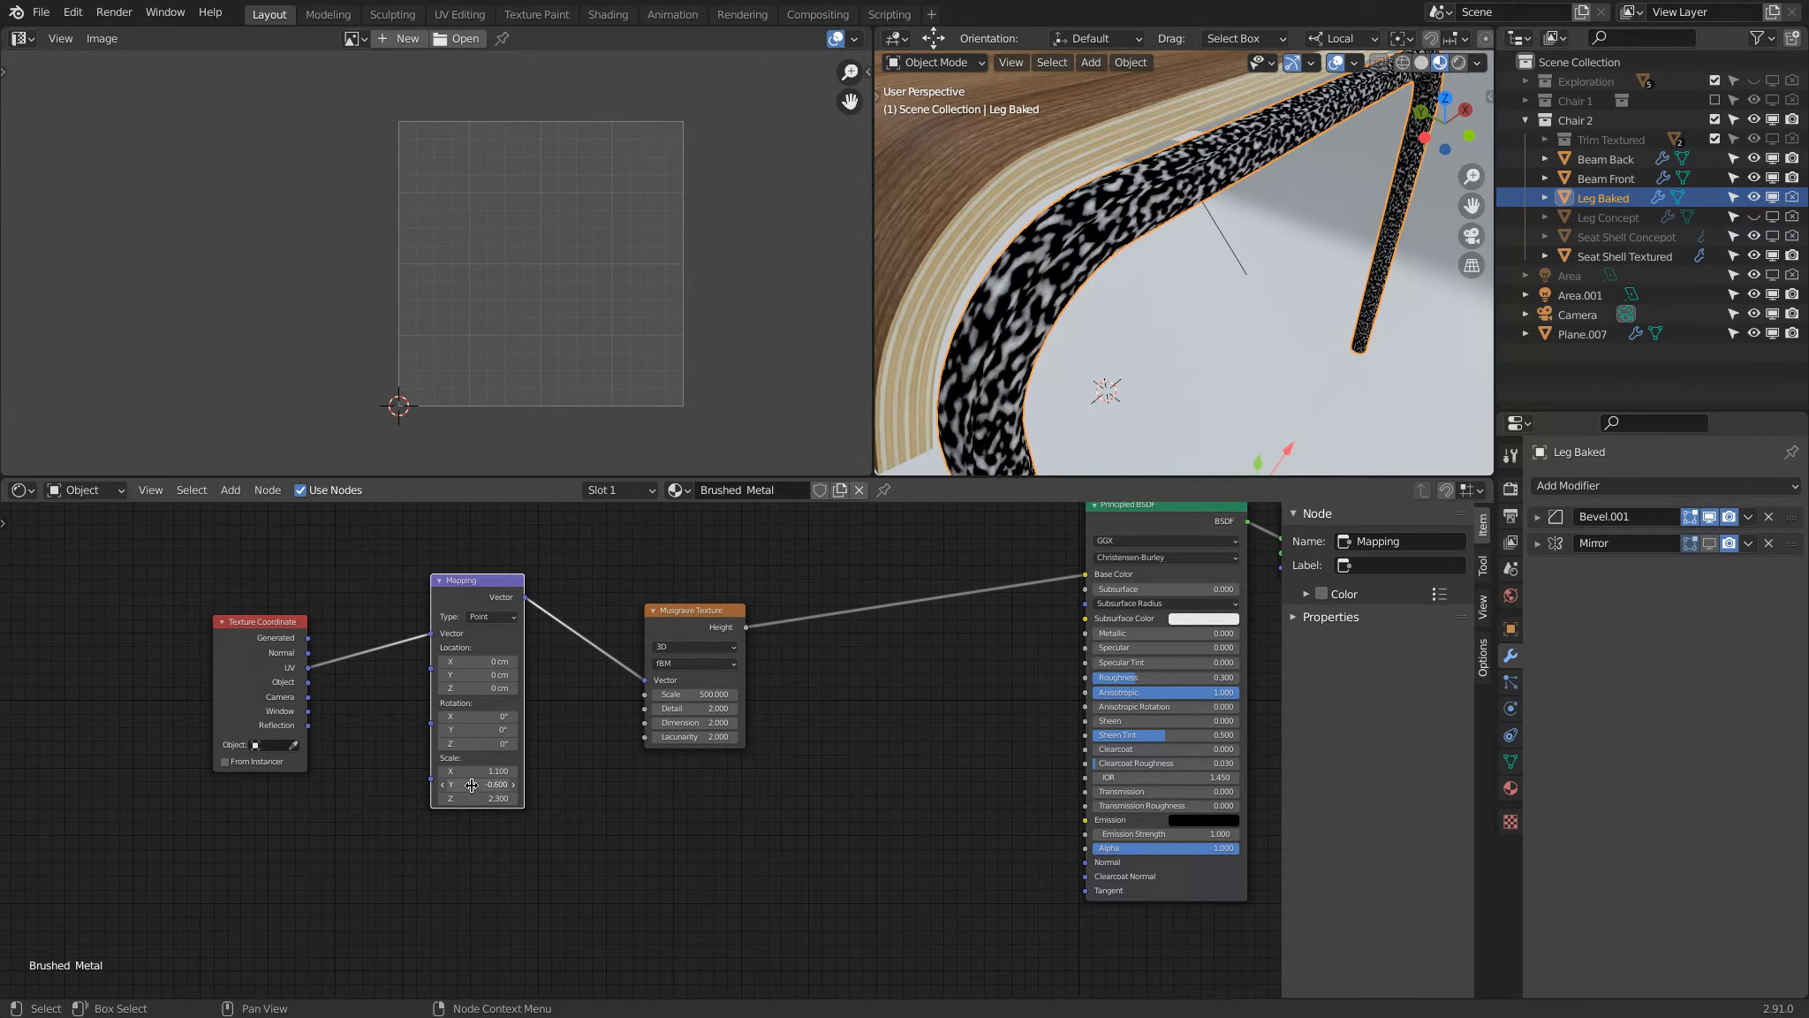
scroll(482, 786, "down", 14, "ctrl")
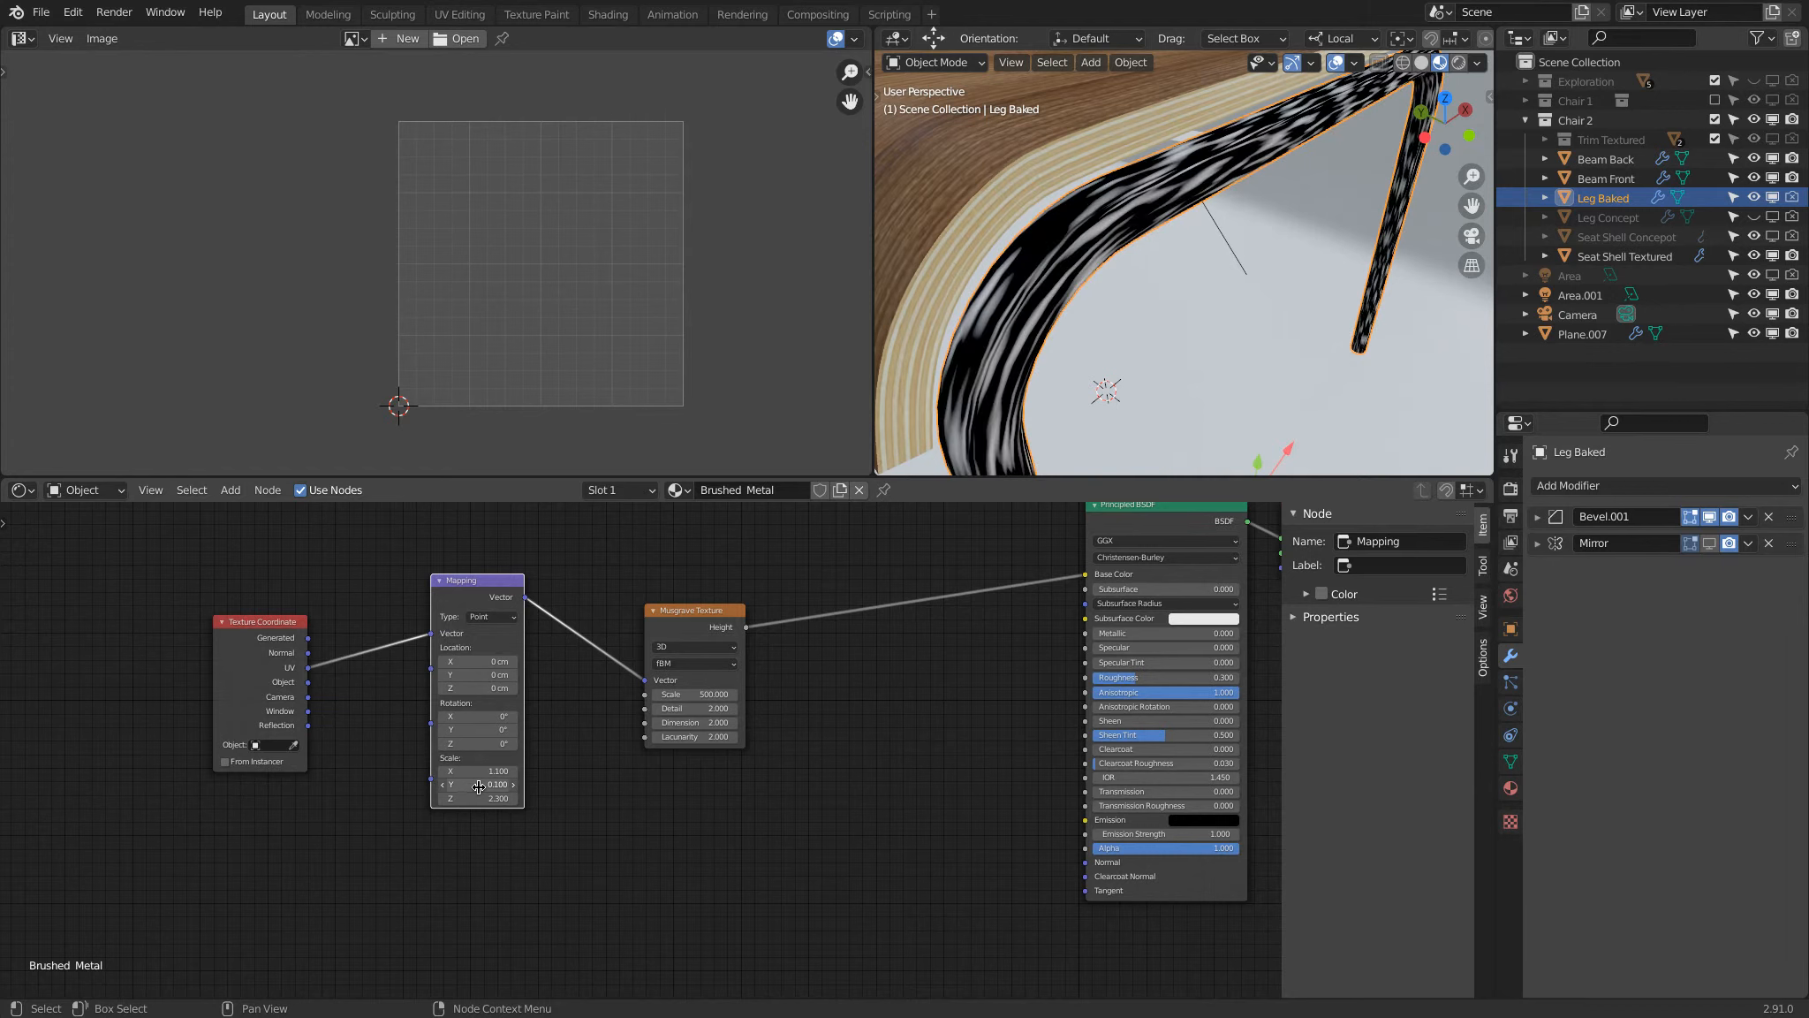
scroll(478, 786, "up", 5, "ctrl")
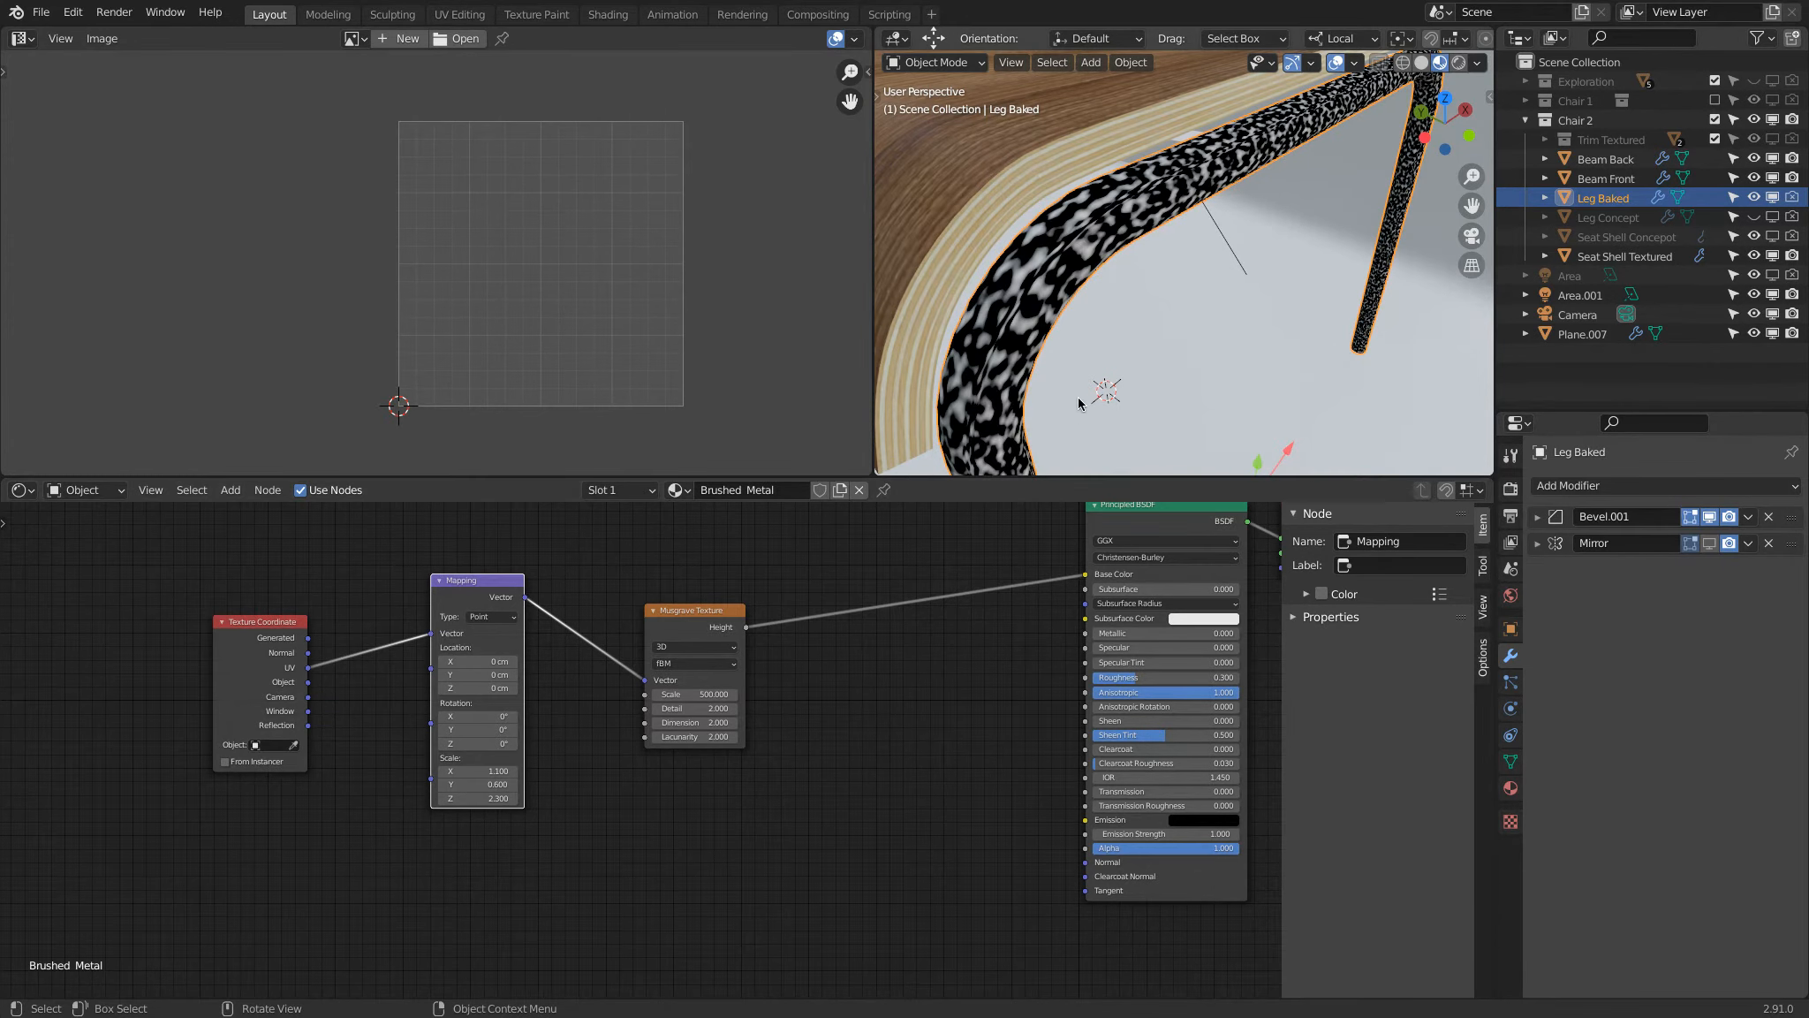
Step: Raise the Mapping node's Y scale to 9.1 while examining the pattern along the leg
scroll(1080, 400, "down", 6)
middle_click_drag(1147, 343, 996, 283)
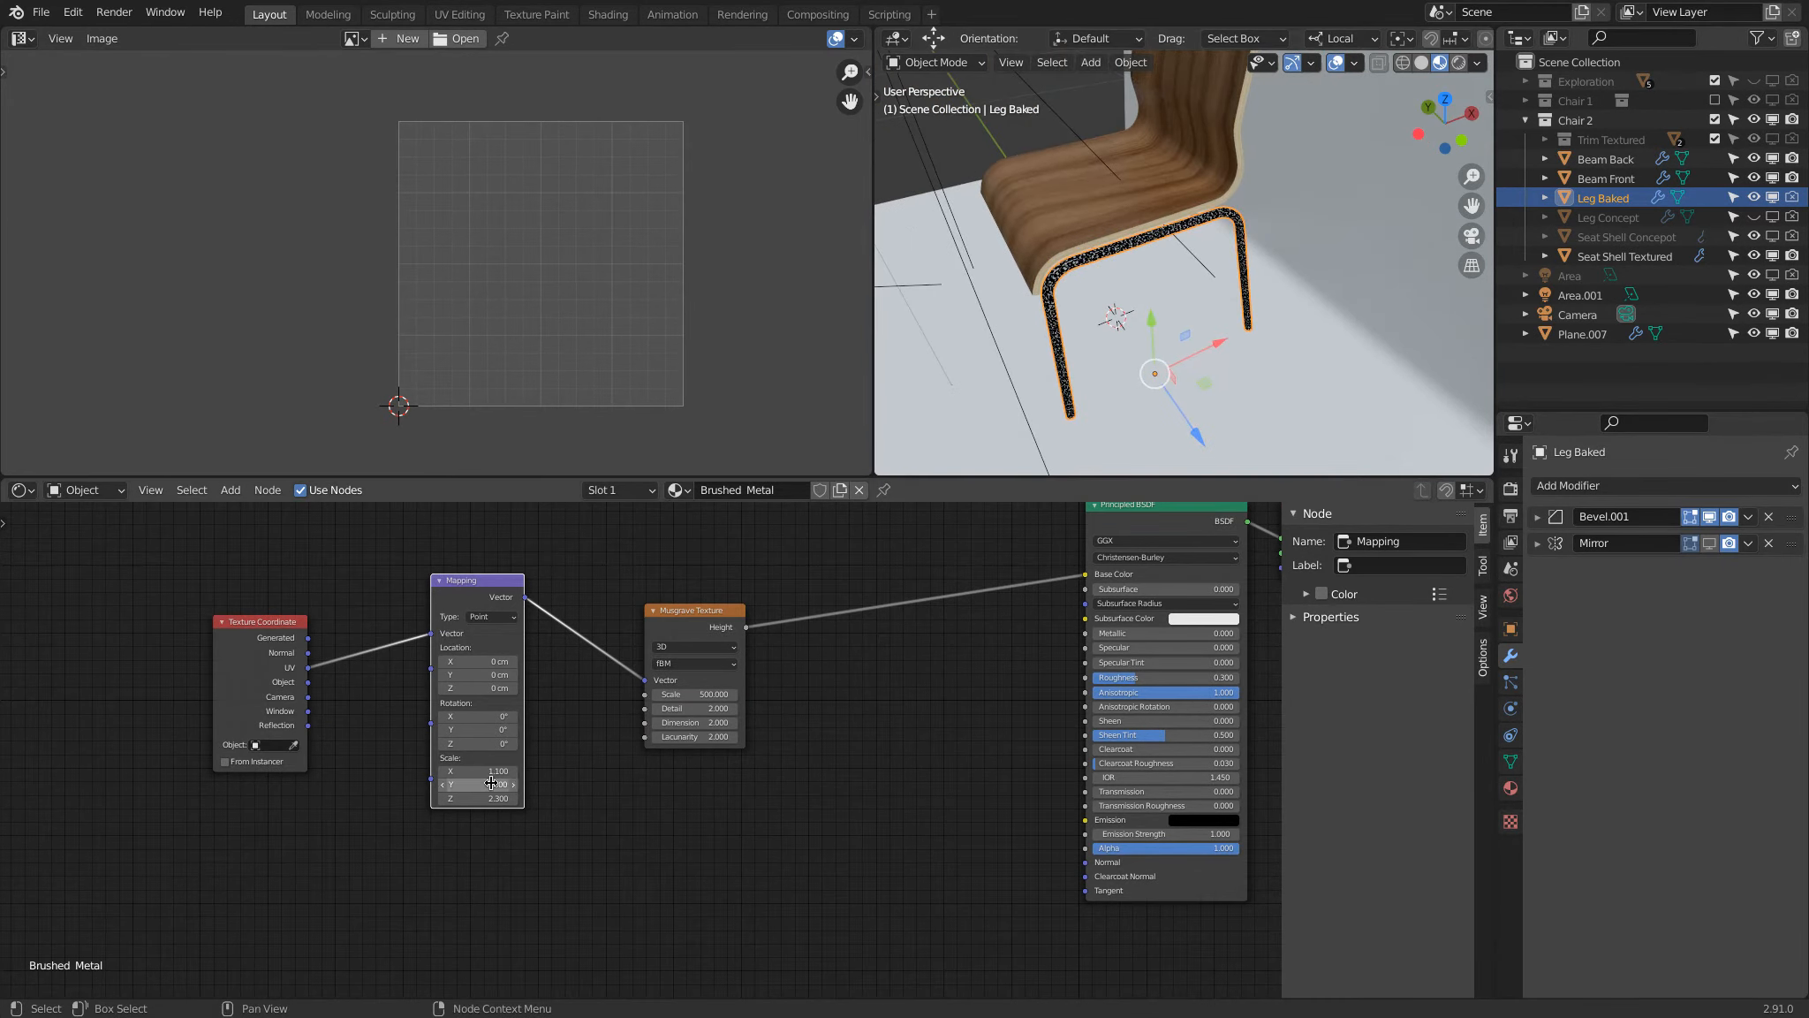
scroll(495, 784, "up", 20, "ctrl")
scroll(1076, 281, "up", 6)
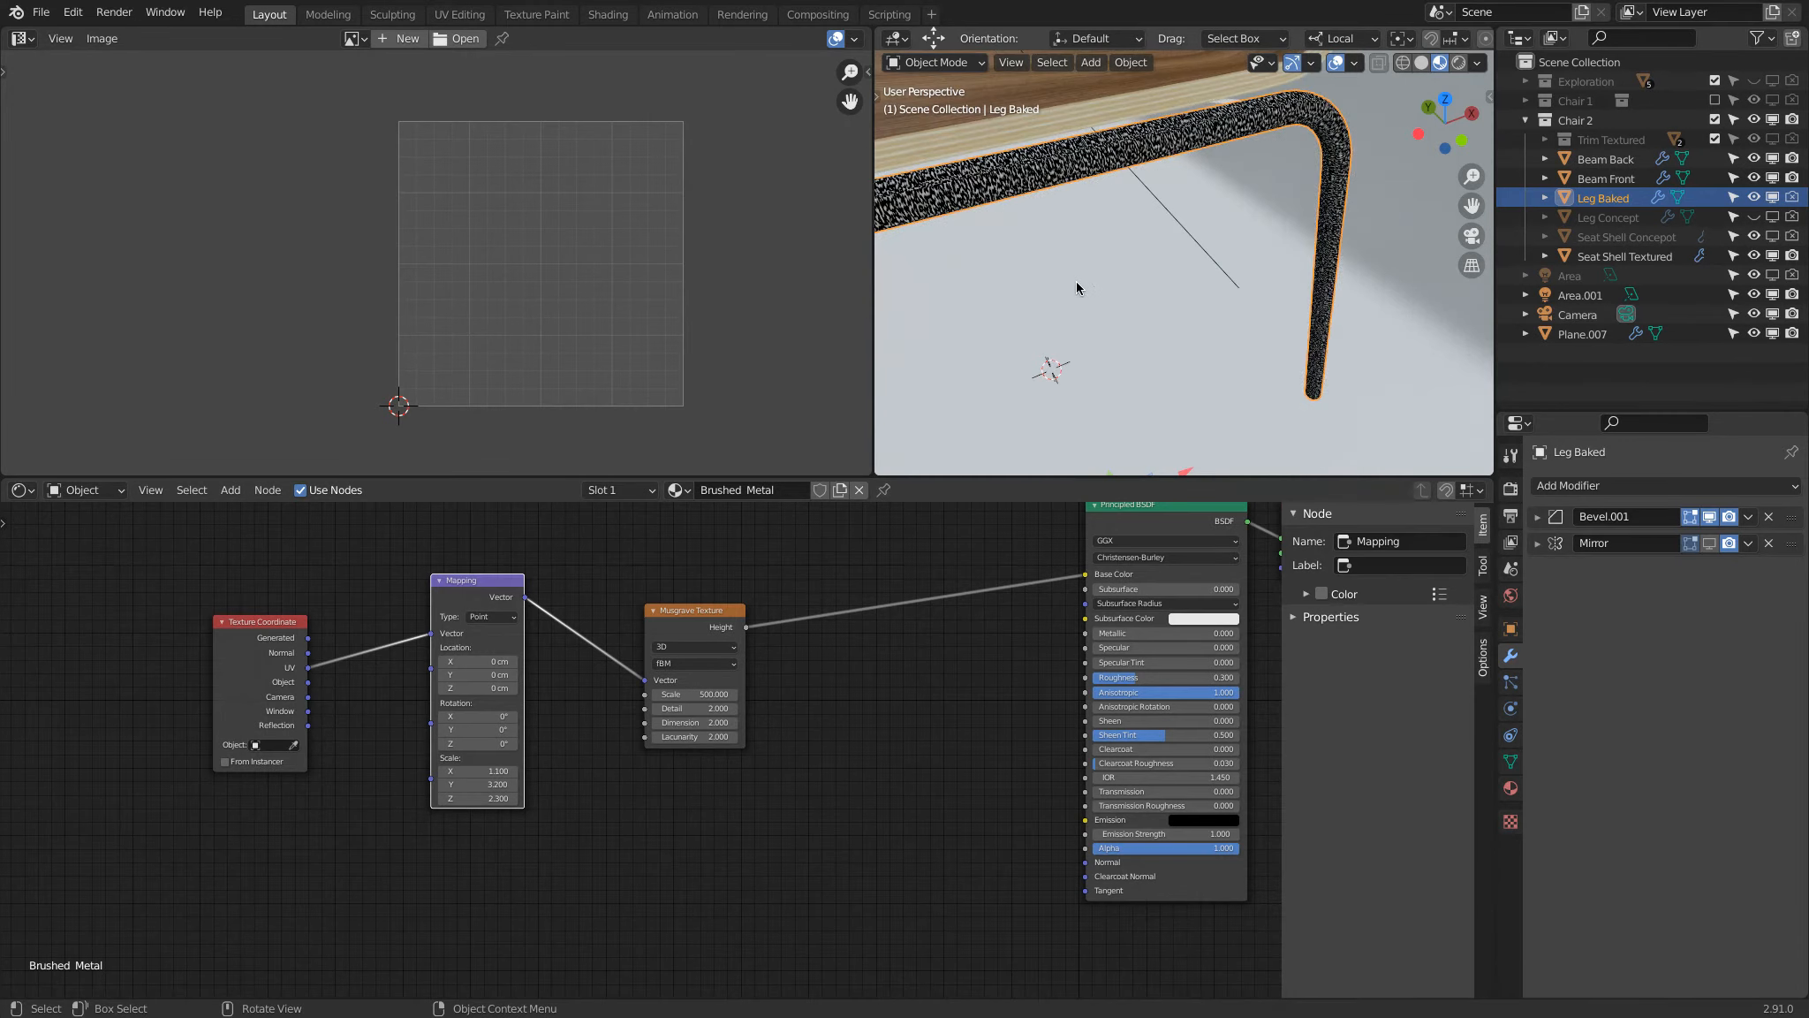
mouse_move(1119, 272)
middle_mouse_down()
mouse_move(1115, 305)
mouse_move(1125, 276)
middle_mouse_up()
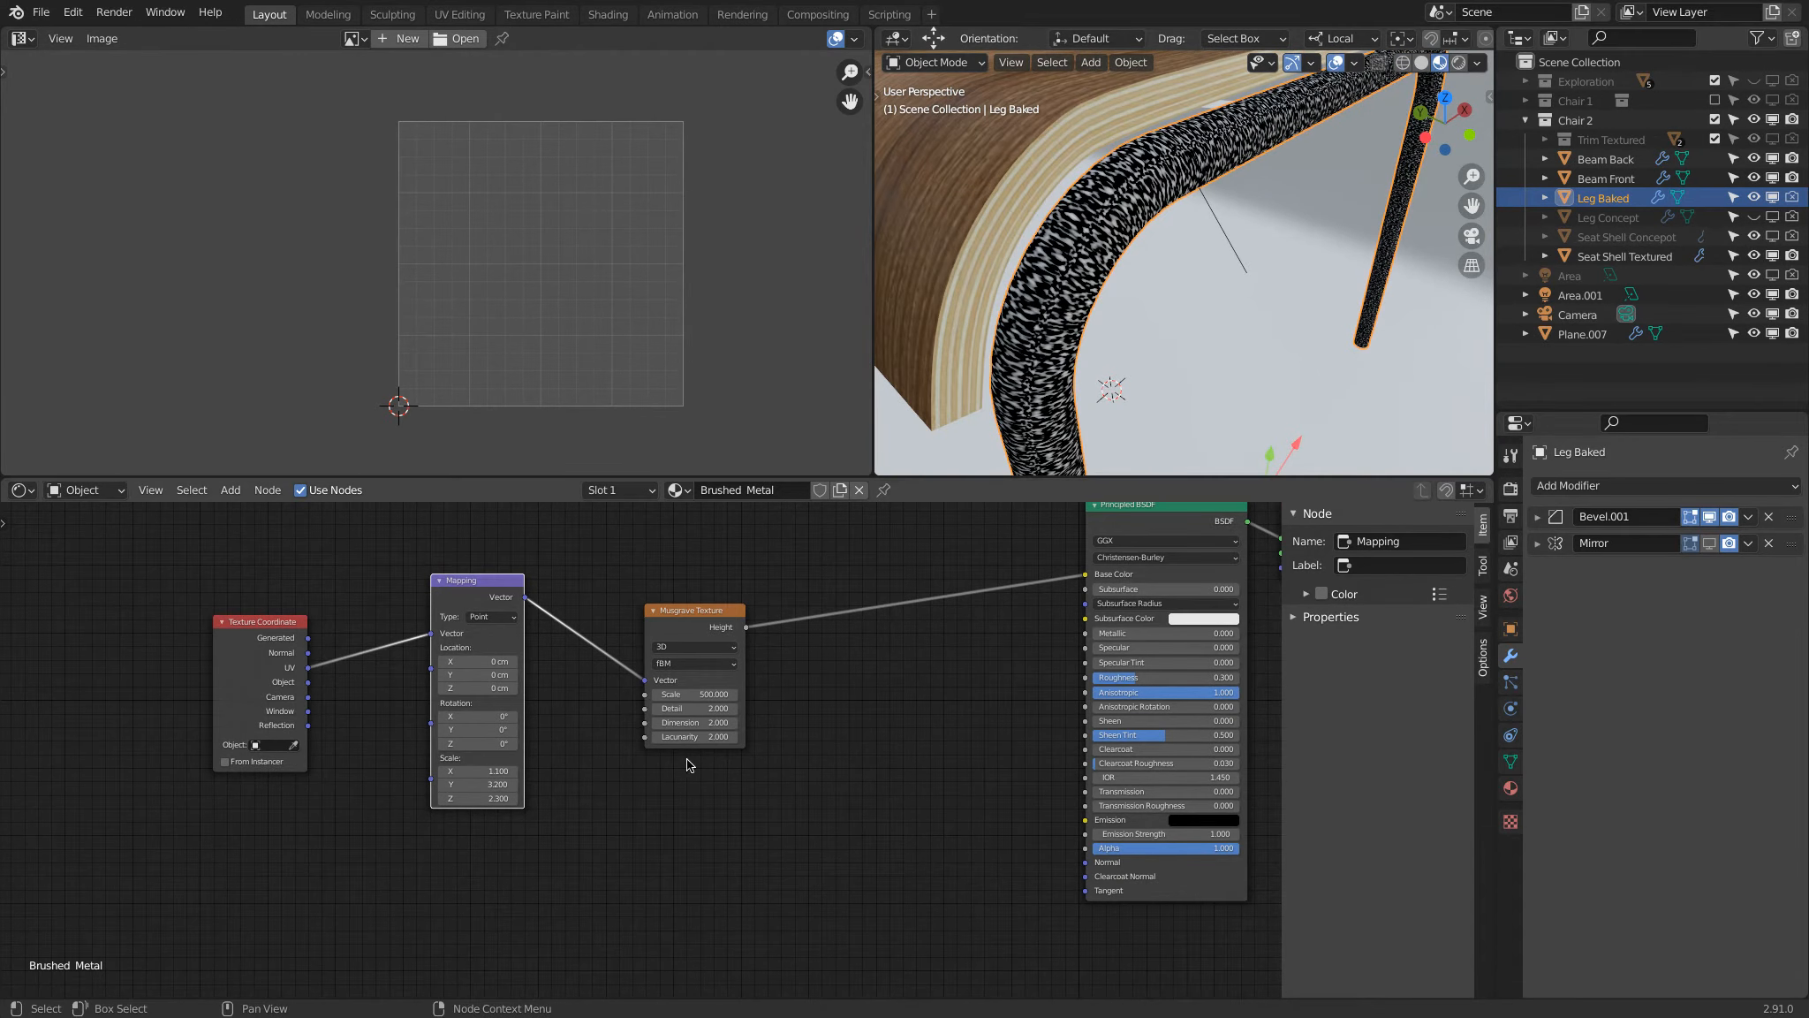
scroll(511, 785, "up", 20, "ctrl")
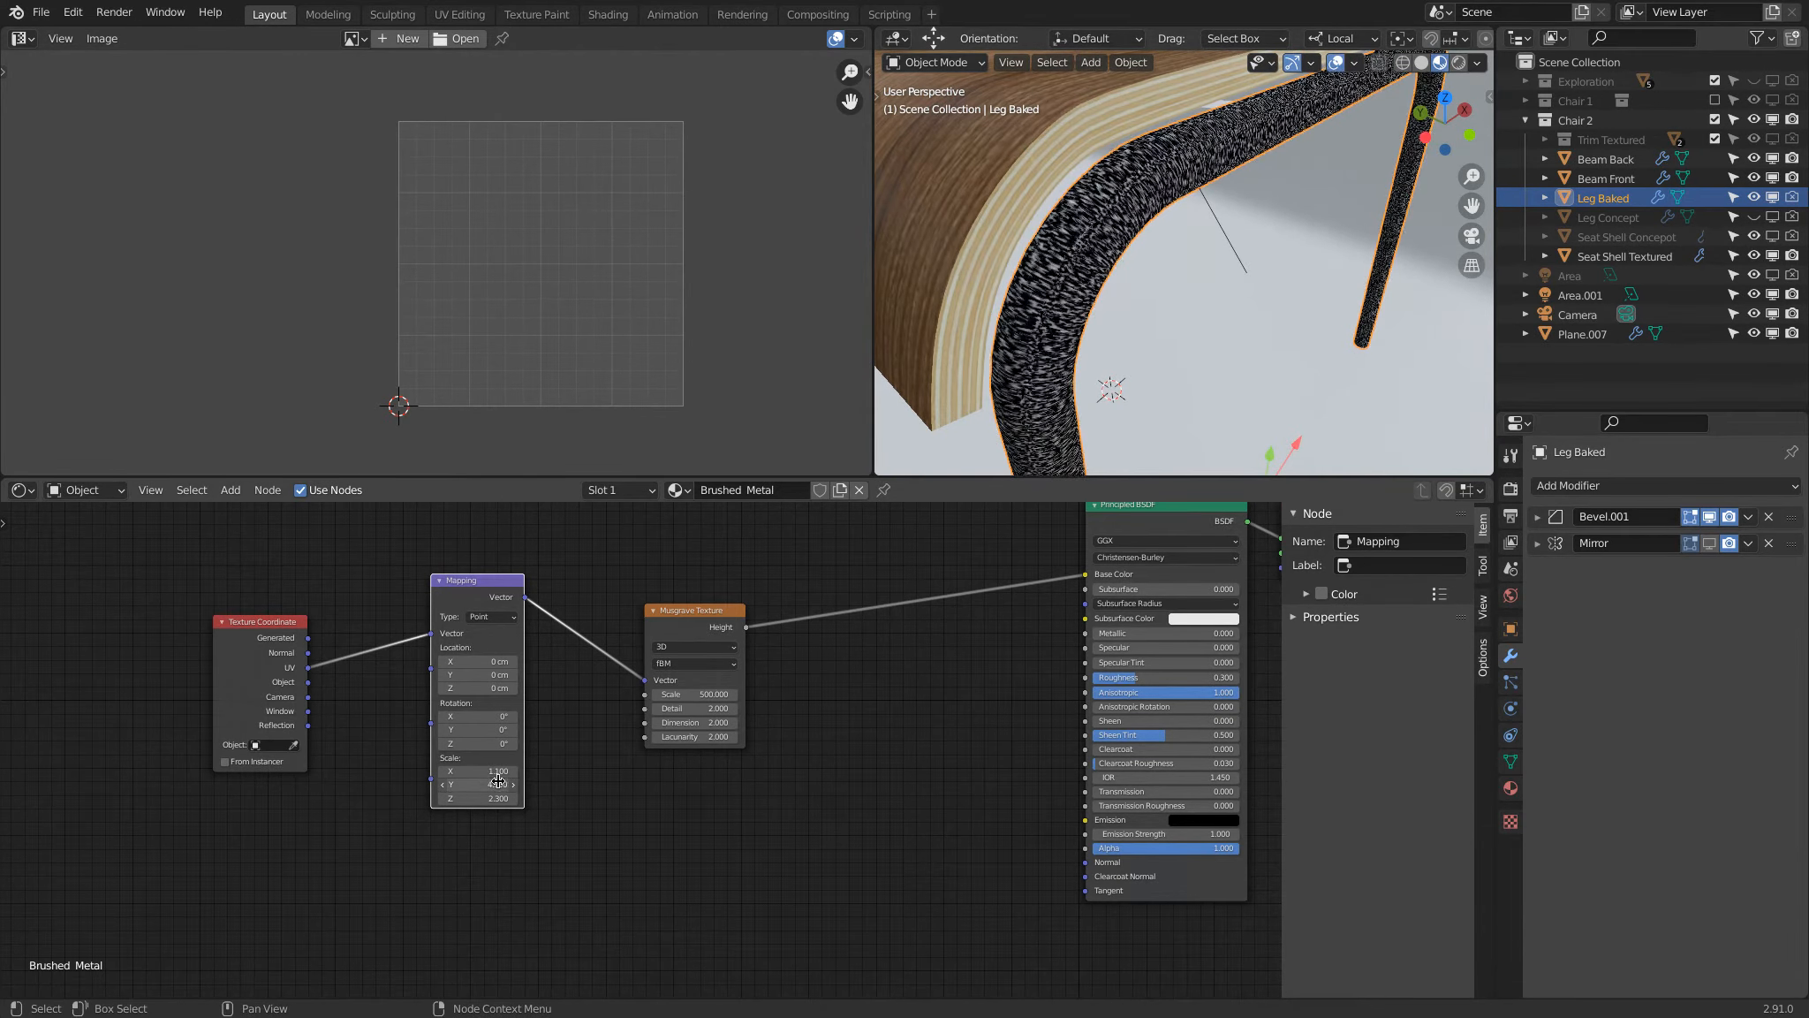
scroll(506, 778, "up", 20, "ctrl")
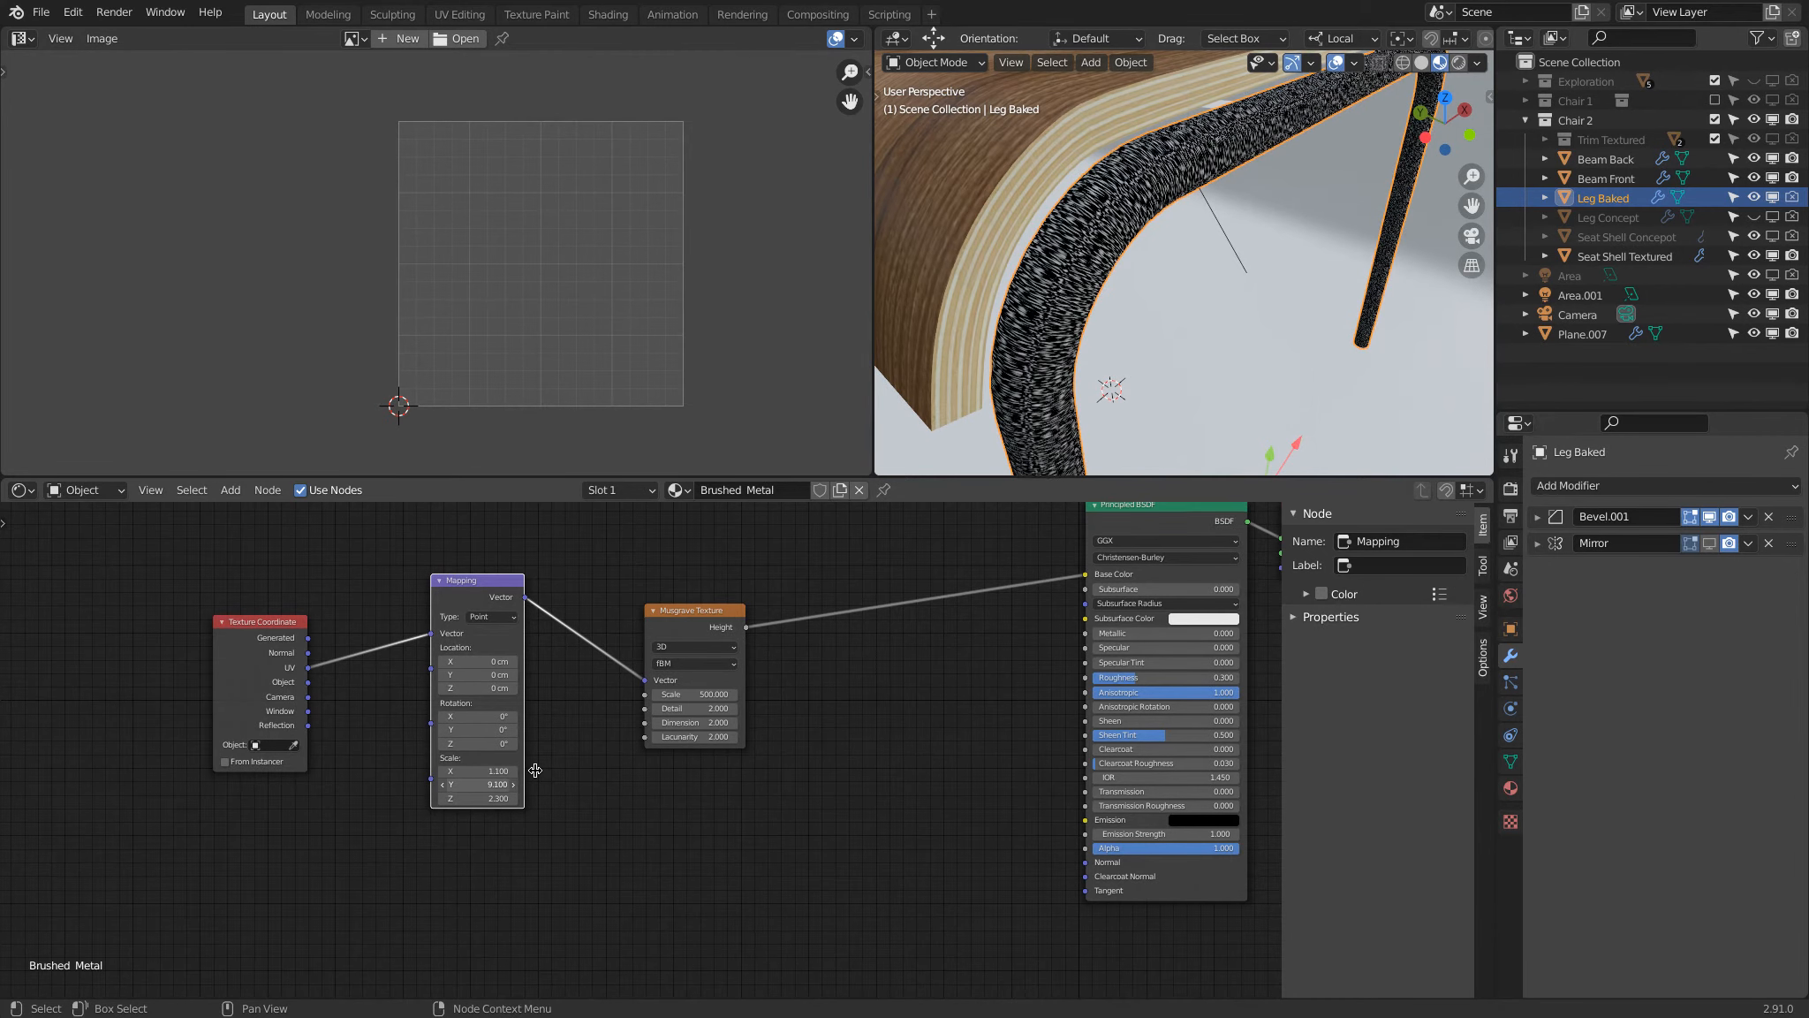
Step: Set the Mapping node's scale to 0.1 on X, 10 on Y and 1 on Z
left_click(501, 798)
type("1")
key("Return")
left_click(484, 784)
type("10")
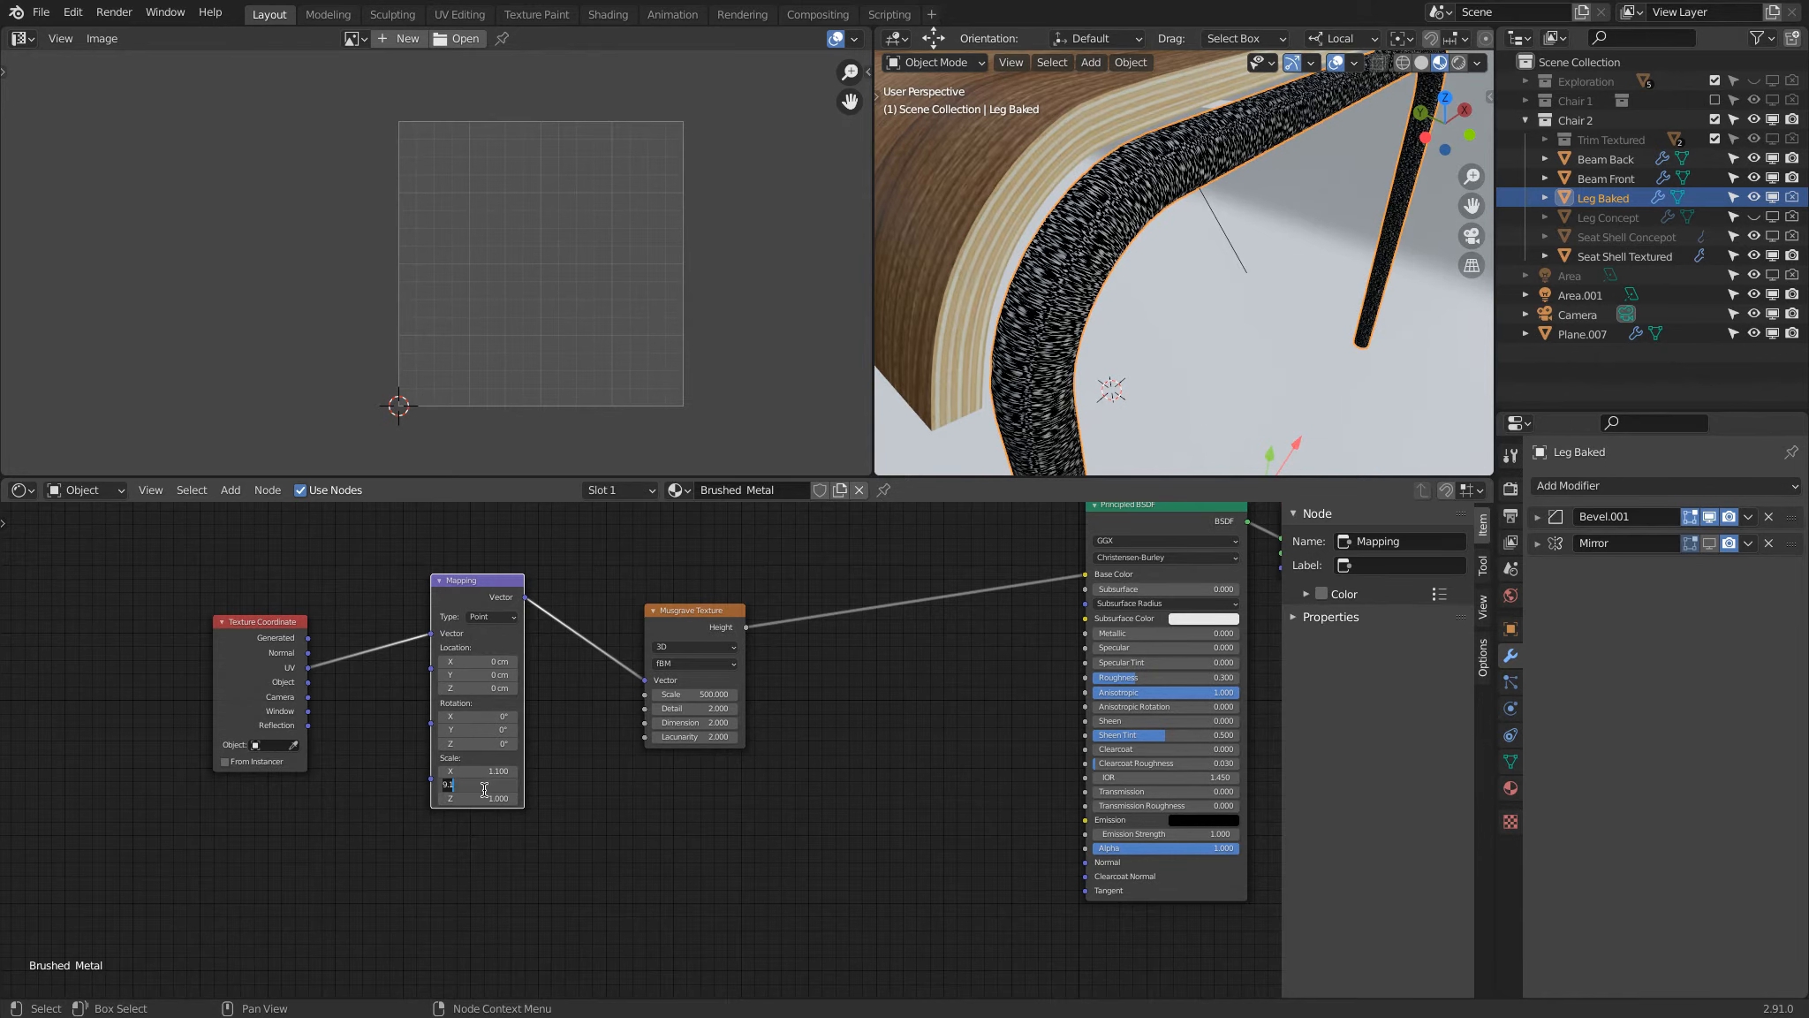
key("Return")
left_click_drag(486, 771, 487, 771)
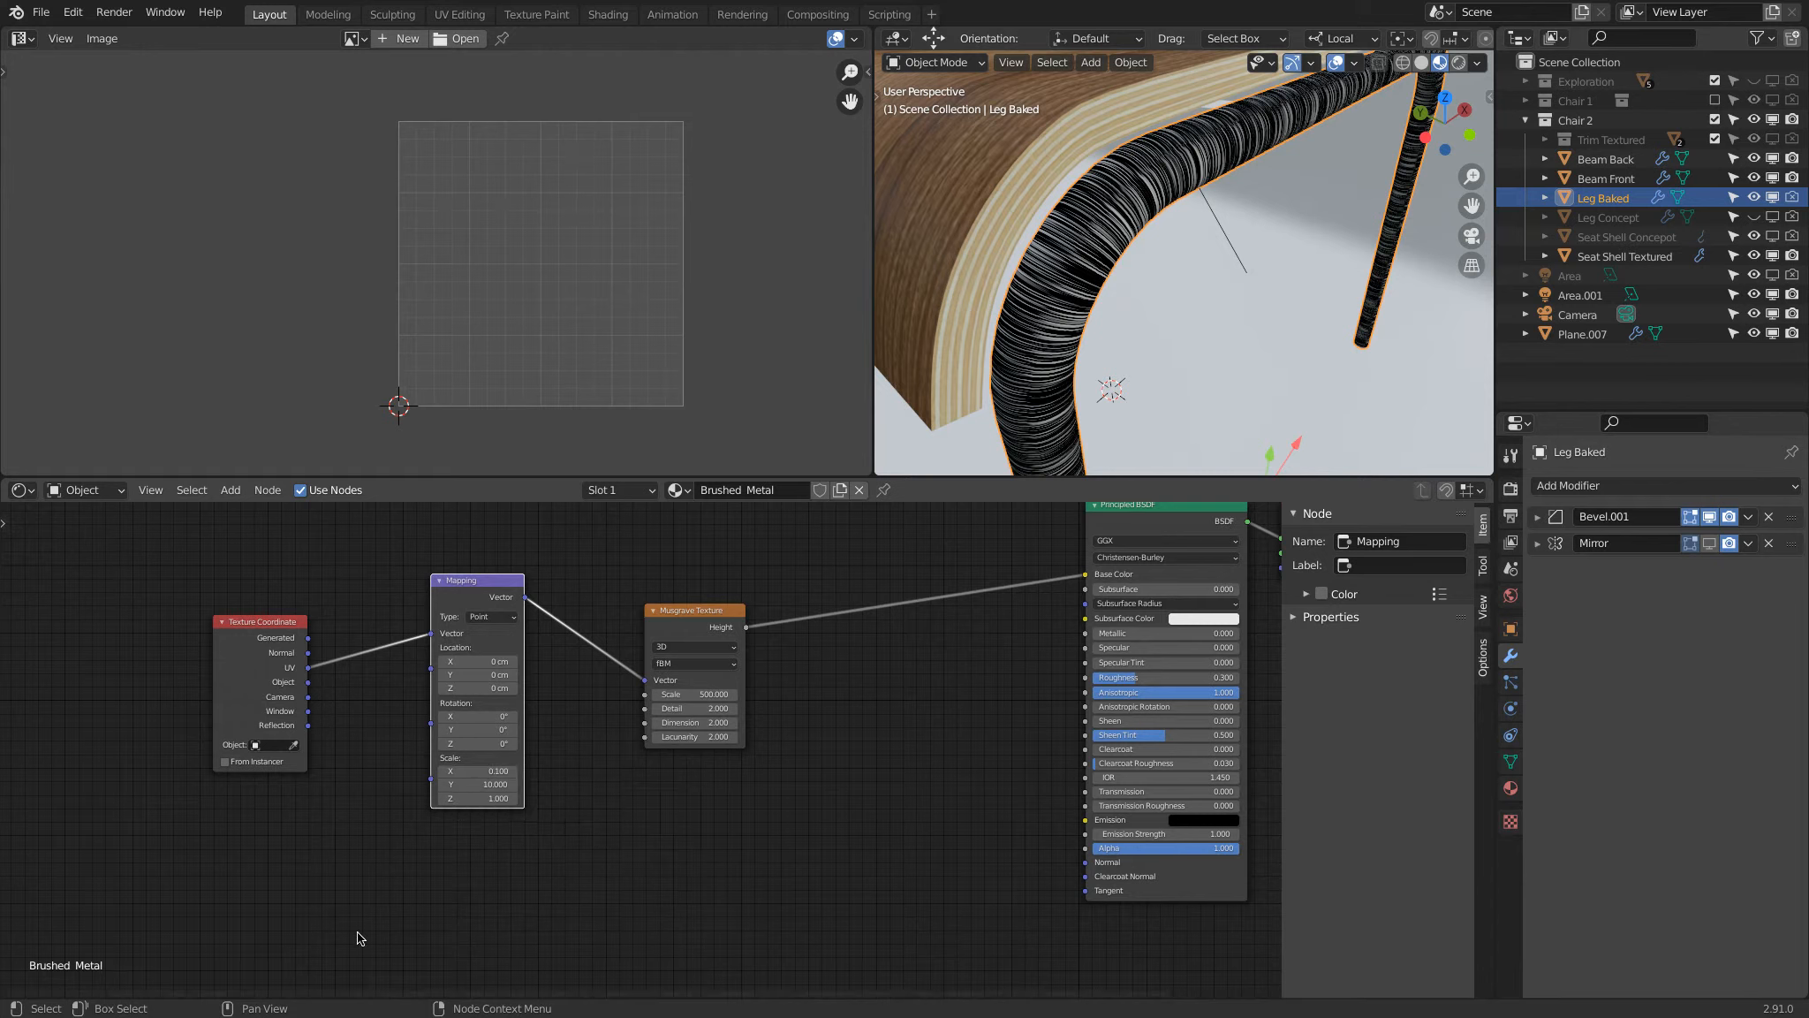
Step: Compare the leg with UV wired directly to the Musgrave Texture's Vector, and restore the Mapping node's connection
left_click_drag(308, 668, 645, 681)
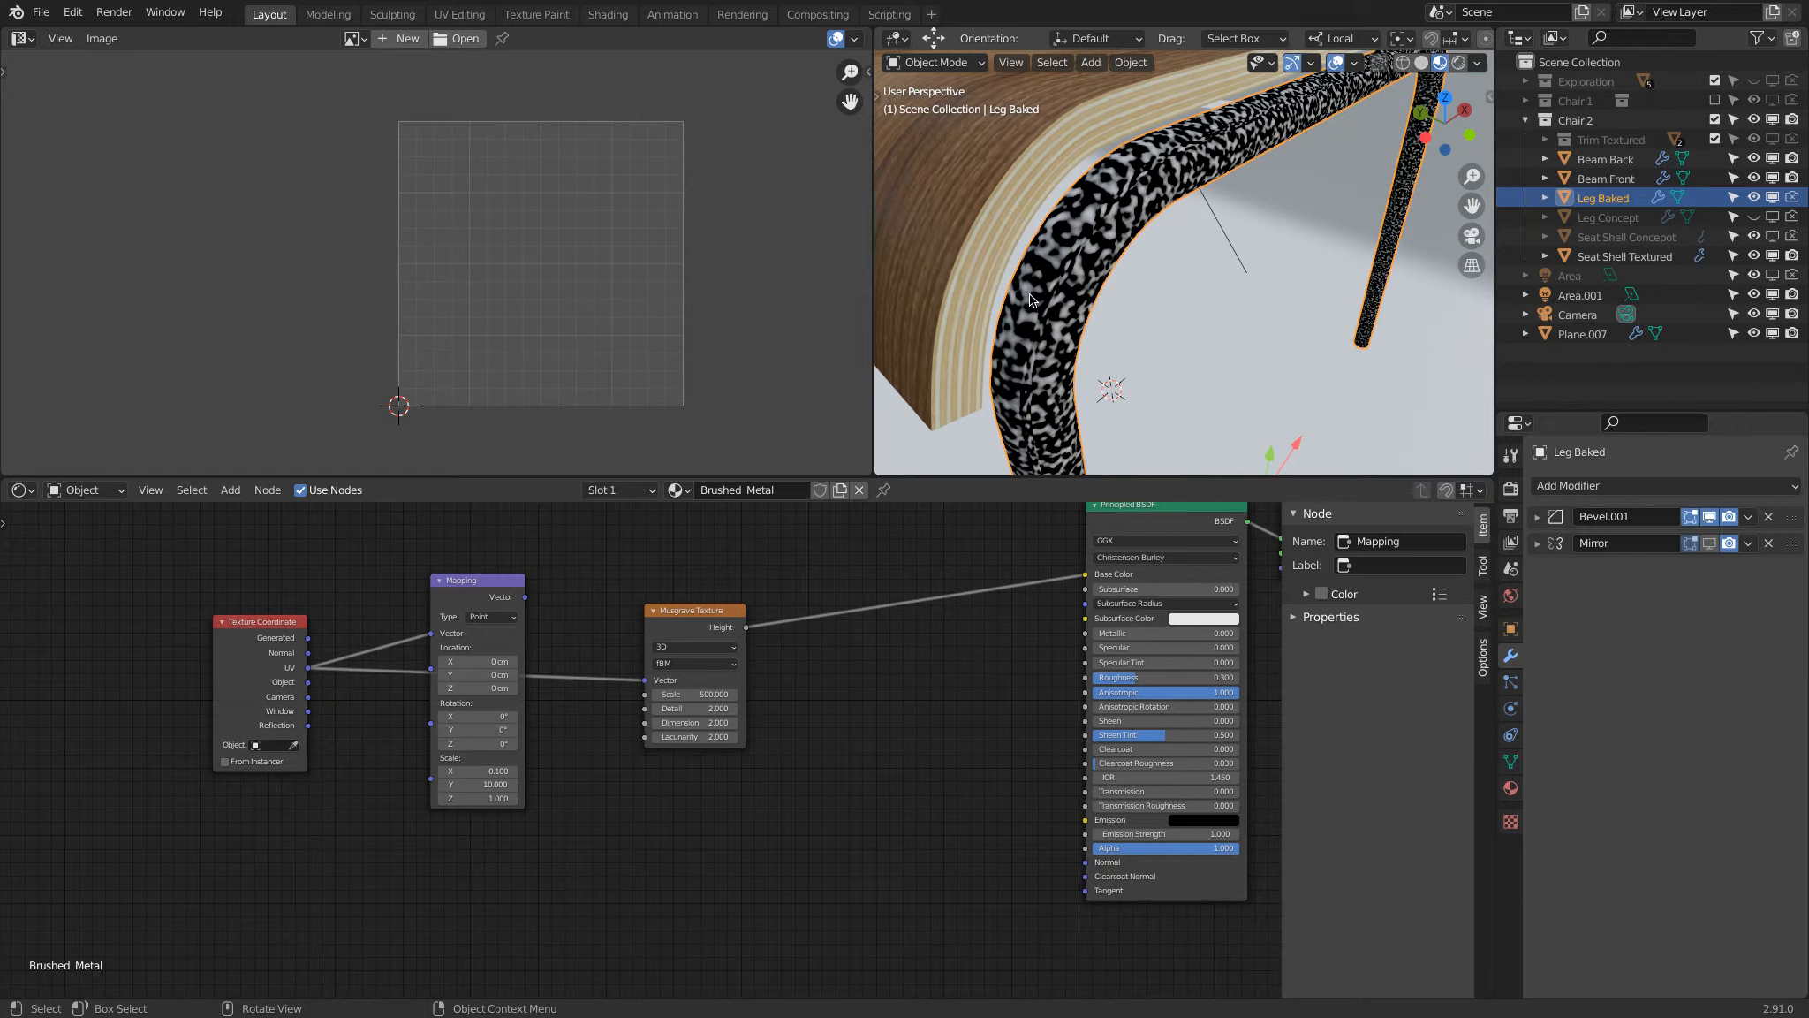
left_click_drag(525, 597, 634, 665)
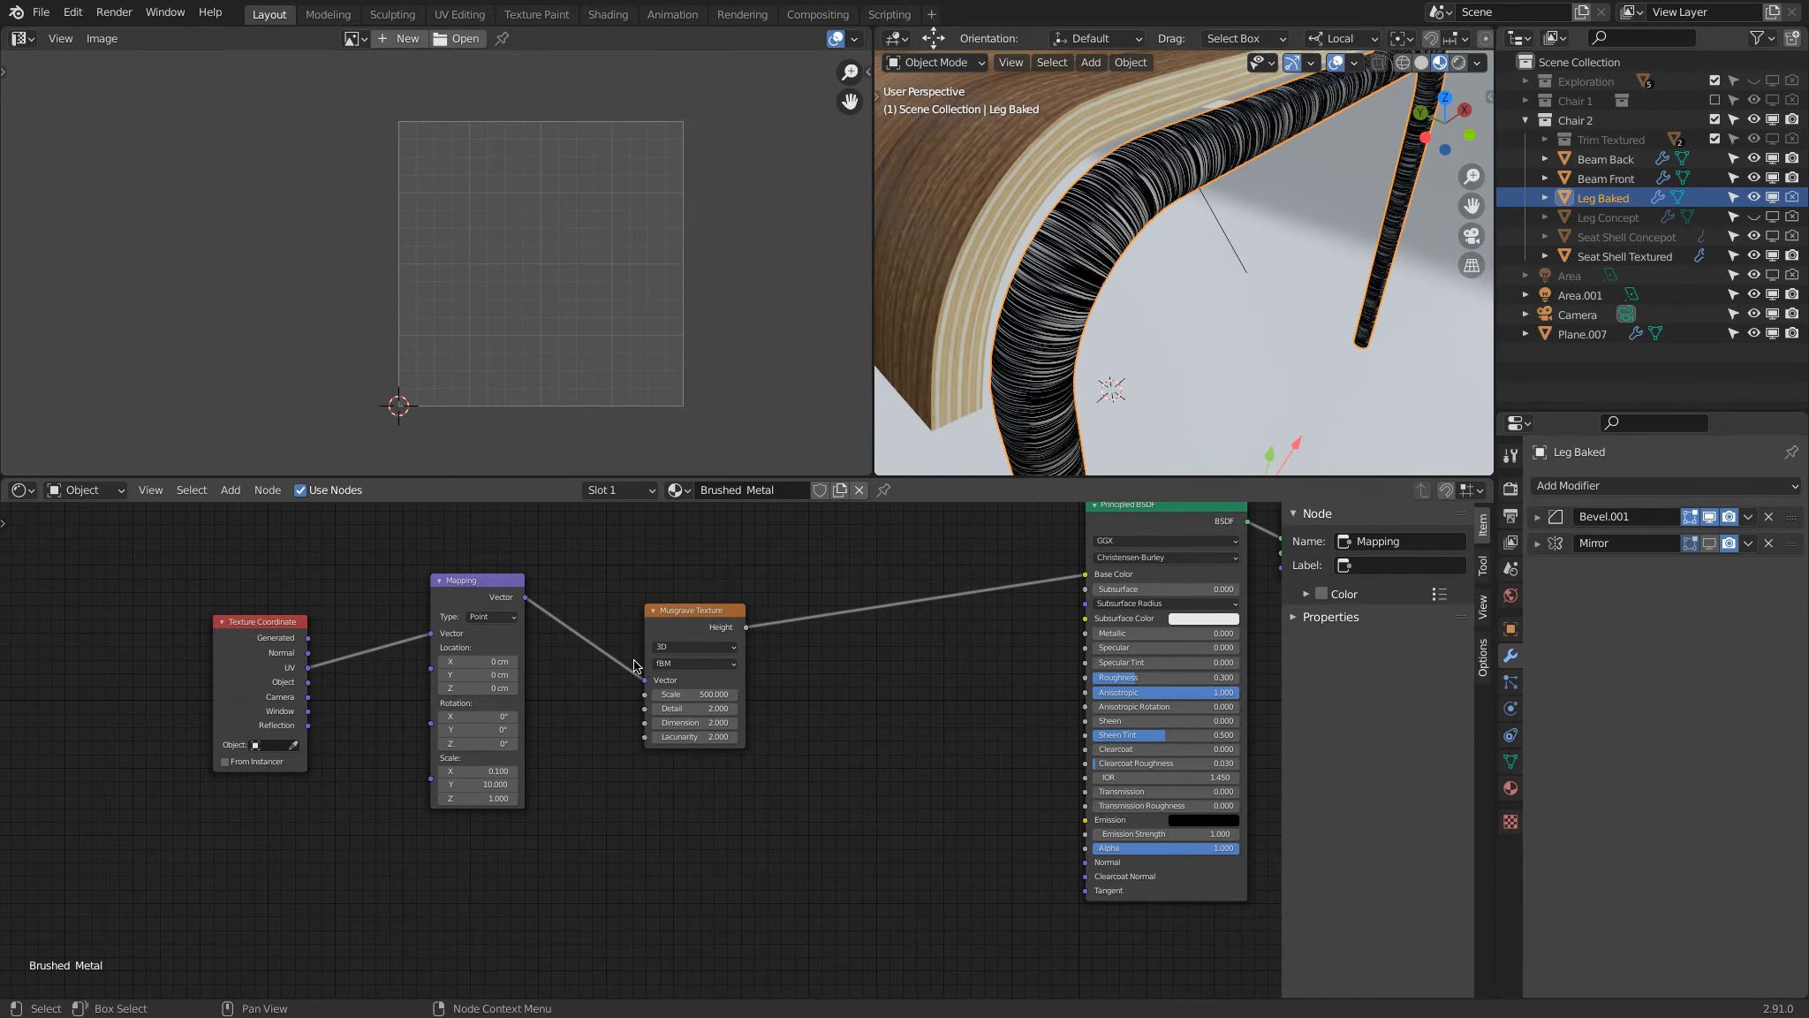